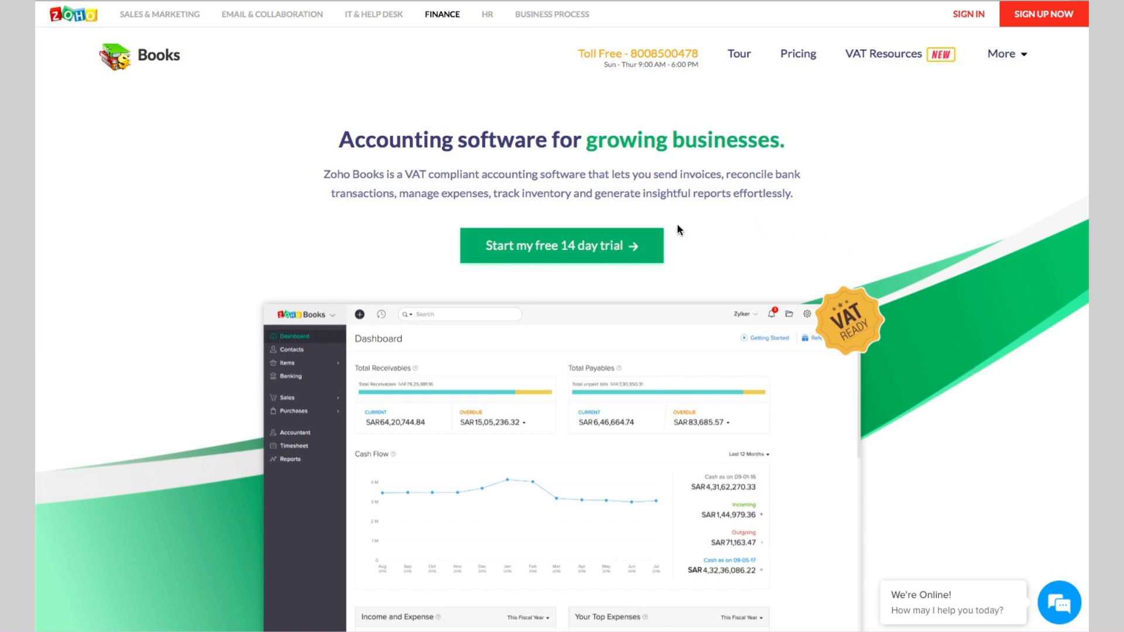
Step: Start the free trial with company Zylker21 and enter the contact's e-mail, phone and password
{"action": "left_click", "coordinate": [588, 259]}
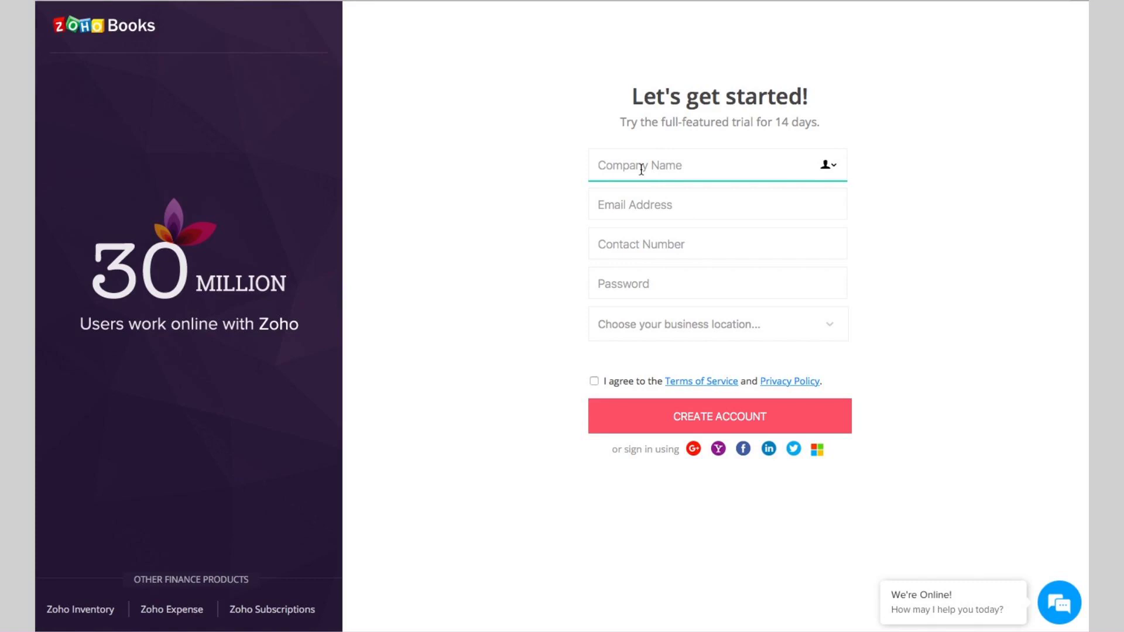
{"action": "type", "text": "Zylker21"}
{"action": "left_click", "coordinate": [621, 212]}
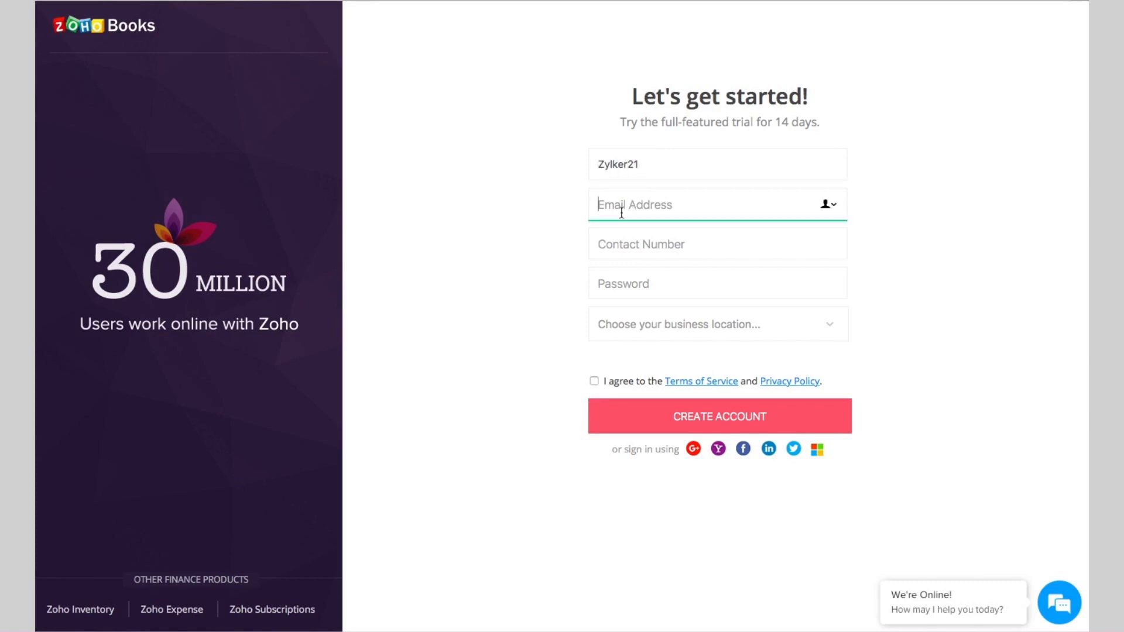
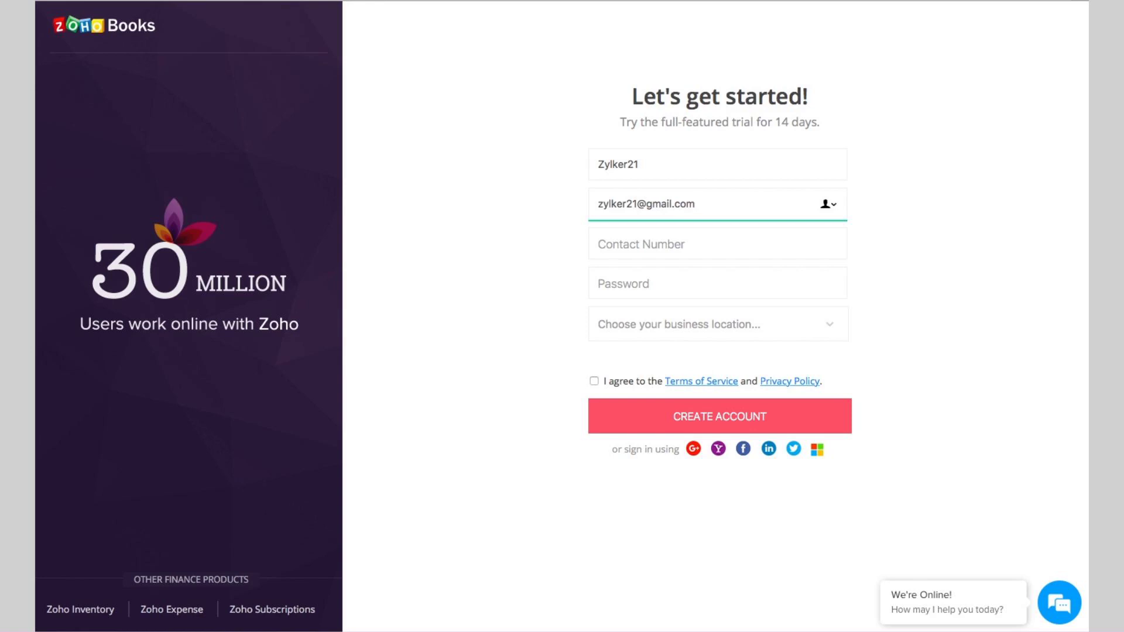
{"action": "left_click", "coordinate": [645, 248]}
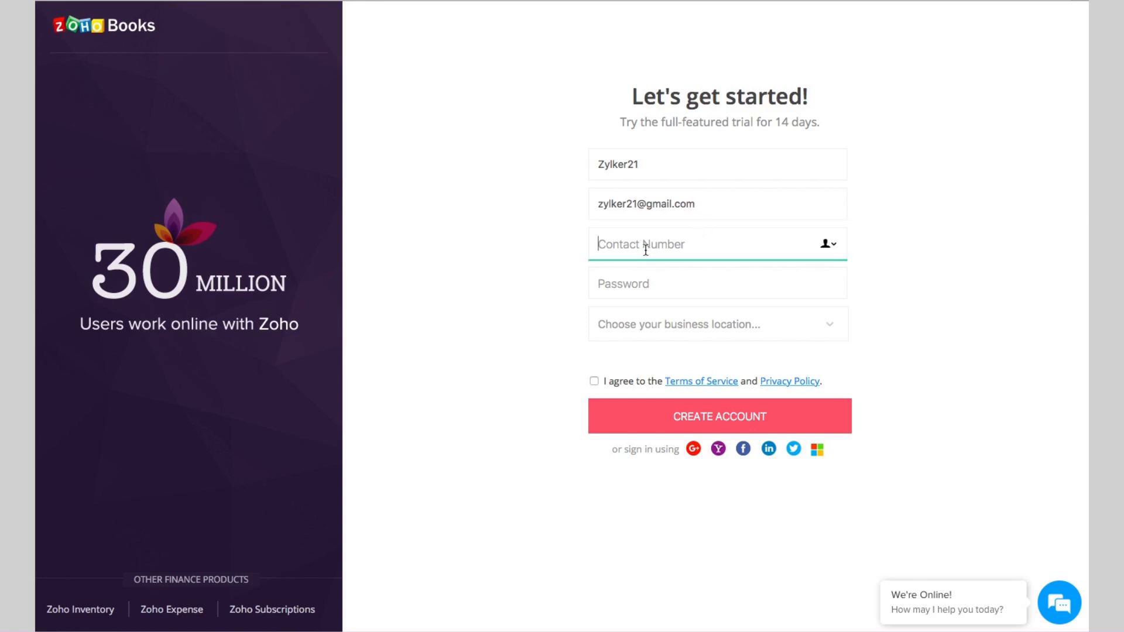
{"action": "type", "text": "777777777"}
{"action": "left_click", "coordinate": [659, 288]}
{"action": "type", "text": "••••••••••"}
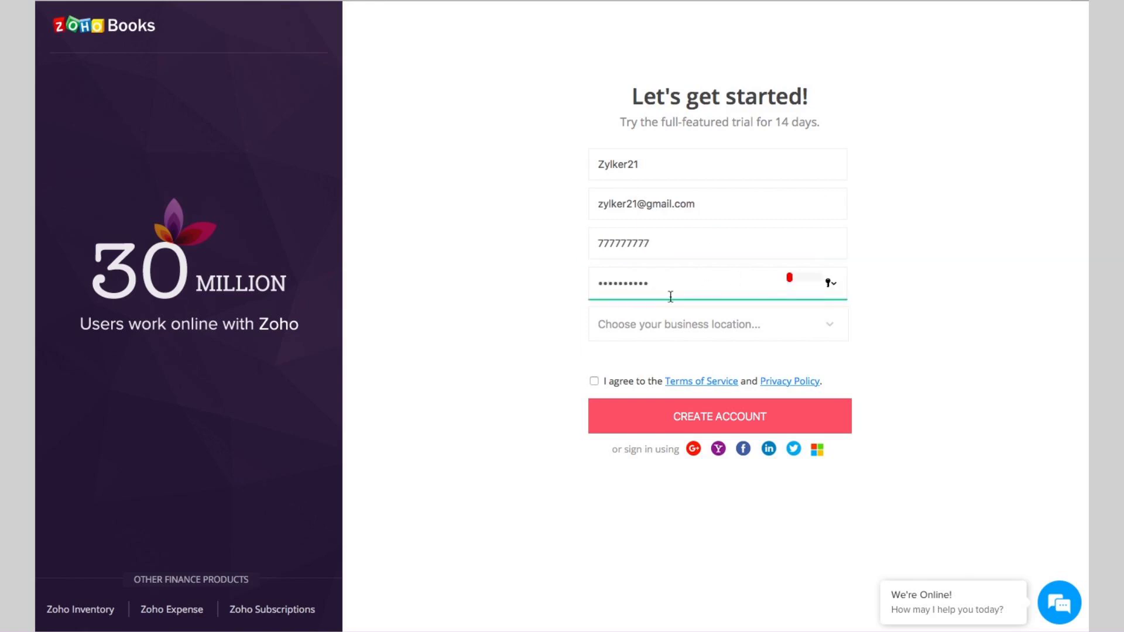
Step: Pick Saudi Arabia as the location, accept the terms, and create the trial account
{"action": "left_click", "coordinate": [610, 328]}
{"action": "type", "text": "su"}
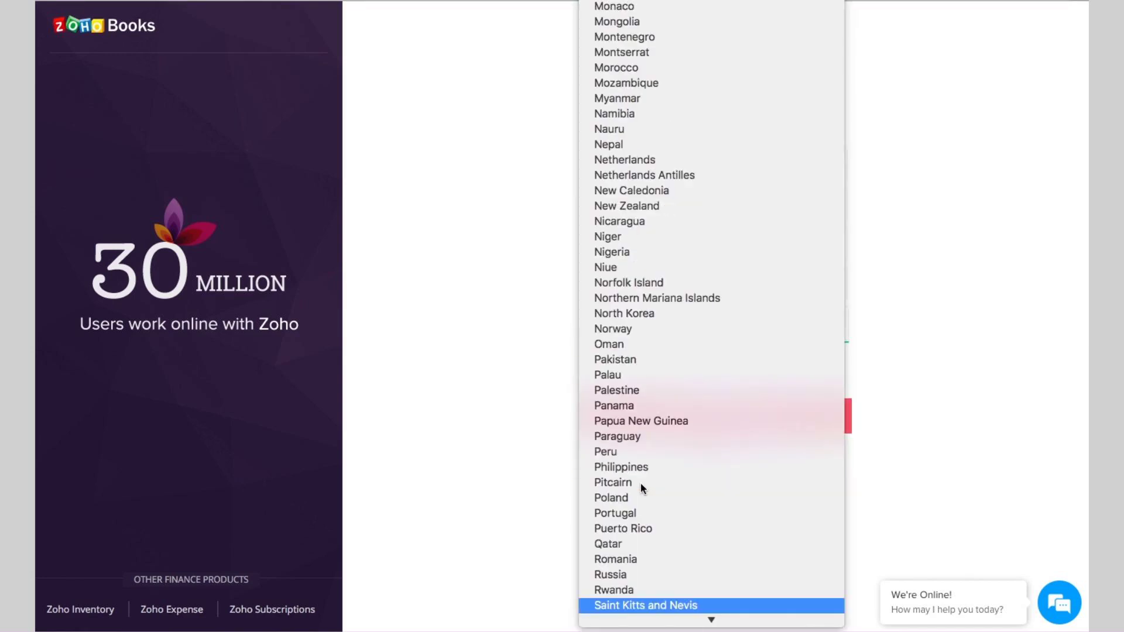
{"action": "type", "text": "s"}
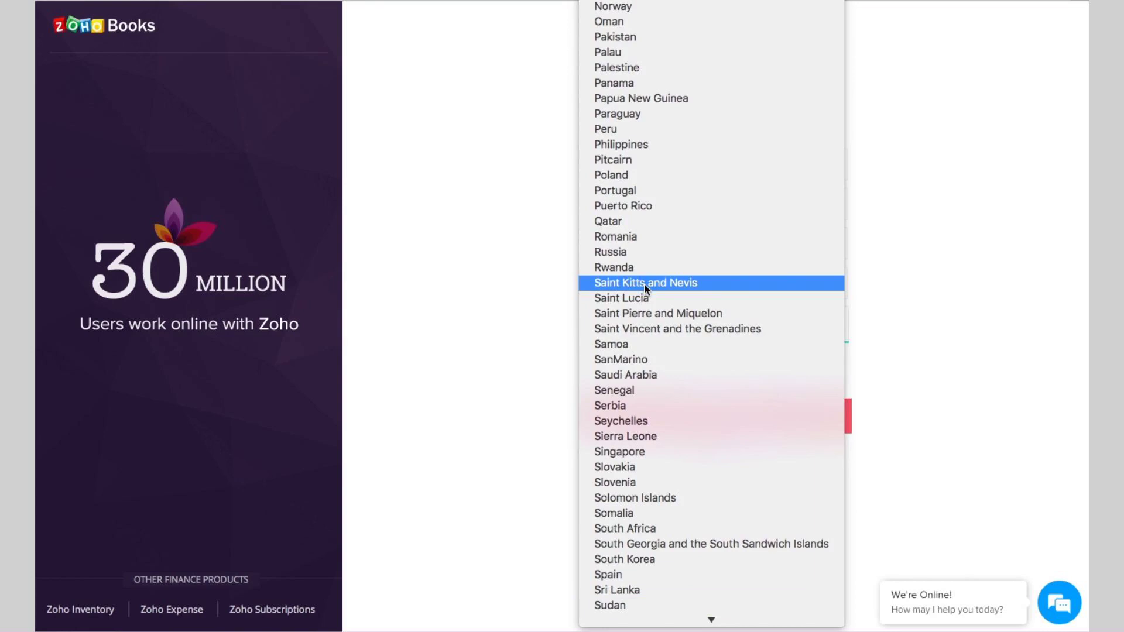
{"action": "left_click", "coordinate": [633, 377]}
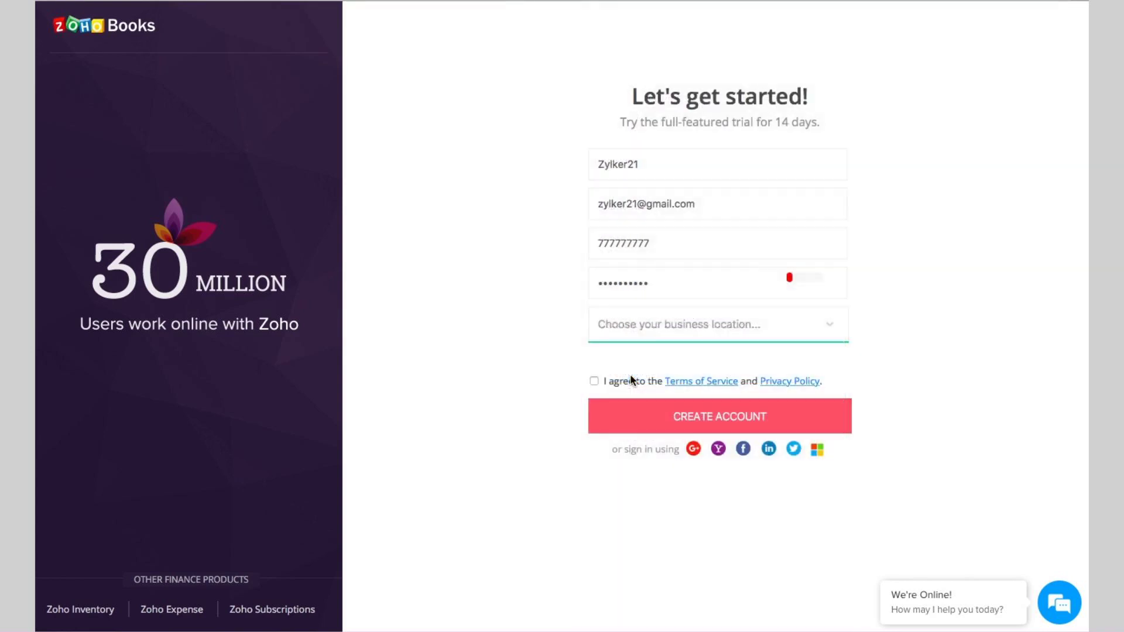
{"action": "left_click", "coordinate": [594, 381]}
{"action": "left_click", "coordinate": [666, 417]}
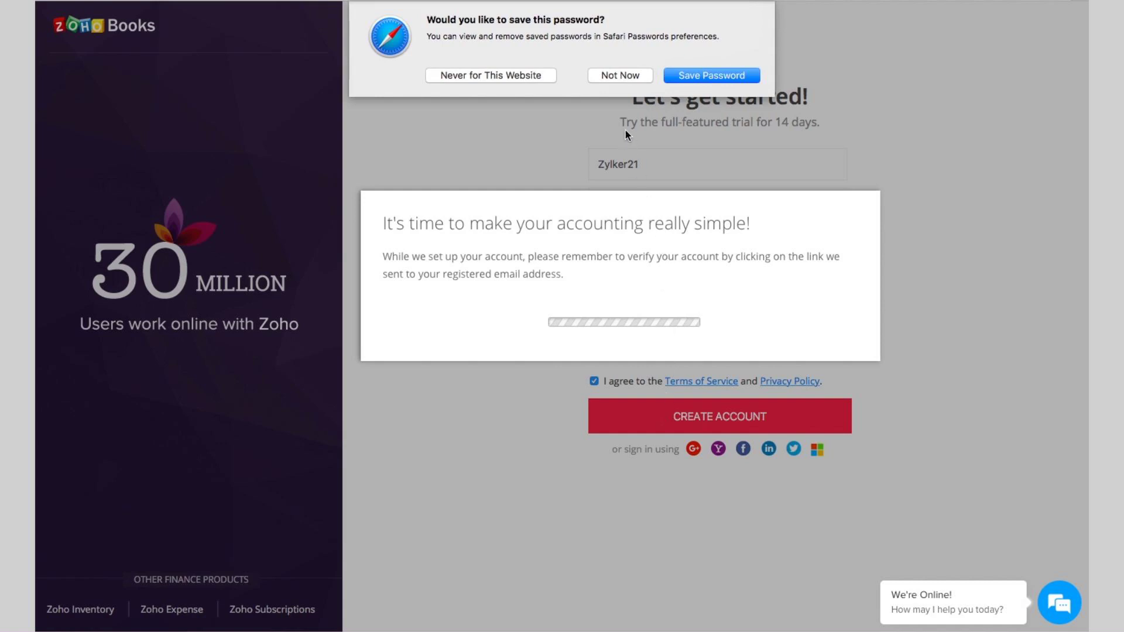
{"action": "left_click", "coordinate": [609, 76]}
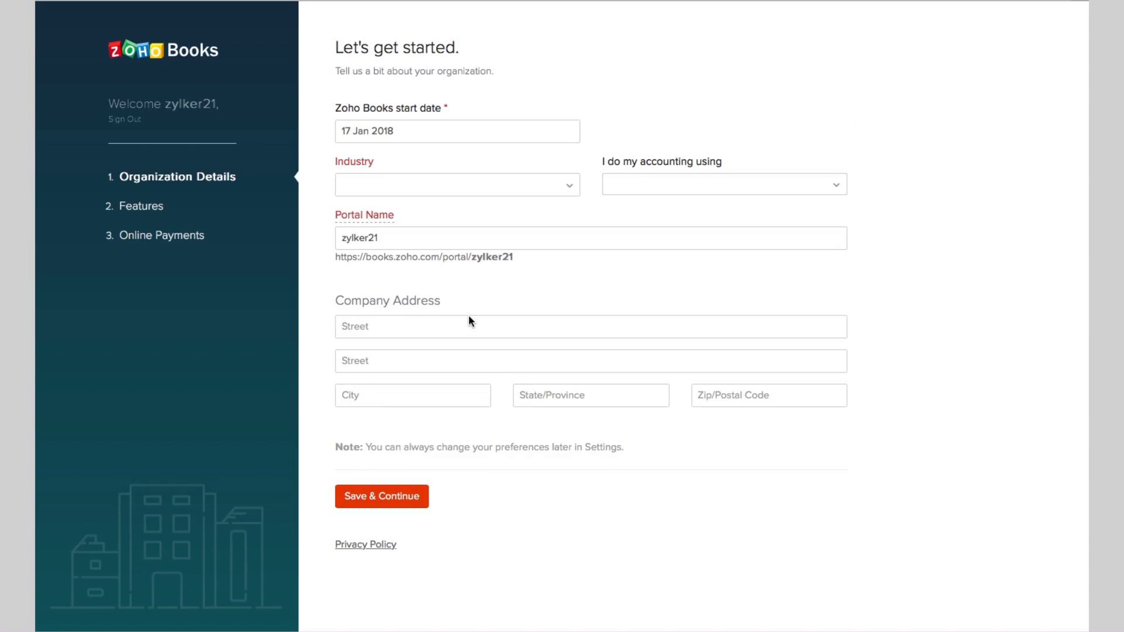
Step: Set the industry to Automotive, keep portal name zylker21, and save the organization details
{"action": "left_click", "coordinate": [485, 187]}
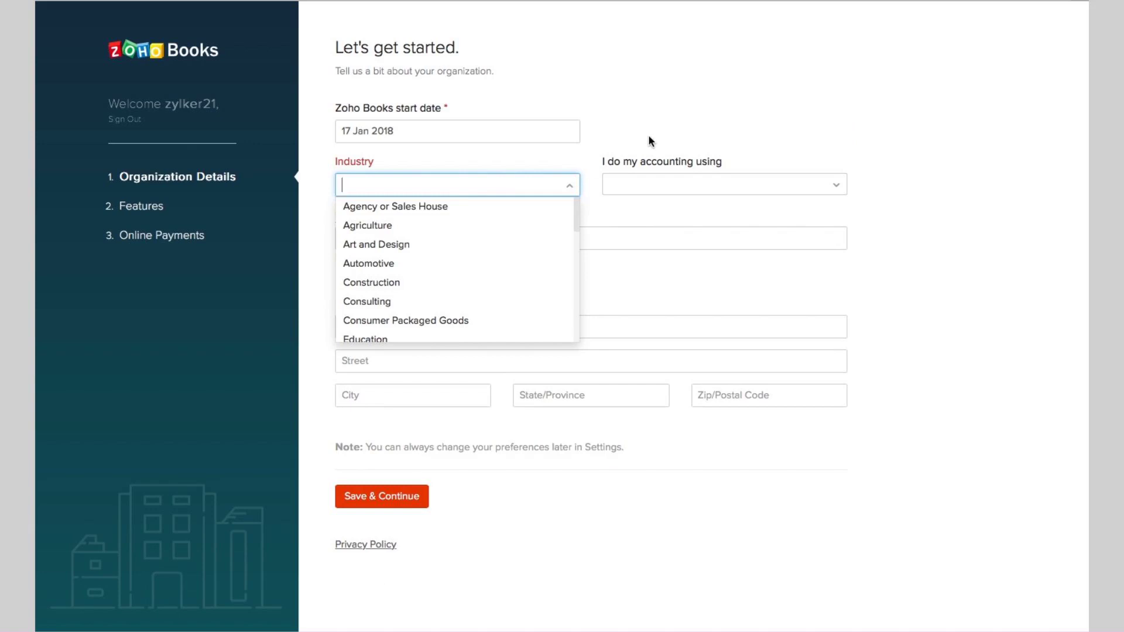
{"action": "left_click", "coordinate": [672, 119]}
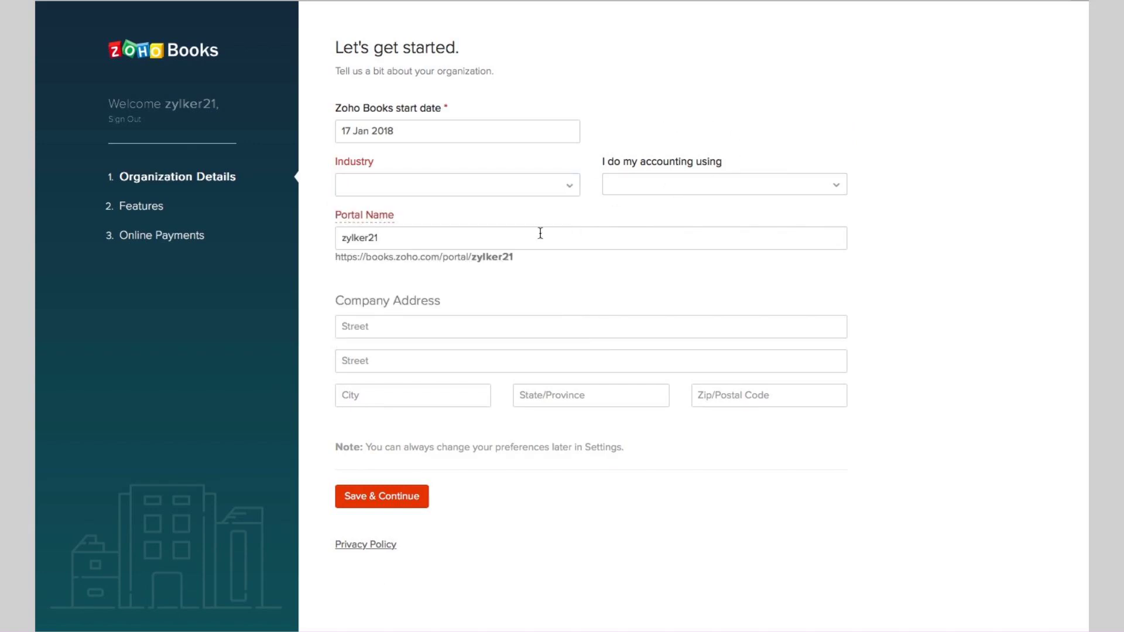
{"action": "left_click", "coordinate": [507, 237]}
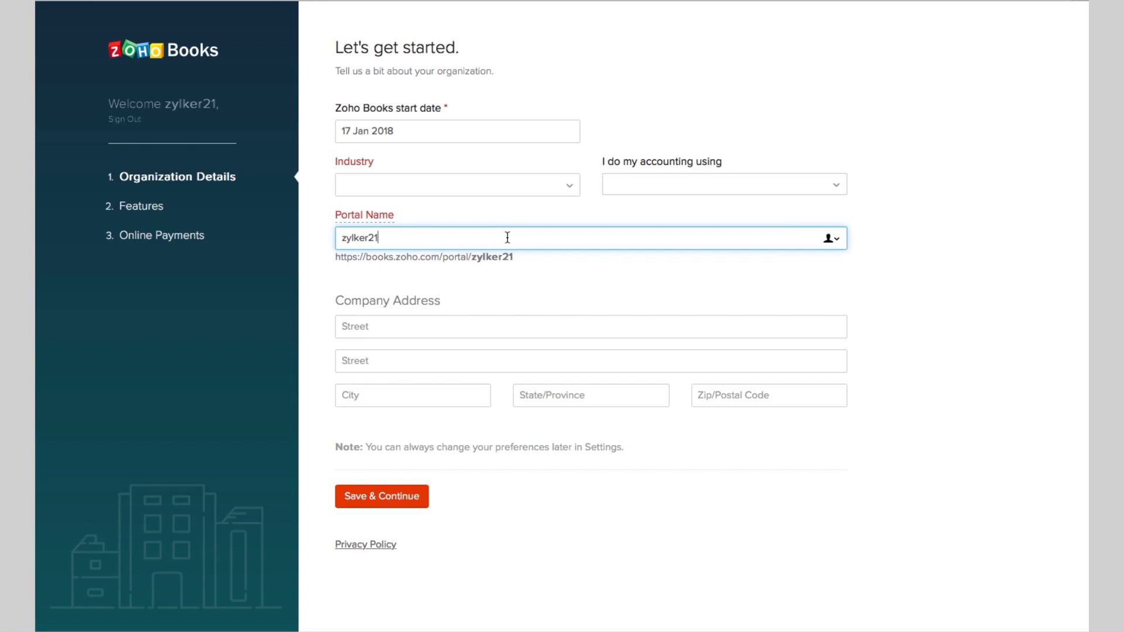
{"action": "mouse_move", "coordinate": [378, 225]}
{"action": "left_click", "coordinate": [437, 184]}
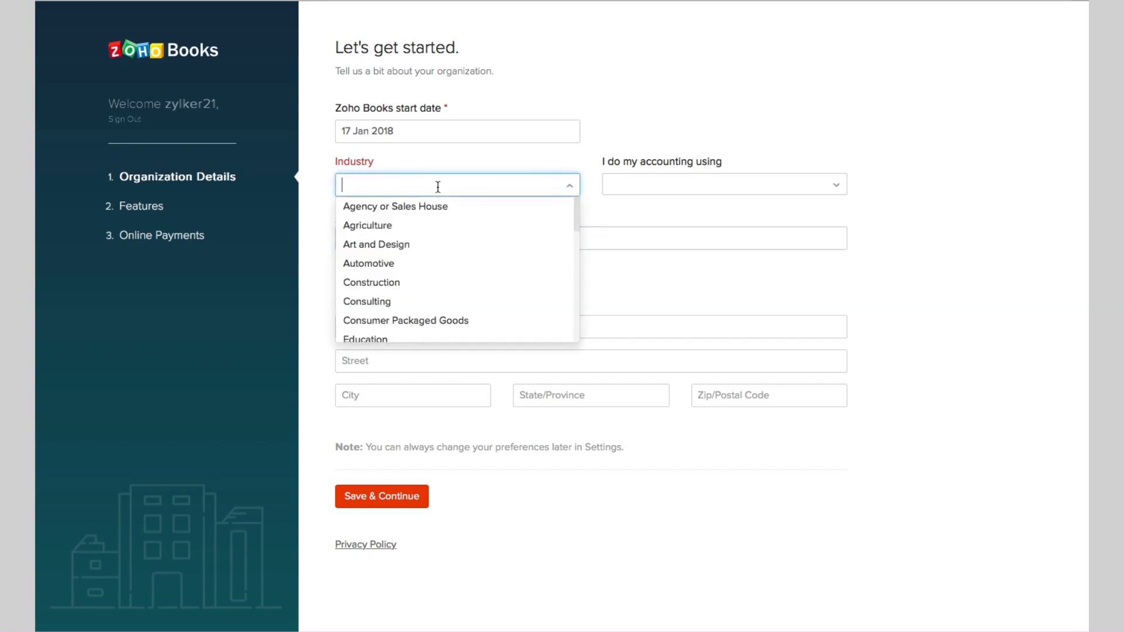
{"action": "left_click", "coordinate": [379, 264]}
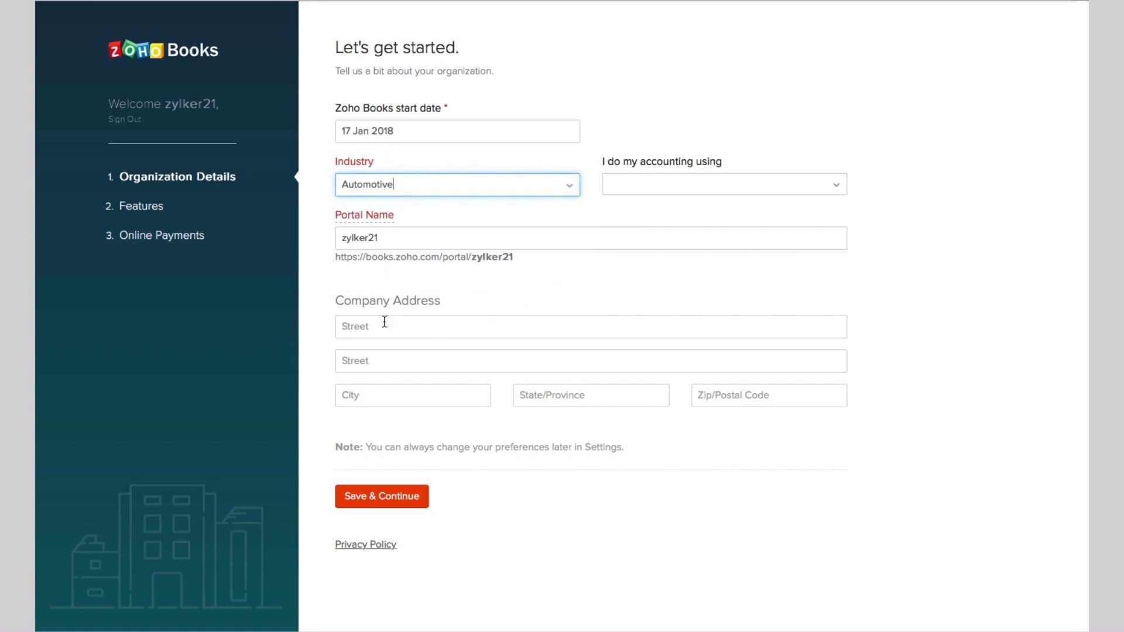
{"action": "left_click", "coordinate": [412, 498]}
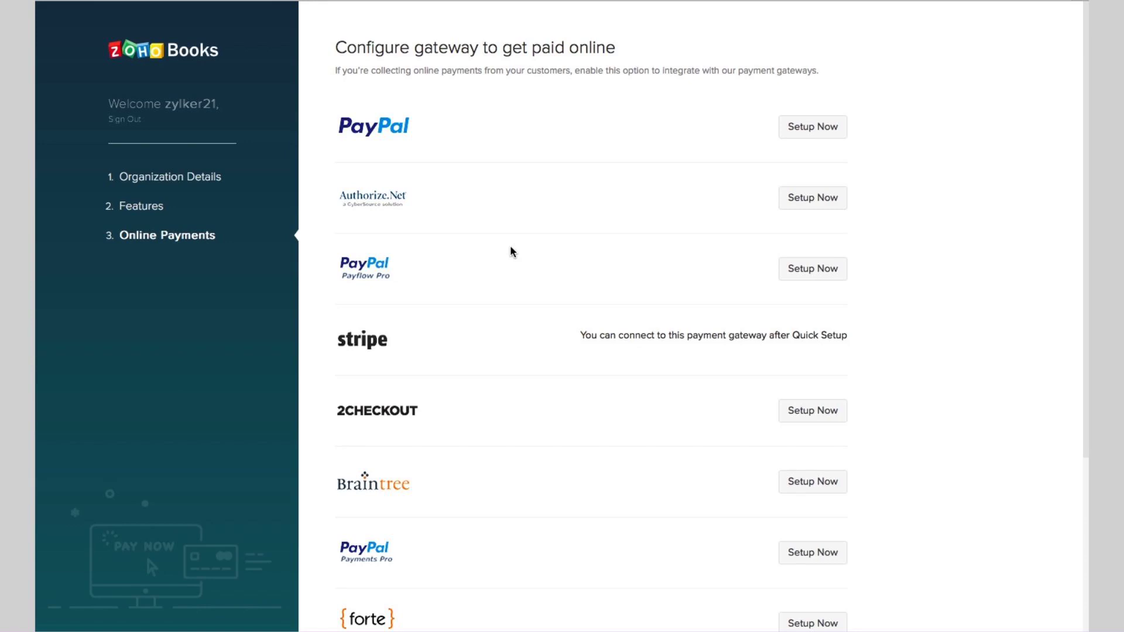
{"action": "scroll", "coordinate": [642, 333], "scroll_direction": "down", "scroll_amount": 4}
{"action": "scroll", "coordinate": [643, 333], "scroll_direction": "up", "scroll_amount": 5}
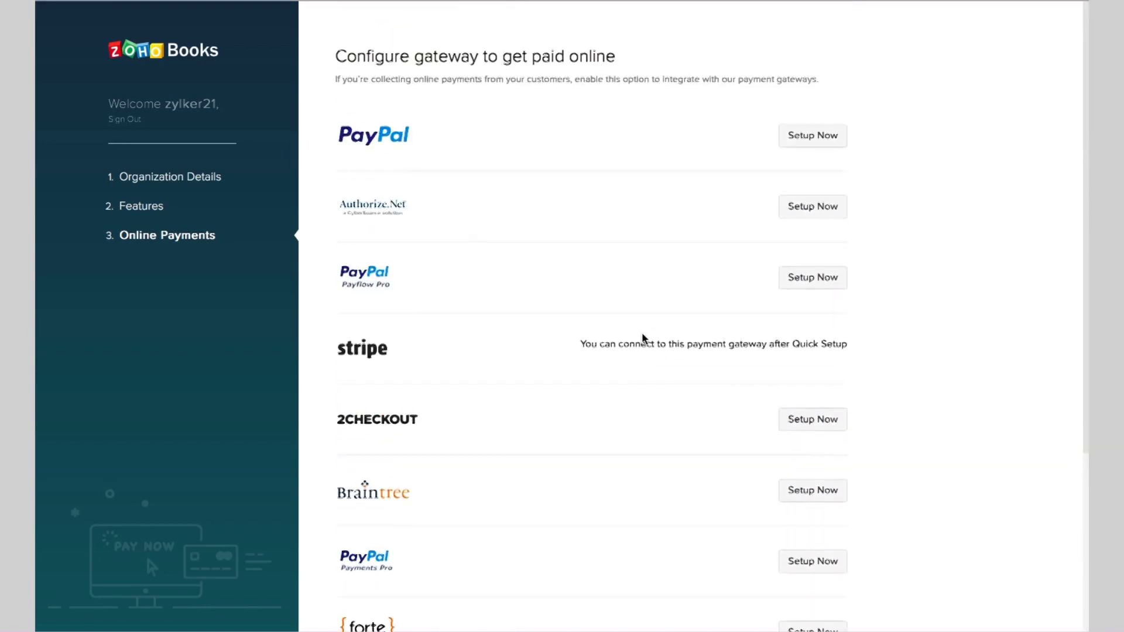
{"action": "scroll", "coordinate": [643, 336], "scroll_direction": "down", "scroll_amount": 5}
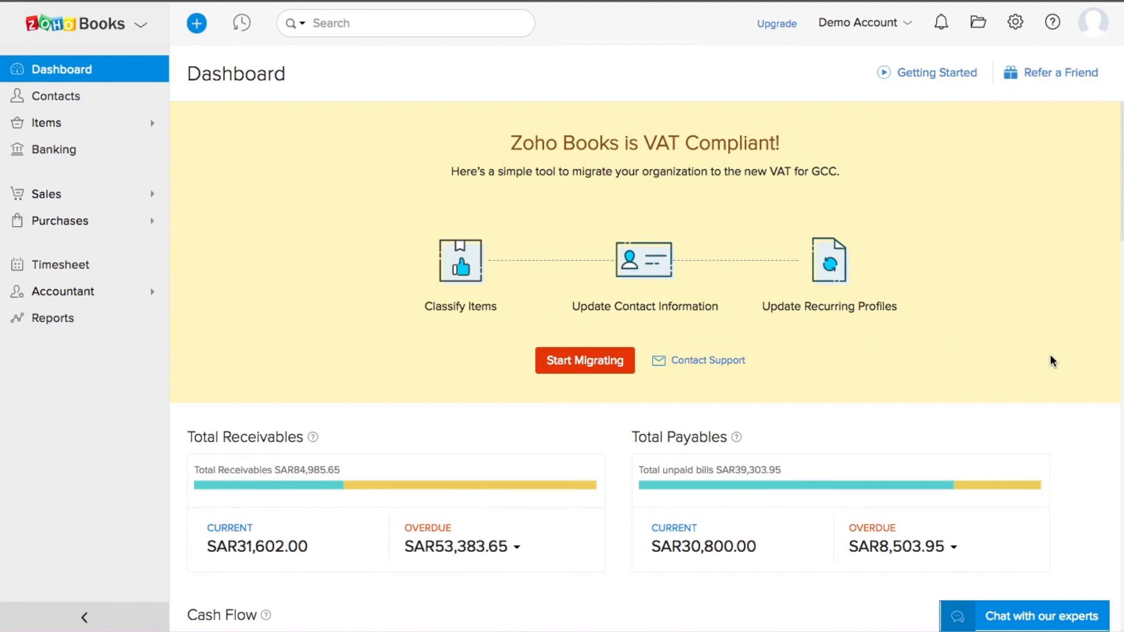
{"action": "scroll", "coordinate": [1050, 360], "scroll_direction": "down", "scroll_amount": 2}
{"action": "scroll", "coordinate": [1050, 361], "scroll_direction": "up", "scroll_amount": 2}
{"action": "scroll", "coordinate": [1051, 357], "scroll_direction": "down", "scroll_amount": 4}
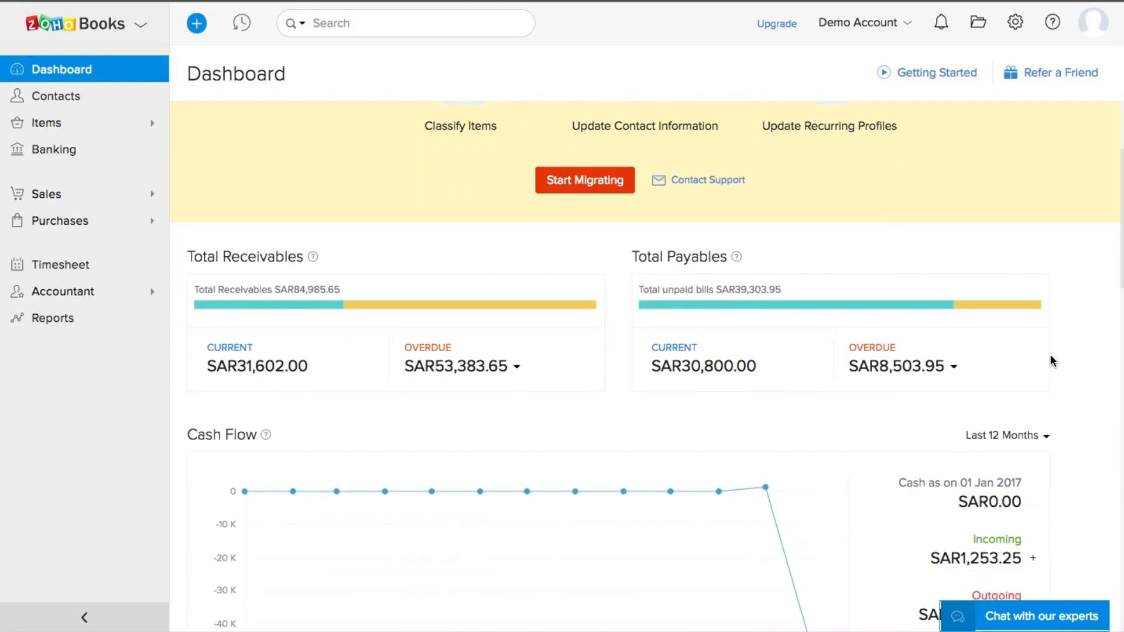
{"action": "scroll", "coordinate": [1051, 361], "scroll_direction": "down", "scroll_amount": 1}
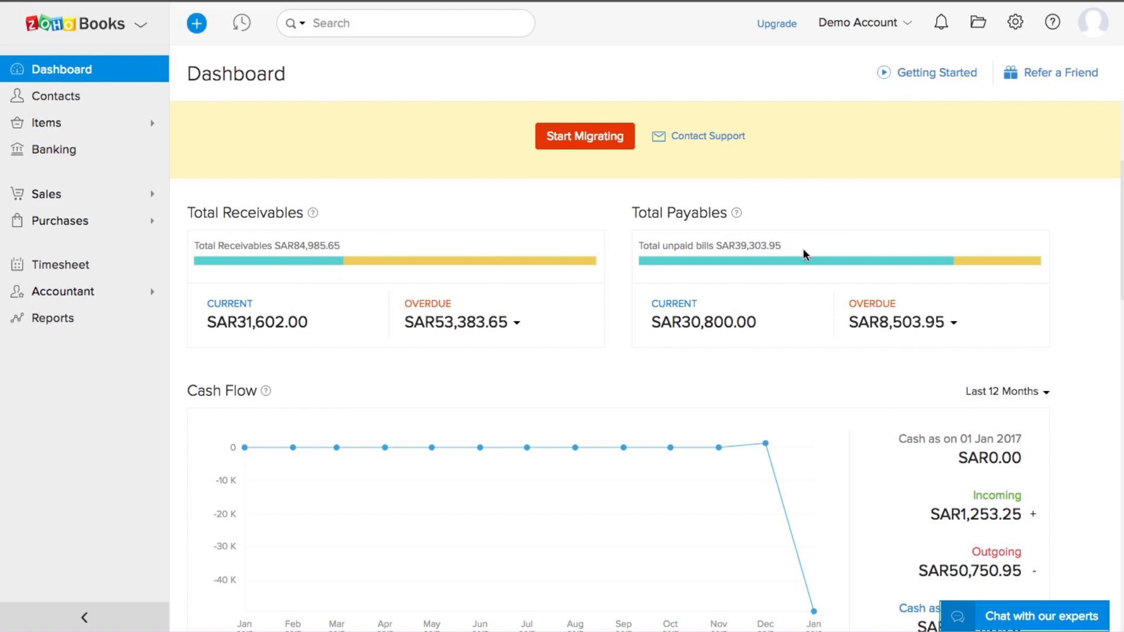
{"action": "scroll", "coordinate": [803, 250], "scroll_direction": "down", "scroll_amount": 2}
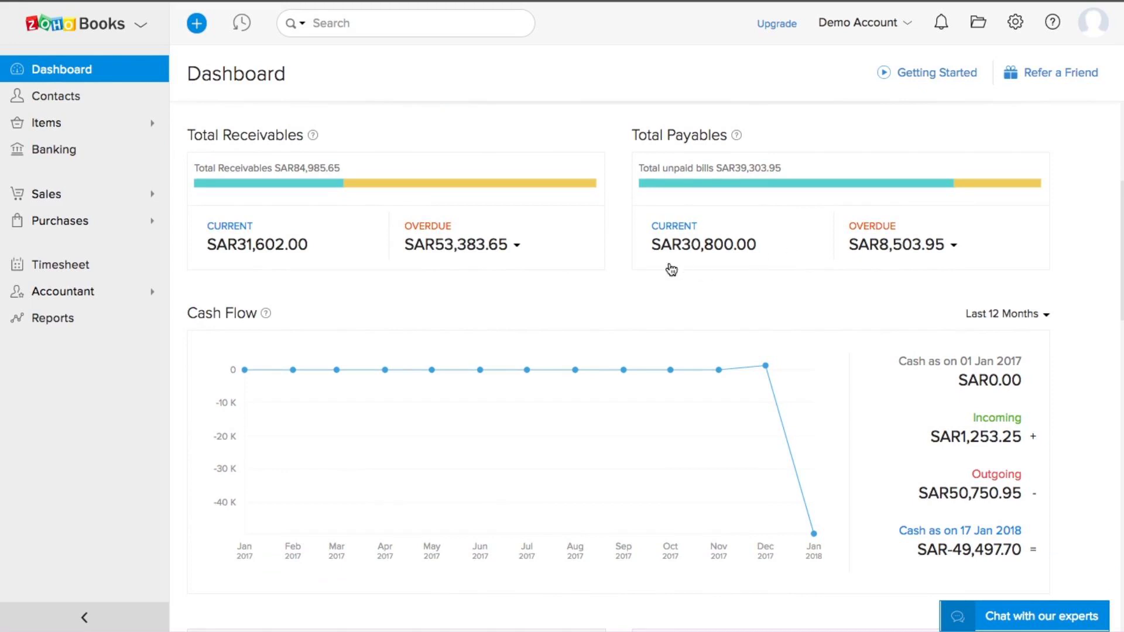
{"action": "scroll", "coordinate": [669, 269], "scroll_direction": "down", "scroll_amount": 2}
{"action": "scroll", "coordinate": [671, 270], "scroll_direction": "down", "scroll_amount": 1}
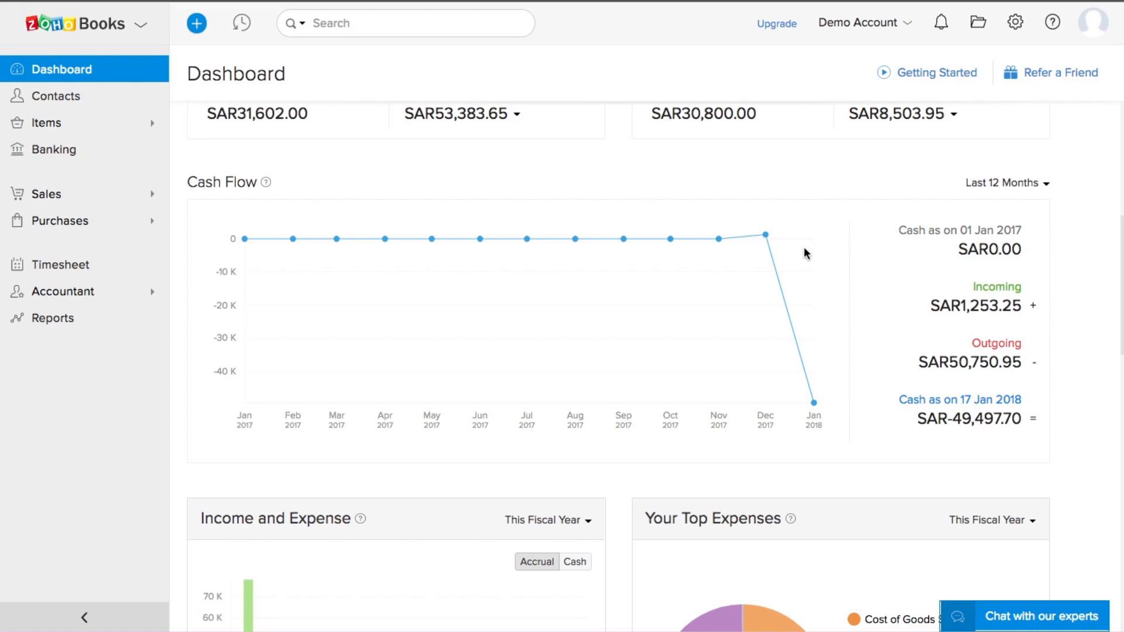
{"action": "left_click", "coordinate": [1036, 192]}
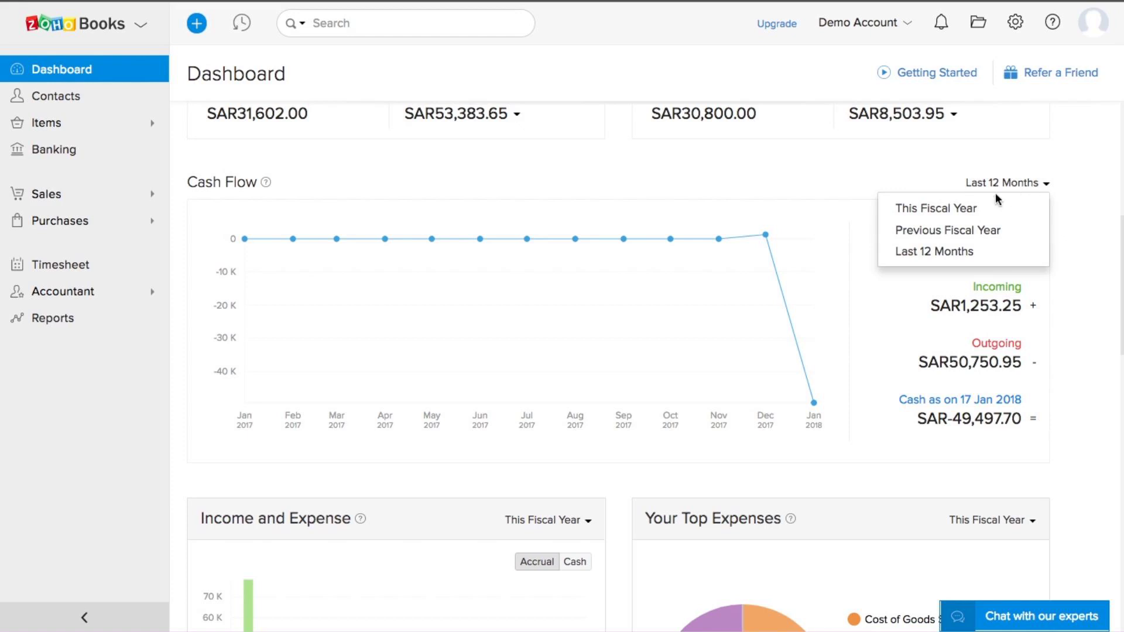
{"action": "left_click", "coordinate": [864, 179]}
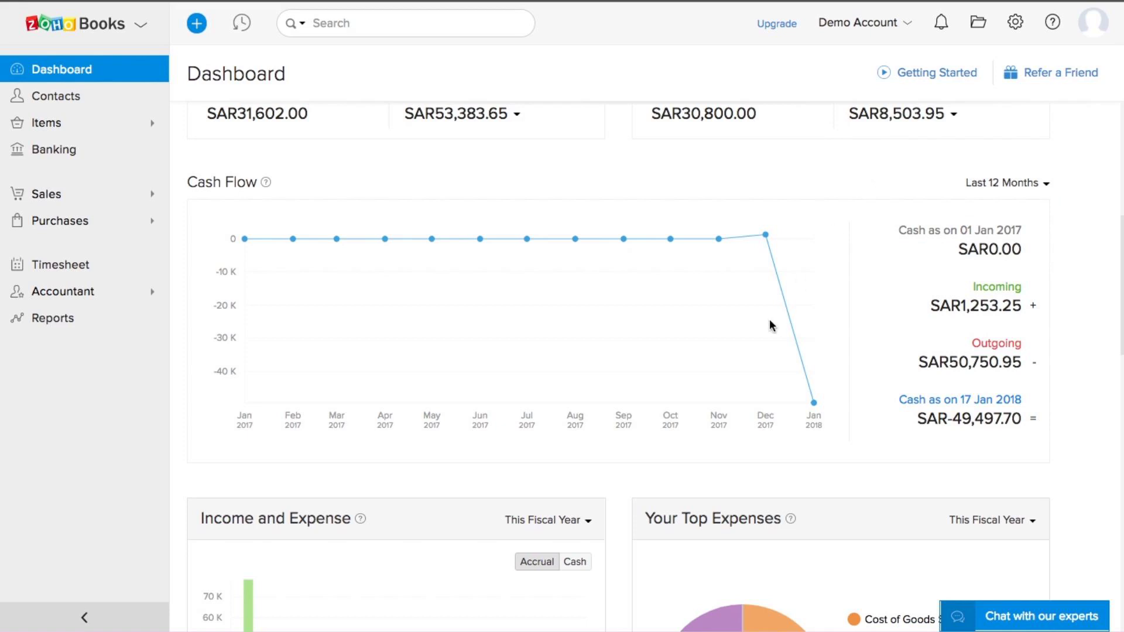
{"action": "scroll", "coordinate": [770, 322], "scroll_direction": "down", "scroll_amount": 2}
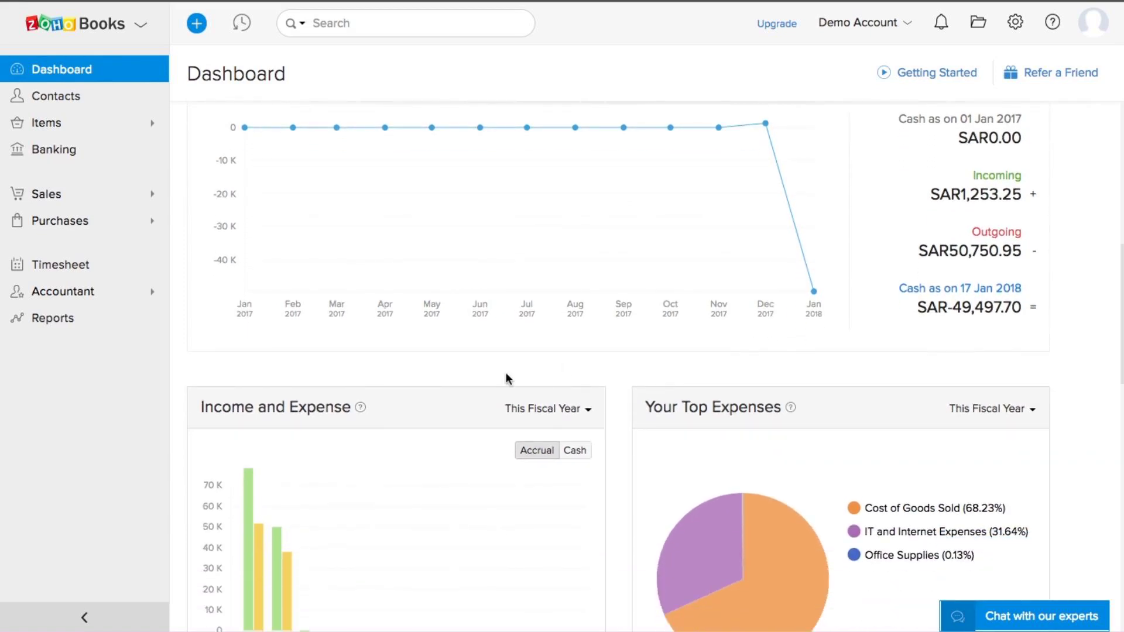
{"action": "scroll", "coordinate": [507, 374], "scroll_direction": "down", "scroll_amount": 2}
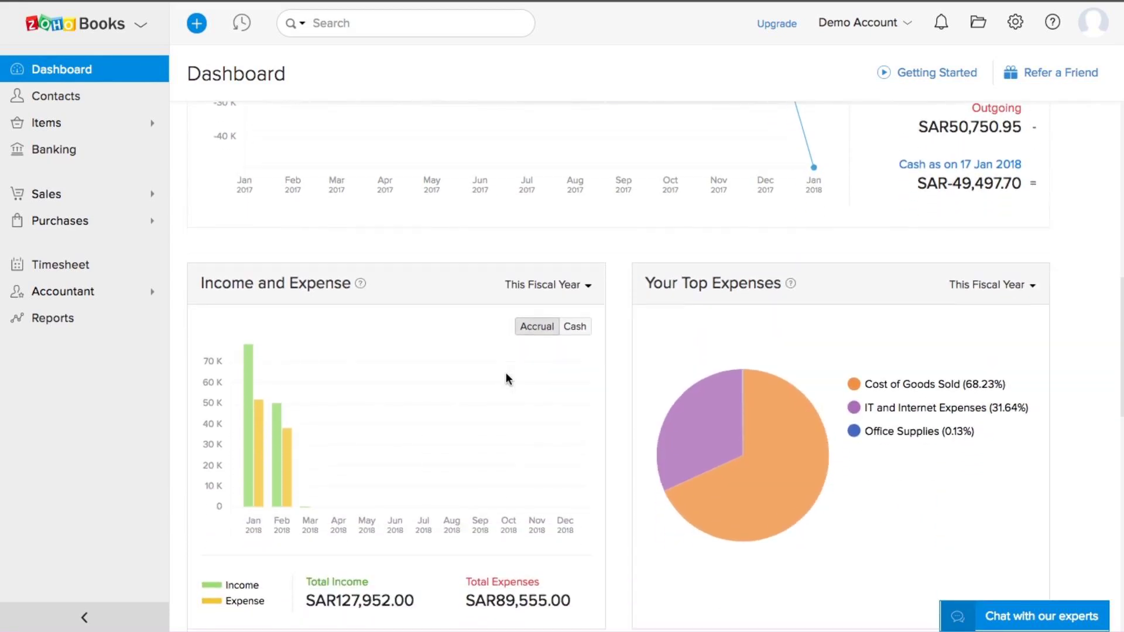
{"action": "scroll", "coordinate": [505, 377], "scroll_direction": "down", "scroll_amount": 1}
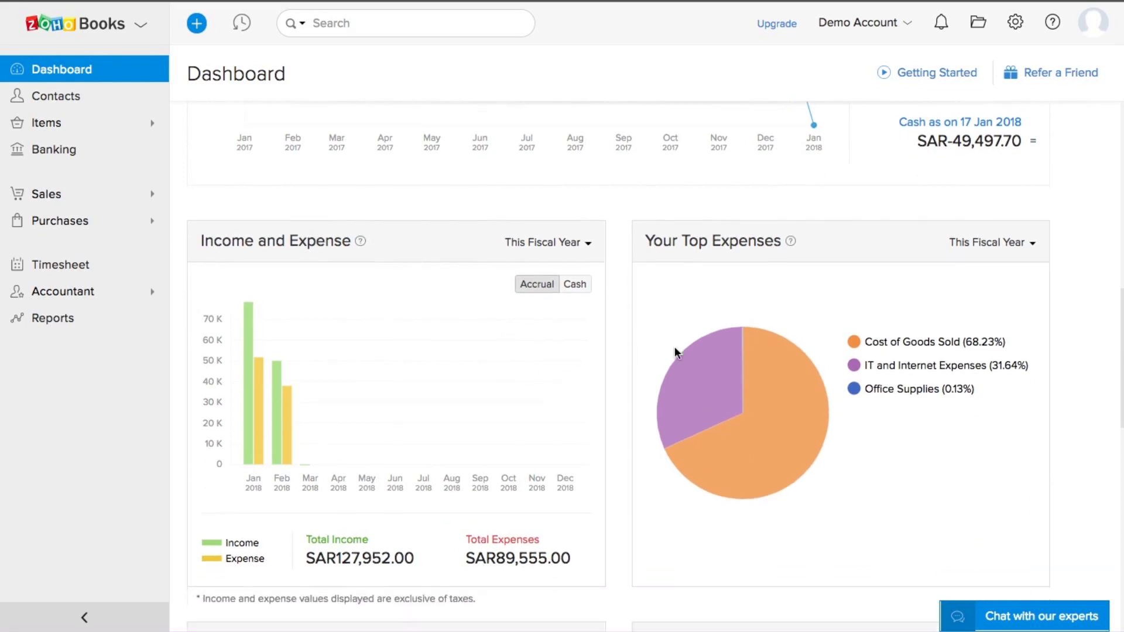
{"action": "scroll", "coordinate": [844, 283], "scroll_direction": "down", "scroll_amount": 1}
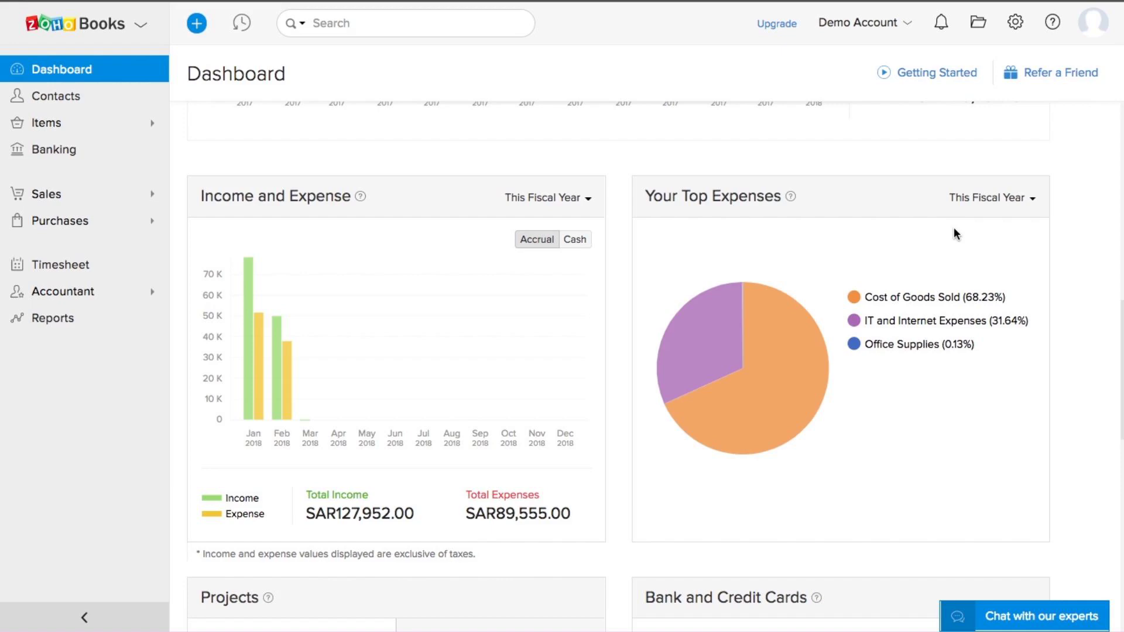
{"action": "scroll", "coordinate": [954, 228], "scroll_direction": "up", "scroll_amount": 15}
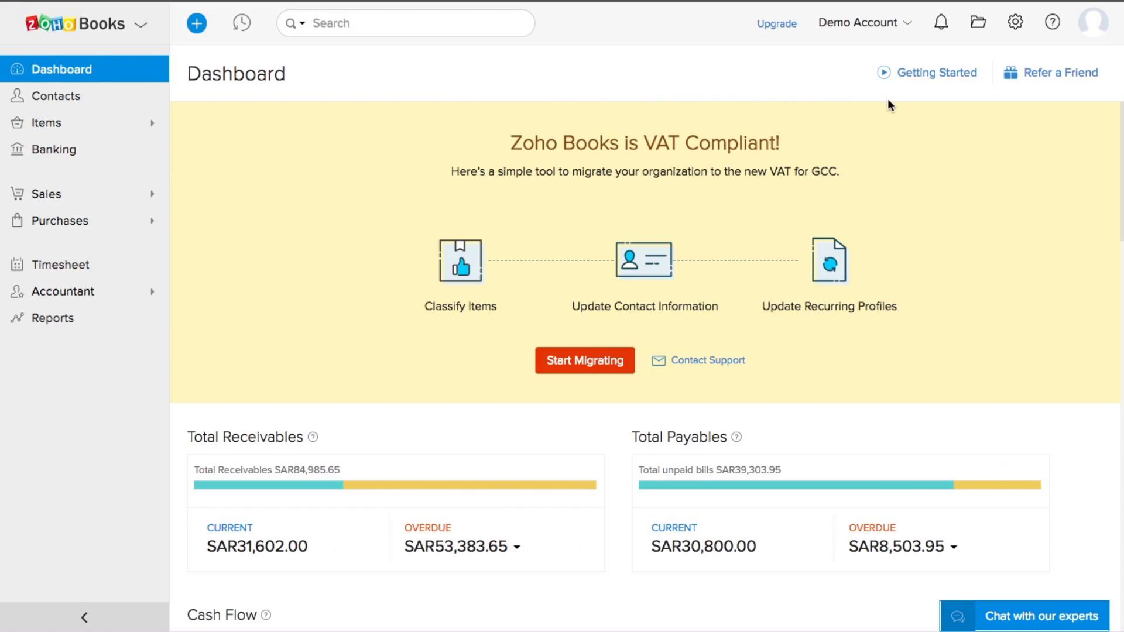
Step: Open the Organization Profile settings, then its portal settings with portal name saudiarabiazylkerinc
{"action": "left_click", "coordinate": [1015, 24]}
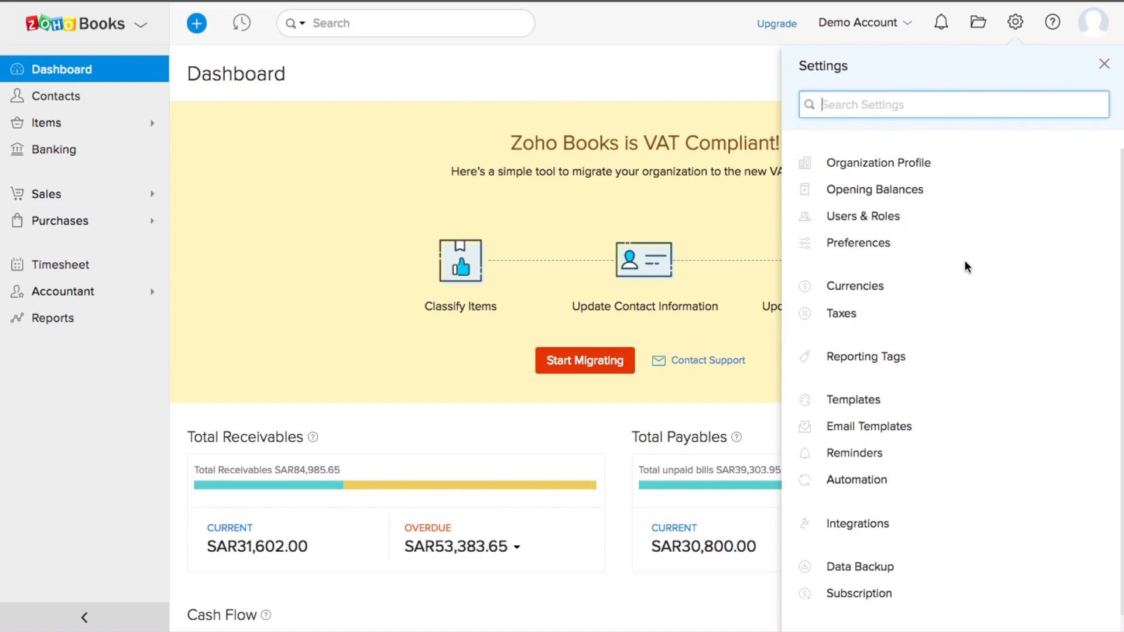
{"action": "scroll", "coordinate": [965, 263], "scroll_direction": "down", "scroll_amount": 1}
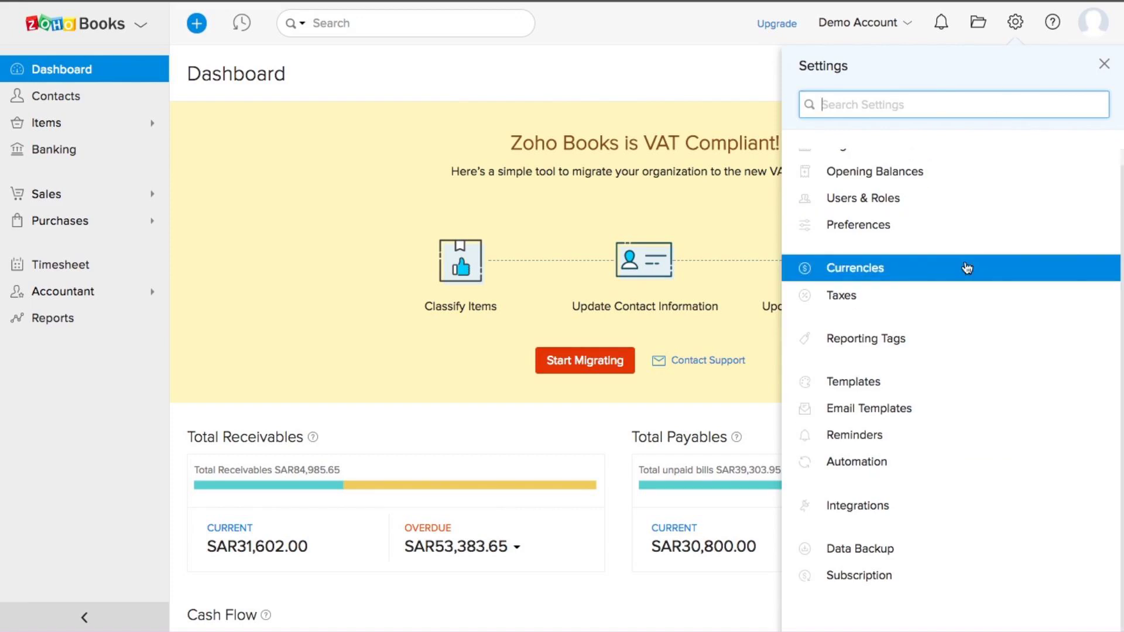
{"action": "scroll", "coordinate": [967, 267], "scroll_direction": "up", "scroll_amount": 1}
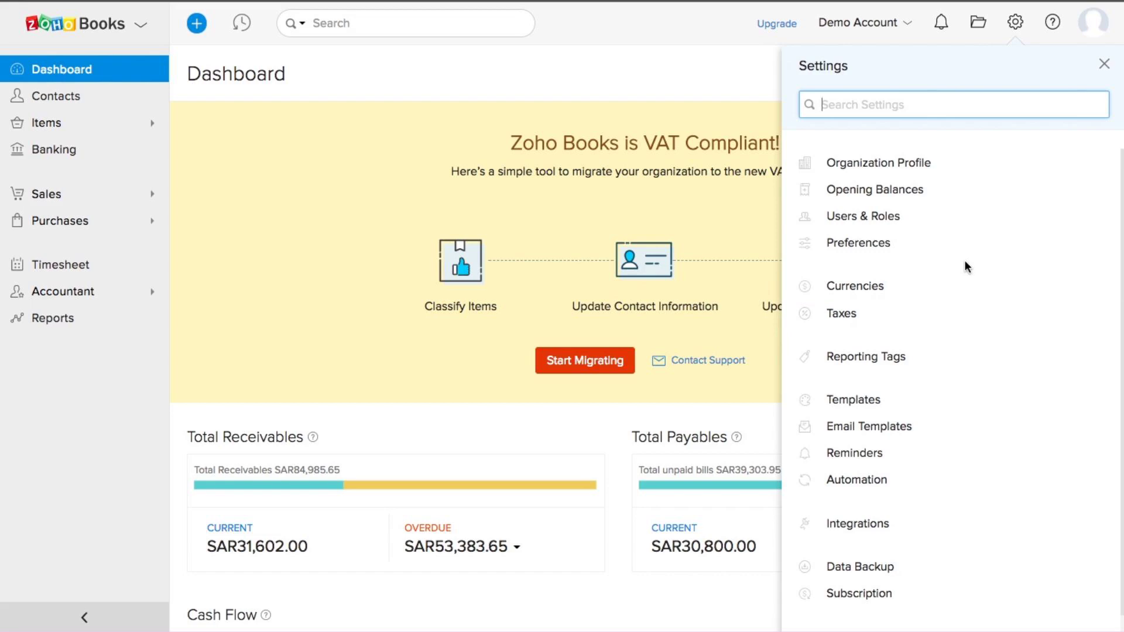
{"action": "left_click", "coordinate": [891, 167]}
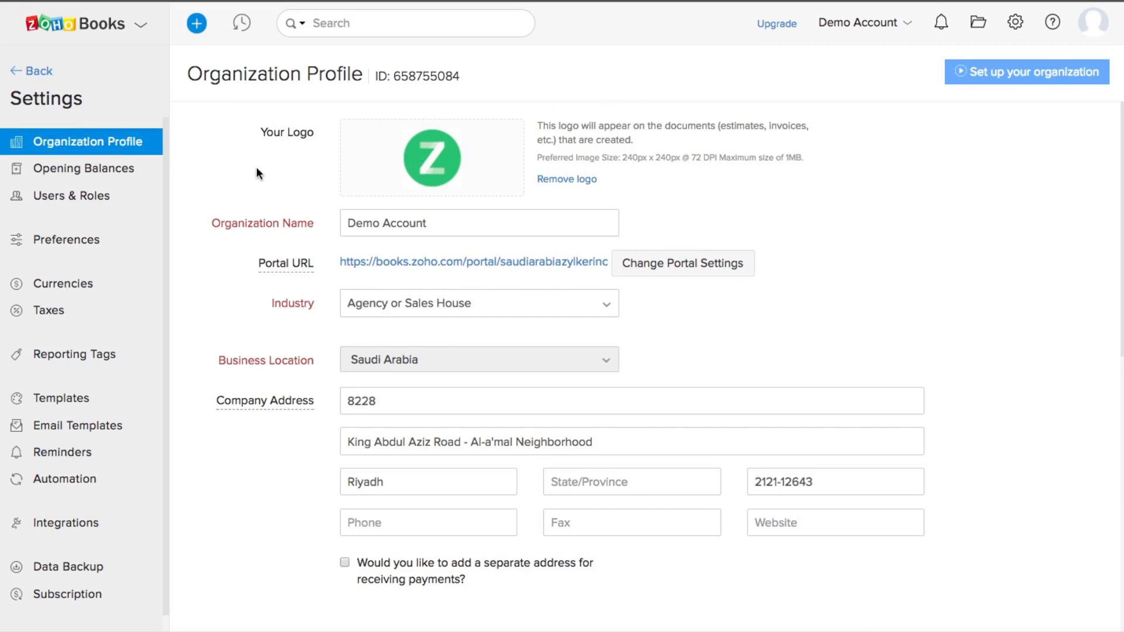
{"action": "double_click", "coordinate": [417, 224]}
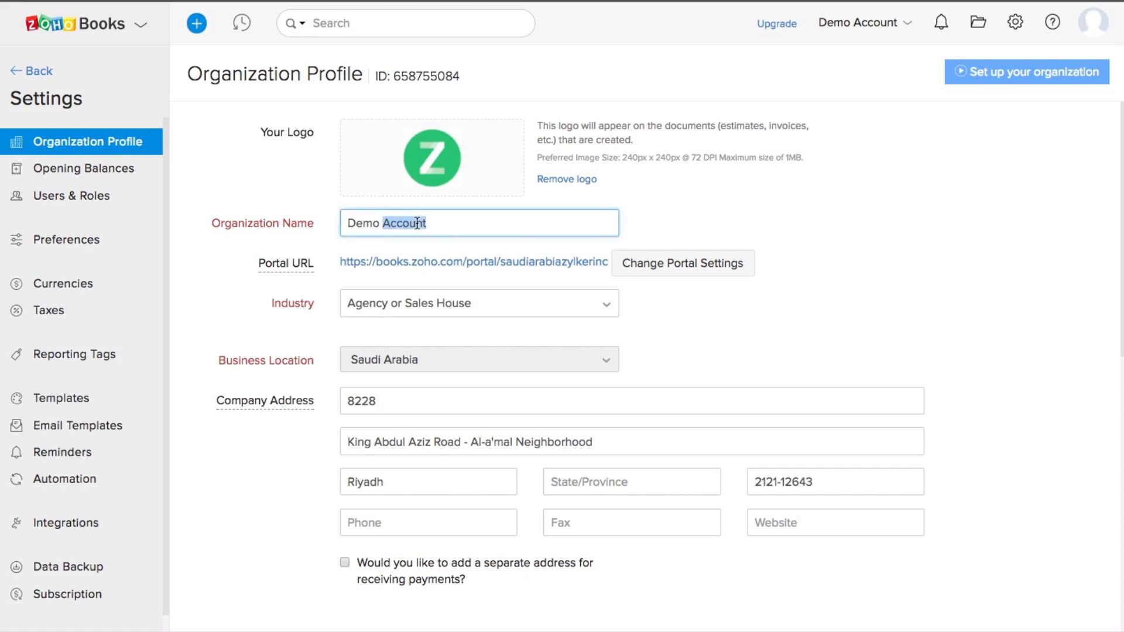
{"action": "double_click", "coordinate": [368, 225]}
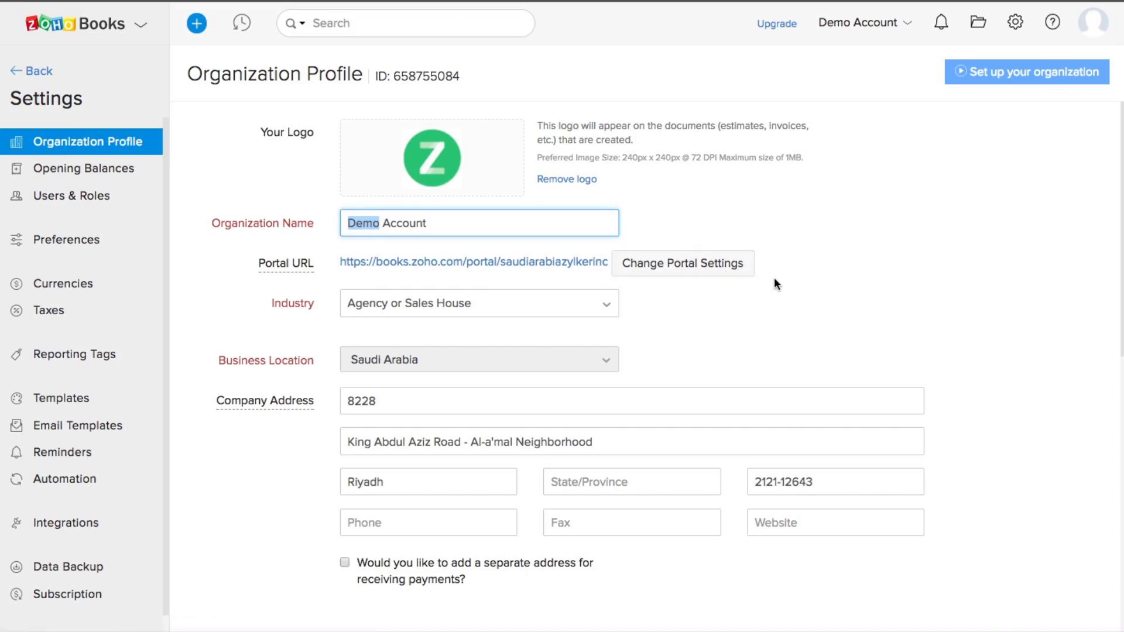
{"action": "left_click", "coordinate": [717, 270]}
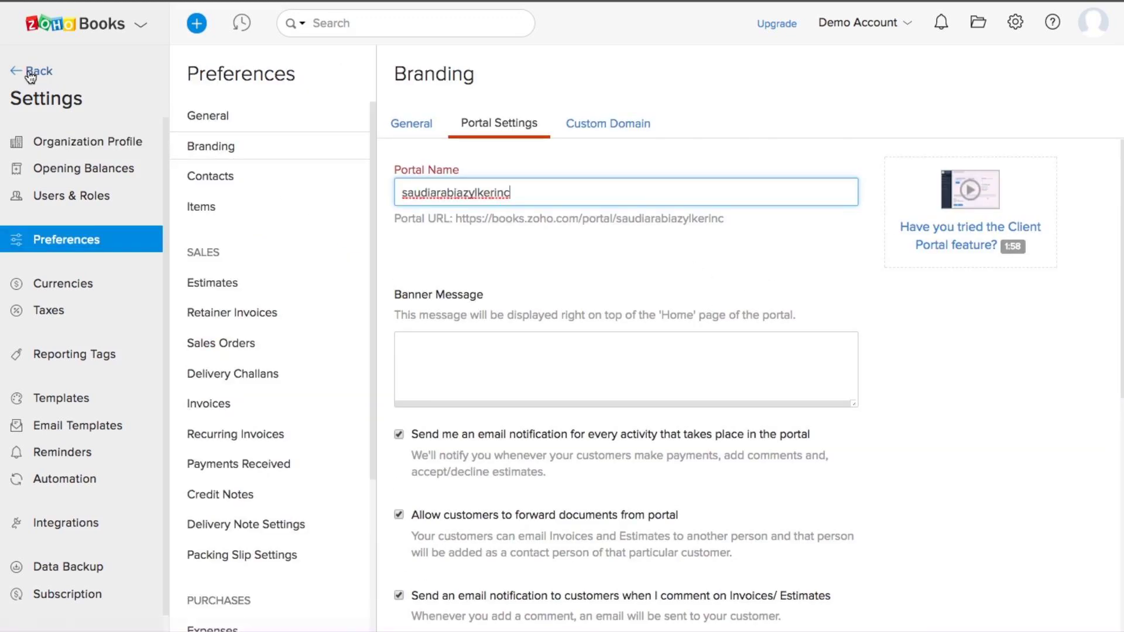
Step: Scroll through the Organization Profile, then open Opening Balances dated 17 Jan 2018
{"action": "left_click", "coordinate": [88, 143]}
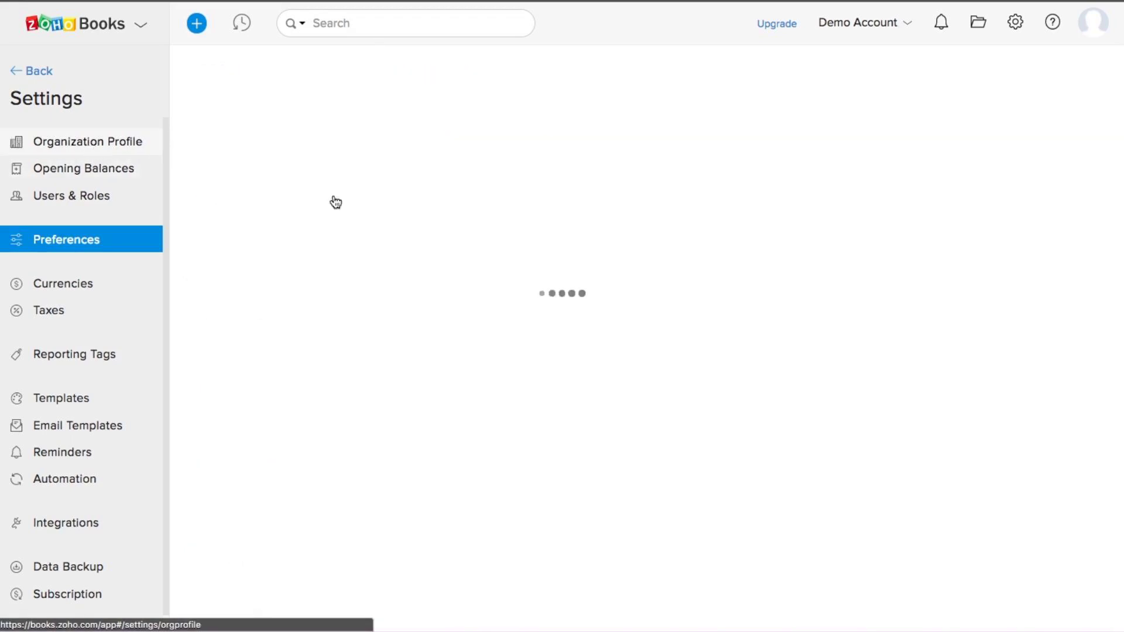
{"action": "scroll", "coordinate": [593, 331], "scroll_direction": "down", "scroll_amount": 1}
{"action": "scroll", "coordinate": [592, 333], "scroll_direction": "down", "scroll_amount": 1}
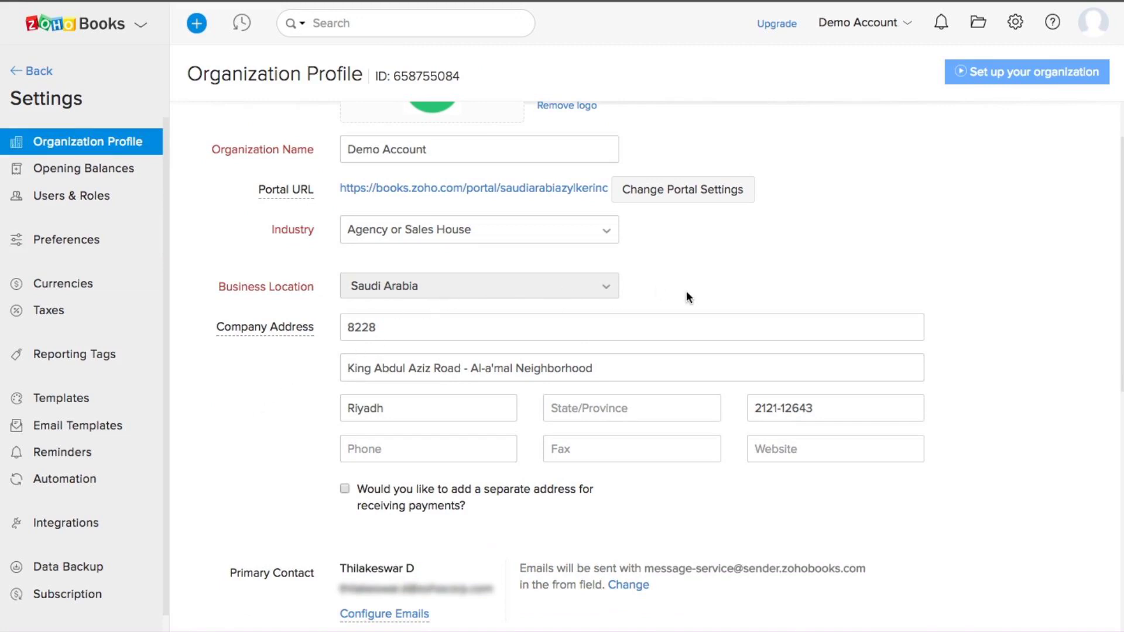
{"action": "scroll", "coordinate": [686, 291], "scroll_direction": "down", "scroll_amount": 1}
{"action": "scroll", "coordinate": [579, 247], "scroll_direction": "down", "scroll_amount": 1}
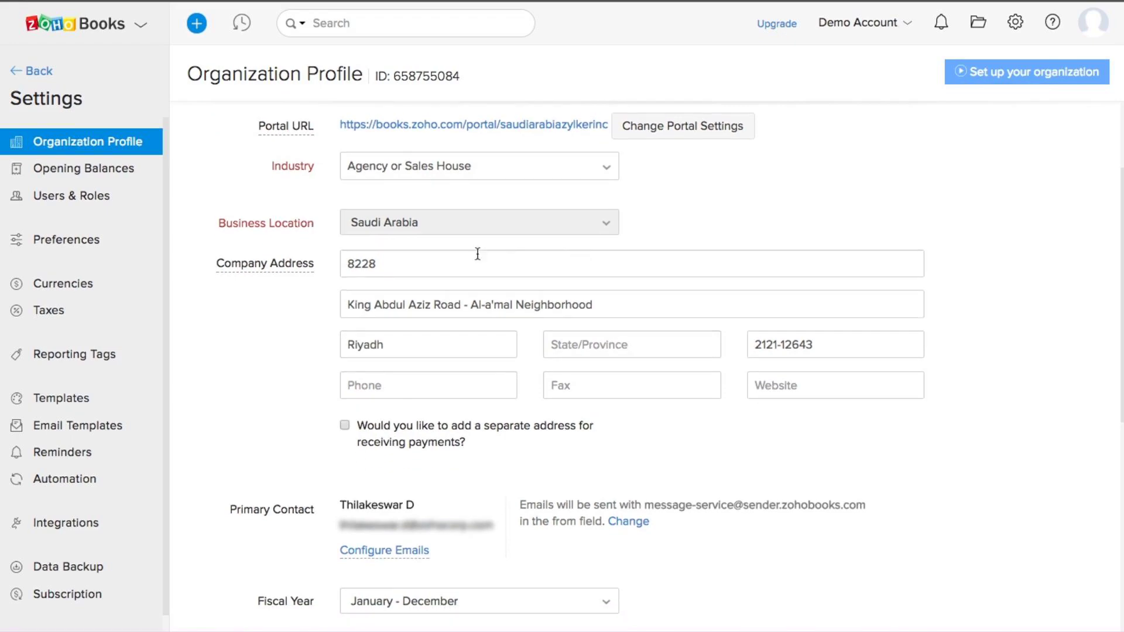
{"action": "scroll", "coordinate": [376, 265], "scroll_direction": "down", "scroll_amount": 5}
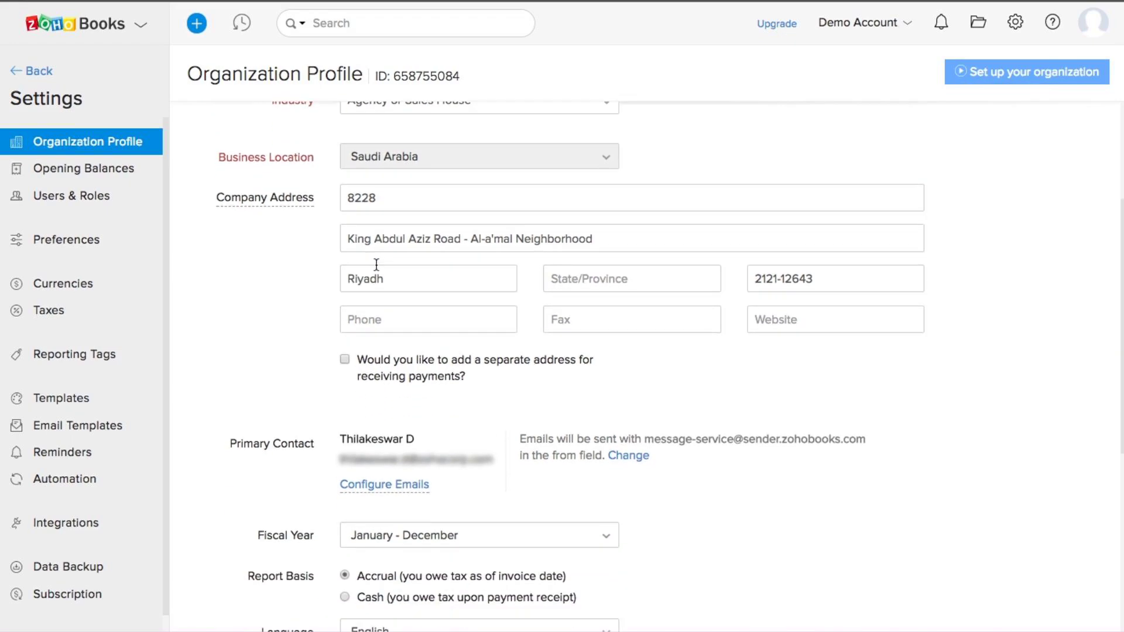
{"action": "scroll", "coordinate": [375, 269], "scroll_direction": "down", "scroll_amount": 6}
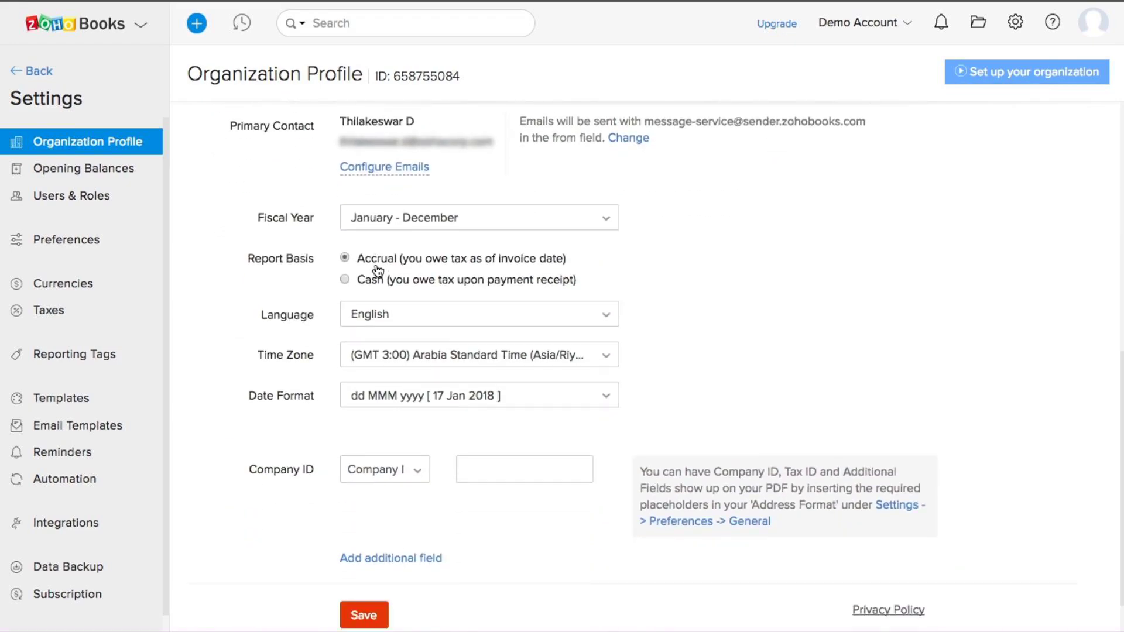
{"action": "left_click", "coordinate": [75, 169]}
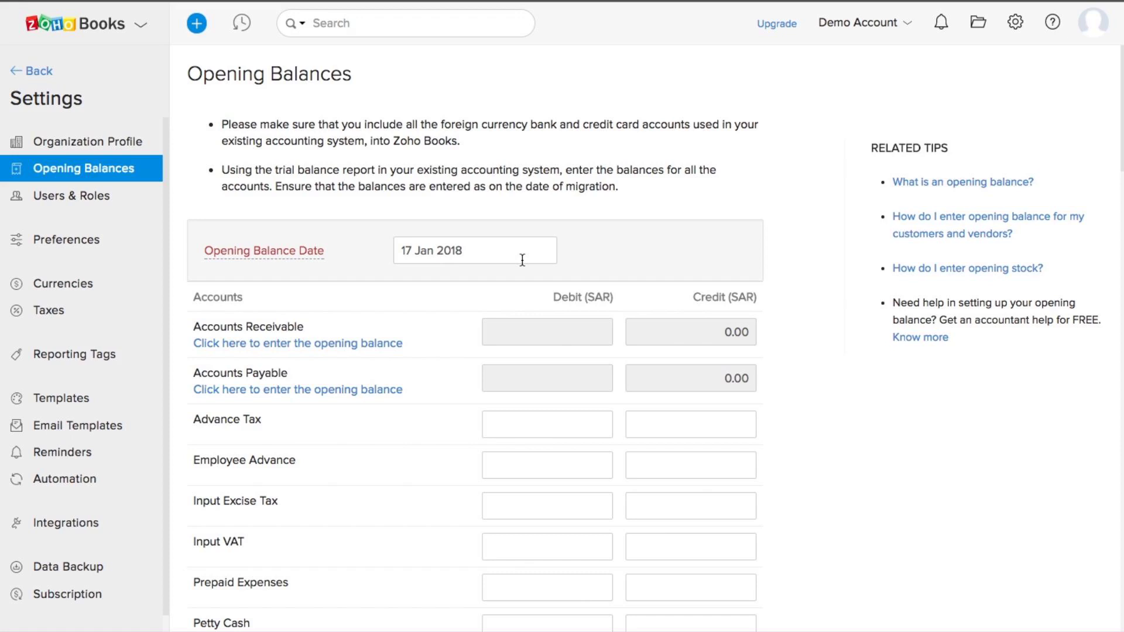
Step: Leave the date at 17 Jan 2018 and open the Accounts Receivable balance entry in SAR
{"action": "left_click", "coordinate": [459, 254]}
{"action": "left_click", "coordinate": [320, 323]}
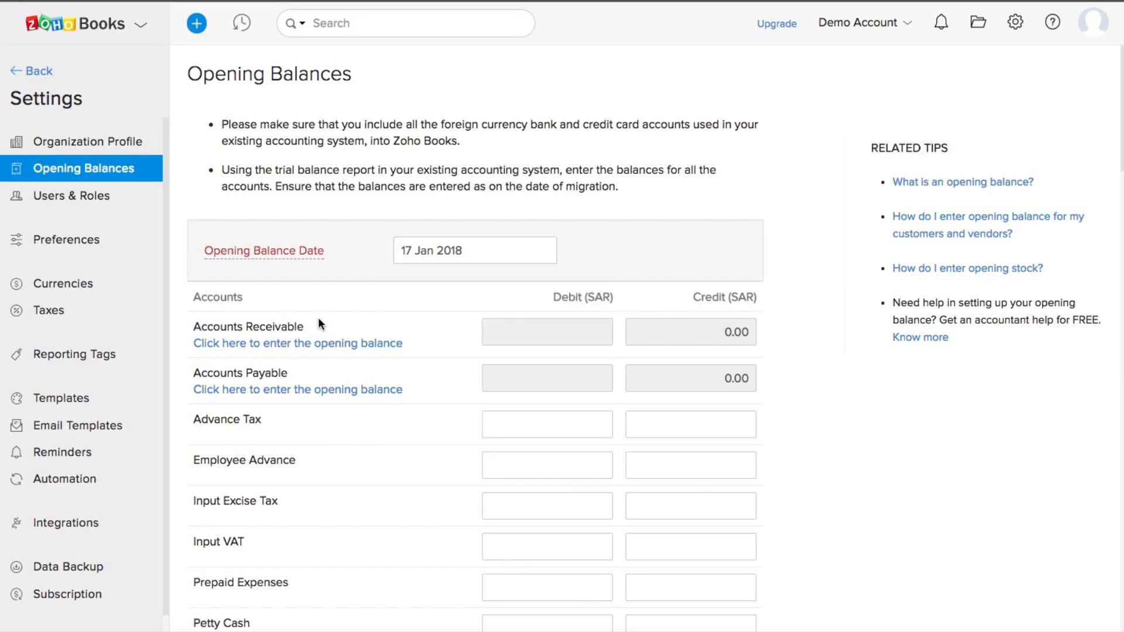
{"action": "left_click", "coordinate": [269, 347]}
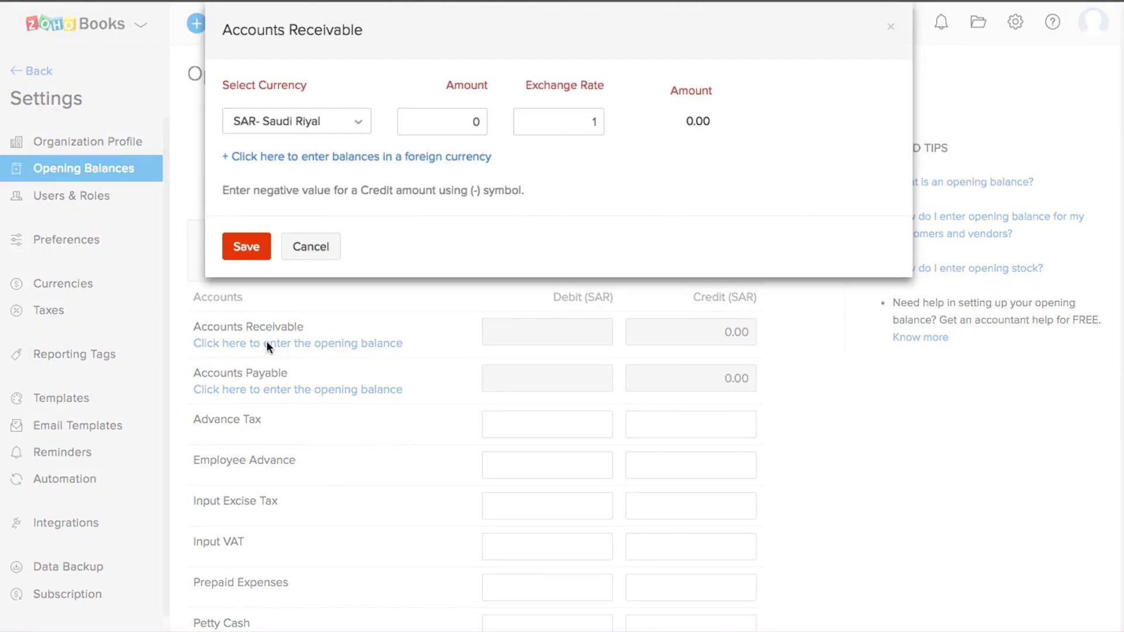
{"action": "left_click", "coordinate": [317, 130]}
{"action": "left_click", "coordinate": [359, 114]}
Step: Cancel the Accounts Receivable opening balance entry without saving
{"action": "left_click", "coordinate": [311, 246]}
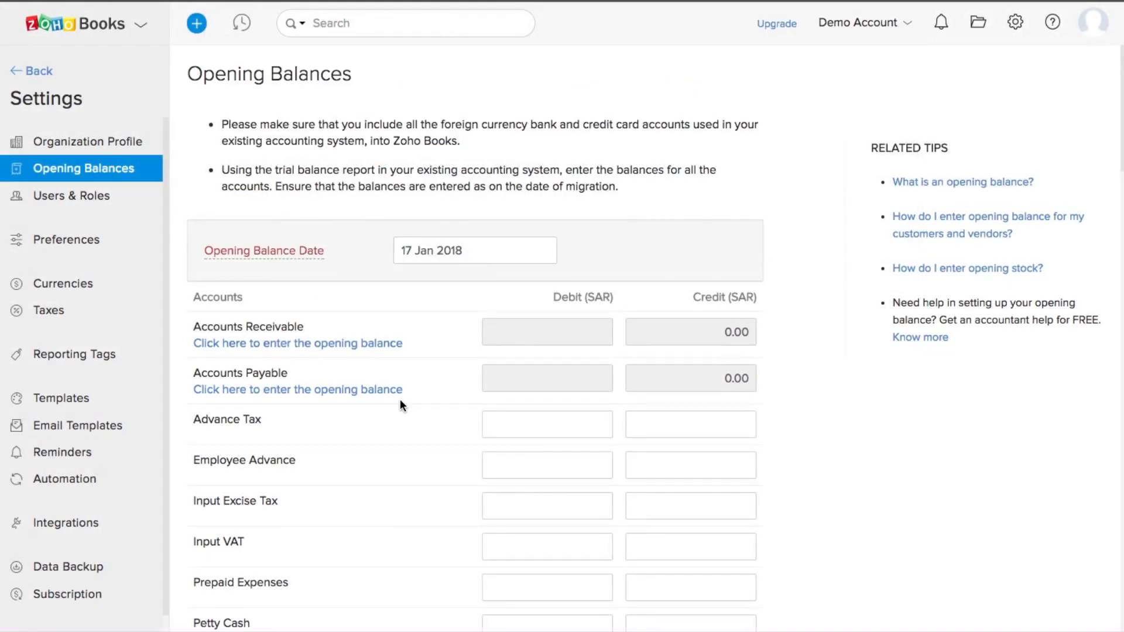
{"action": "scroll", "coordinate": [400, 402], "scroll_direction": "down", "scroll_amount": 2}
{"action": "scroll", "coordinate": [401, 404], "scroll_direction": "down", "scroll_amount": 2}
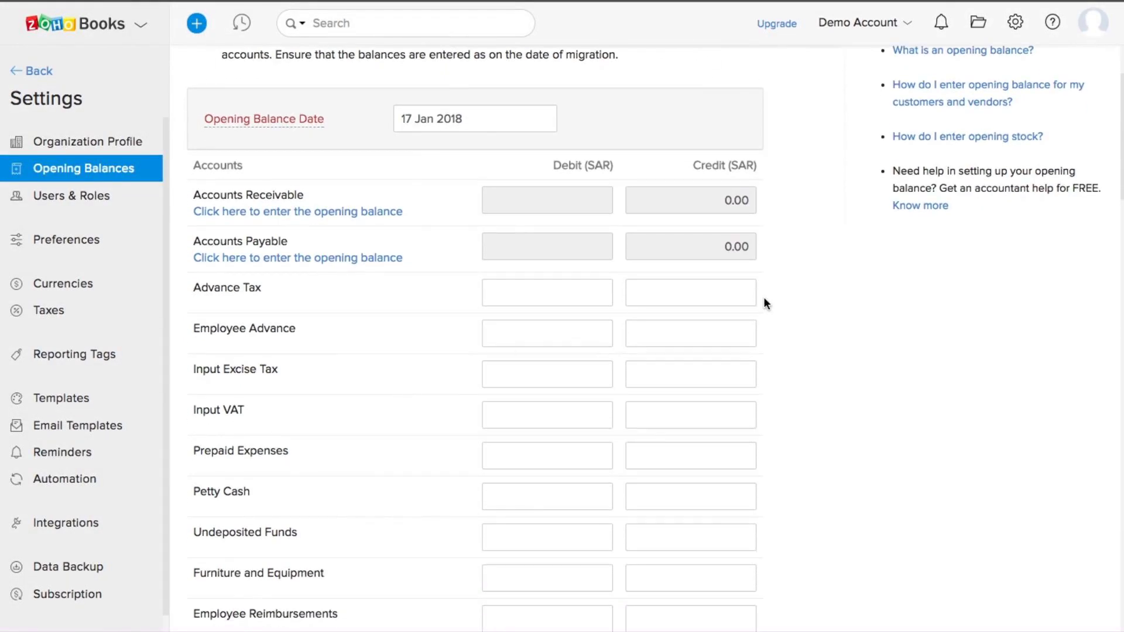
{"action": "scroll", "coordinate": [765, 303], "scroll_direction": "up", "scroll_amount": 4}
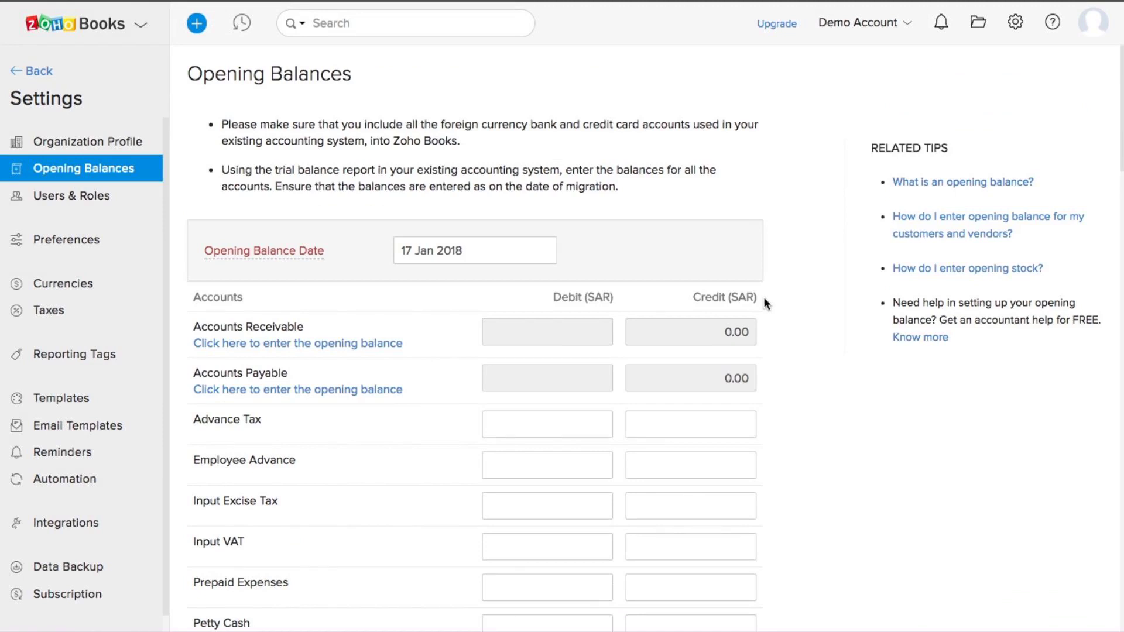
Step: Open and close the Help panel, then scroll down the opening balances account list
{"action": "left_click", "coordinate": [1053, 25]}
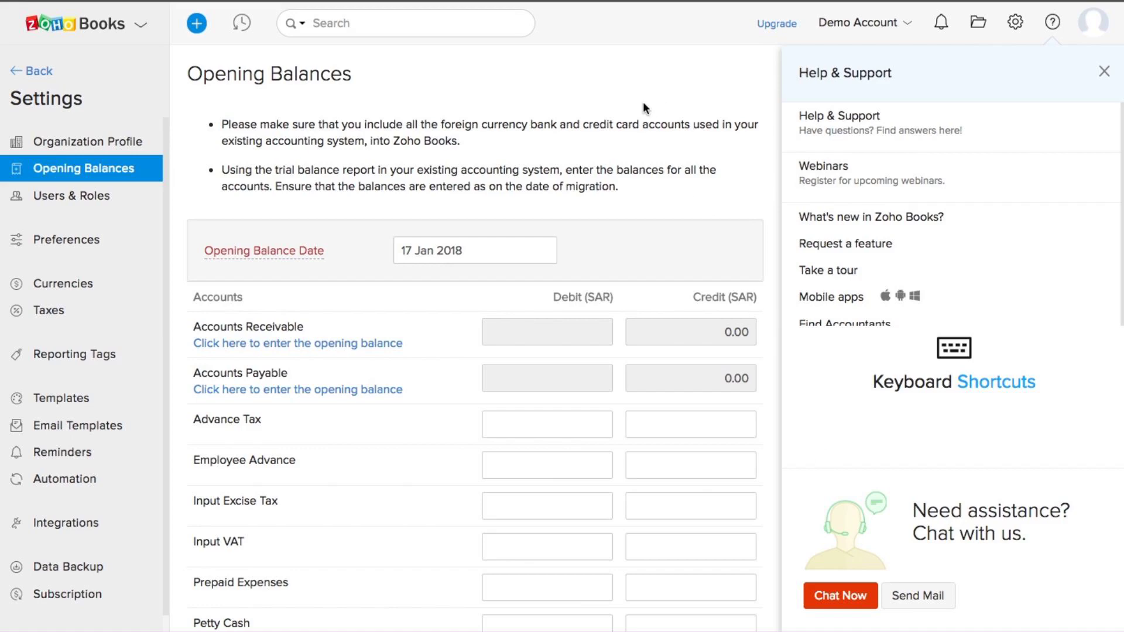
{"action": "left_click", "coordinate": [618, 117]}
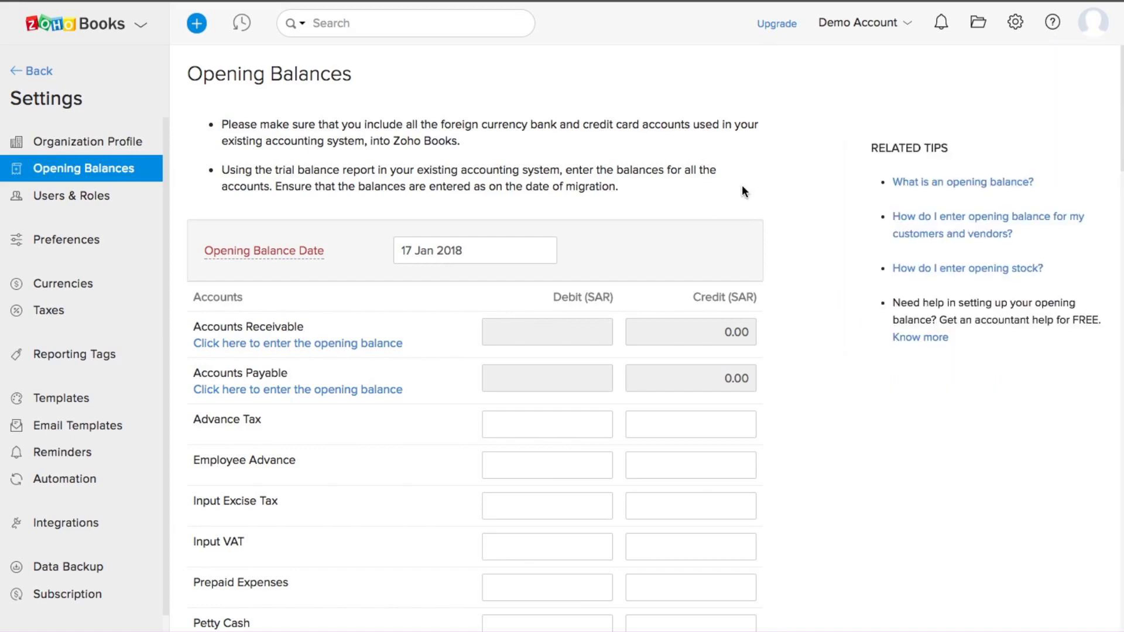
{"action": "scroll", "coordinate": [874, 181], "scroll_direction": "down", "scroll_amount": 1}
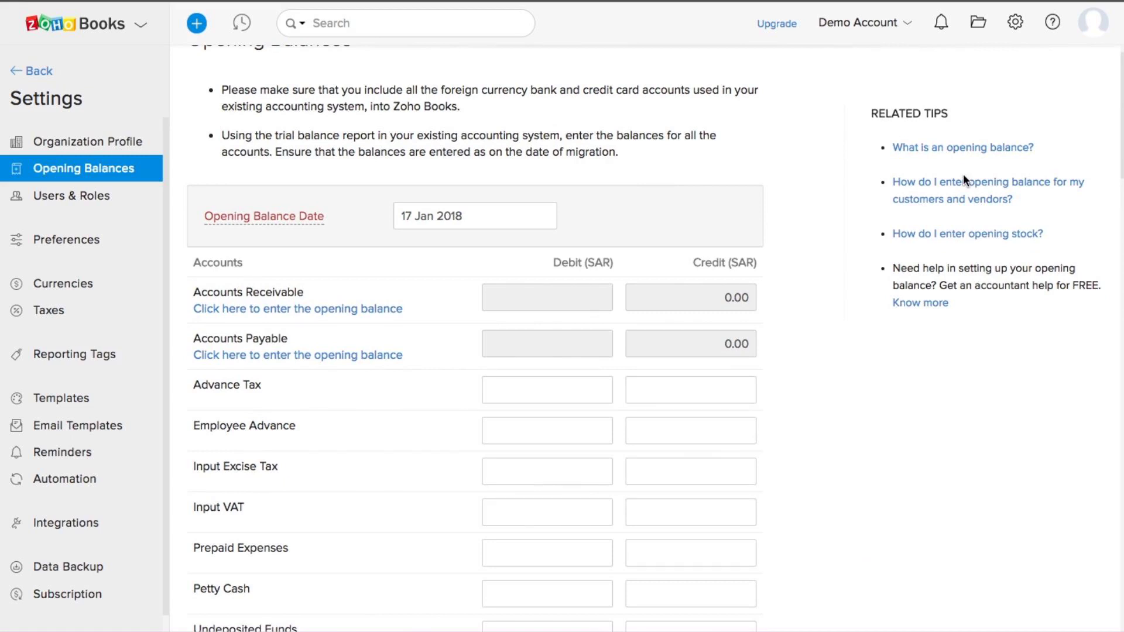
{"action": "scroll", "coordinate": [963, 175], "scroll_direction": "down", "scroll_amount": 1}
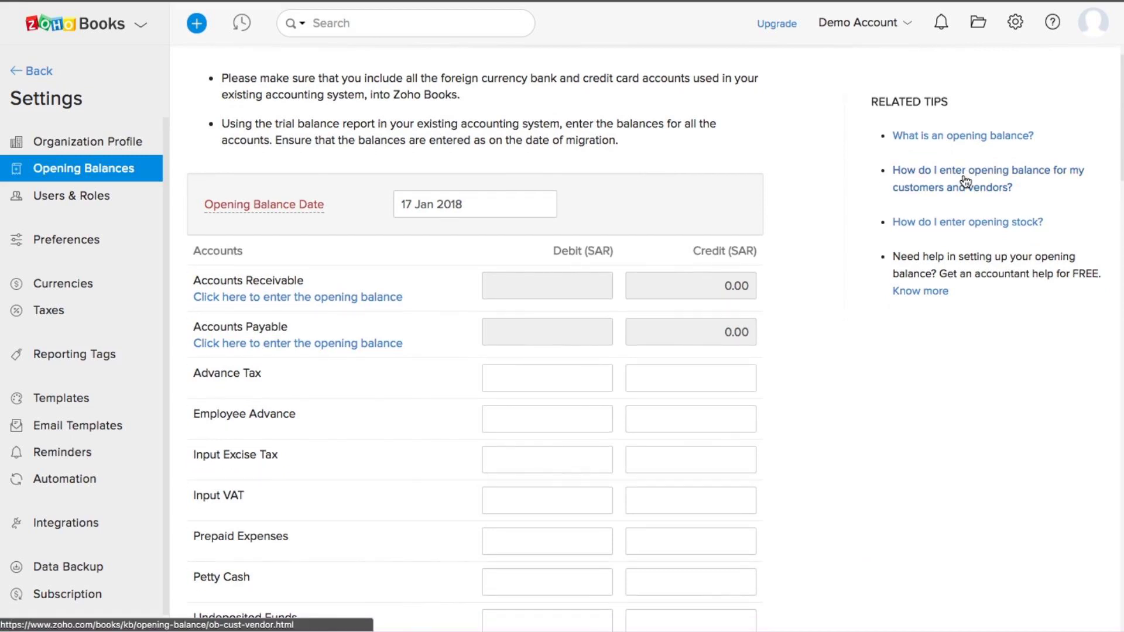
{"action": "scroll", "coordinate": [965, 181], "scroll_direction": "down", "scroll_amount": 1}
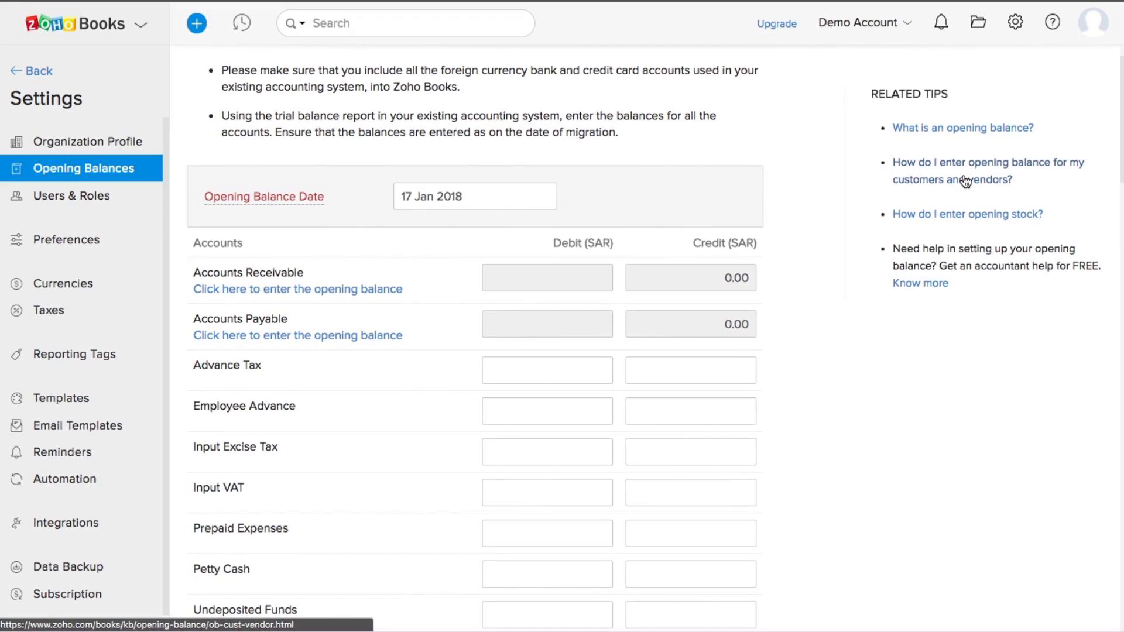
{"action": "scroll", "coordinate": [965, 181], "scroll_direction": "down", "scroll_amount": 1}
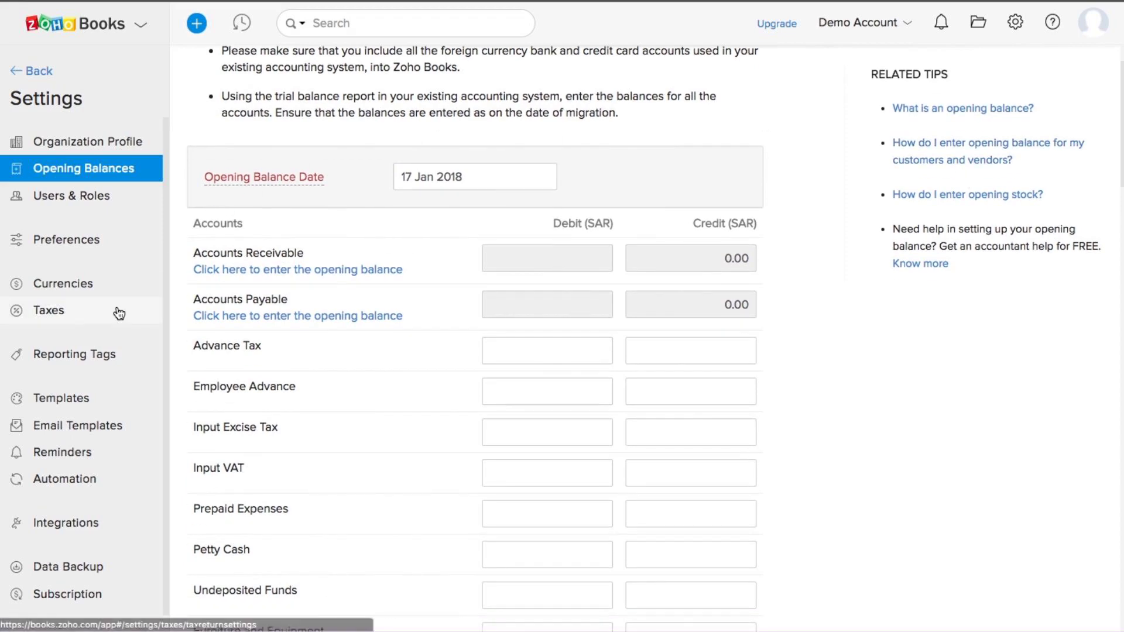
{"action": "scroll", "coordinate": [117, 310], "scroll_direction": "down", "scroll_amount": 1}
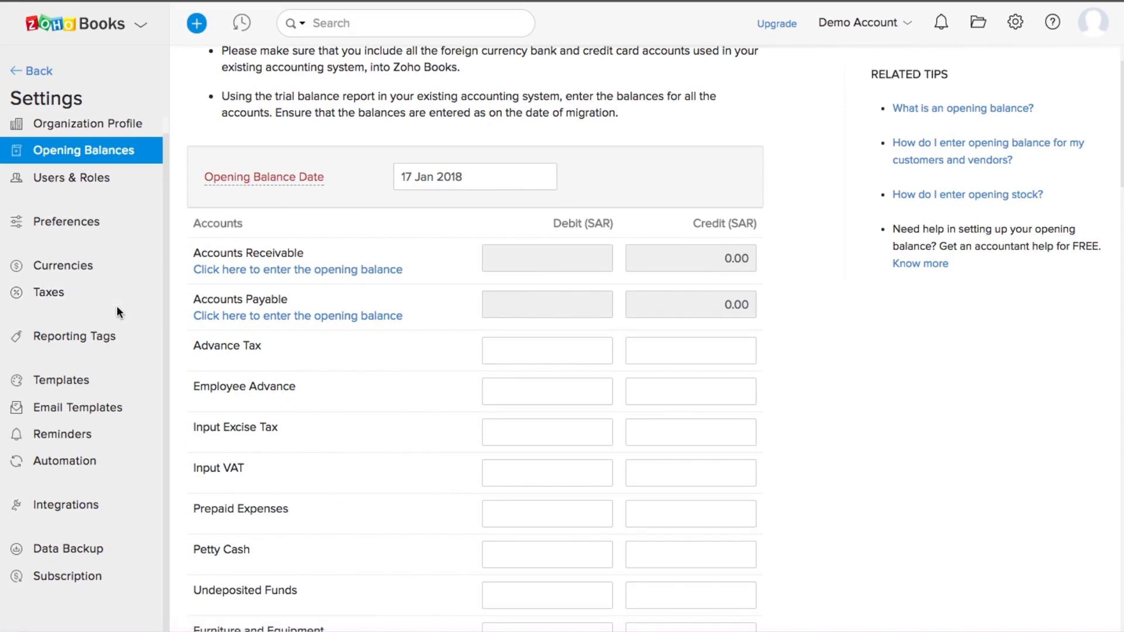
Step: Review the Taxes settings and the Tax Rates list, then go back to the Dashboard
{"action": "left_click", "coordinate": [60, 293]}
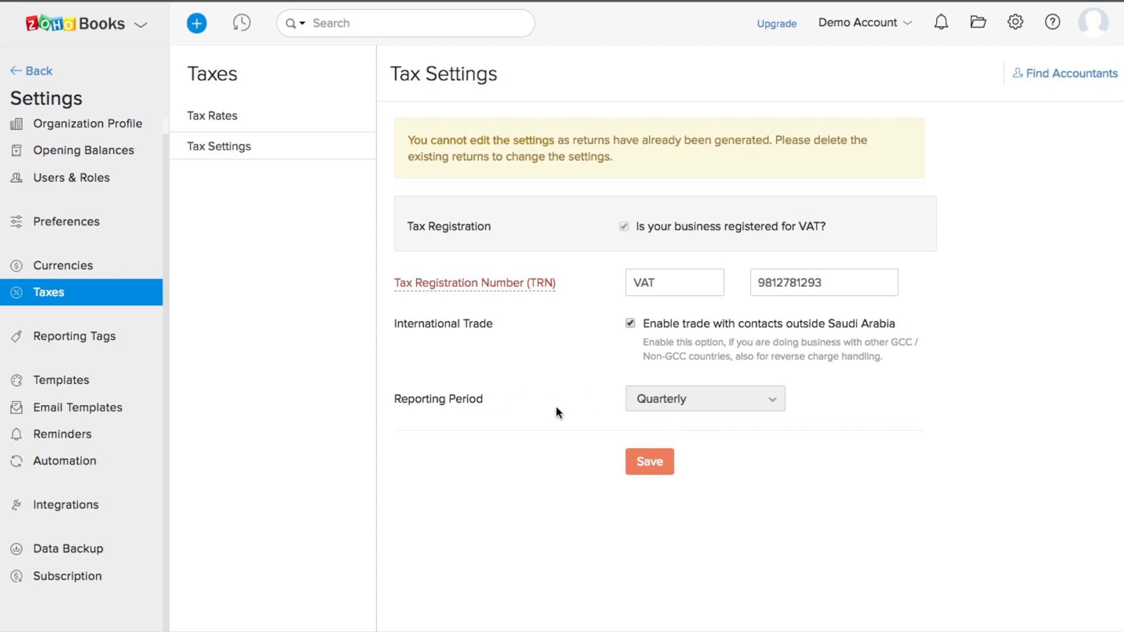
{"action": "left_click", "coordinate": [229, 117]}
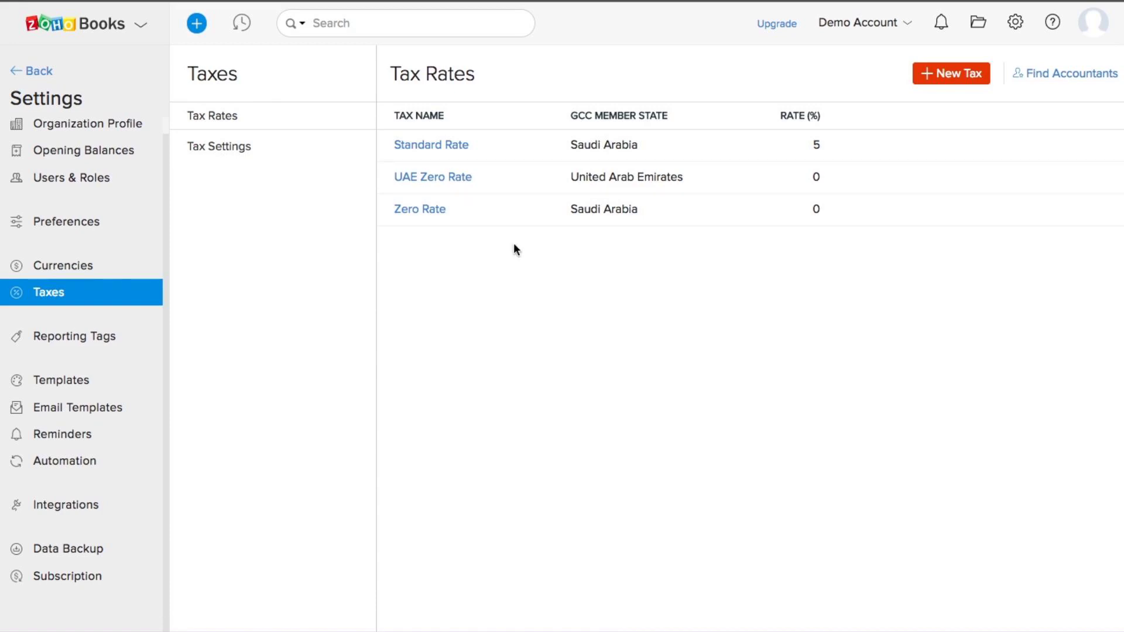
{"action": "mouse_move", "coordinate": [616, 145]}
{"action": "left_click", "coordinate": [18, 75]}
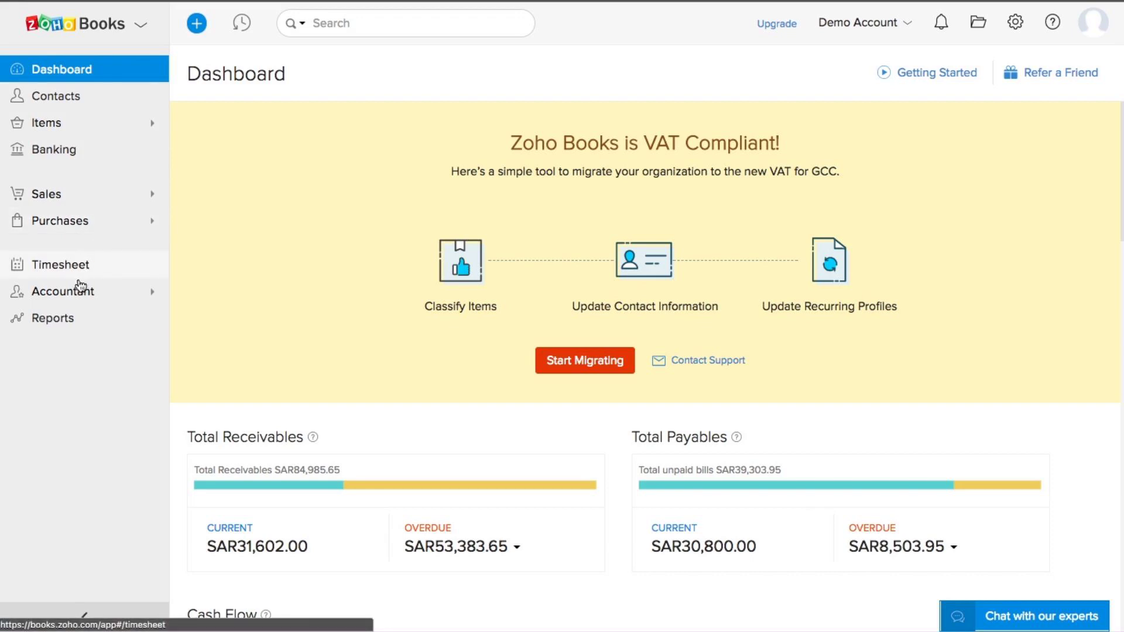
Step: Expand the Accountant section in the sidebar and briefly check the Settings panel
{"action": "left_click", "coordinate": [76, 298]}
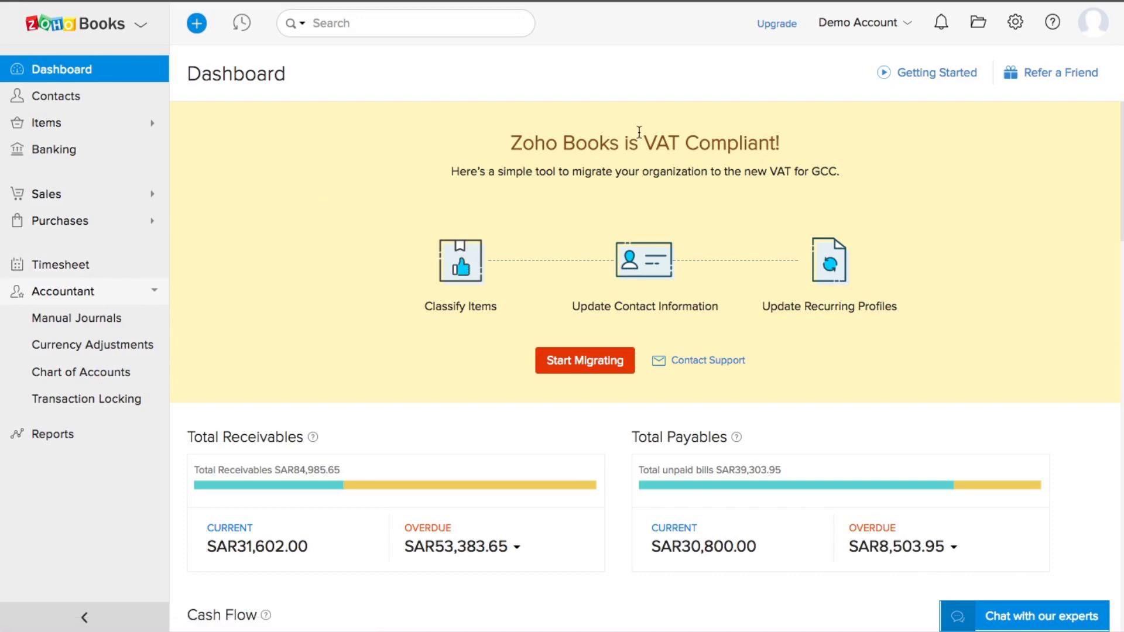
{"action": "left_click", "coordinate": [1017, 25]}
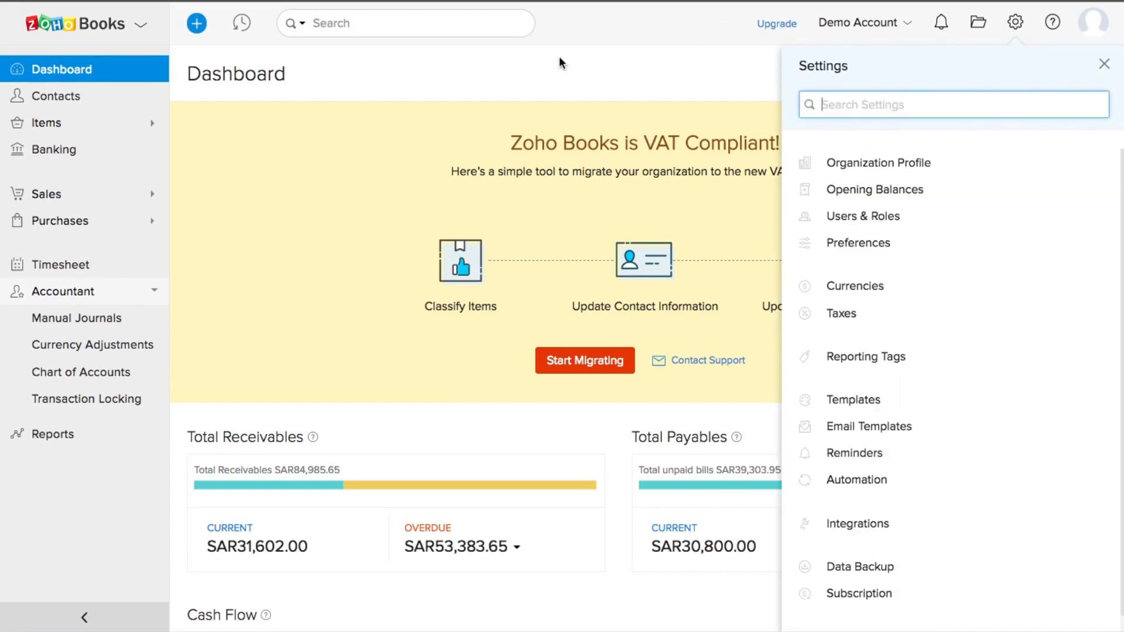
{"action": "left_click", "coordinate": [505, 75]}
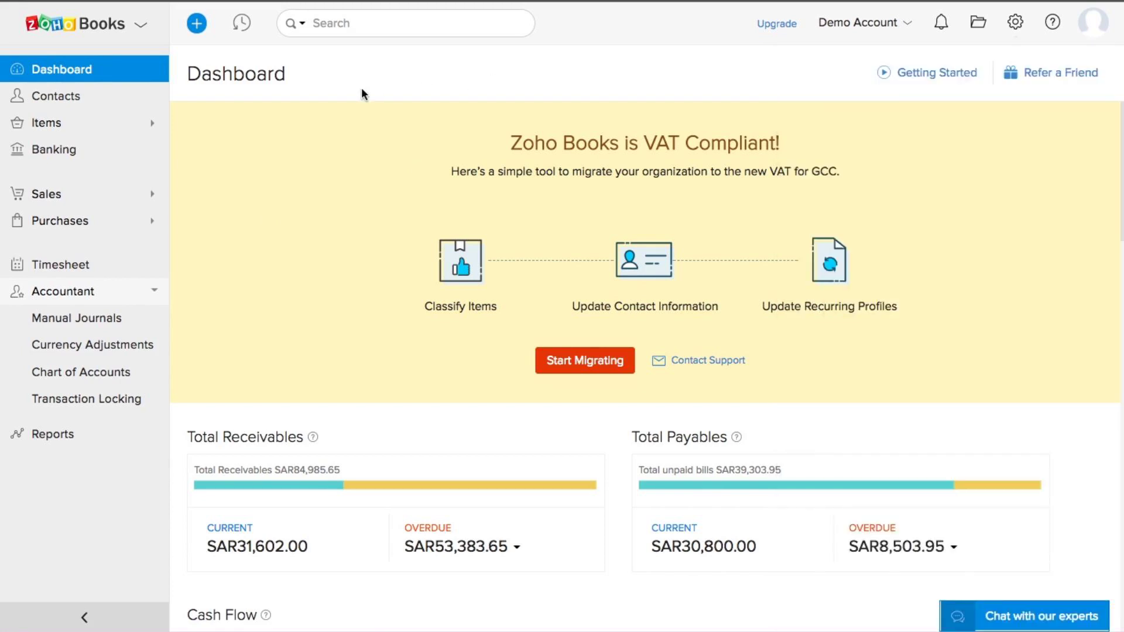
Step: Open All Contacts, scroll through the list, and begin a New contact
{"action": "left_click", "coordinate": [55, 99]}
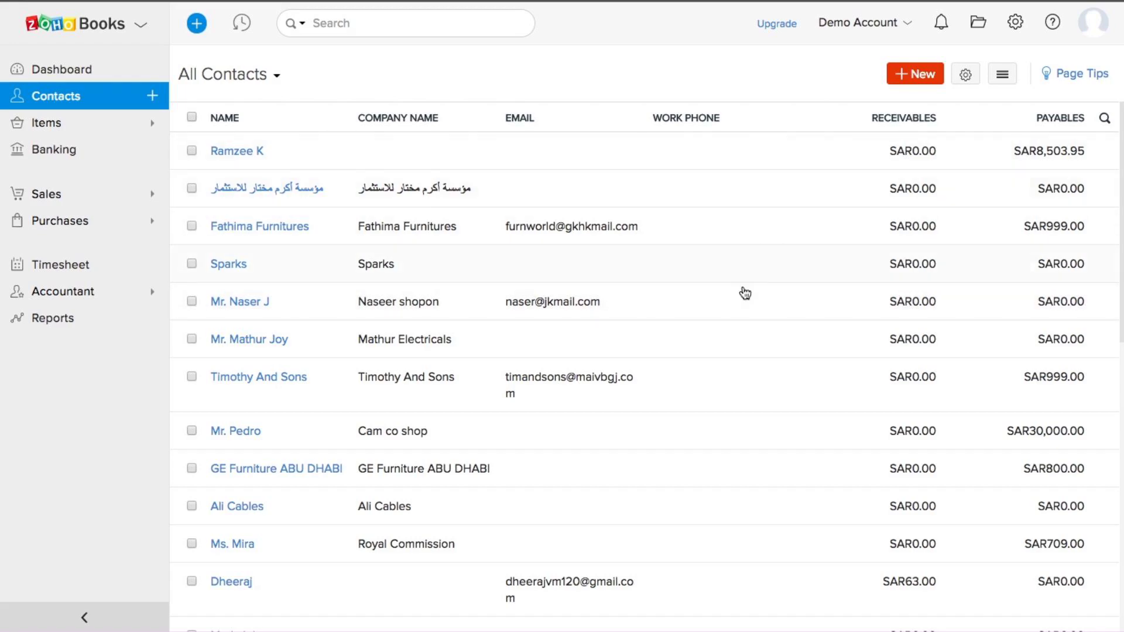
{"action": "scroll", "coordinate": [745, 292], "scroll_direction": "down", "scroll_amount": 10}
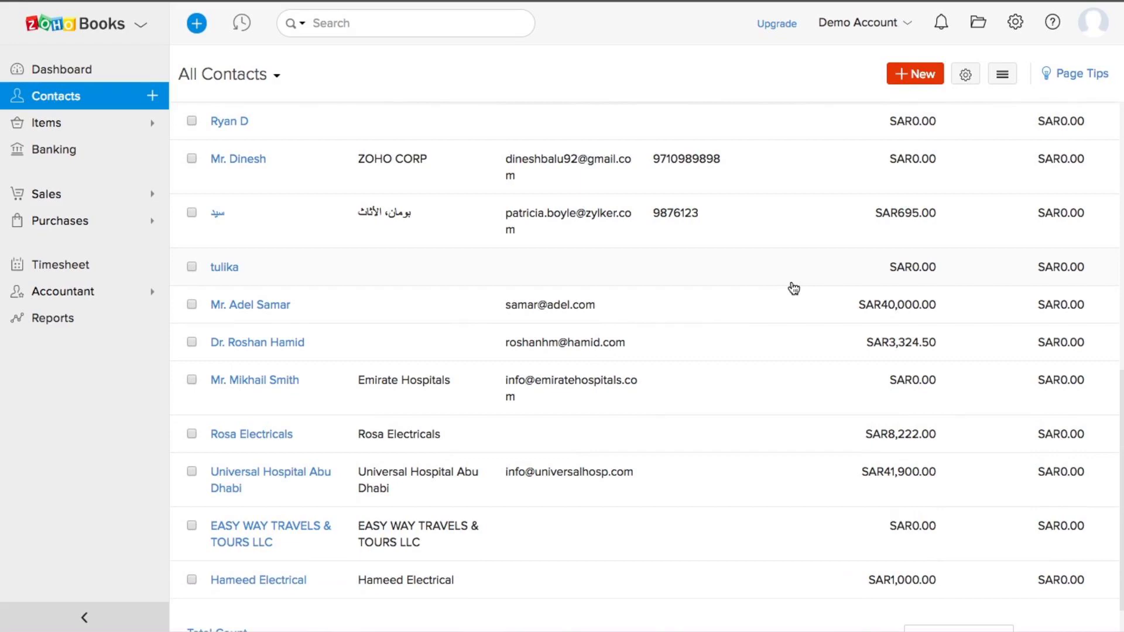
{"action": "scroll", "coordinate": [794, 288], "scroll_direction": "up", "scroll_amount": 10}
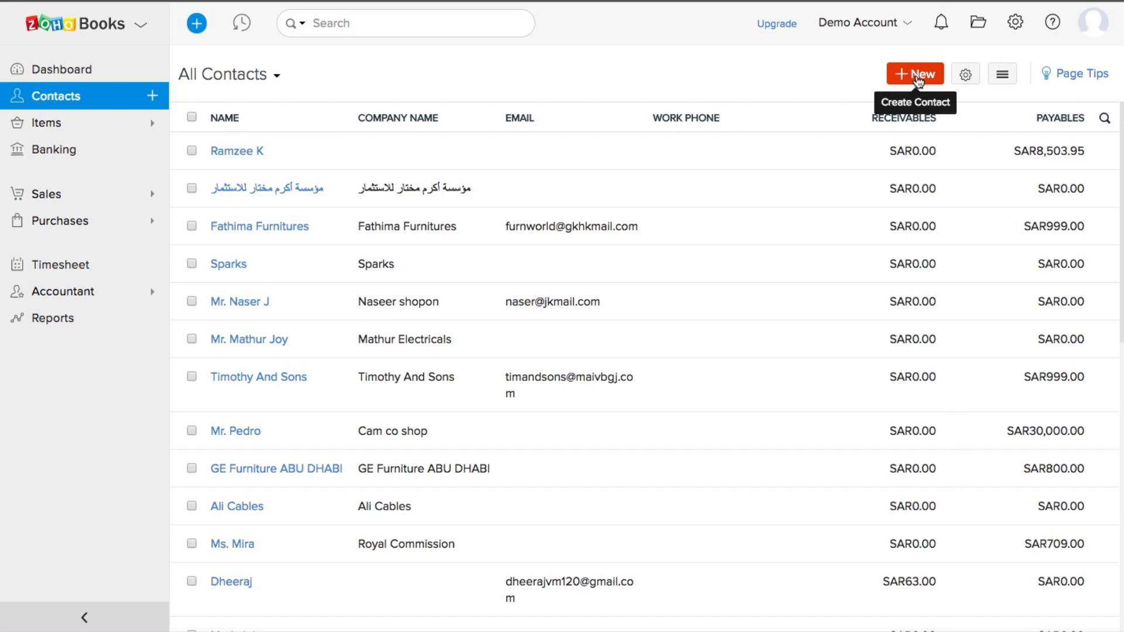
{"action": "left_click", "coordinate": [919, 76]}
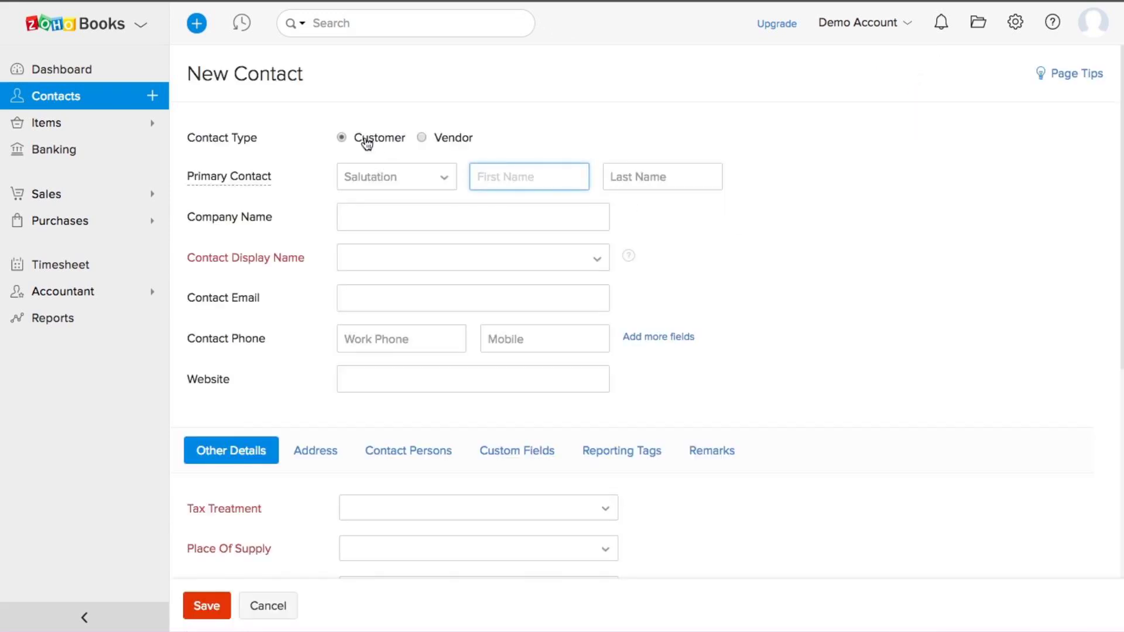
Step: Scroll through the New Contact form and check the Tax Treatment options without choosing one
{"action": "scroll", "coordinate": [817, 301], "scroll_direction": "down", "scroll_amount": 1}
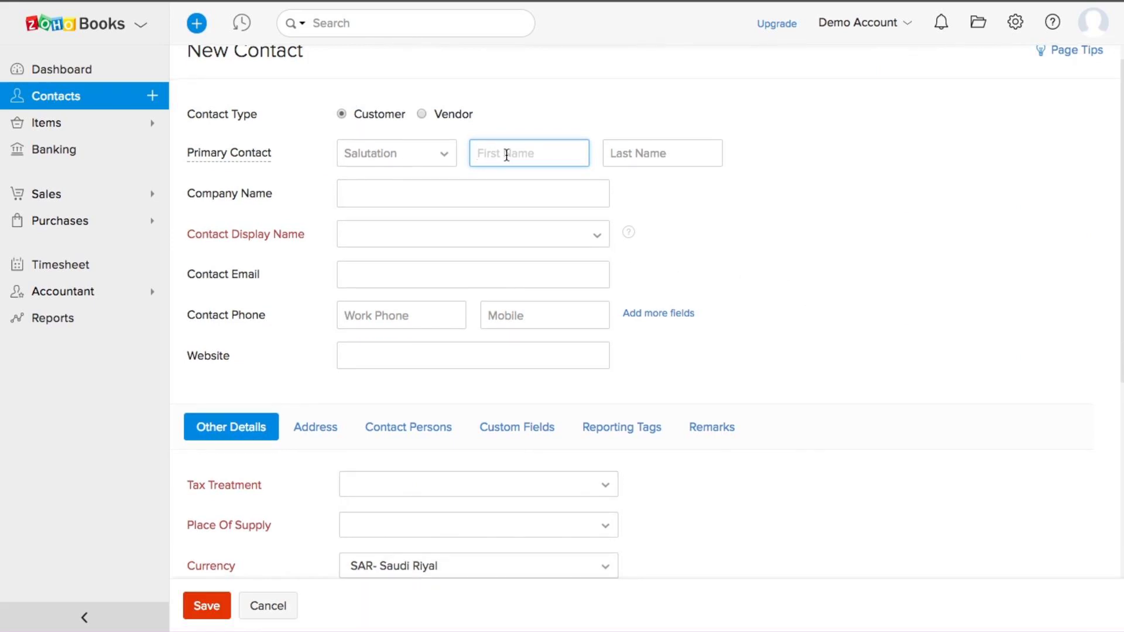
{"action": "scroll", "coordinate": [642, 162], "scroll_direction": "down", "scroll_amount": 1}
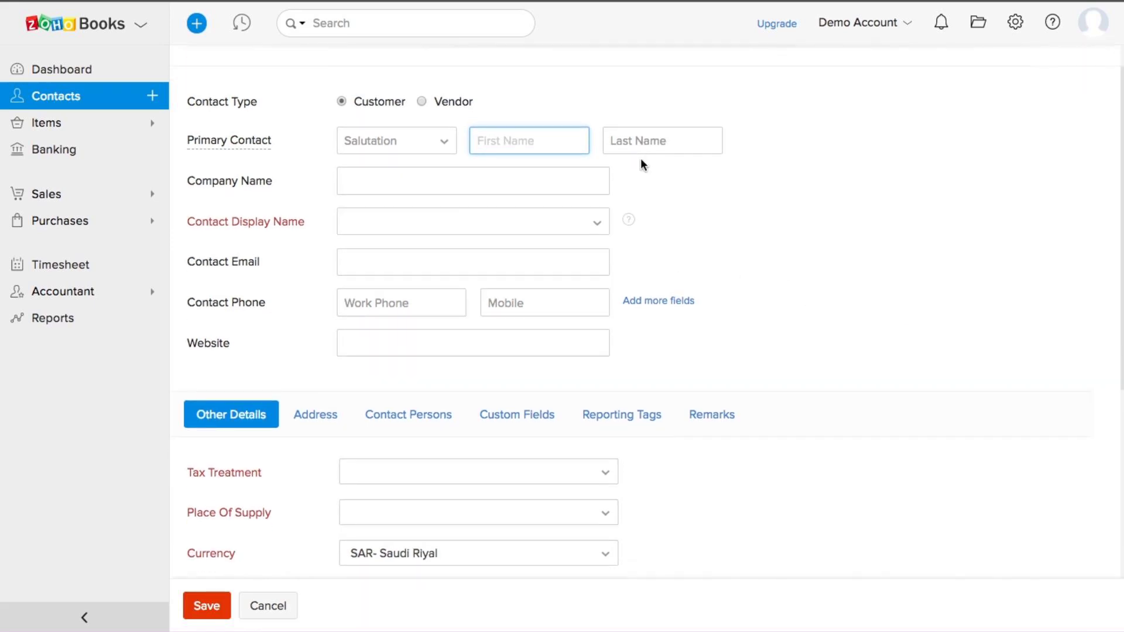
{"action": "scroll", "coordinate": [594, 266], "scroll_direction": "down", "scroll_amount": 5}
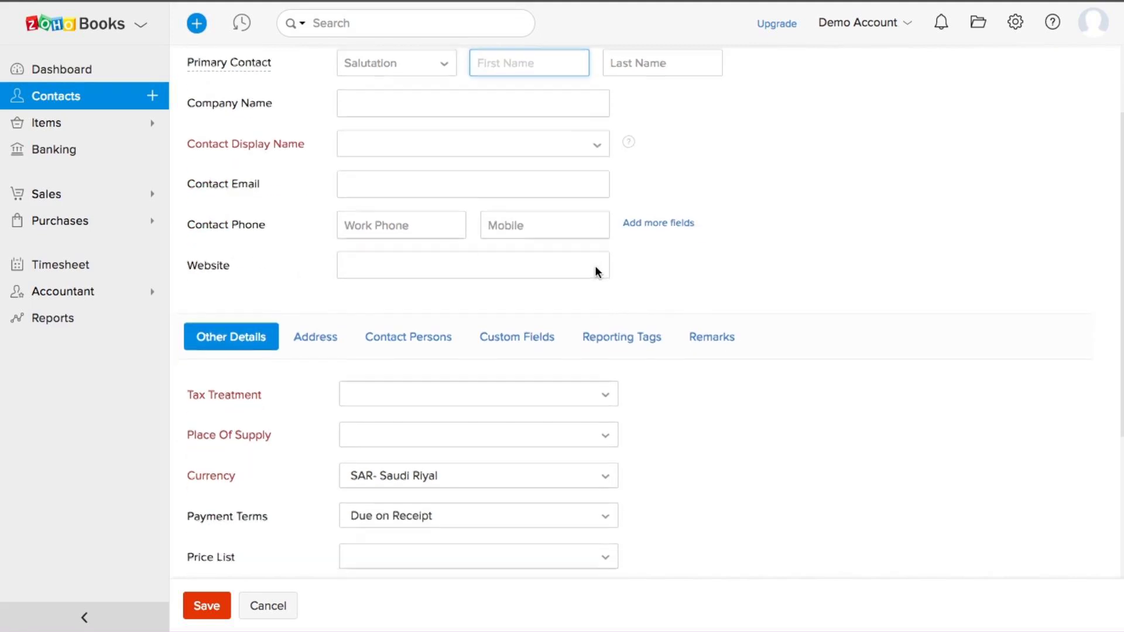
{"action": "scroll", "coordinate": [598, 272], "scroll_direction": "down", "scroll_amount": 1}
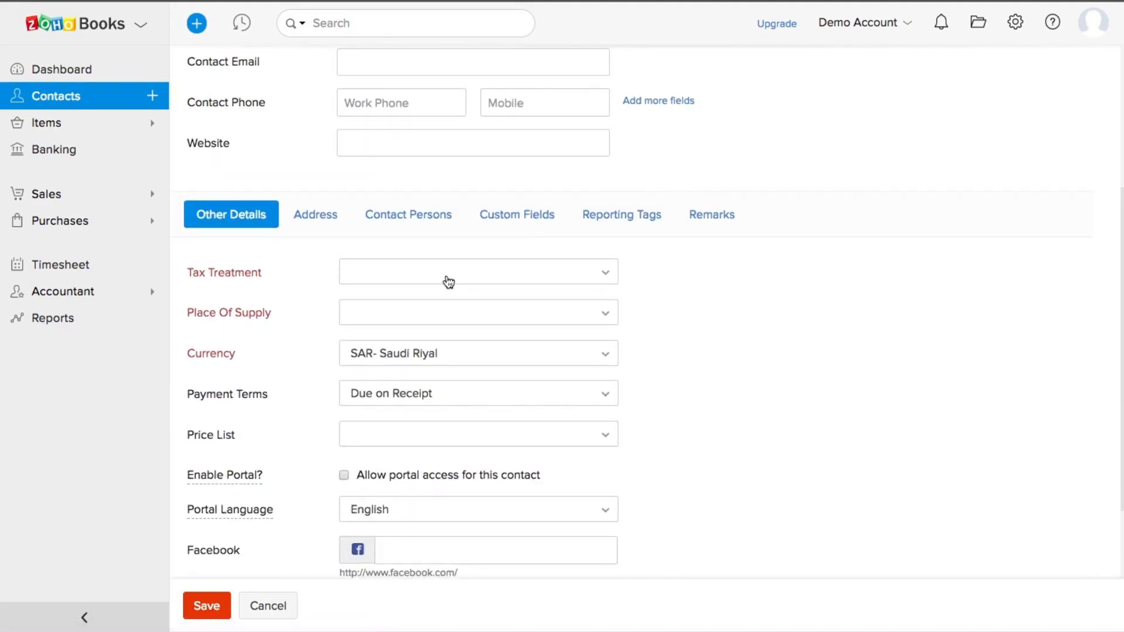
{"action": "scroll", "coordinate": [447, 278], "scroll_direction": "up", "scroll_amount": 5}
{"action": "scroll", "coordinate": [447, 278], "scroll_direction": "down", "scroll_amount": 2}
{"action": "scroll", "coordinate": [446, 281], "scroll_direction": "down", "scroll_amount": 2}
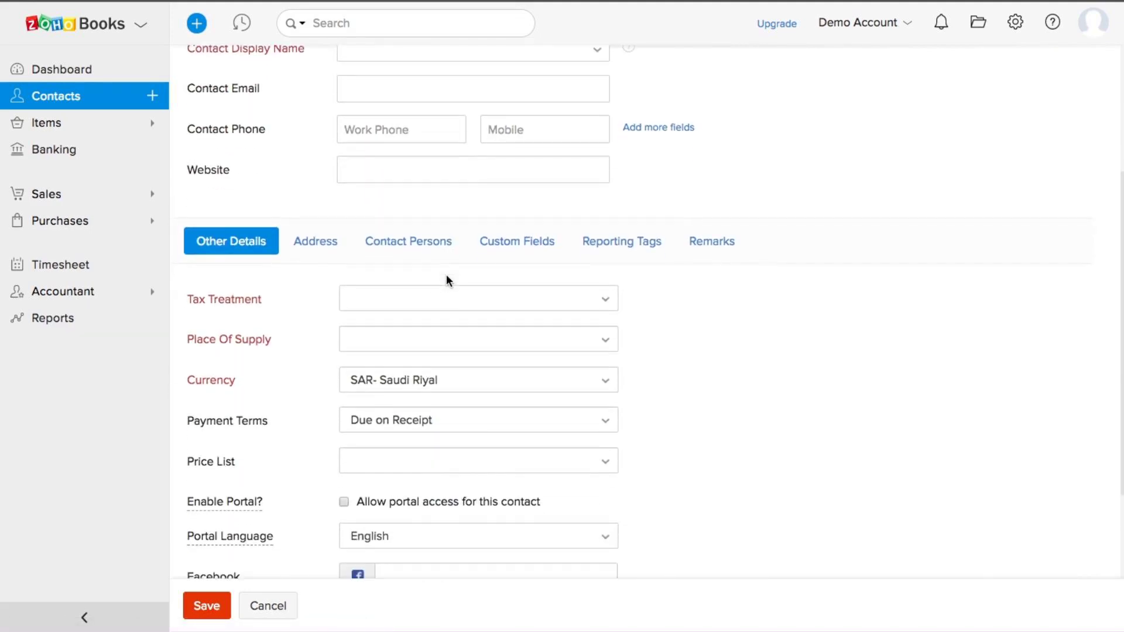
{"action": "left_click", "coordinate": [394, 308]}
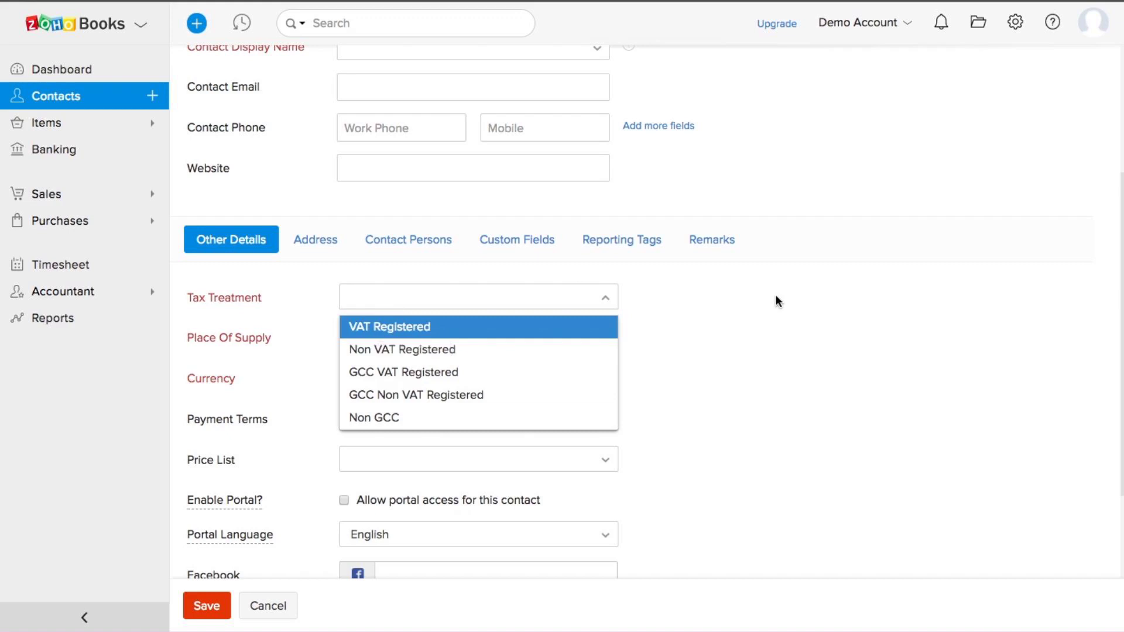
{"action": "scroll", "coordinate": [777, 300], "scroll_direction": "up", "scroll_amount": 5}
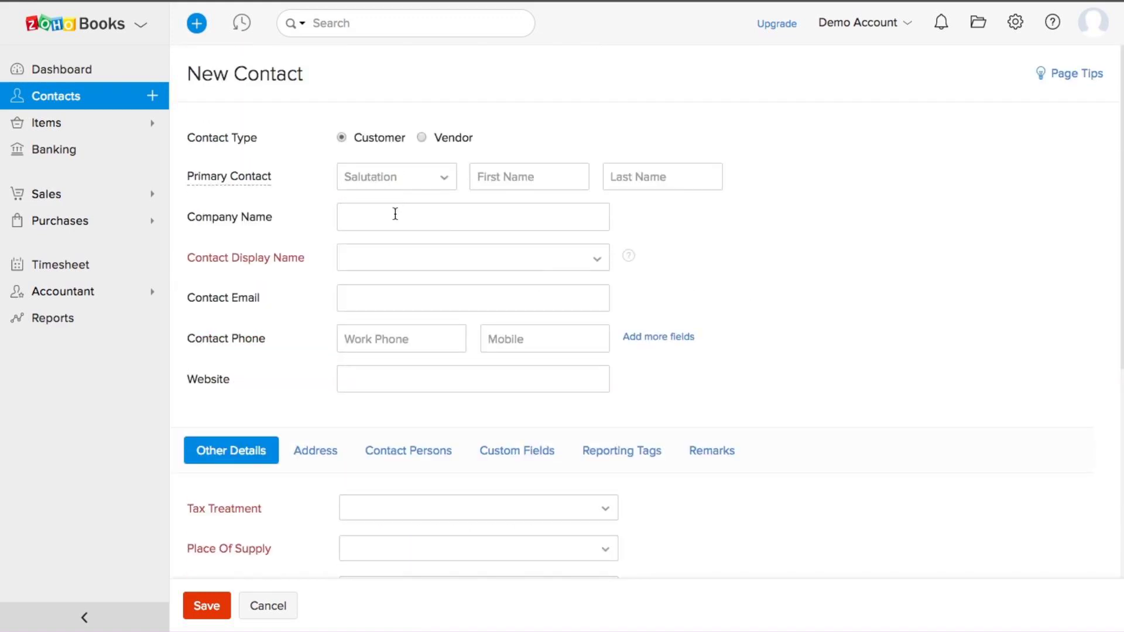
Step: Enter the customer's first and last name, correcting a misspelled first name
{"action": "left_click", "coordinate": [505, 177]}
{"action": "type", "text": "Ra"}
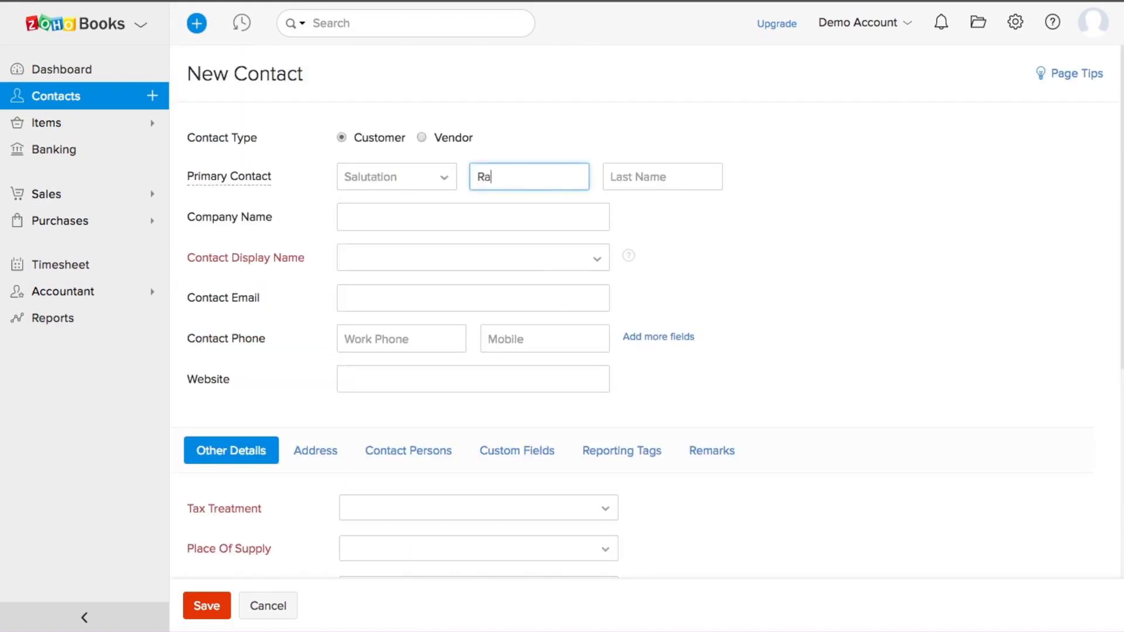
{"action": "type", "text": "mzeez"}
{"action": "key", "text": "BackSpace"}
{"action": "type", "text": "z"}
{"action": "double_click", "coordinate": [507, 177]}
{"action": "type", "text": "Rameez"}
{"action": "left_click", "coordinate": [622, 174]}
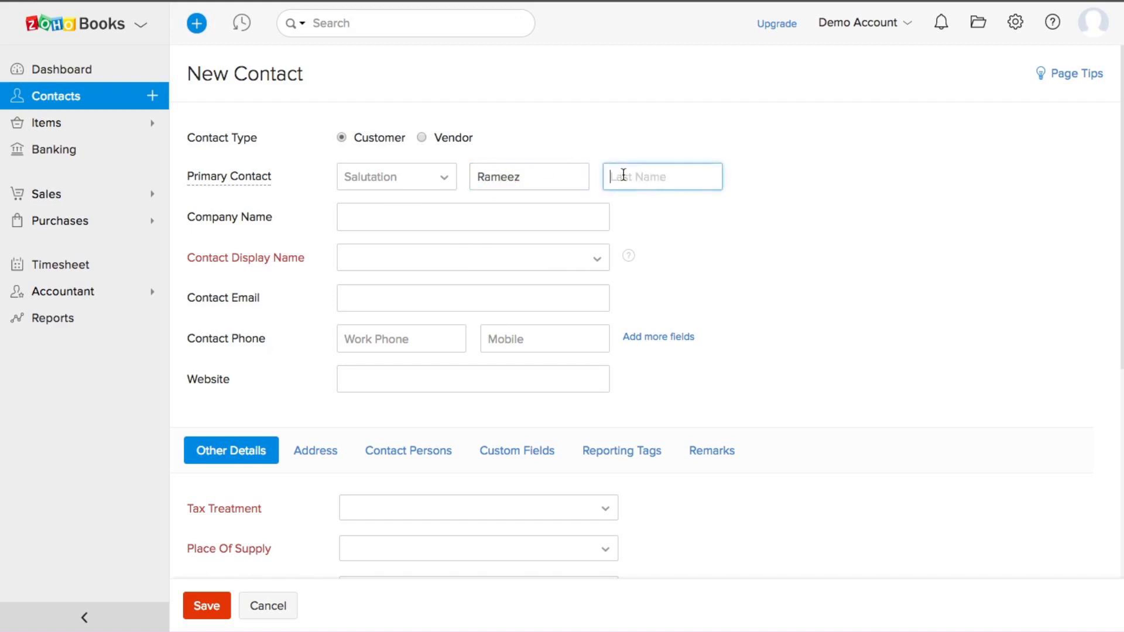
{"action": "type", "text": "K"}
Step: Use the first-then-last name as display name and set Tax Treatment to VAT Registered
{"action": "left_click", "coordinate": [465, 261]}
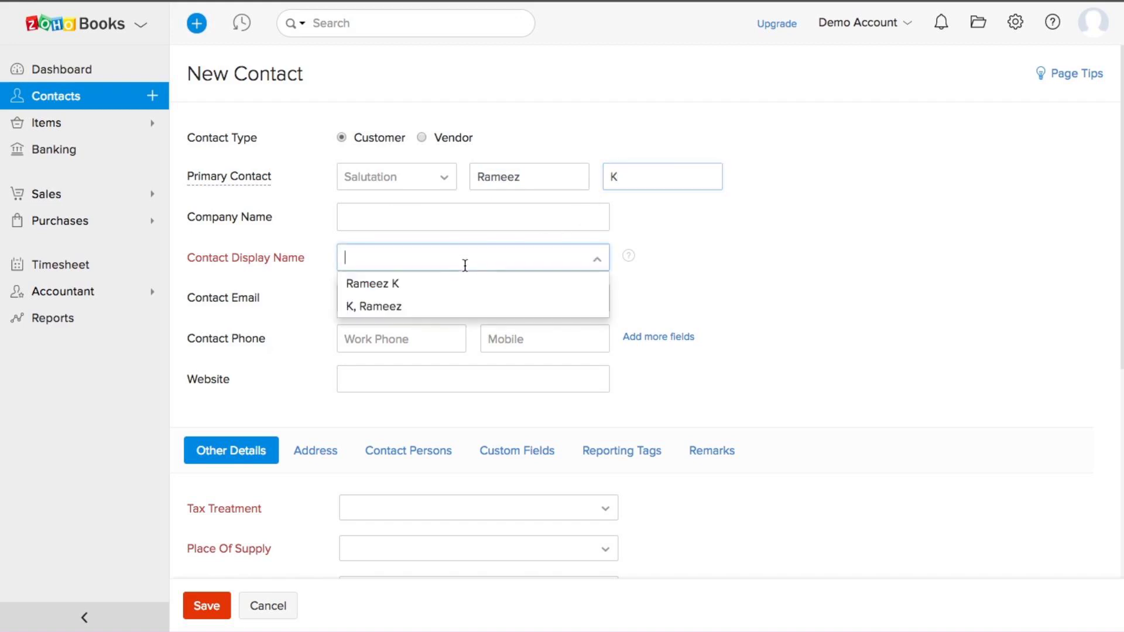
{"action": "left_click", "coordinate": [398, 292]}
{"action": "scroll", "coordinate": [786, 349], "scroll_direction": "down", "scroll_amount": 2}
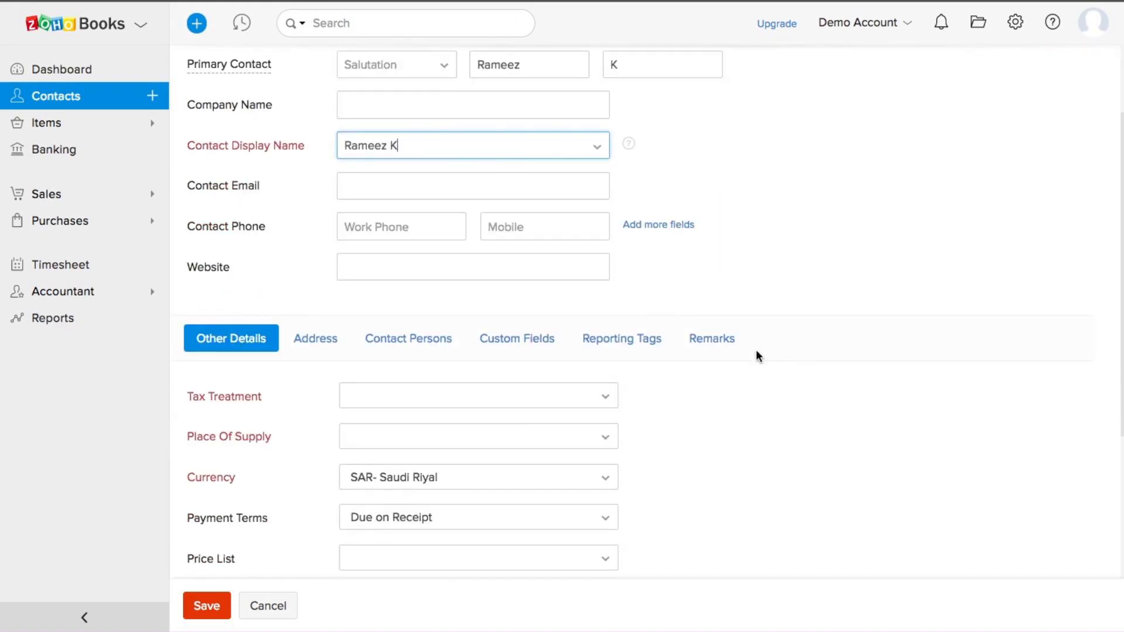
{"action": "left_click", "coordinate": [492, 410]}
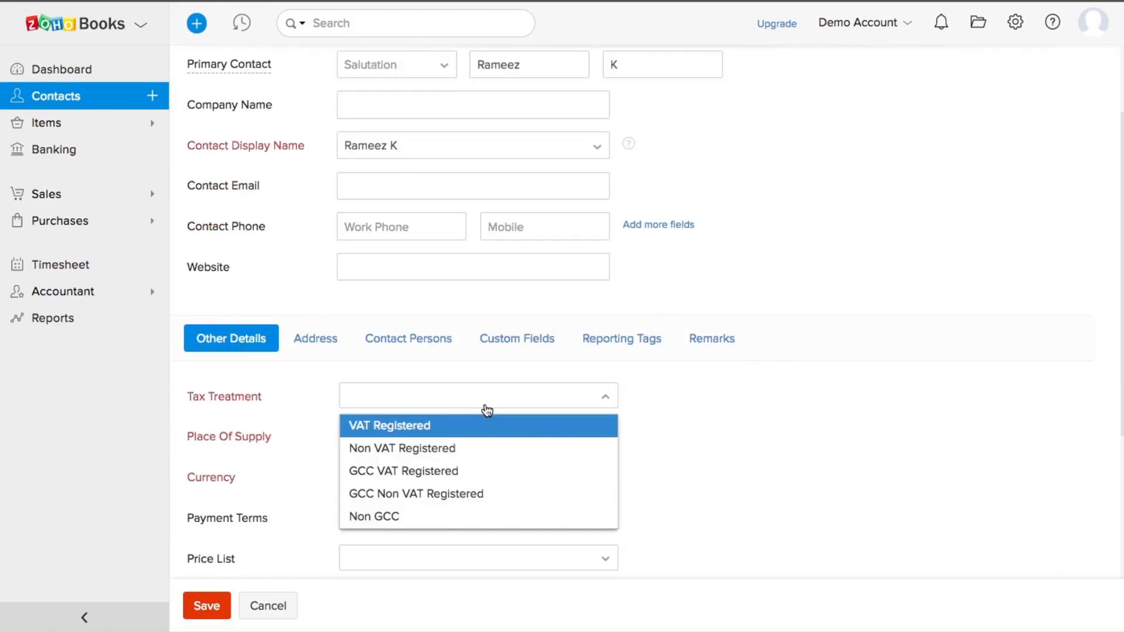
{"action": "left_click", "coordinate": [431, 432]}
{"action": "scroll", "coordinate": [825, 403], "scroll_direction": "down", "scroll_amount": 2}
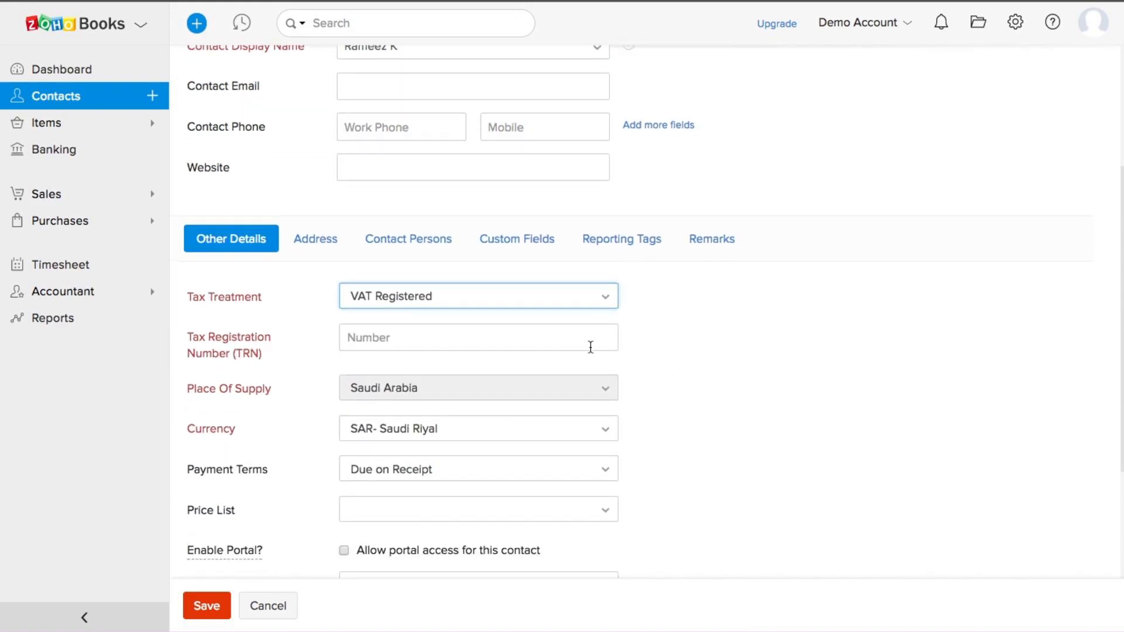
{"action": "scroll", "coordinate": [380, 356], "scroll_direction": "down", "scroll_amount": 1}
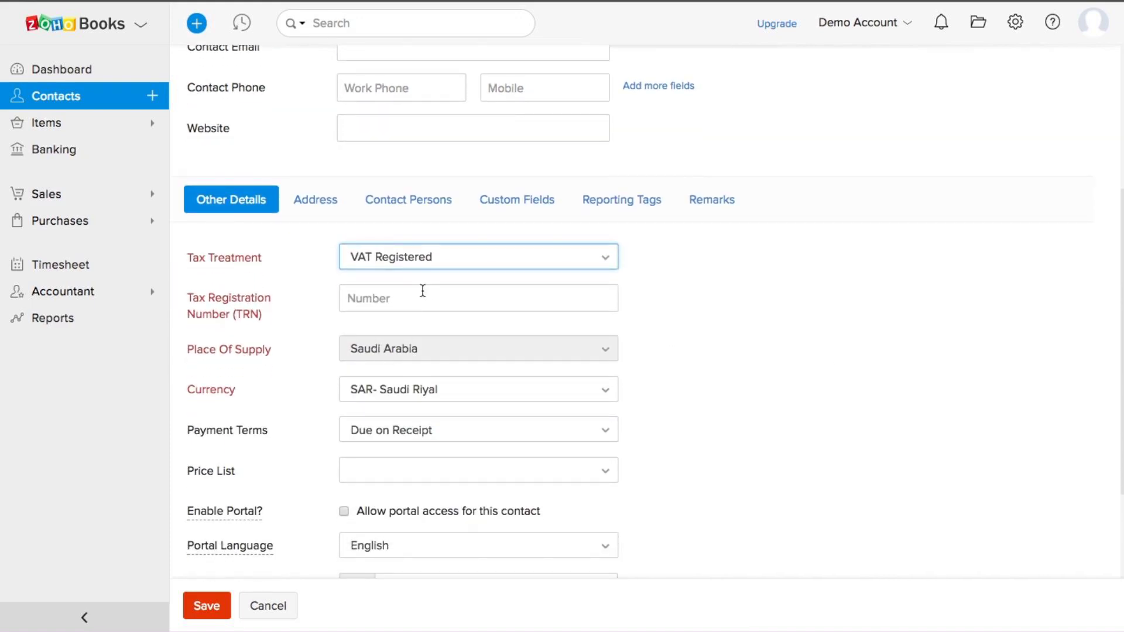
{"action": "scroll", "coordinate": [555, 303], "scroll_direction": "down", "scroll_amount": 1}
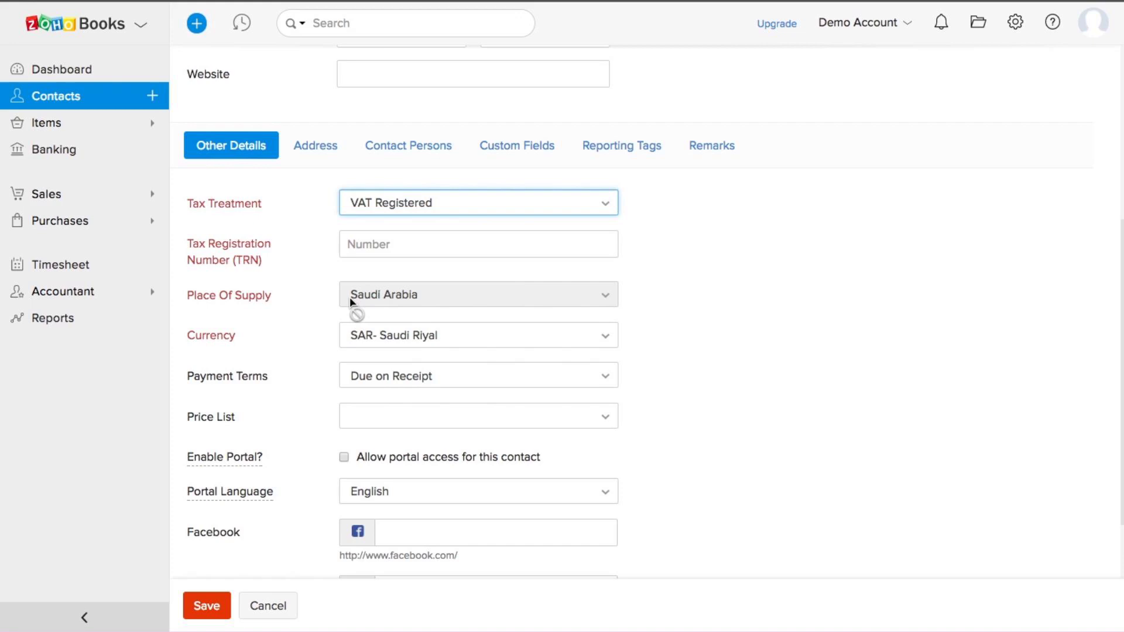
Step: Try GCC VAT Registered and Non GCC tax treatments, then settle back on VAT Registered
{"action": "left_click", "coordinate": [376, 211]}
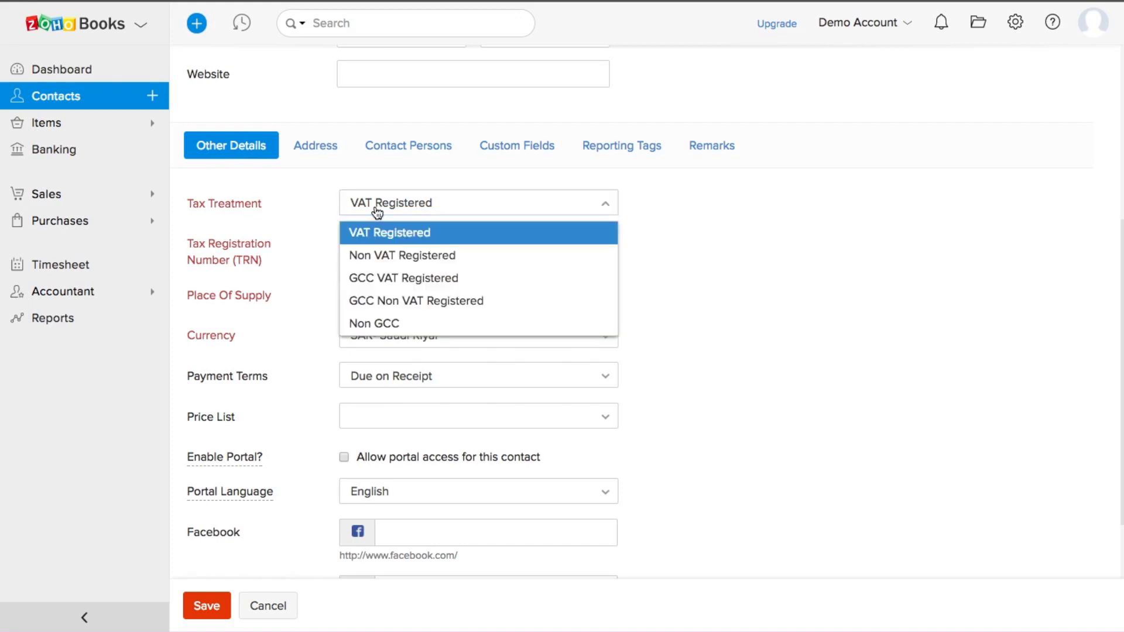
{"action": "left_click", "coordinate": [394, 279]}
{"action": "scroll", "coordinate": [660, 319], "scroll_direction": "down", "scroll_amount": 1}
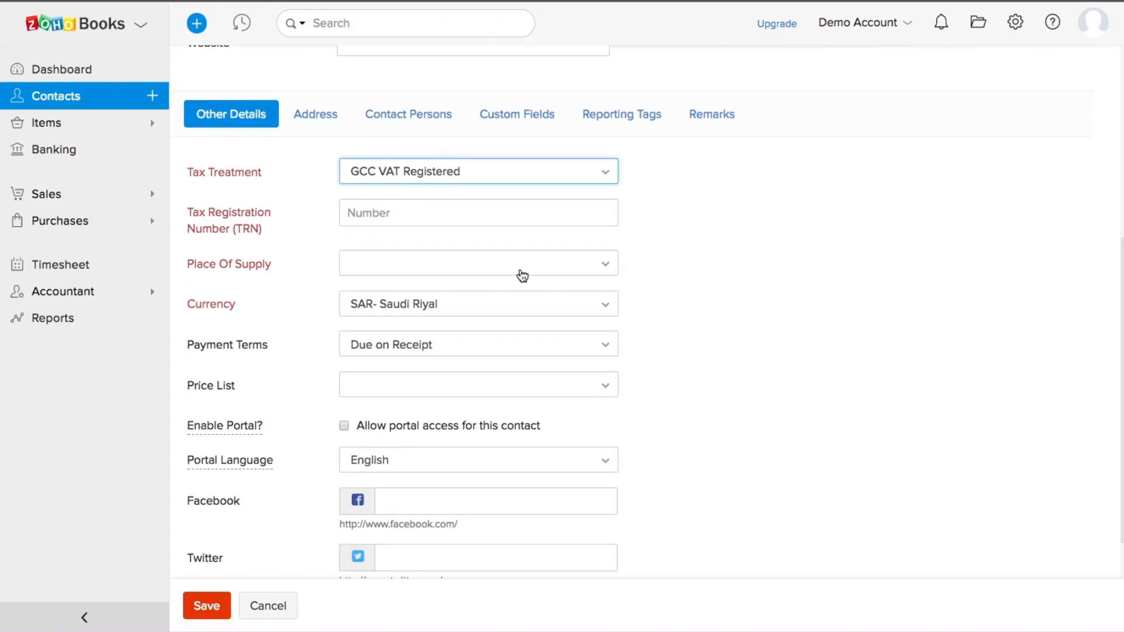
{"action": "left_click", "coordinate": [504, 272]}
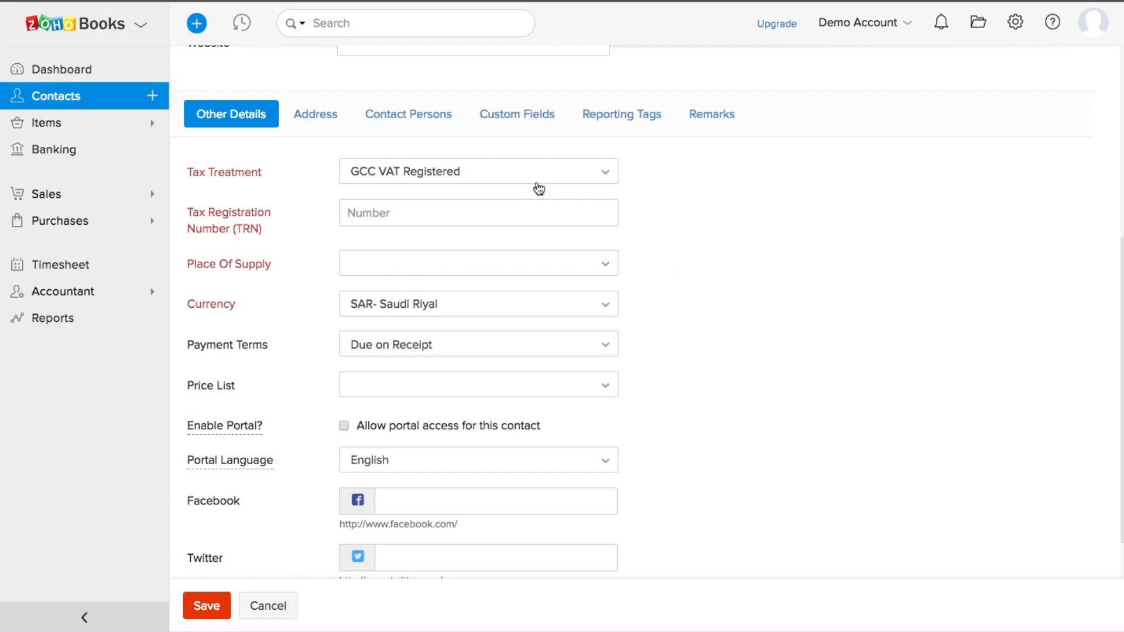
{"action": "left_click", "coordinate": [492, 174]}
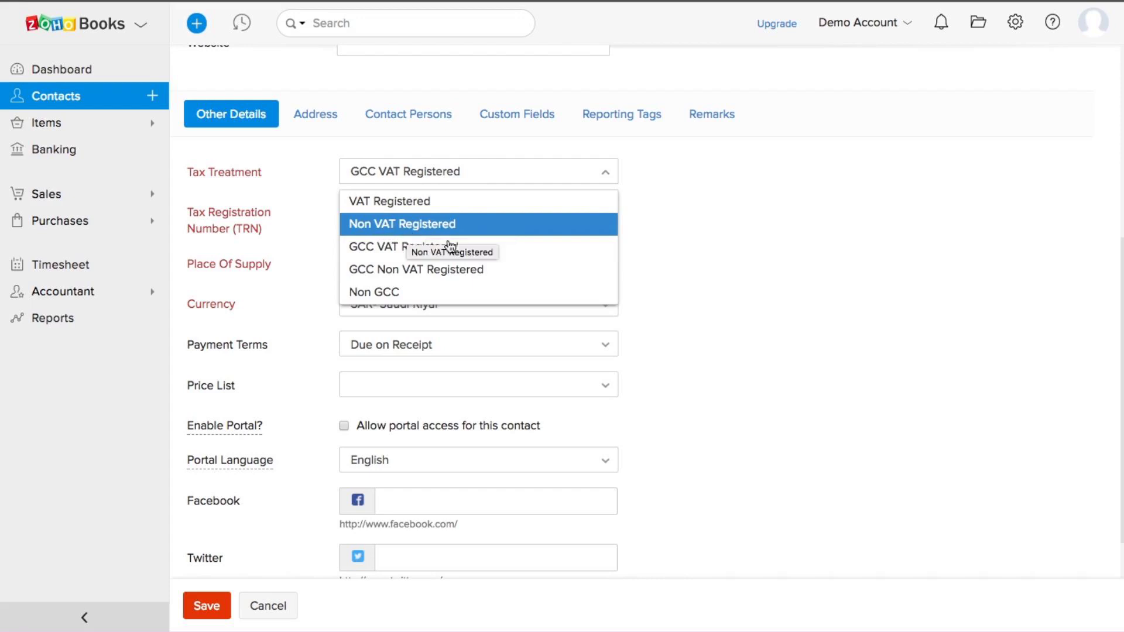
{"action": "left_click", "coordinate": [388, 292]}
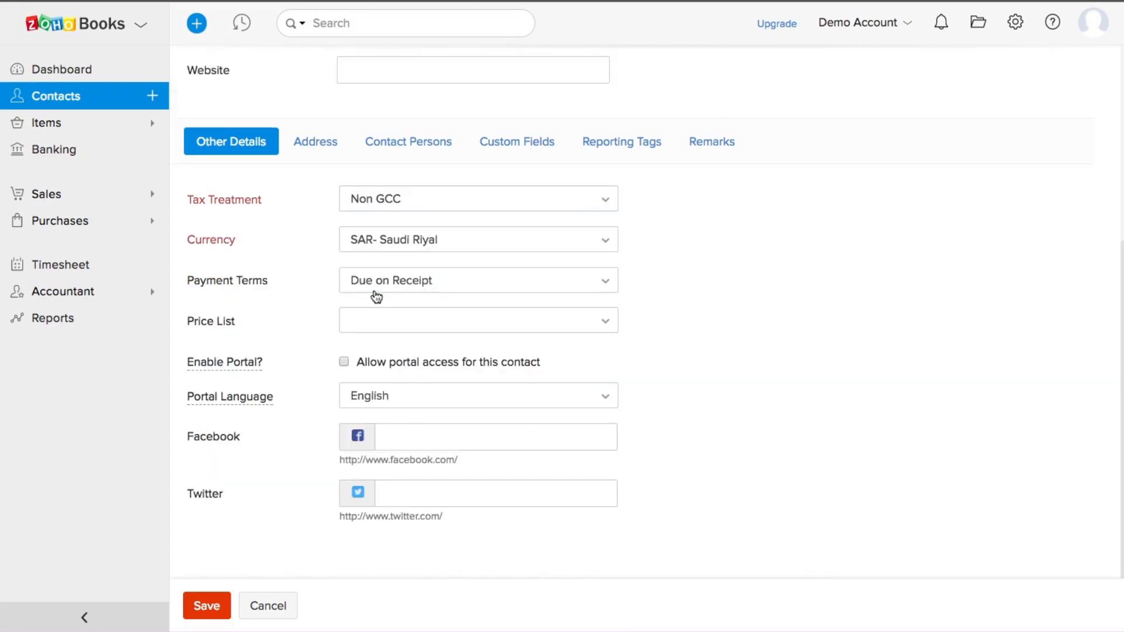
{"action": "left_click", "coordinate": [419, 199]}
{"action": "left_click", "coordinate": [388, 229]}
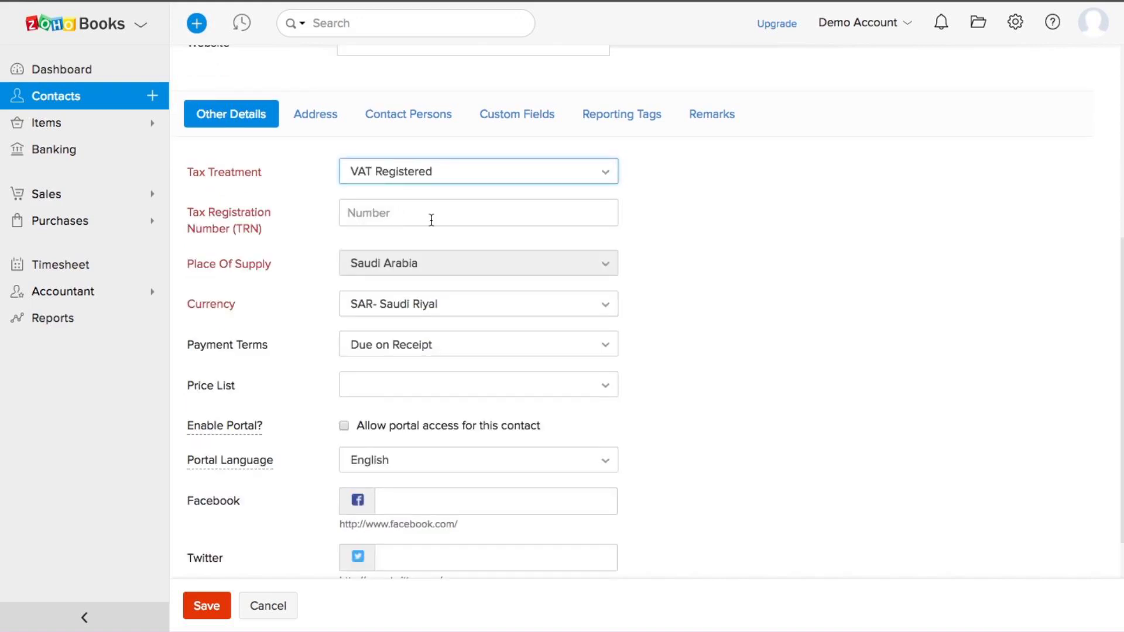
Step: Enter the customer's tax registration number (TRN)
{"action": "left_click", "coordinate": [455, 213]}
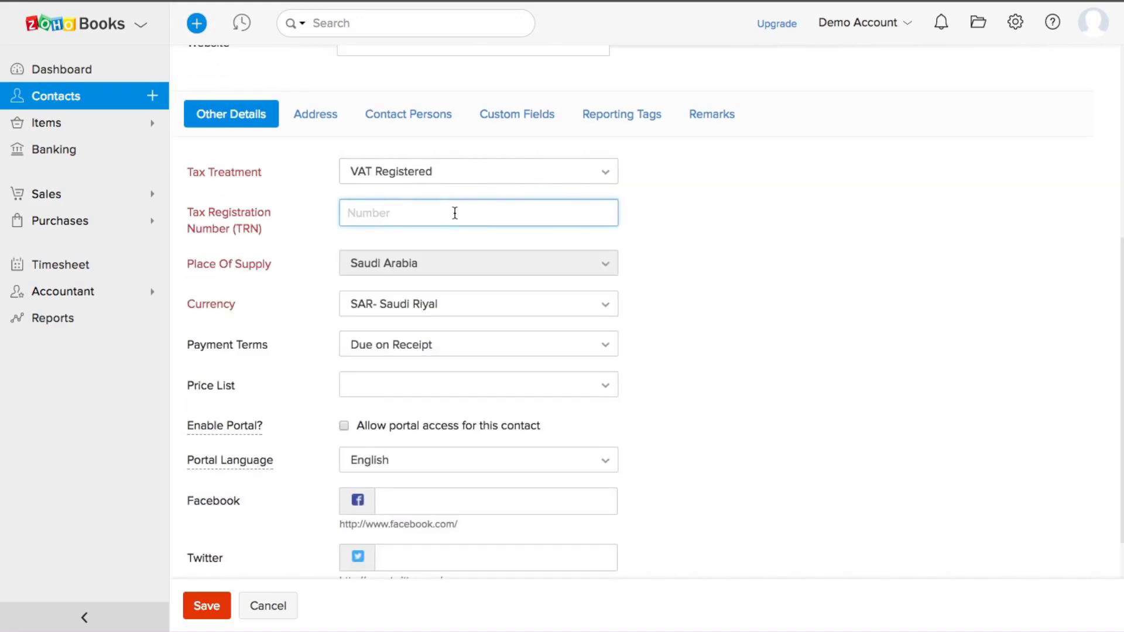
{"action": "type", "text": "123456789"}
{"action": "key", "text": "BackSpace"}
{"action": "type", "text": "6"}
{"action": "scroll", "coordinate": [707, 338], "scroll_direction": "down", "scroll_amount": 1}
{"action": "scroll", "coordinate": [707, 341], "scroll_direction": "up", "scroll_amount": 5}
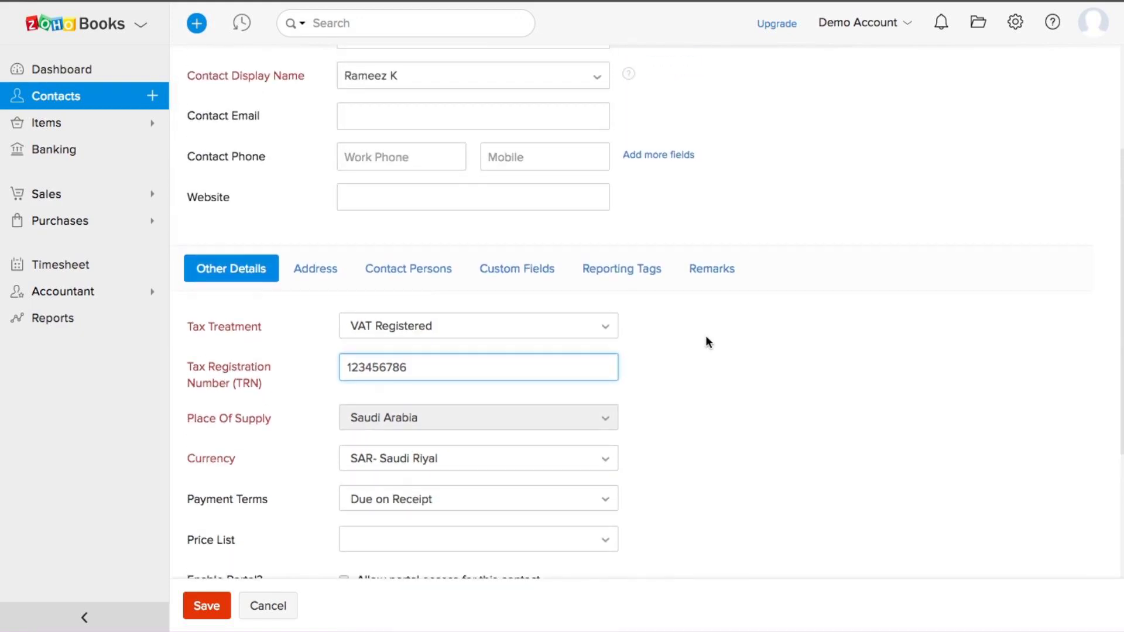
Step: Review the Address and Contact Persons sections, then save the new customer
{"action": "left_click", "coordinate": [319, 271]}
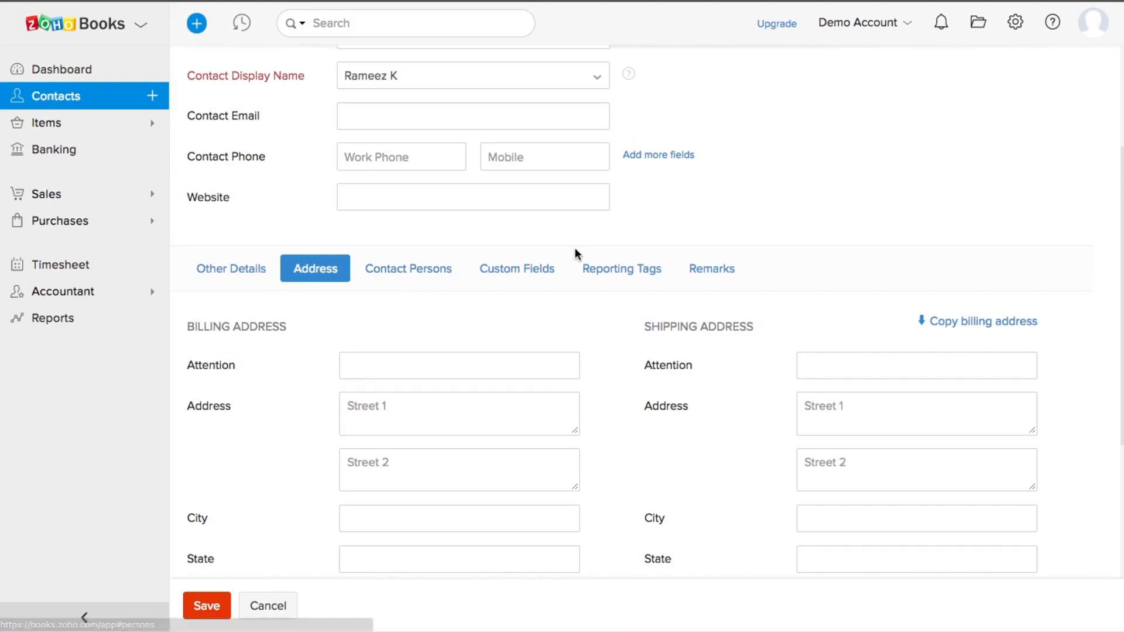
{"action": "scroll", "coordinate": [575, 249], "scroll_direction": "down", "scroll_amount": 1}
{"action": "scroll", "coordinate": [574, 254], "scroll_direction": "down", "scroll_amount": 3}
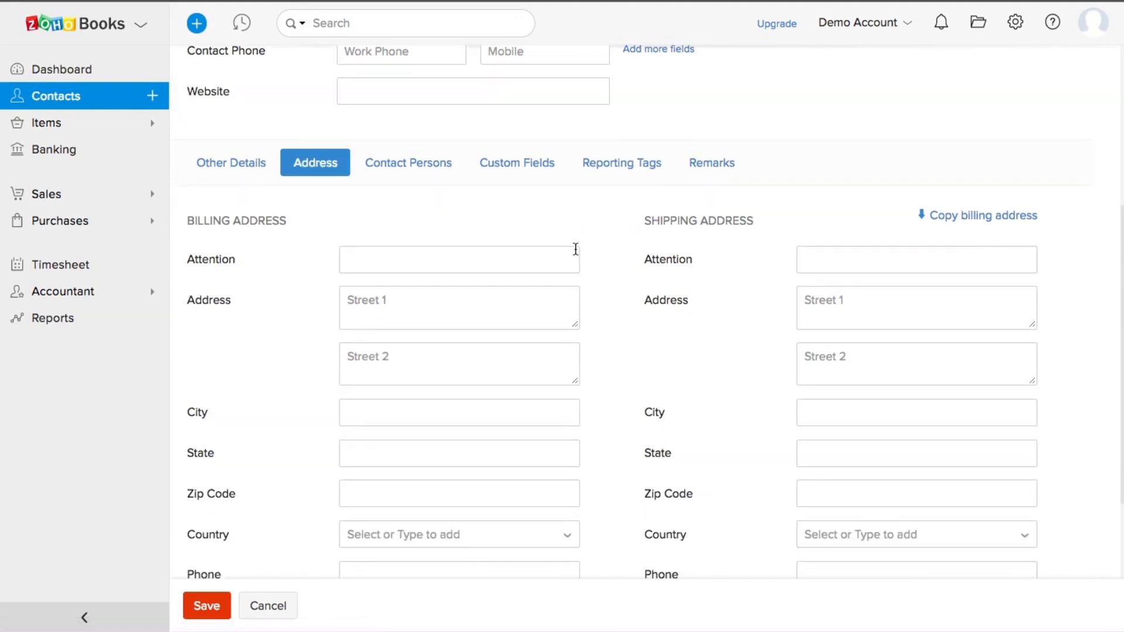
{"action": "scroll", "coordinate": [575, 254], "scroll_direction": "up", "scroll_amount": 2}
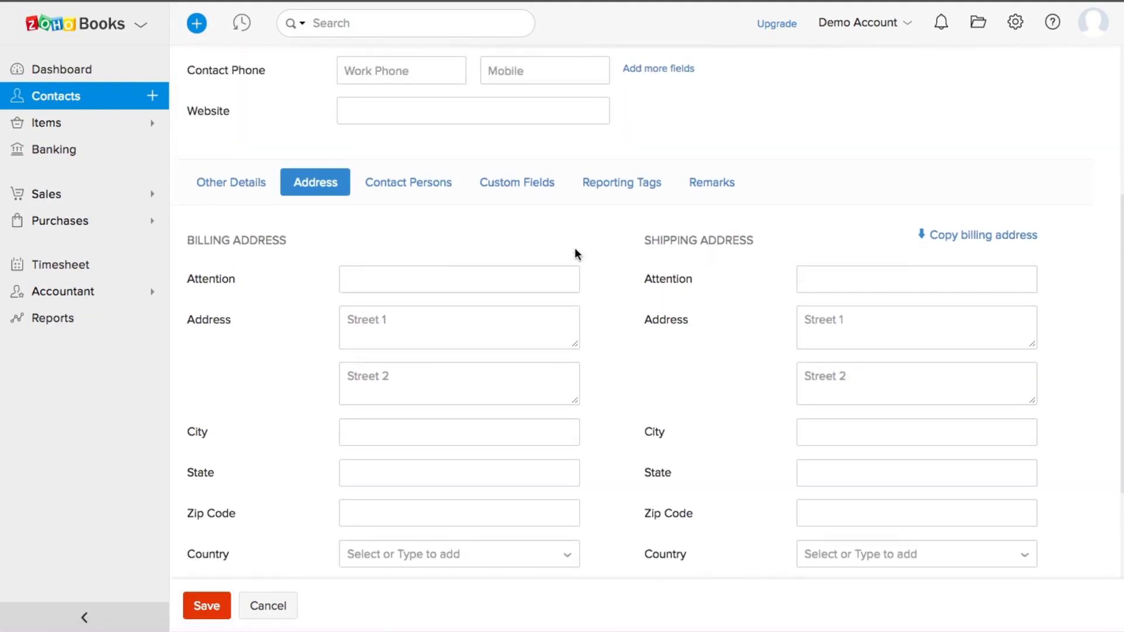
{"action": "left_click", "coordinate": [431, 192]}
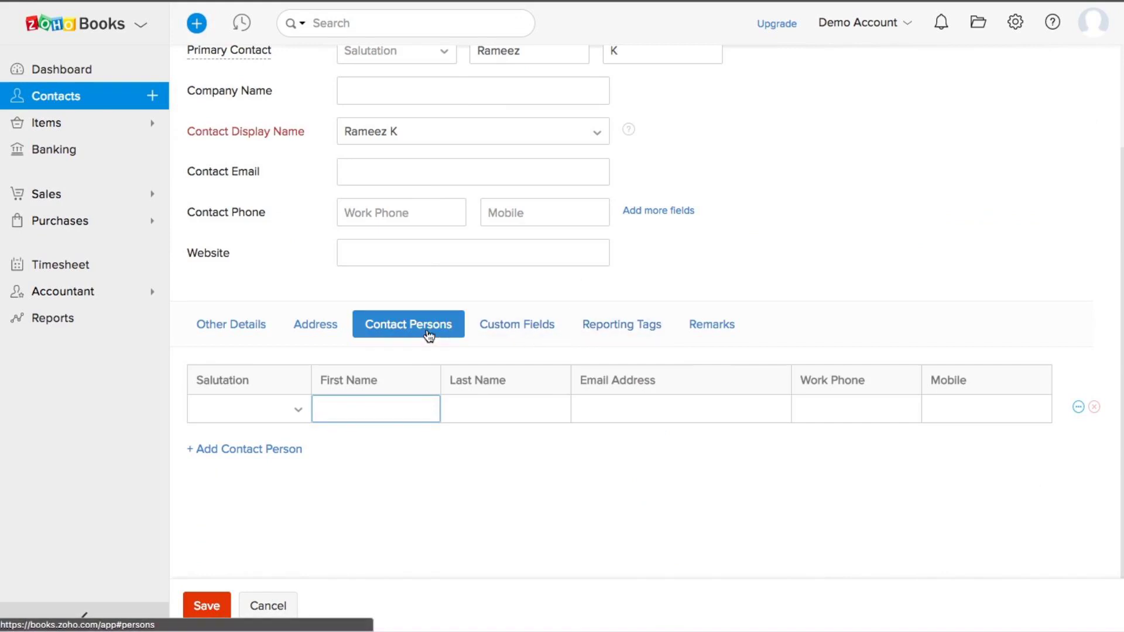
{"action": "left_click", "coordinate": [243, 328]}
{"action": "scroll", "coordinate": [244, 325], "scroll_direction": "down", "scroll_amount": 5}
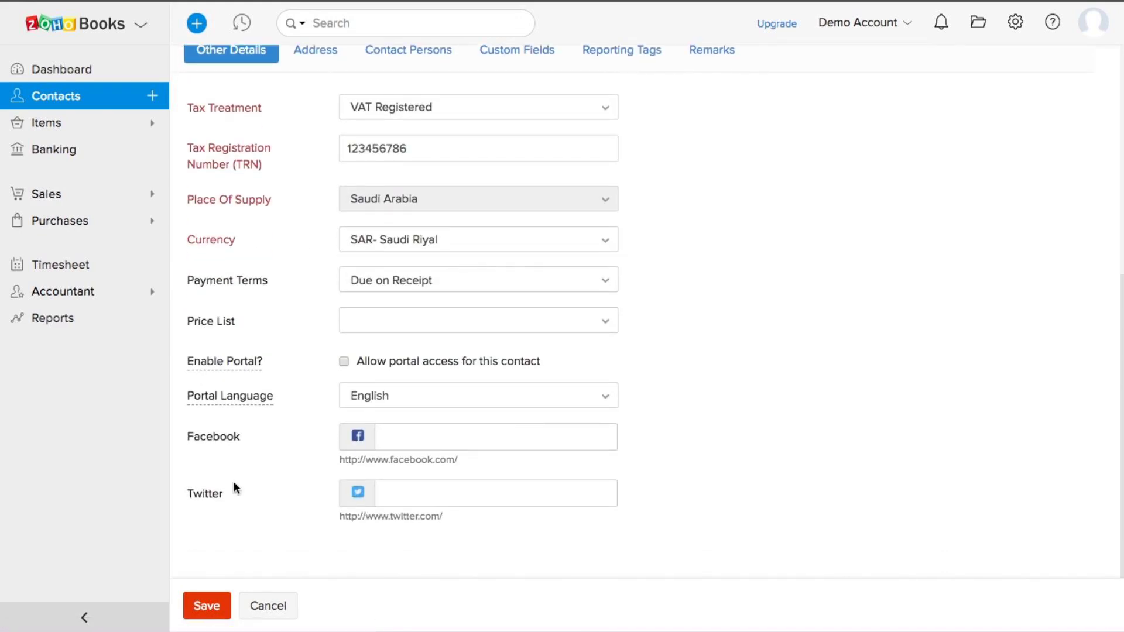
{"action": "left_click", "coordinate": [208, 607]}
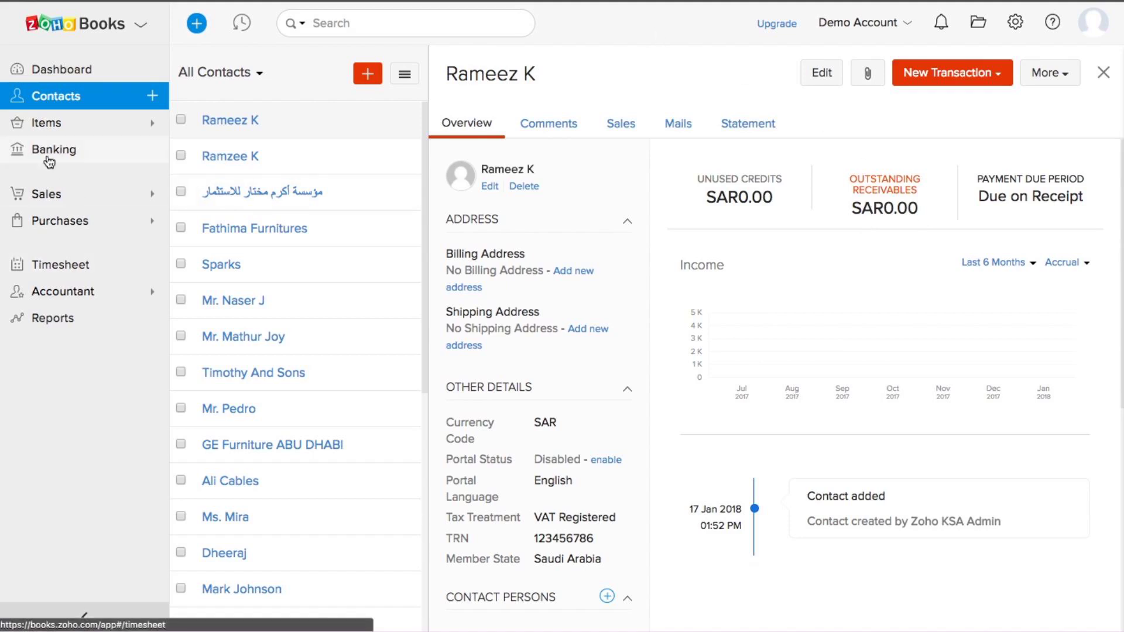
Step: Go to Items > Items and start a new item from the Active Items list
{"action": "left_click", "coordinate": [42, 125]}
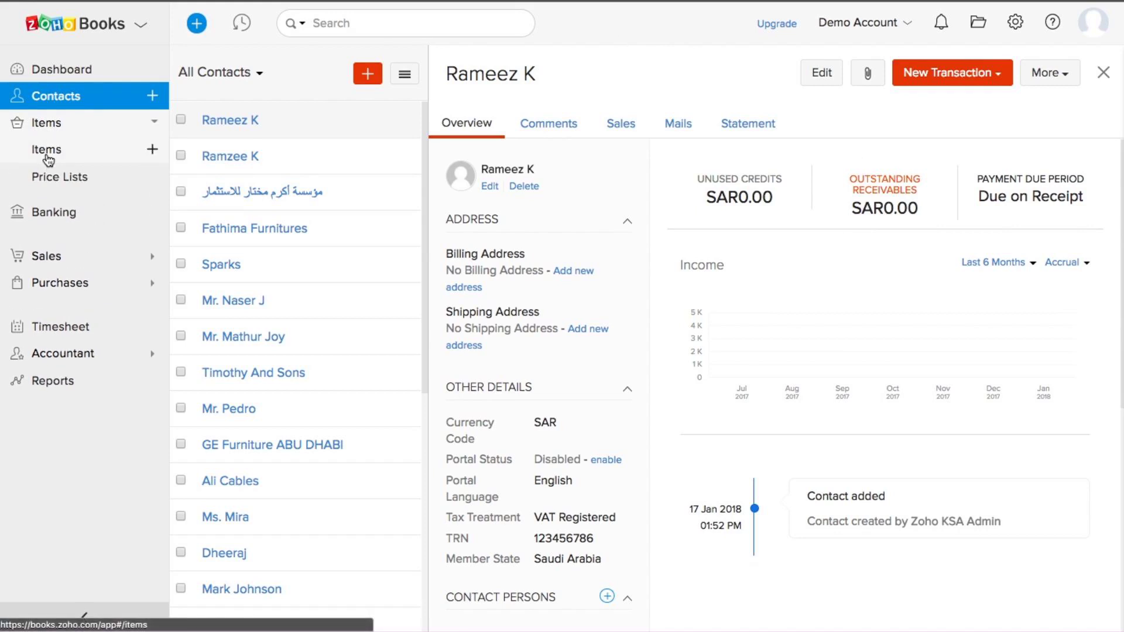
{"action": "left_click", "coordinate": [47, 152]}
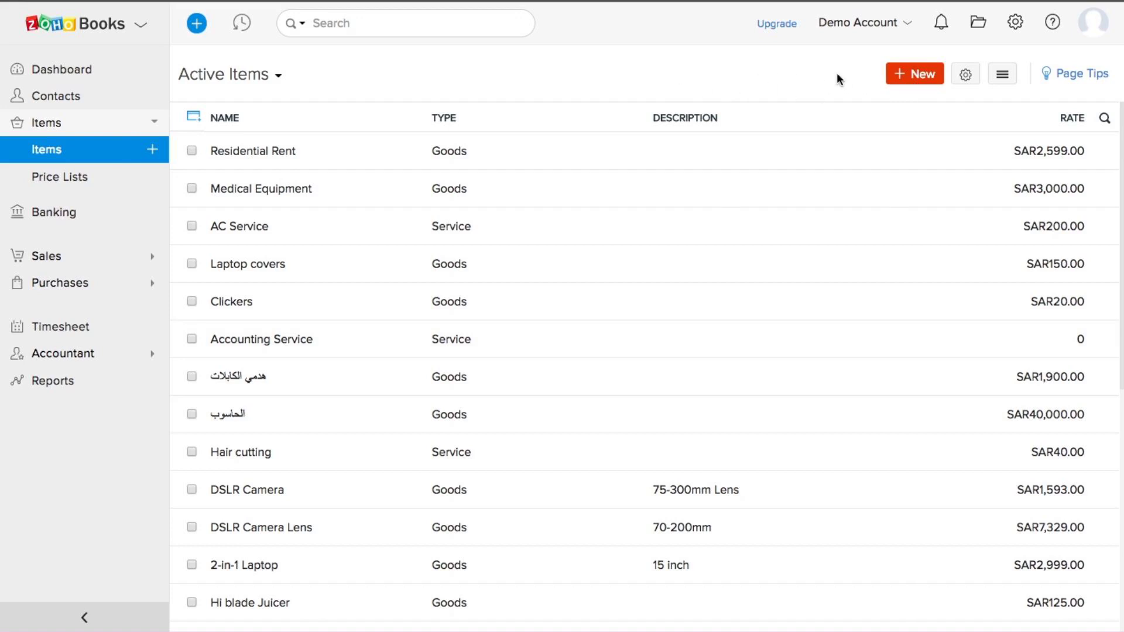
{"action": "left_click", "coordinate": [913, 82]}
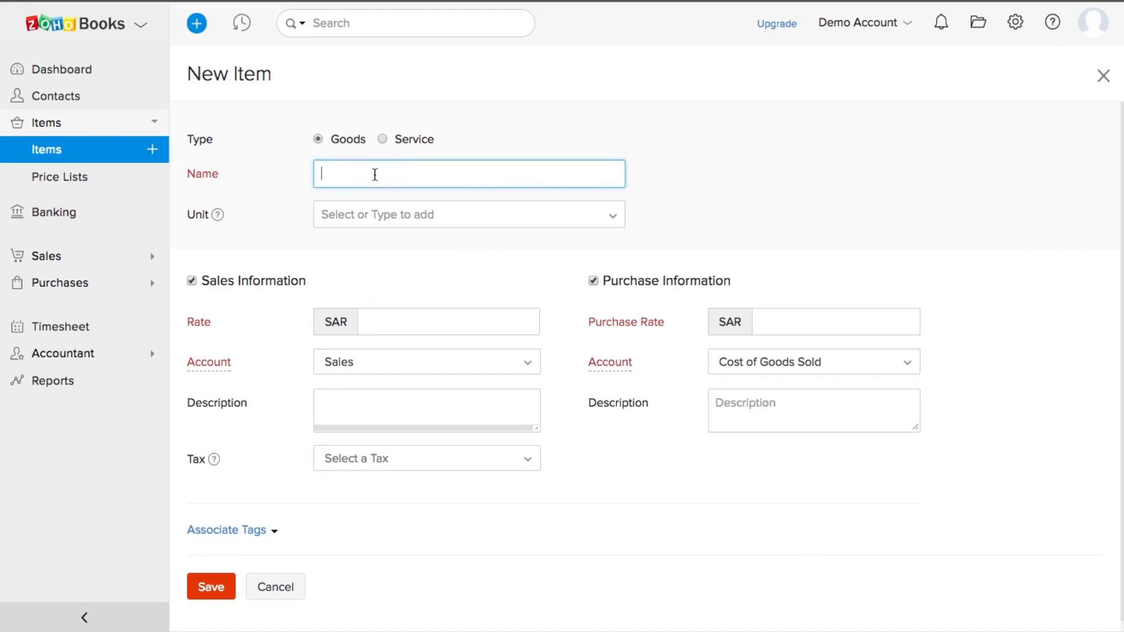
Step: Save sales-only item 'Laptop mouse', unit pieces, rate 120, Standard Rate [5%] tax
{"action": "type", "text": "Laptop mouse"}
{"action": "left_click", "coordinate": [344, 220]}
{"action": "left_click", "coordinate": [354, 246]}
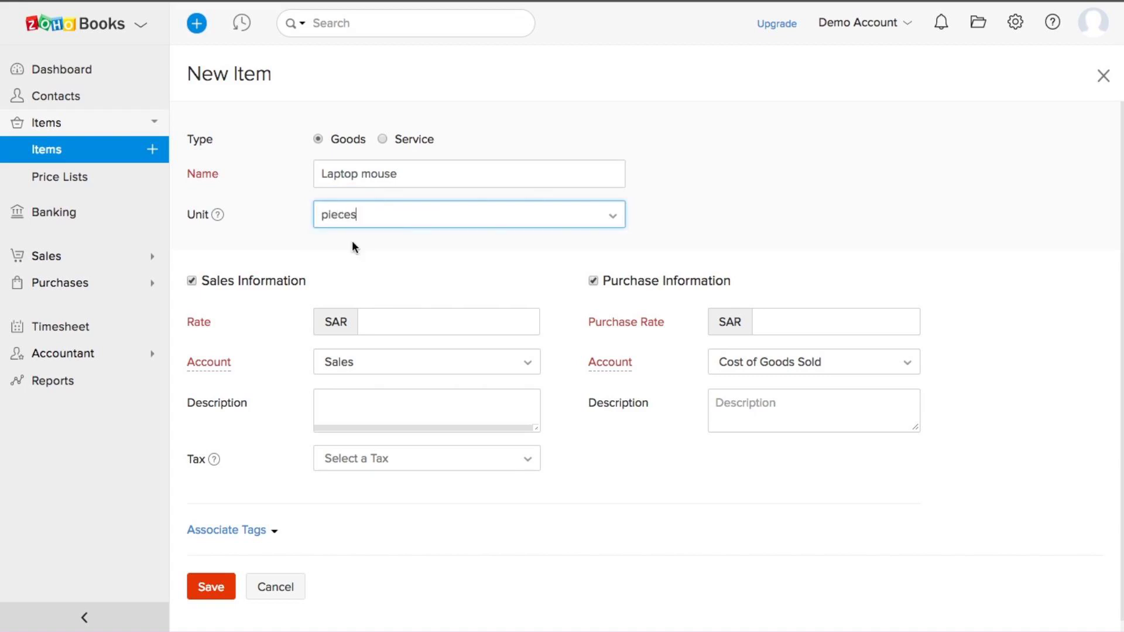
{"action": "scroll", "coordinate": [873, 259], "scroll_direction": "down", "scroll_amount": 1}
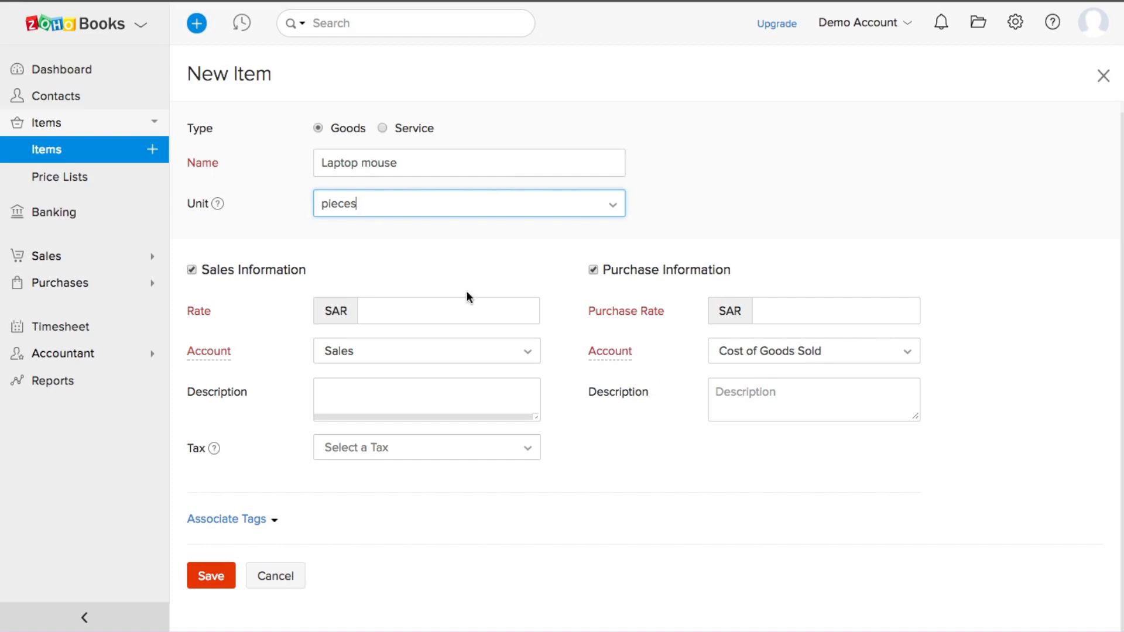
{"action": "left_click", "coordinate": [593, 271]}
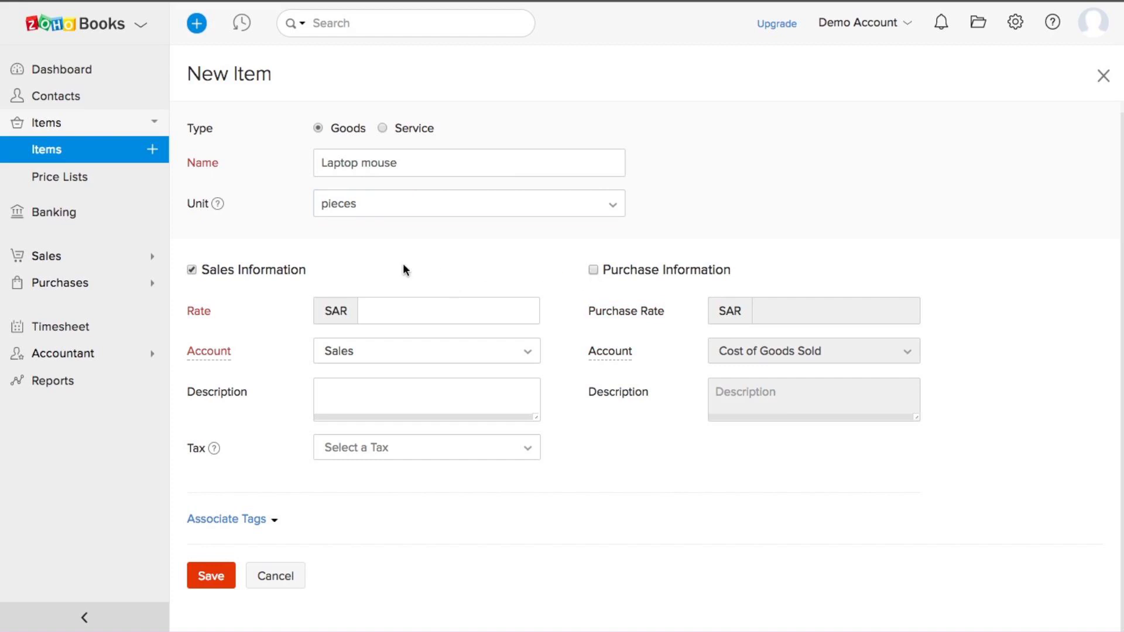
{"action": "left_click", "coordinate": [402, 313]}
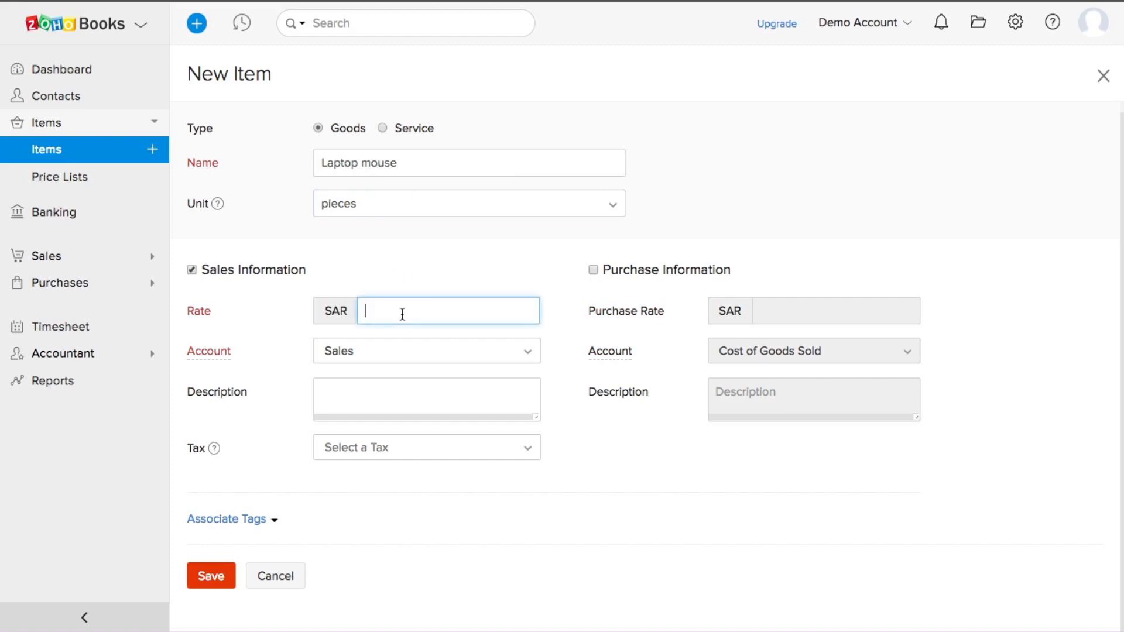
{"action": "type", "text": "120"}
{"action": "left_click", "coordinate": [467, 452]}
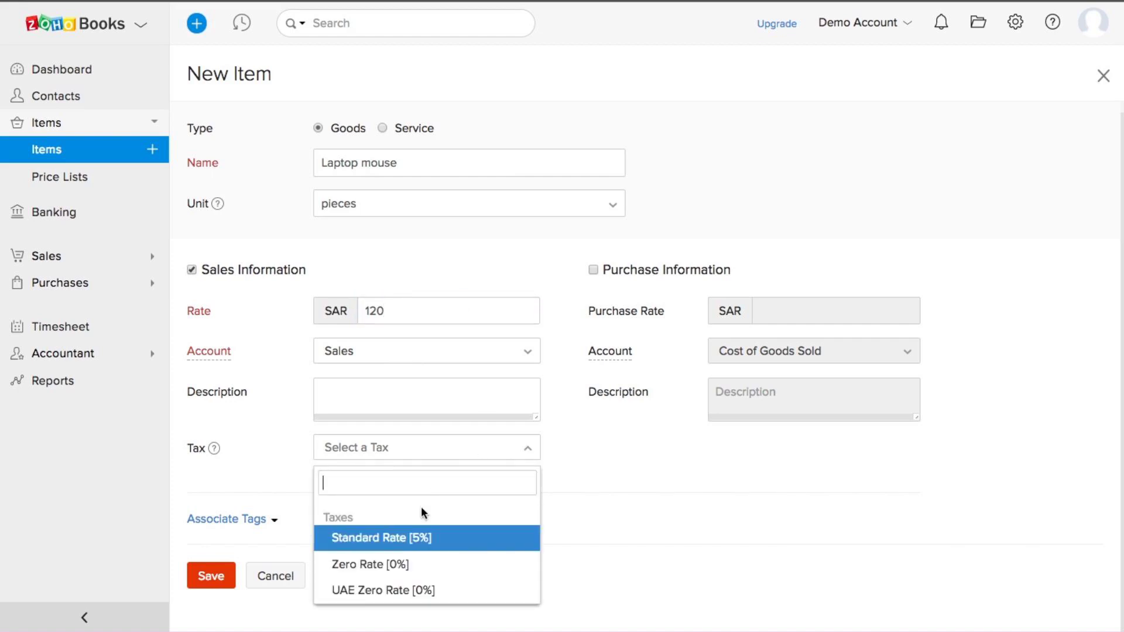
{"action": "left_click", "coordinate": [381, 540]}
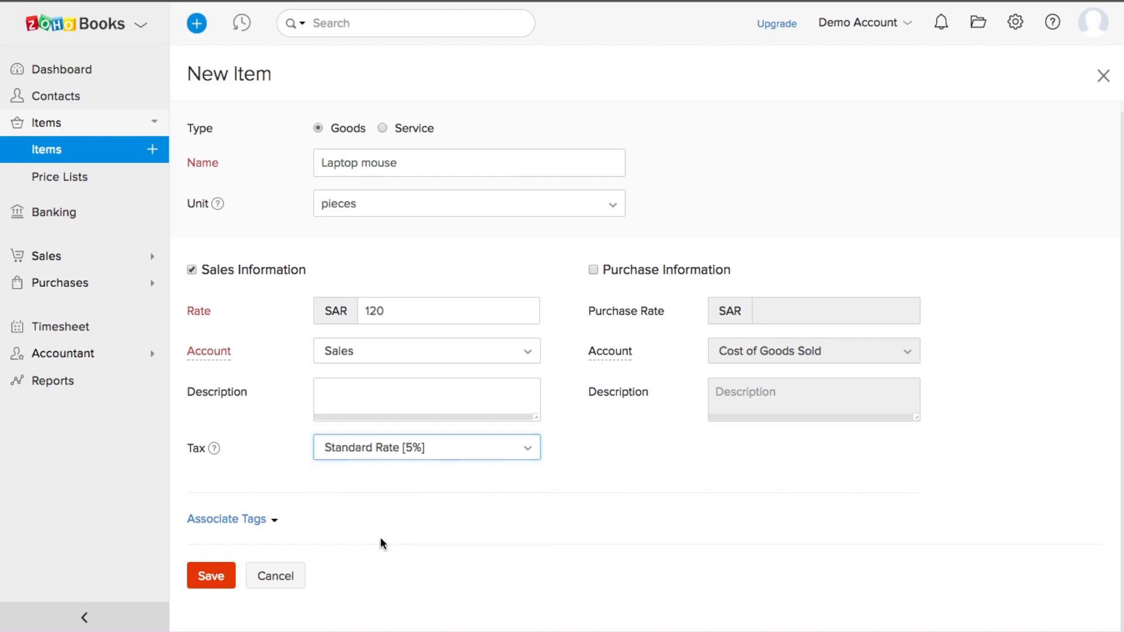
{"action": "scroll", "coordinate": [584, 487], "scroll_direction": "down", "scroll_amount": 1}
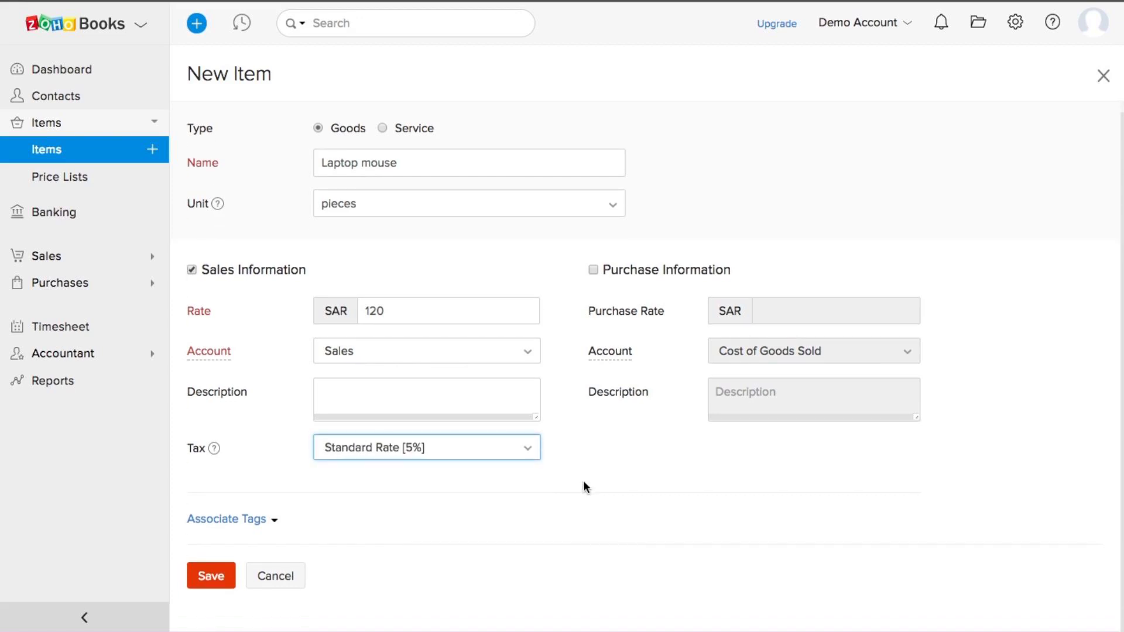
{"action": "left_click", "coordinate": [218, 573]}
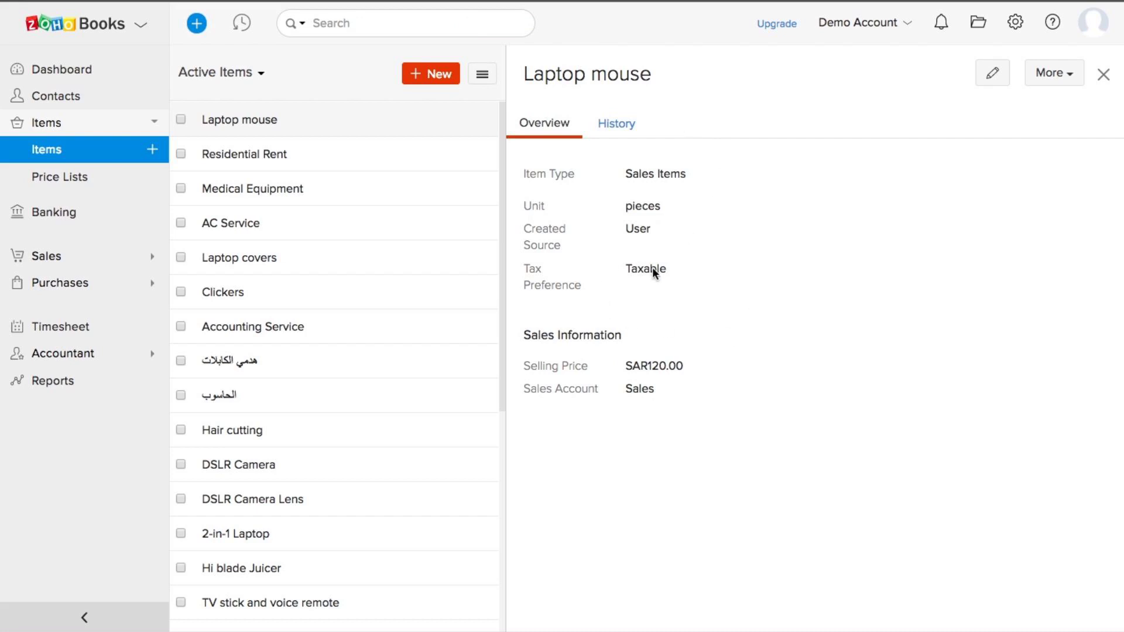
Step: Open the 'New year' price list for editing, then switch to the Banking overview
{"action": "left_click", "coordinate": [68, 183]}
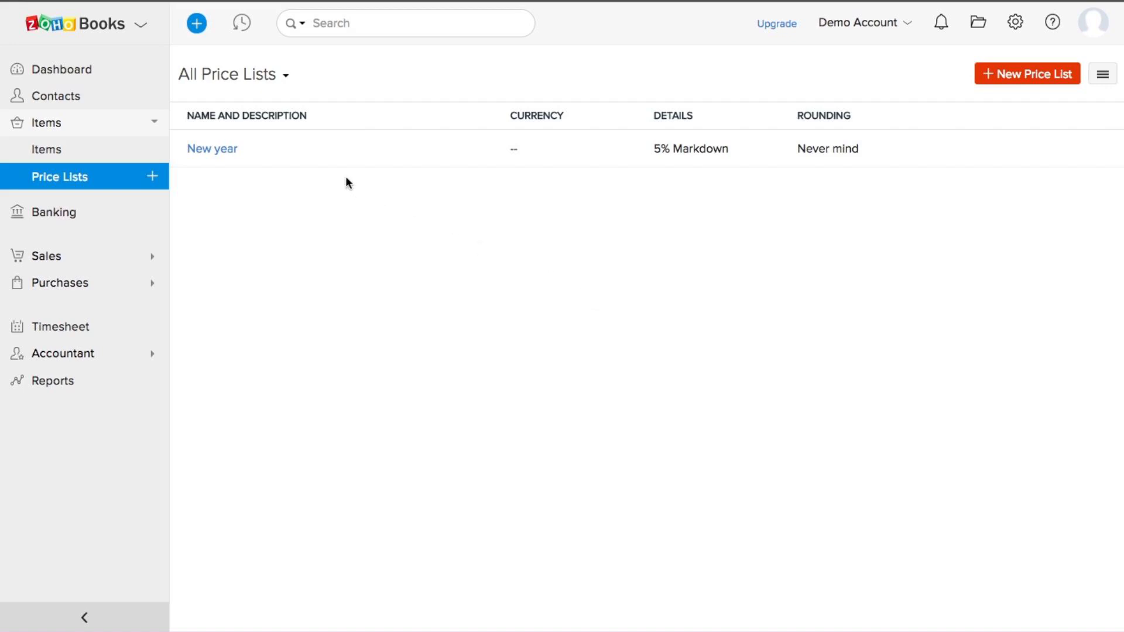
{"action": "left_click", "coordinate": [237, 152]}
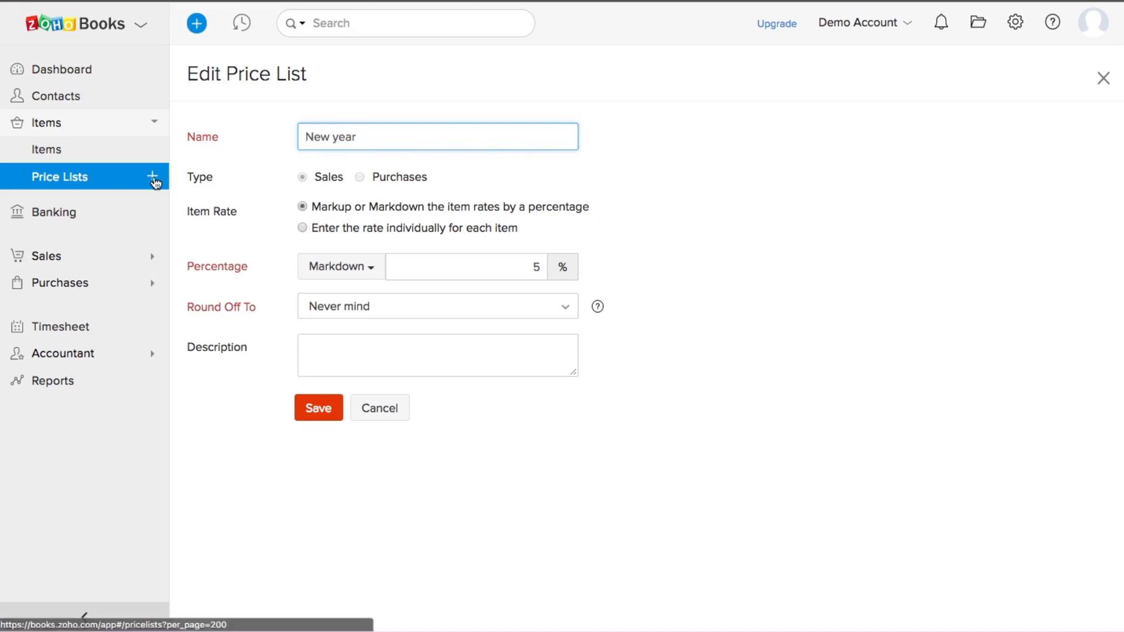
{"action": "left_click", "coordinate": [73, 220]}
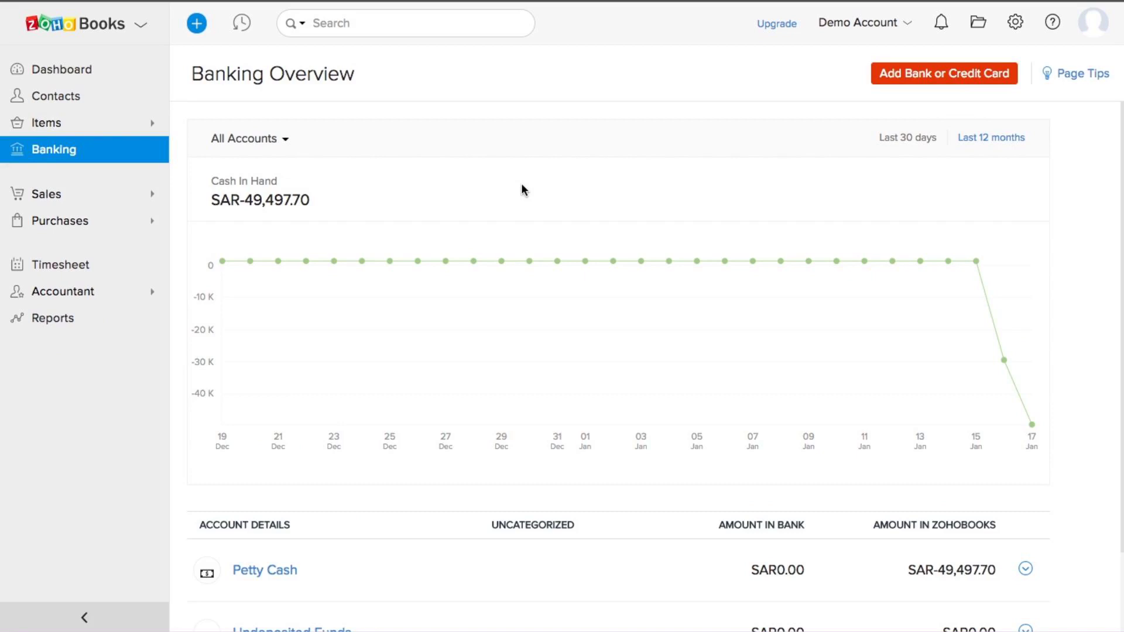
{"action": "scroll", "coordinate": [522, 184], "scroll_direction": "down", "scroll_amount": 3}
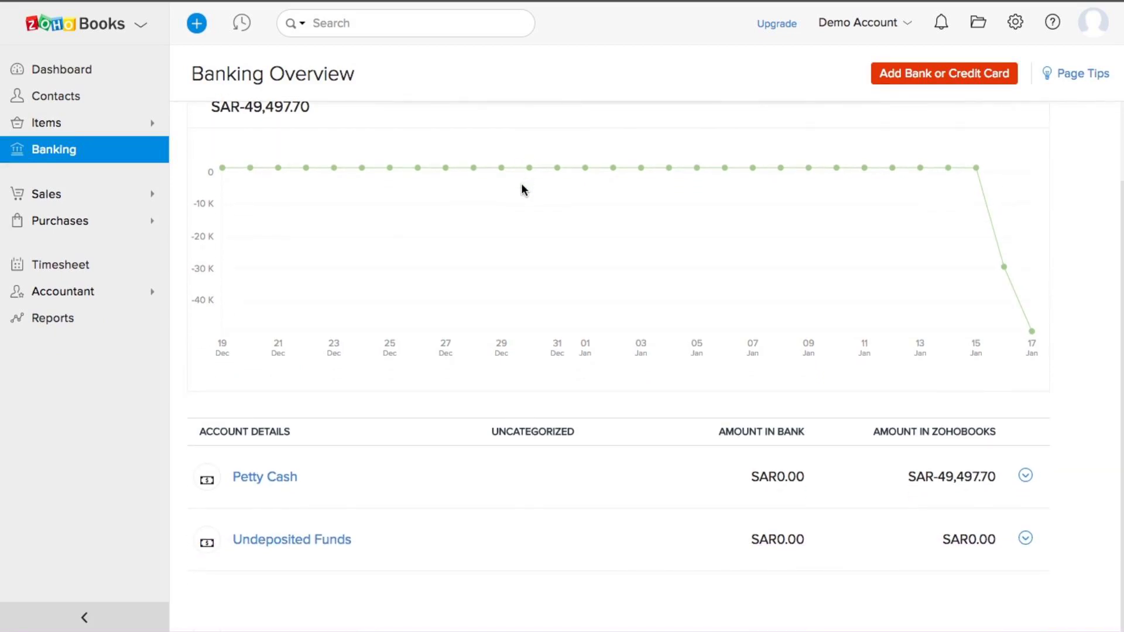
{"action": "scroll", "coordinate": [522, 184], "scroll_direction": "up", "scroll_amount": 3}
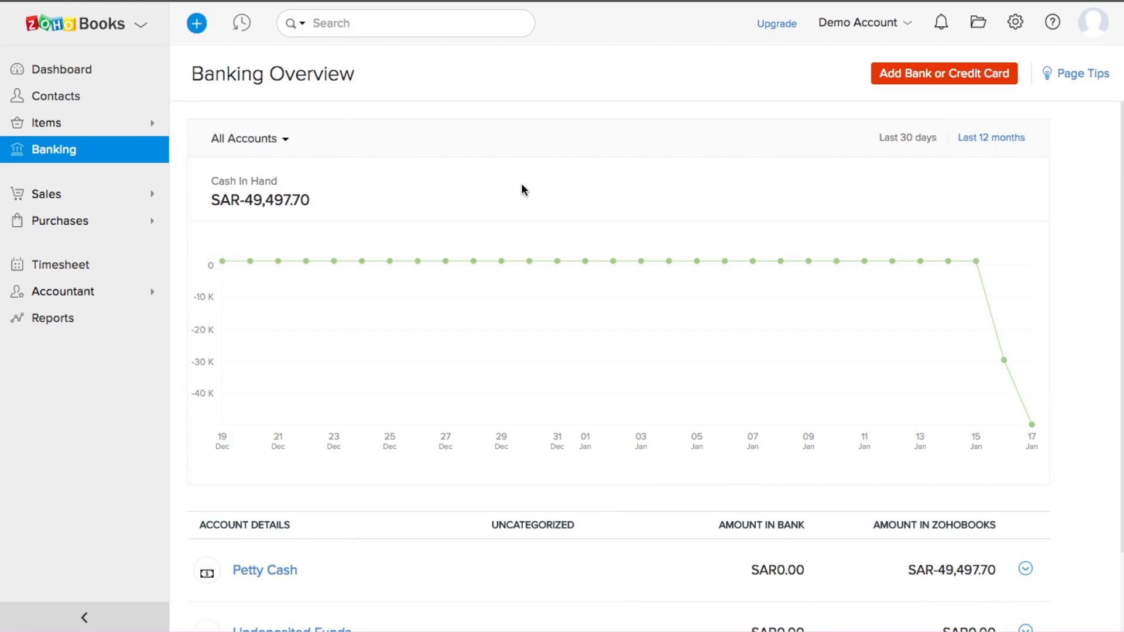
{"action": "scroll", "coordinate": [521, 183], "scroll_direction": "down", "scroll_amount": 1}
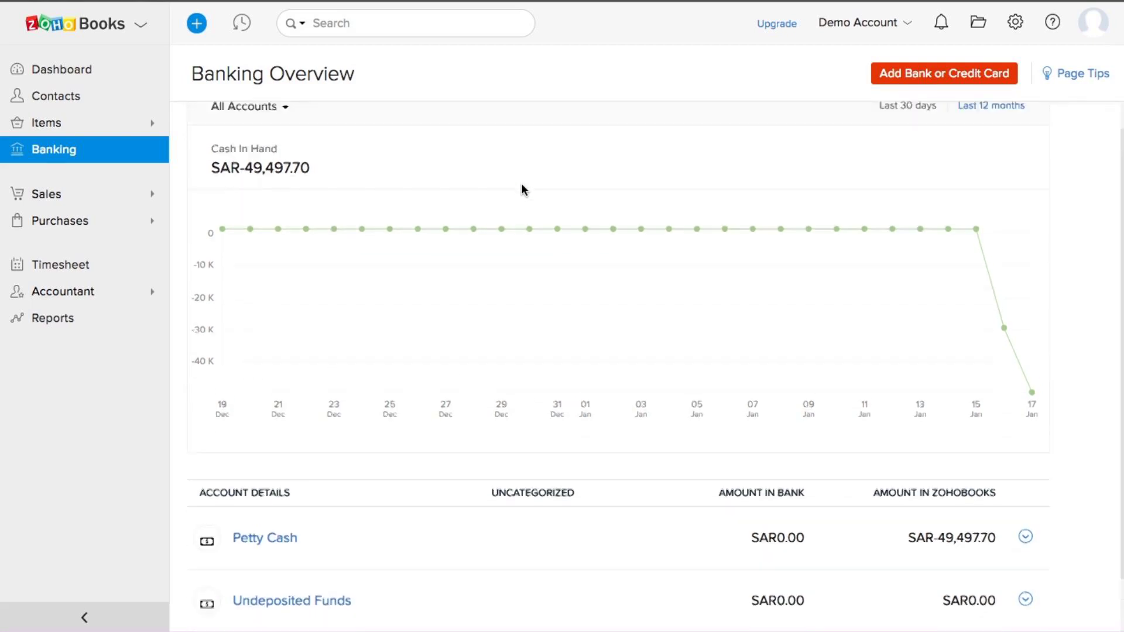
{"action": "scroll", "coordinate": [521, 184], "scroll_direction": "up", "scroll_amount": 1}
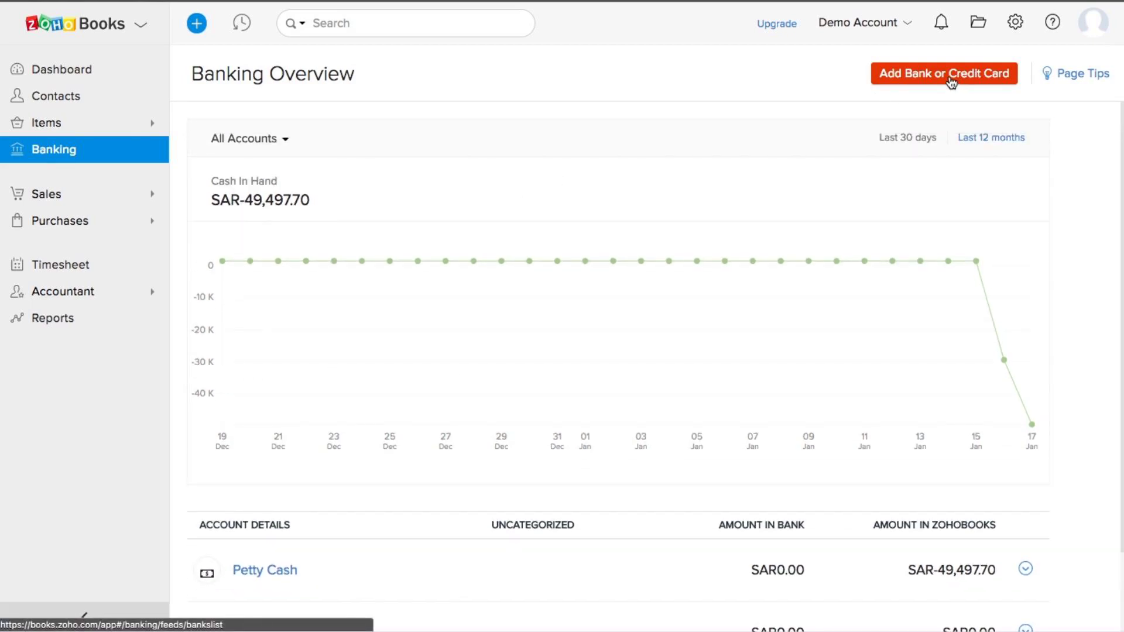
{"action": "left_click", "coordinate": [907, 82]}
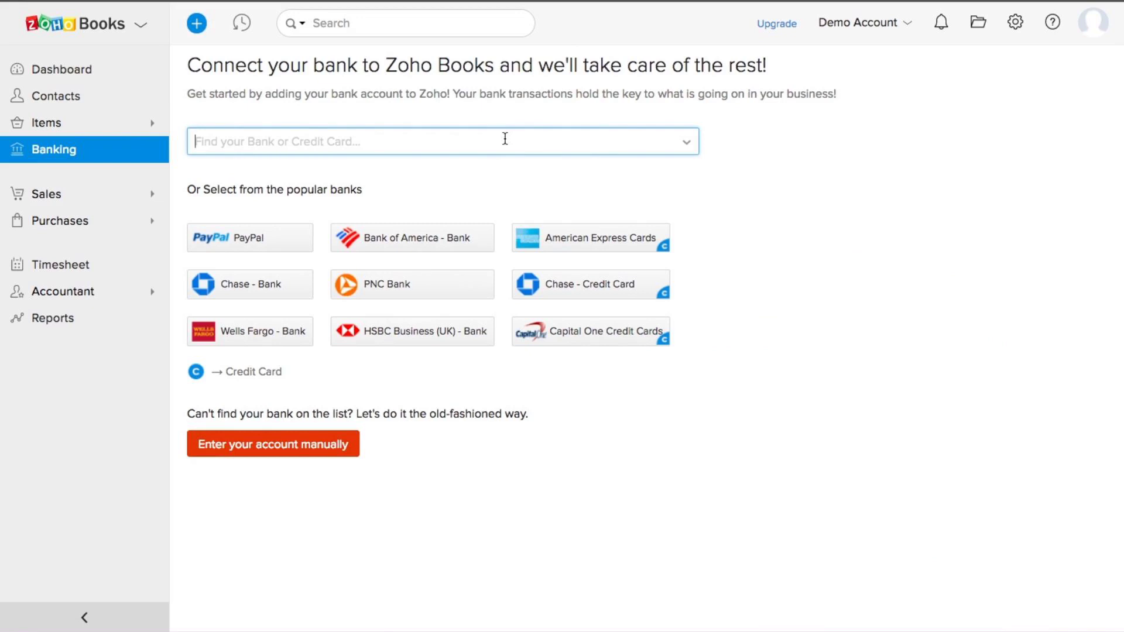
{"action": "left_click", "coordinate": [386, 131]}
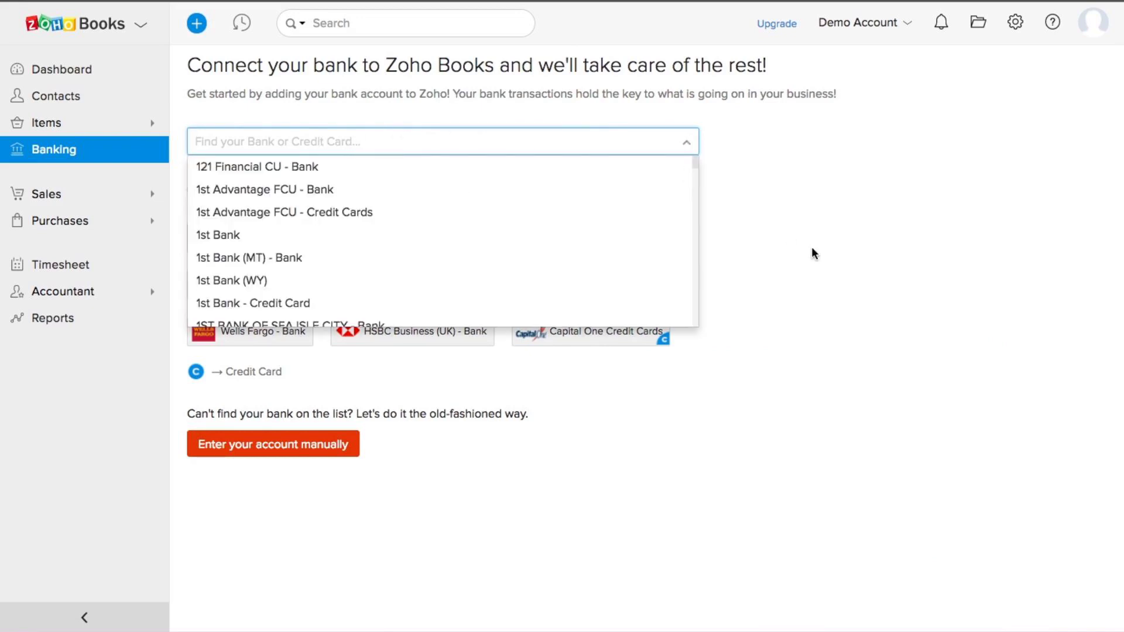
{"action": "left_click", "coordinate": [873, 350]}
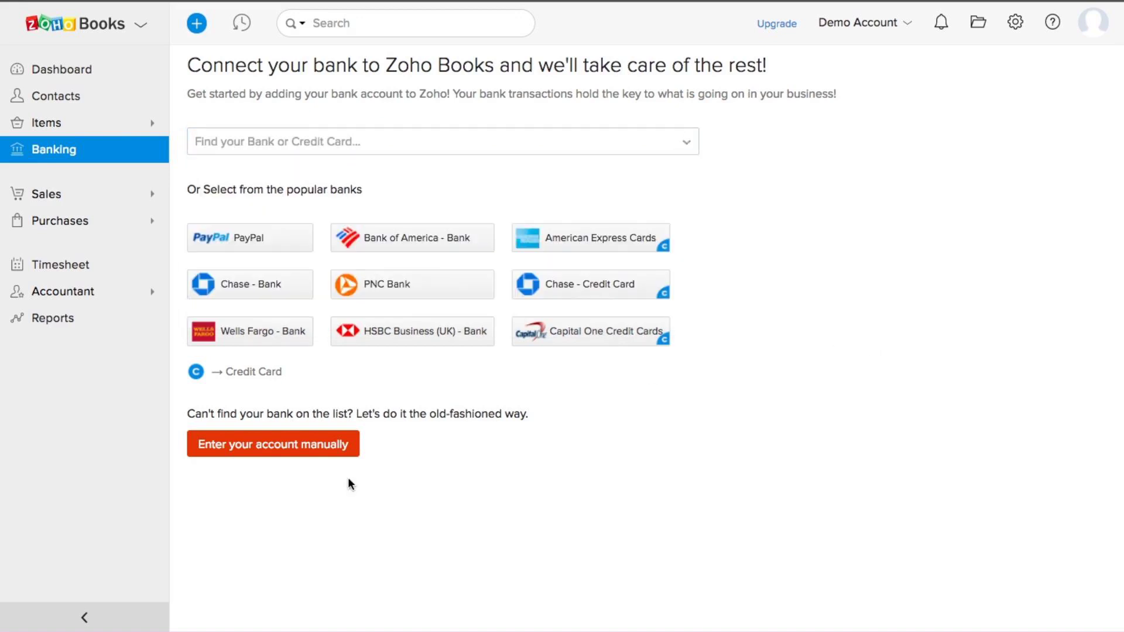
{"action": "left_click", "coordinate": [322, 452]}
{"action": "scroll", "coordinate": [414, 296], "scroll_direction": "down", "scroll_amount": 3}
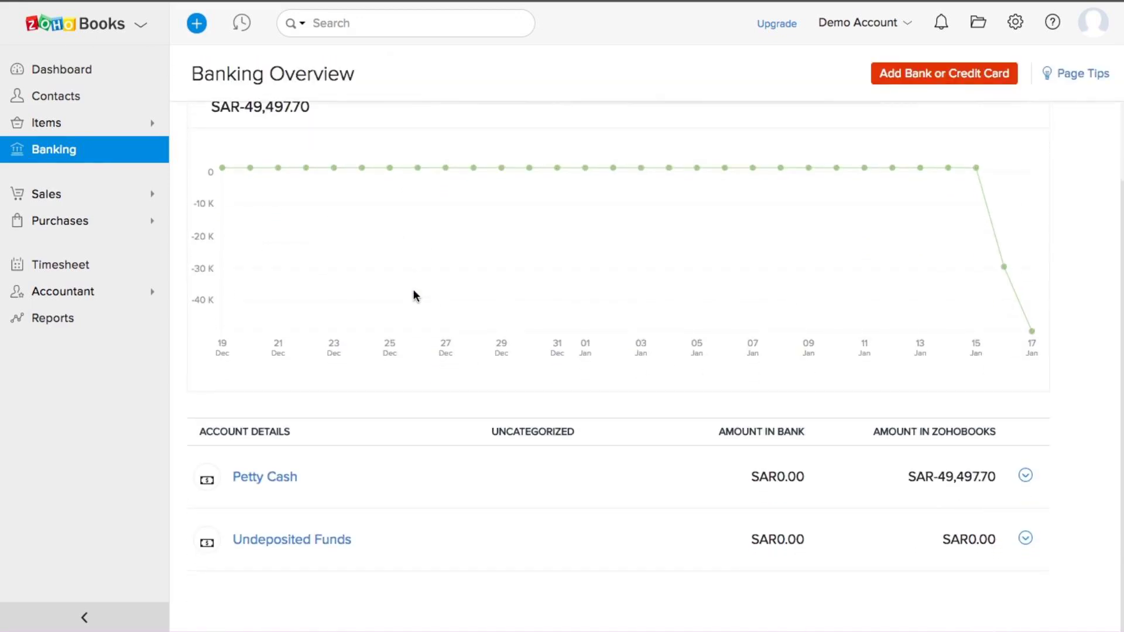
{"action": "scroll", "coordinate": [414, 296], "scroll_direction": "up", "scroll_amount": 2}
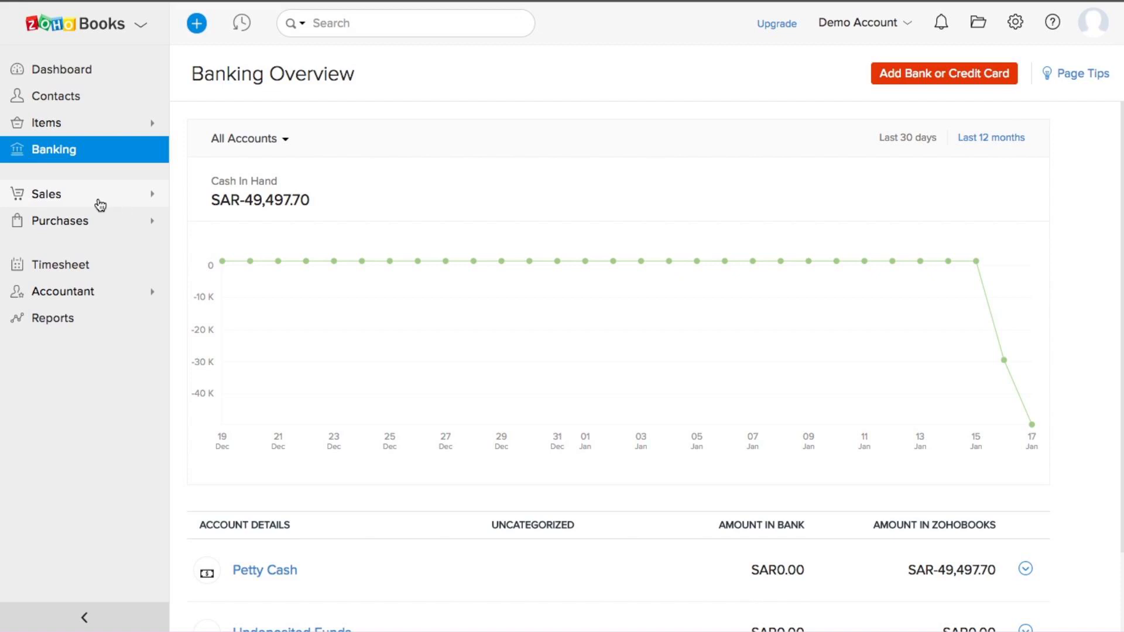
Step: Expand Sales and open the Estimates list, glancing at its sort and import/export menu
{"action": "left_click", "coordinate": [40, 196]}
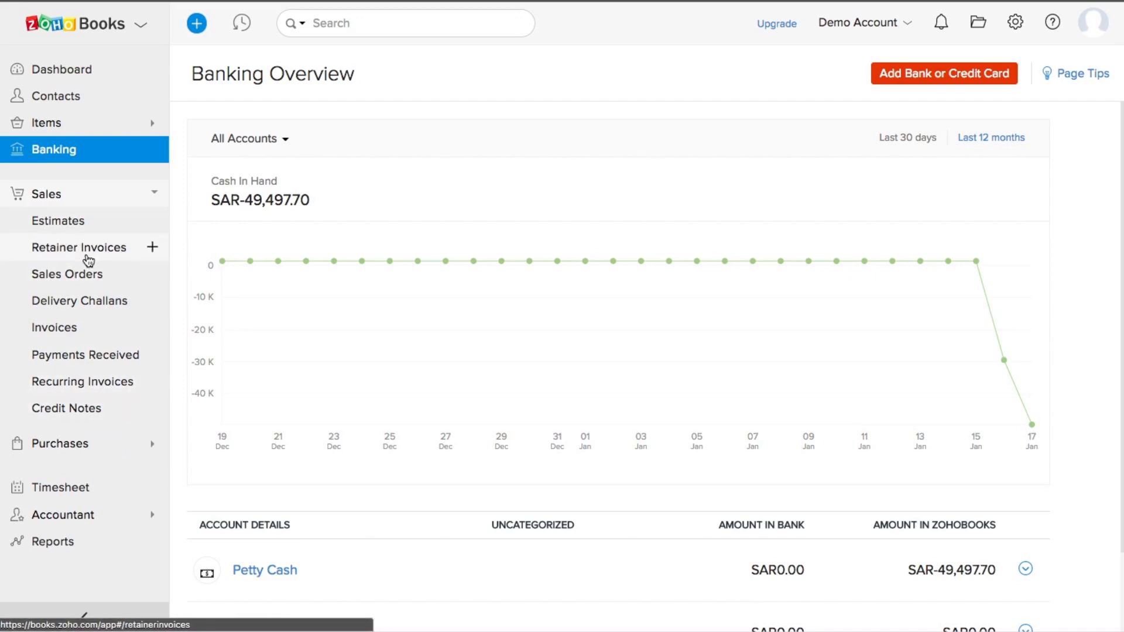
{"action": "left_click", "coordinate": [85, 228]}
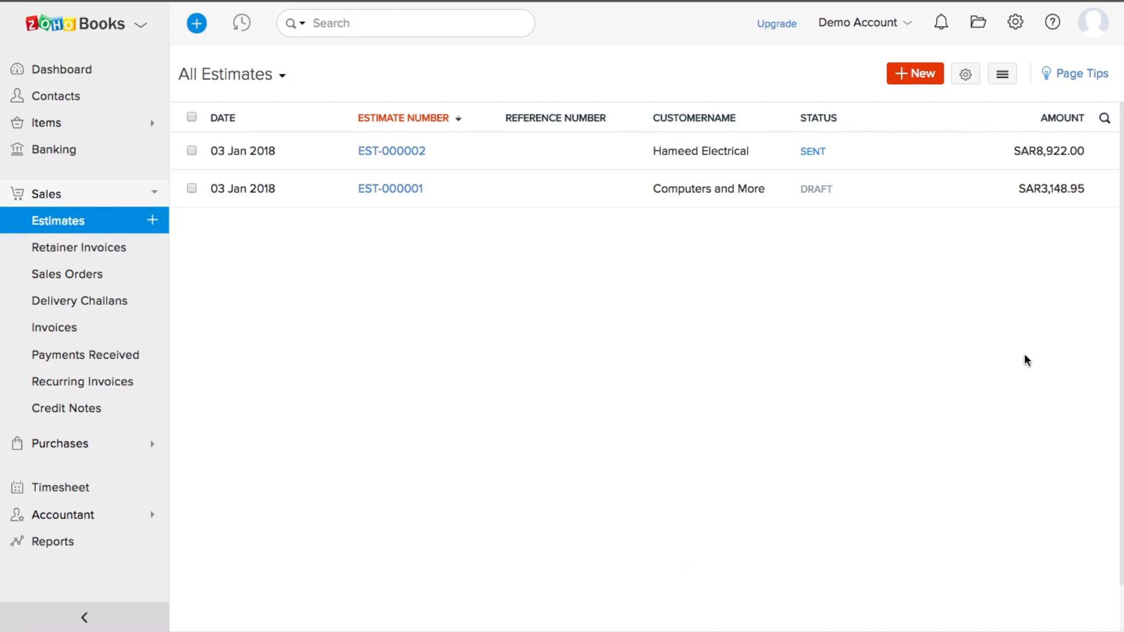
{"action": "key", "text": "XF86AudioLowerVolume"}
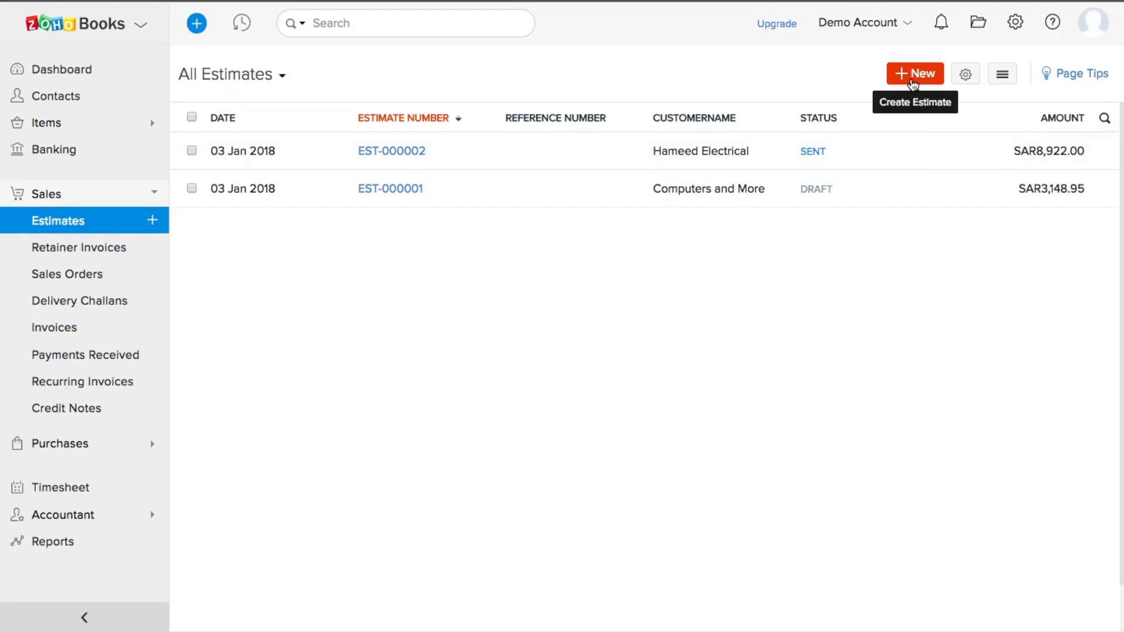
{"action": "left_click", "coordinate": [1002, 75]}
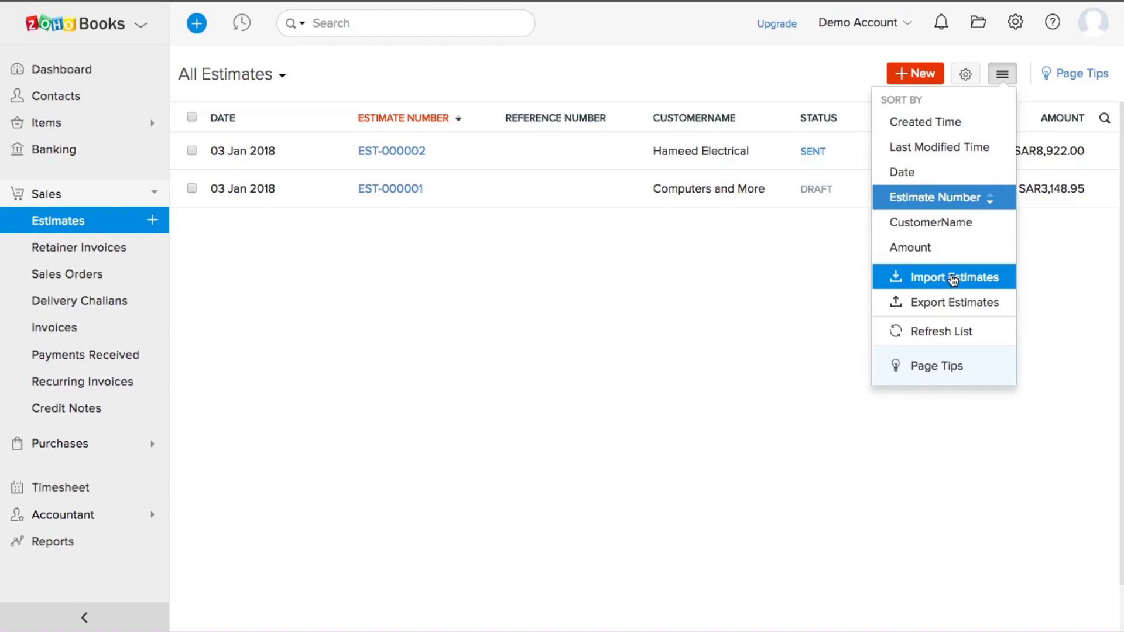
{"action": "left_click", "coordinate": [925, 305]}
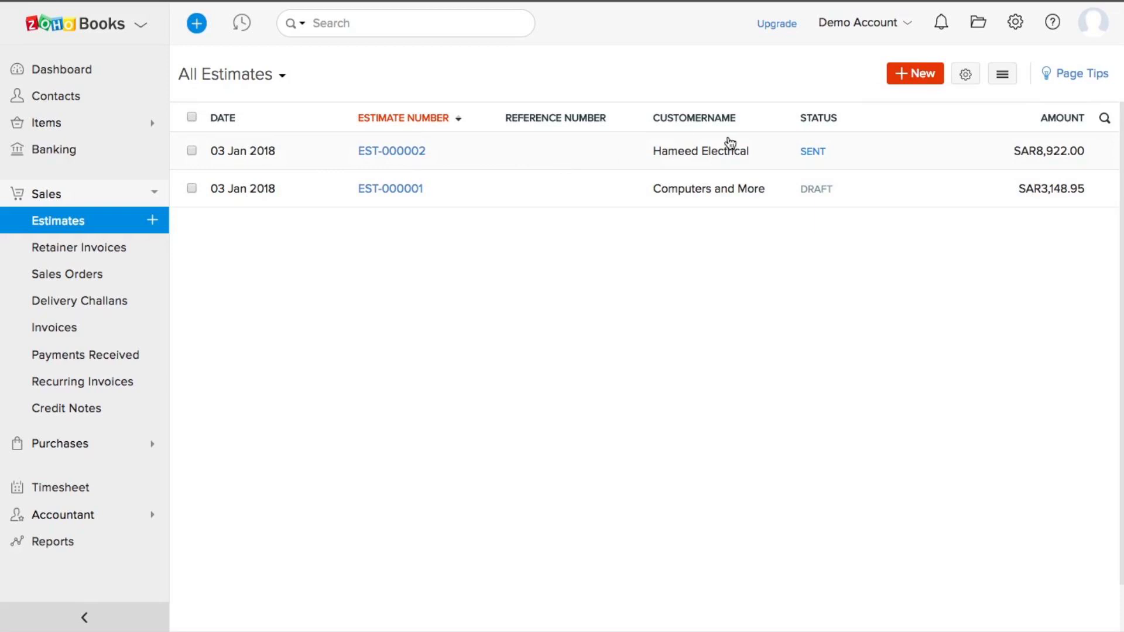
Step: Begin a new estimate, then abandon it for the Retainer Invoices list
{"action": "left_click", "coordinate": [918, 75]}
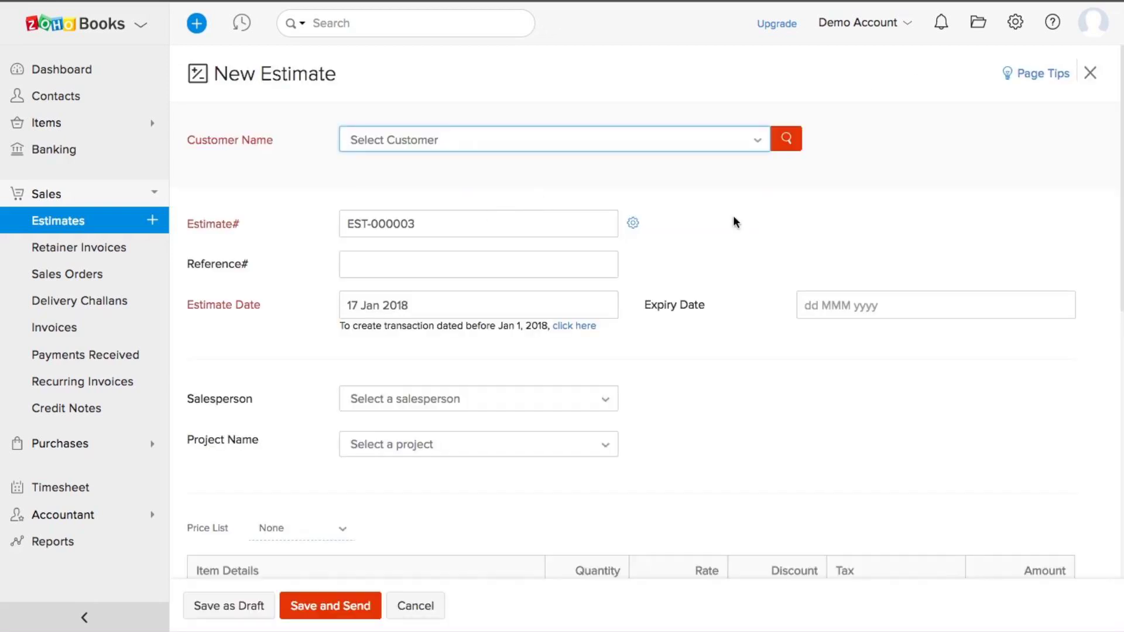
{"action": "scroll", "coordinate": [736, 218], "scroll_direction": "down", "scroll_amount": 10}
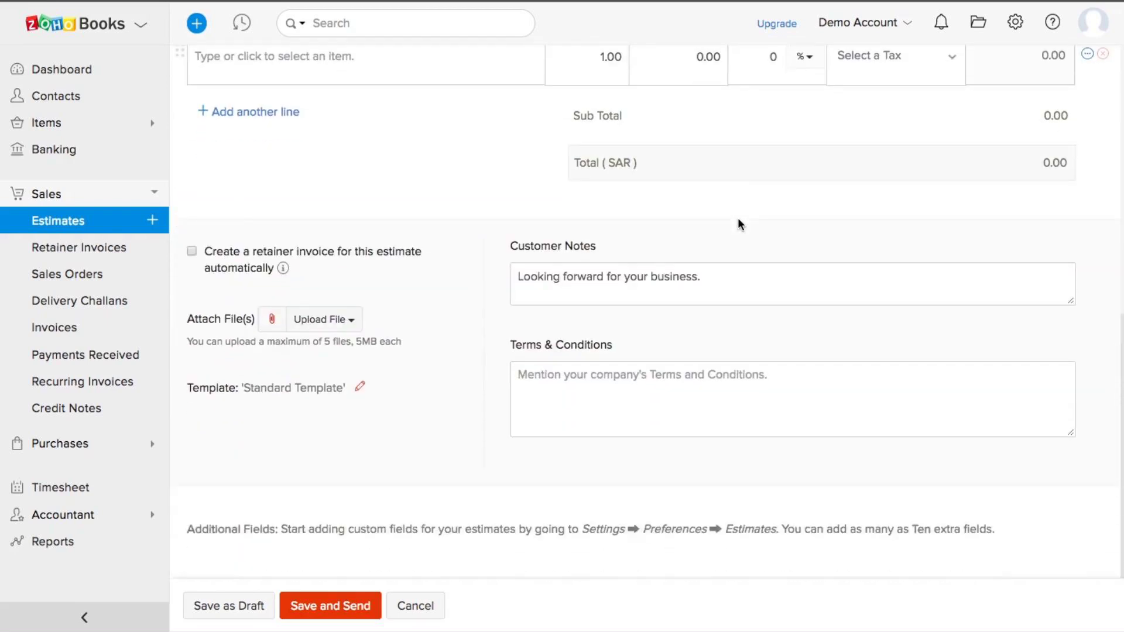
{"action": "scroll", "coordinate": [739, 224], "scroll_direction": "up", "scroll_amount": 10}
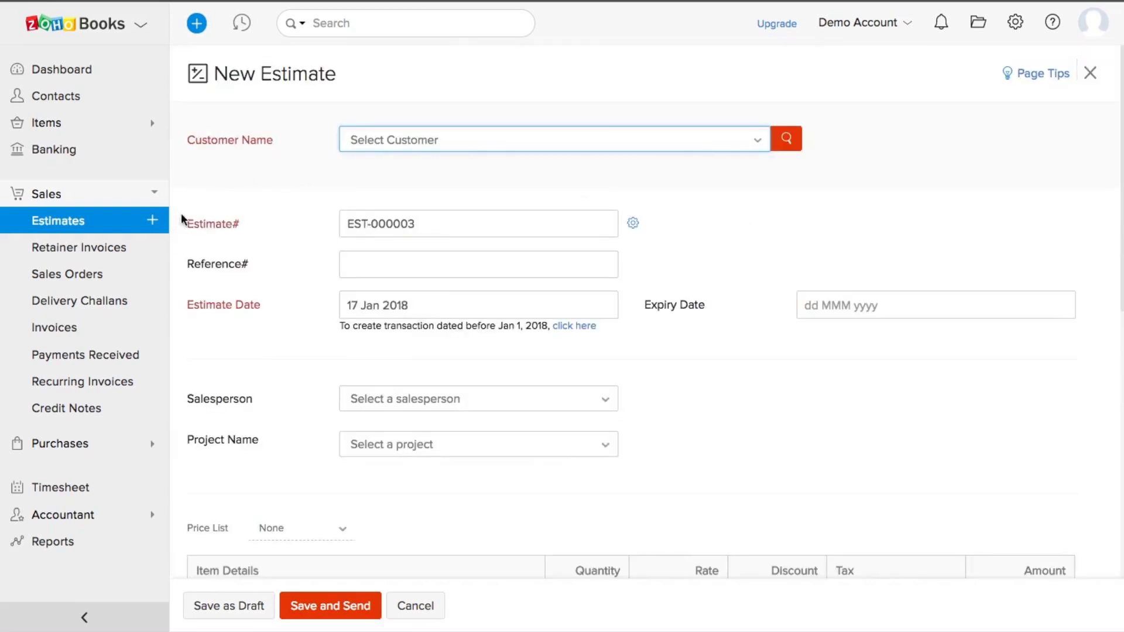
{"action": "left_click", "coordinate": [73, 252]}
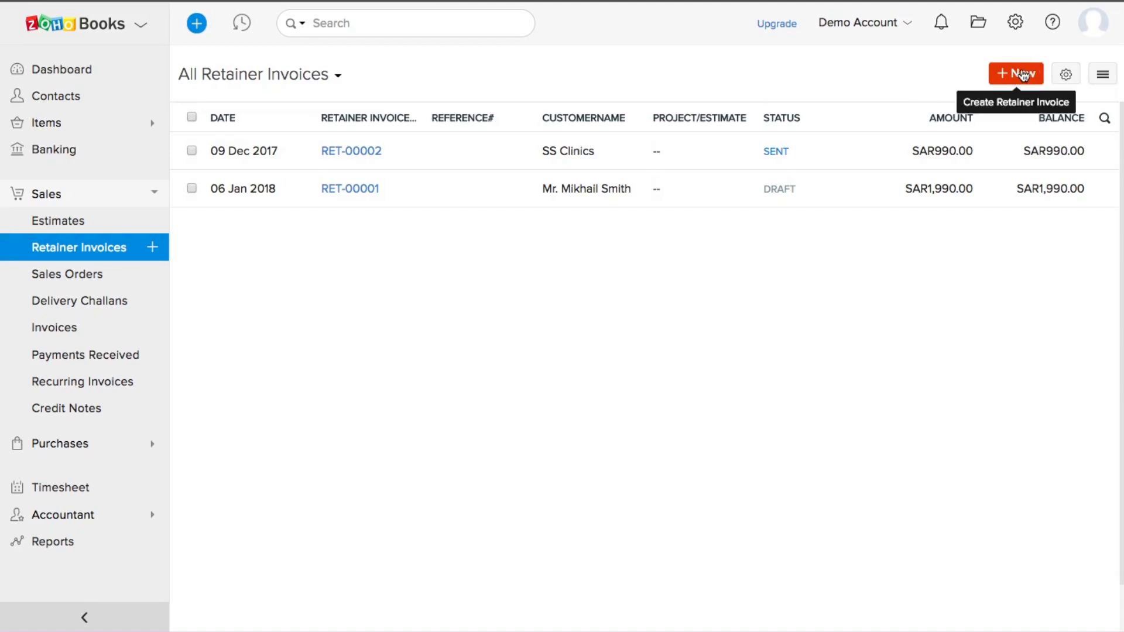
Step: Start retainer invoice RET-00003, browsing the customer list and line description without filling anything
{"action": "left_click", "coordinate": [1098, 80]}
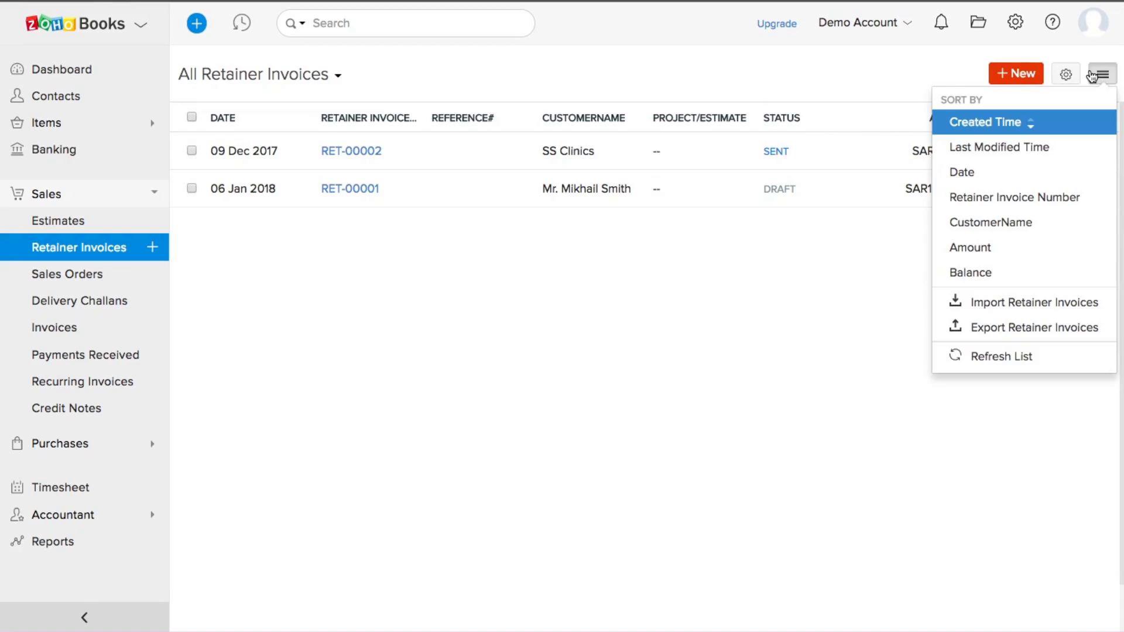
{"action": "left_click", "coordinate": [1019, 75]}
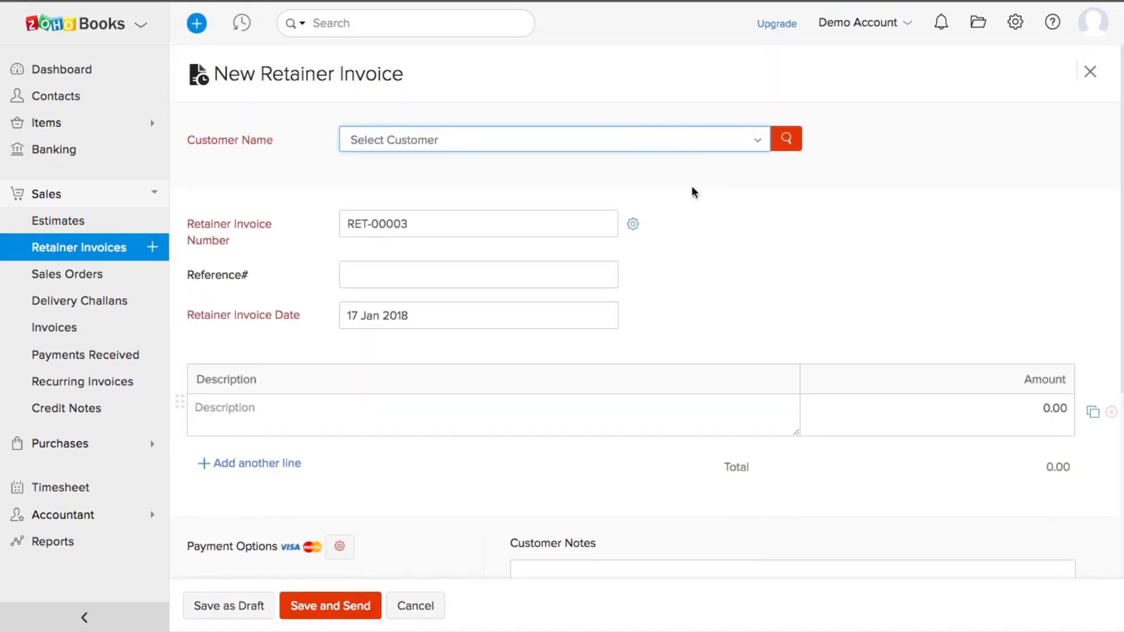
{"action": "left_click", "coordinate": [650, 145]}
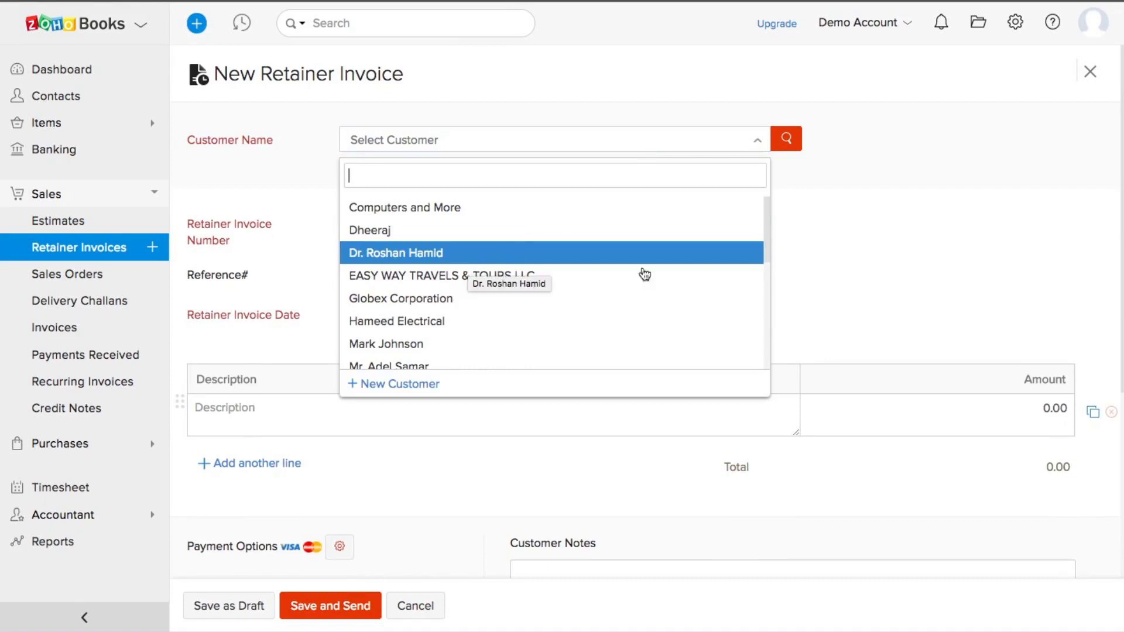
{"action": "left_click", "coordinate": [918, 267]}
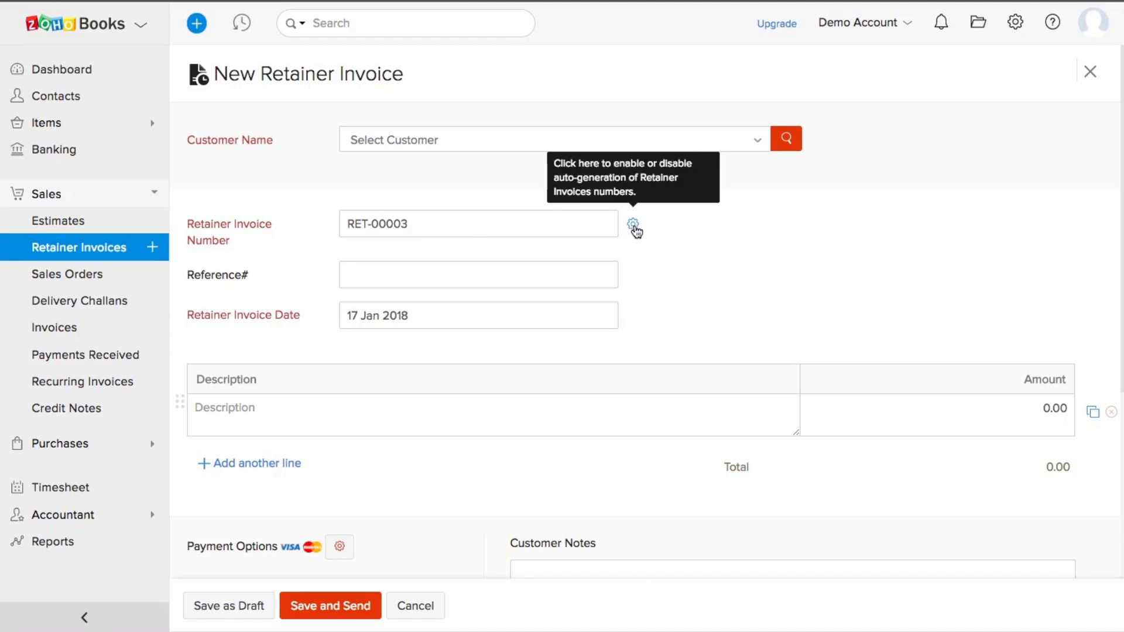
{"action": "scroll", "coordinate": [761, 327], "scroll_direction": "down", "scroll_amount": 1}
{"action": "scroll", "coordinate": [760, 325], "scroll_direction": "down", "scroll_amount": 1}
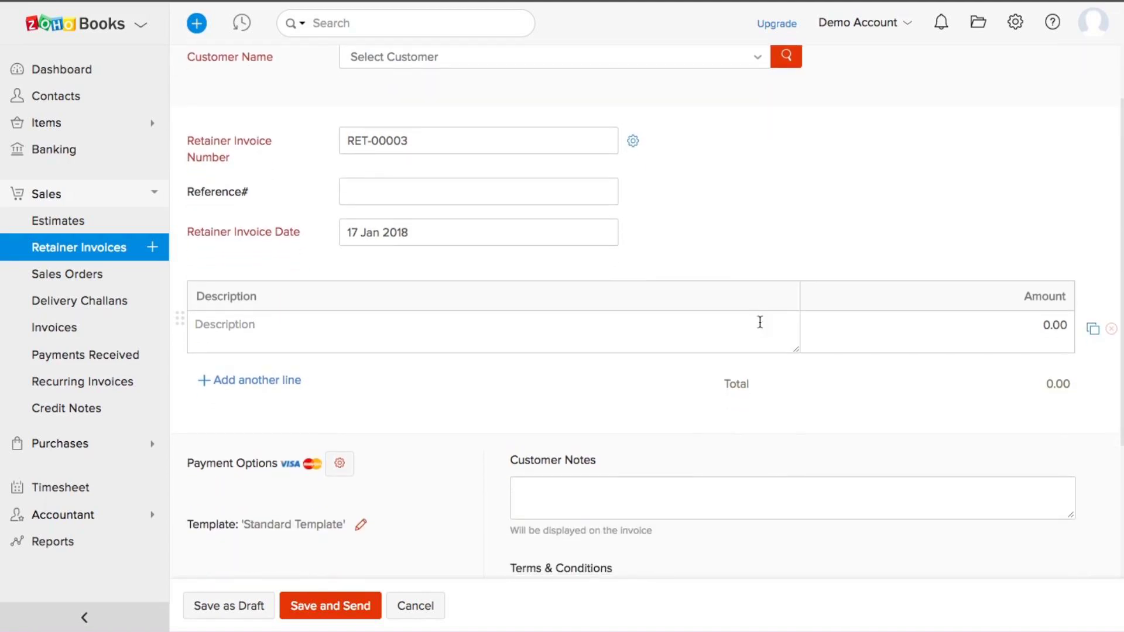
{"action": "scroll", "coordinate": [760, 323], "scroll_direction": "down", "scroll_amount": 1}
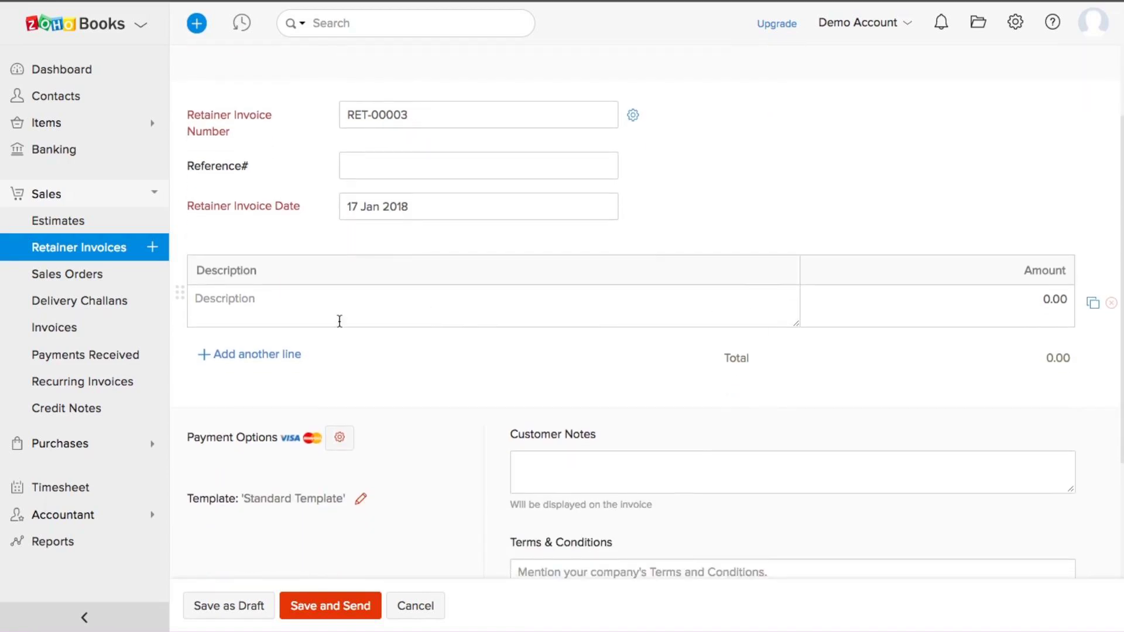
{"action": "left_click", "coordinate": [321, 307]}
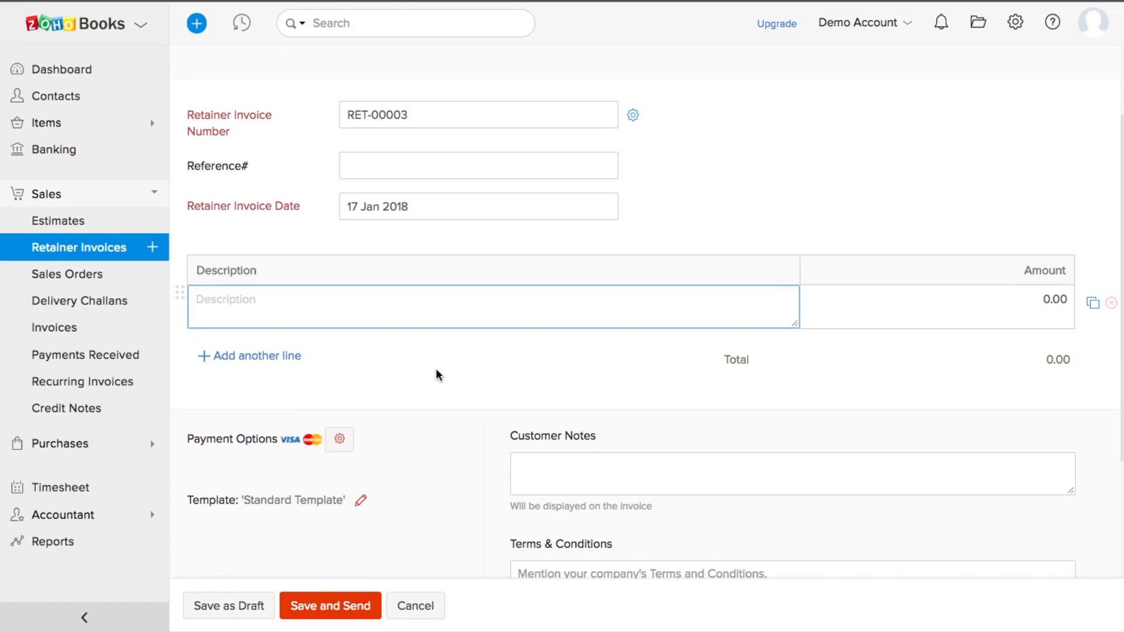
{"action": "scroll", "coordinate": [437, 373], "scroll_direction": "down", "scroll_amount": 5}
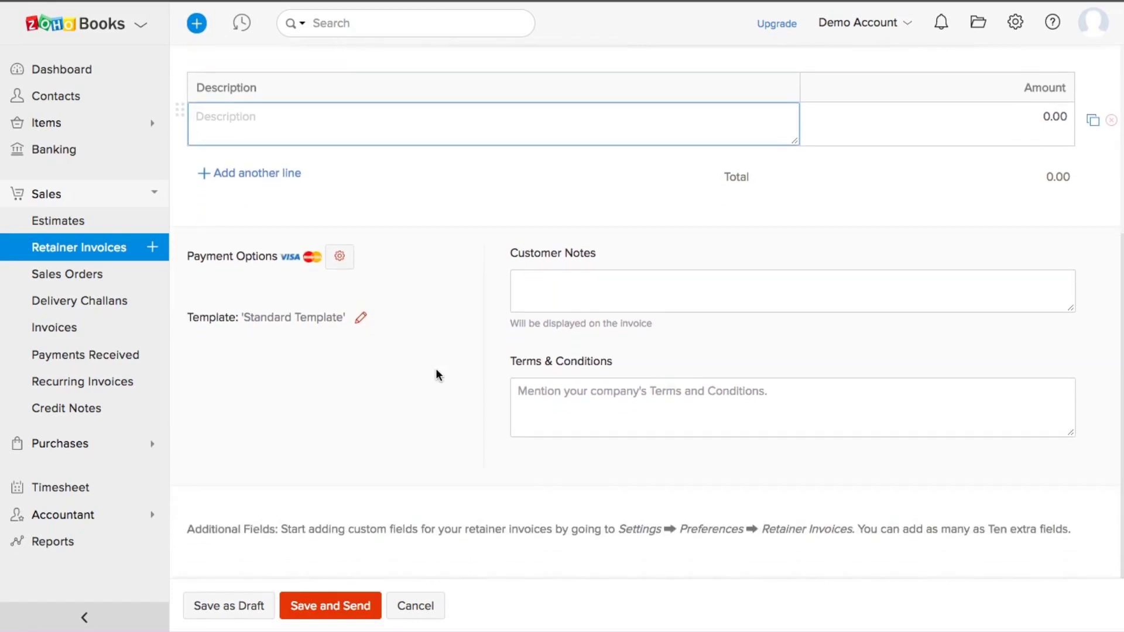
{"action": "scroll", "coordinate": [436, 372], "scroll_direction": "up", "scroll_amount": 1}
{"action": "scroll", "coordinate": [436, 373], "scroll_direction": "down", "scroll_amount": 1}
Step: Browse the Sales Orders and Delivery Challans lists, then open All Invoices
{"action": "left_click", "coordinate": [67, 279]}
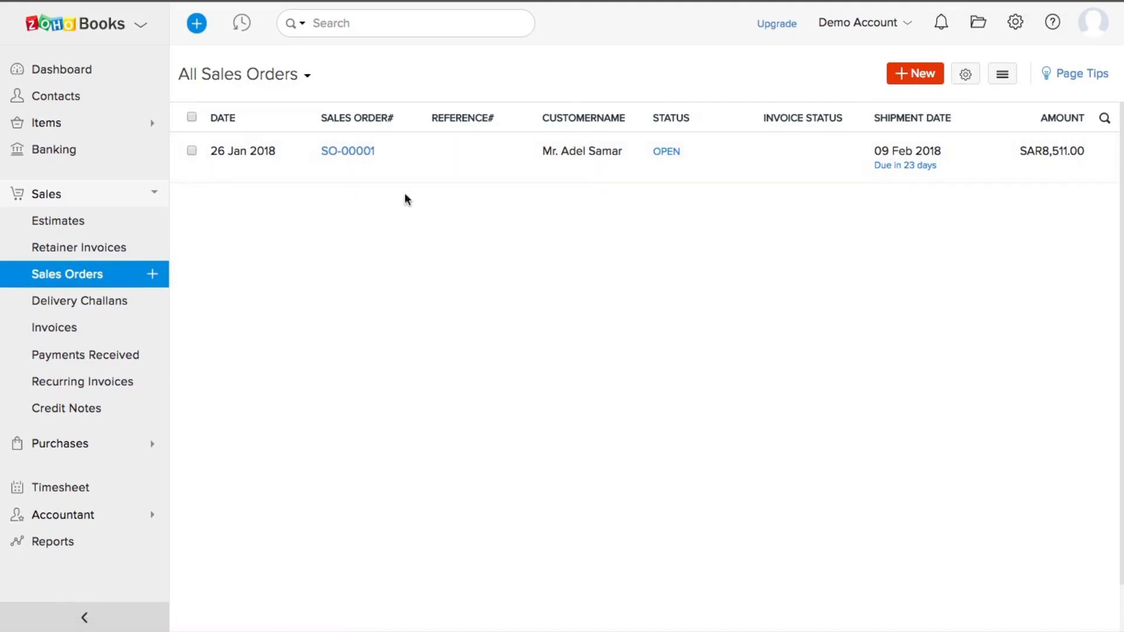
{"action": "left_click", "coordinate": [80, 305]}
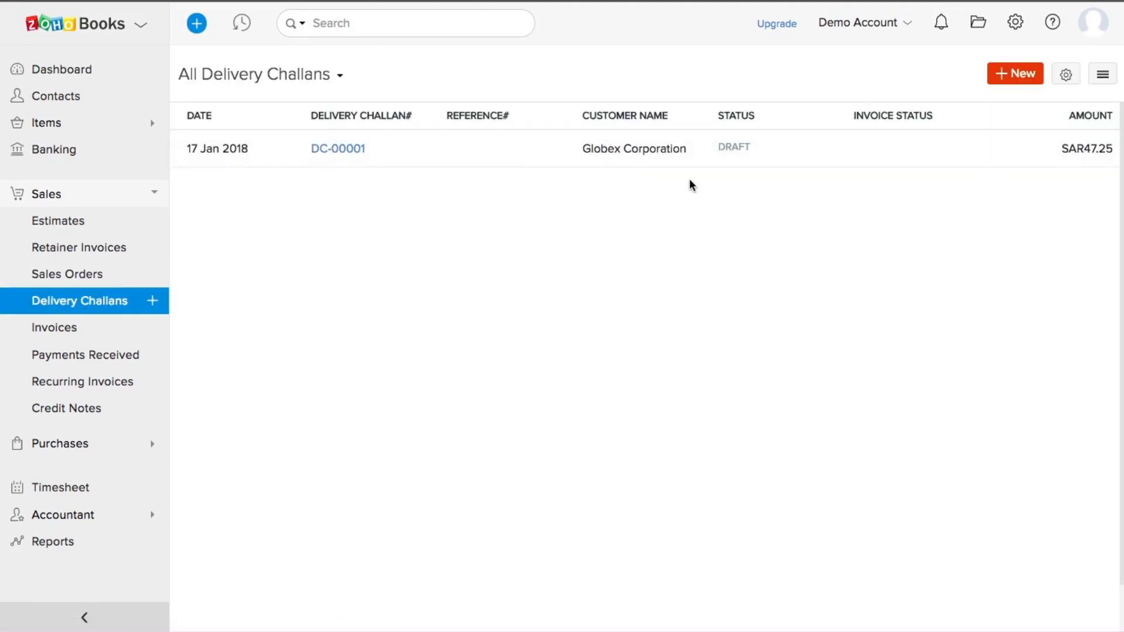
{"action": "left_click", "coordinate": [61, 332]}
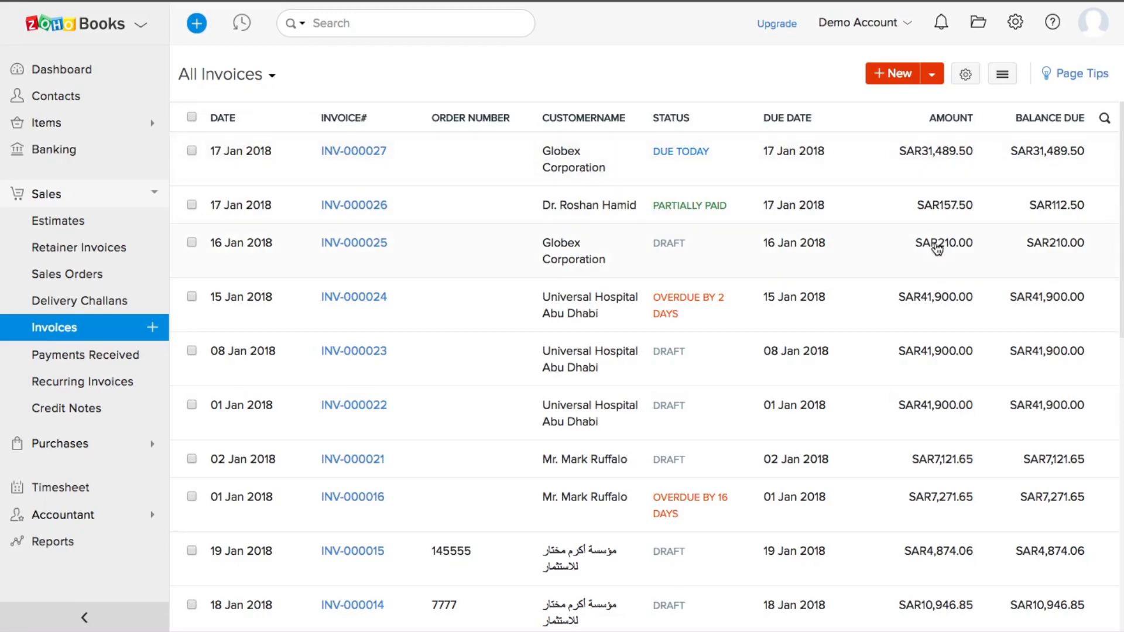
Step: Open a blank invoice INV-000028 after checking the New and list-options menus
{"action": "scroll", "coordinate": [937, 249], "scroll_direction": "down", "scroll_amount": 10}
{"action": "scroll", "coordinate": [938, 249], "scroll_direction": "up", "scroll_amount": 8}
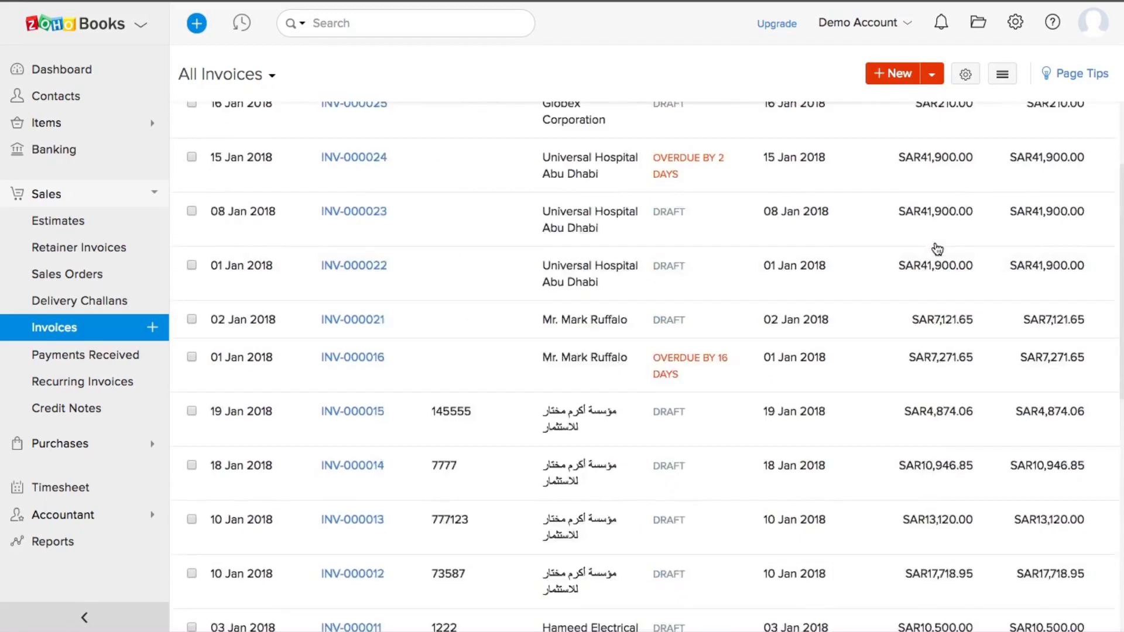
{"action": "scroll", "coordinate": [937, 249], "scroll_direction": "up", "scroll_amount": 3}
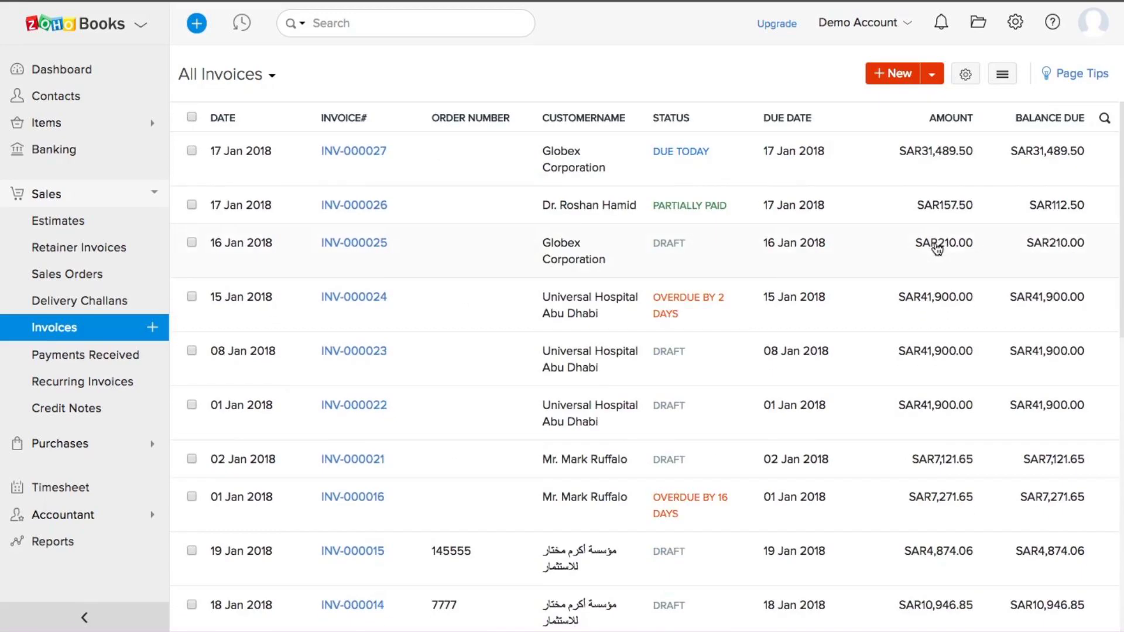
{"action": "left_click", "coordinate": [932, 74]}
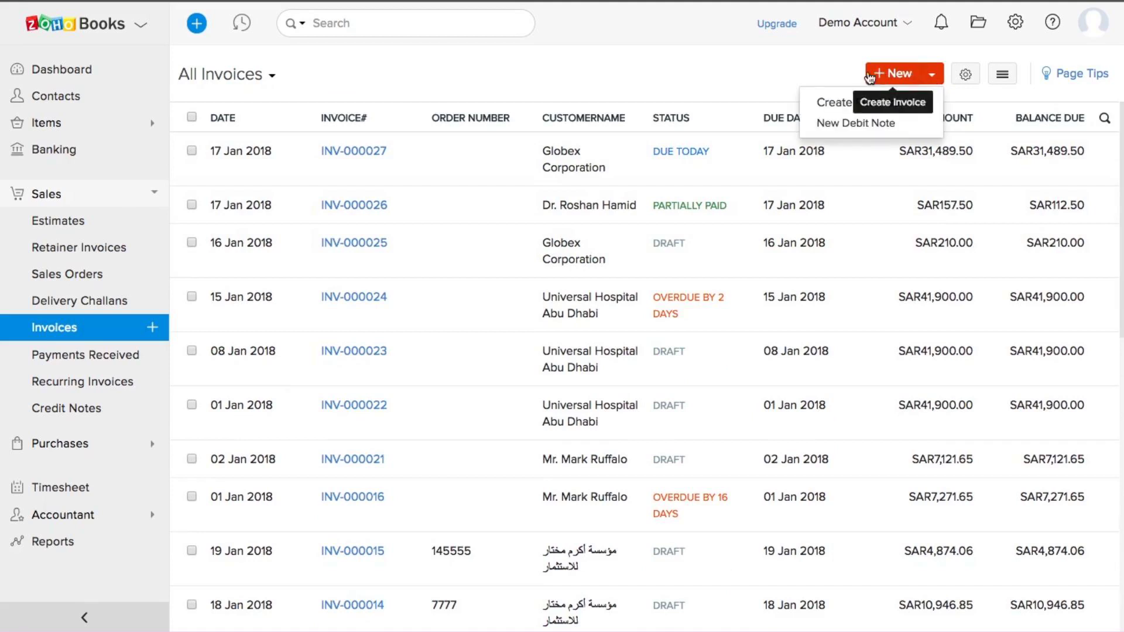
{"action": "left_click", "coordinate": [849, 73]}
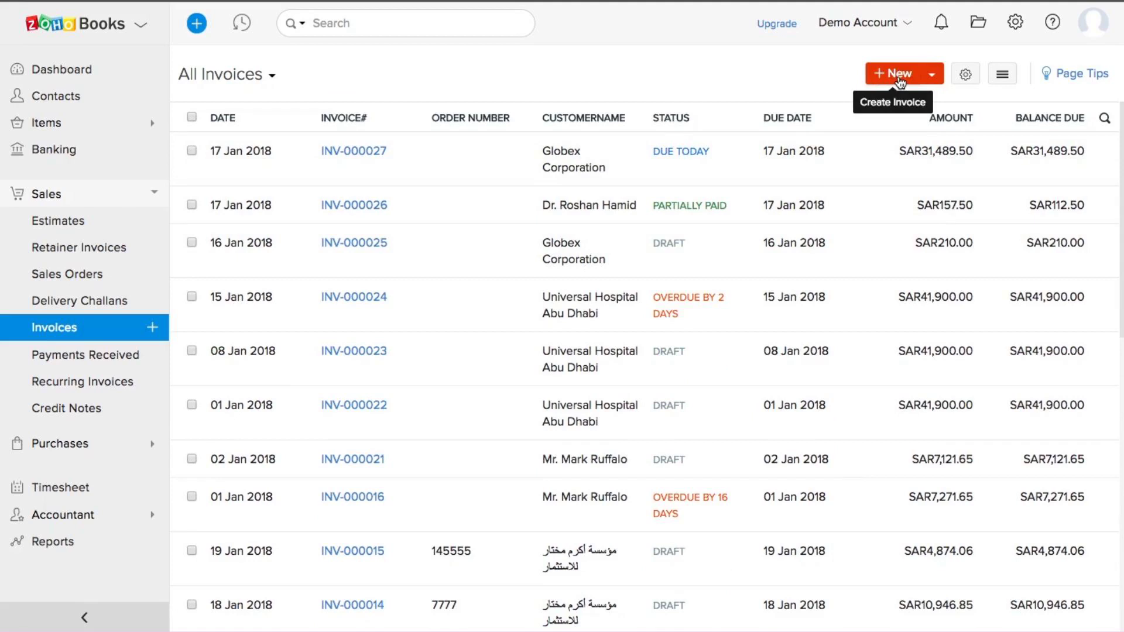
{"action": "left_click", "coordinate": [1002, 76]}
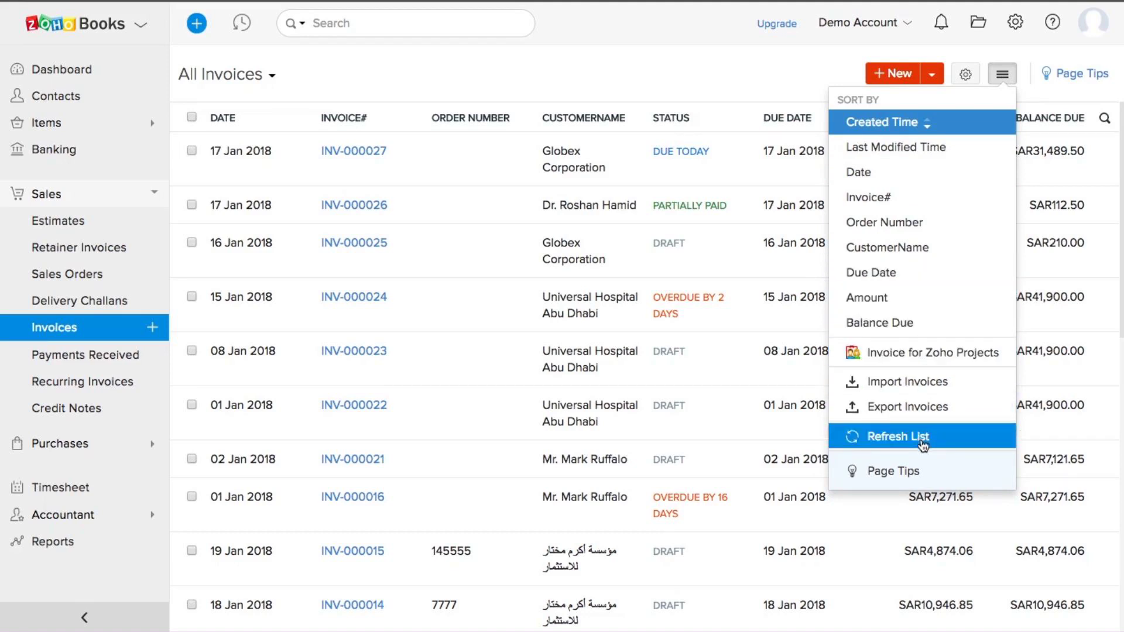
{"action": "left_click", "coordinate": [807, 82]}
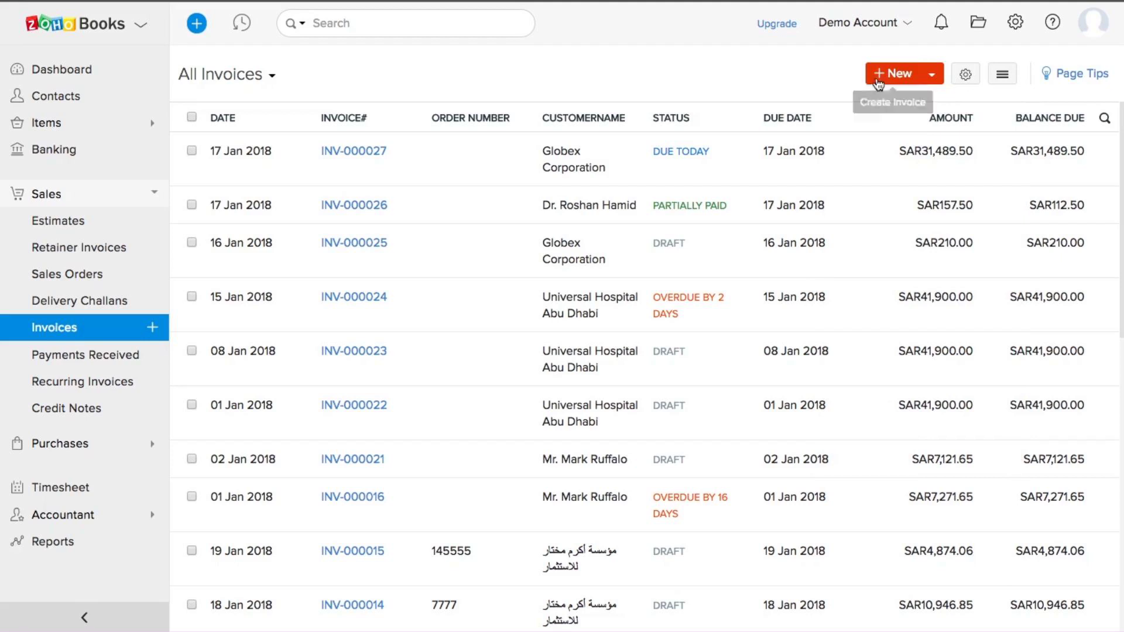
{"action": "left_click", "coordinate": [893, 74]}
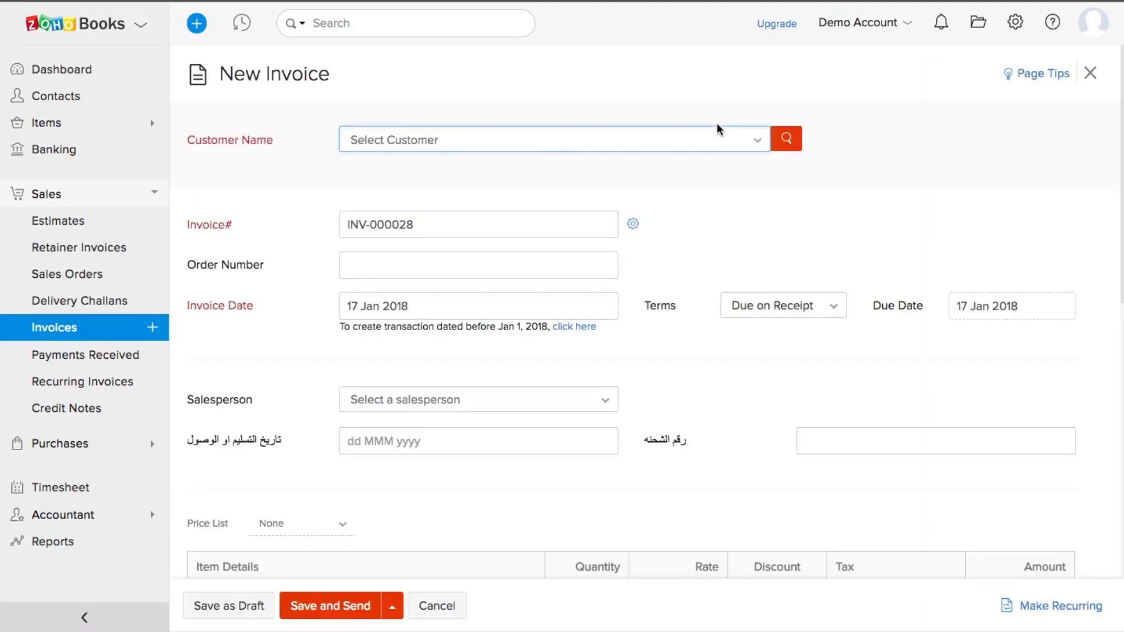
Step: Search 'glo' and set Globex Corporation as the customer on invoice INV-000028
{"action": "left_click", "coordinate": [501, 150]}
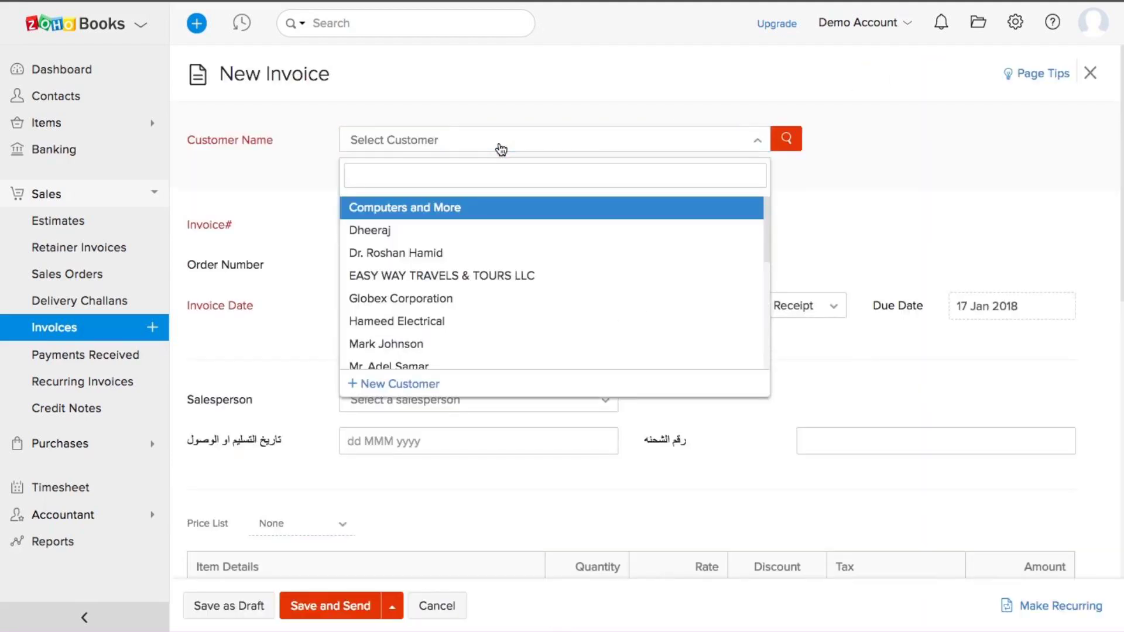
{"action": "type", "text": "glo"}
{"action": "left_click", "coordinate": [455, 210]}
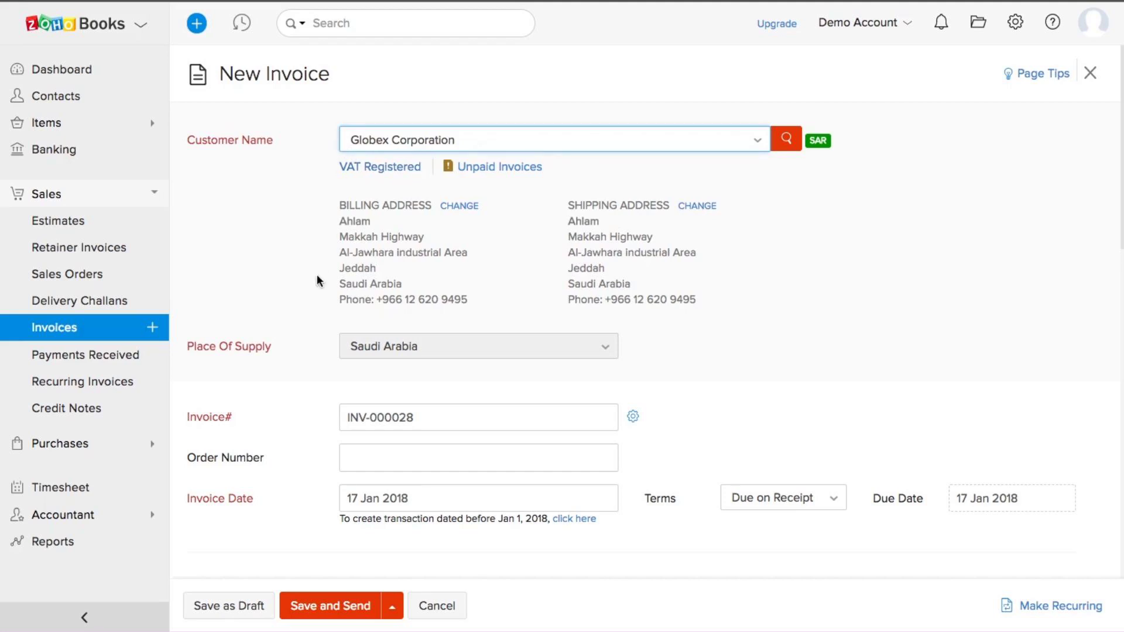
Step: Keep the invoice date 17 Jan 2018 and leave the salesperson unassigned
{"action": "scroll", "coordinate": [317, 275], "scroll_direction": "down", "scroll_amount": 2}
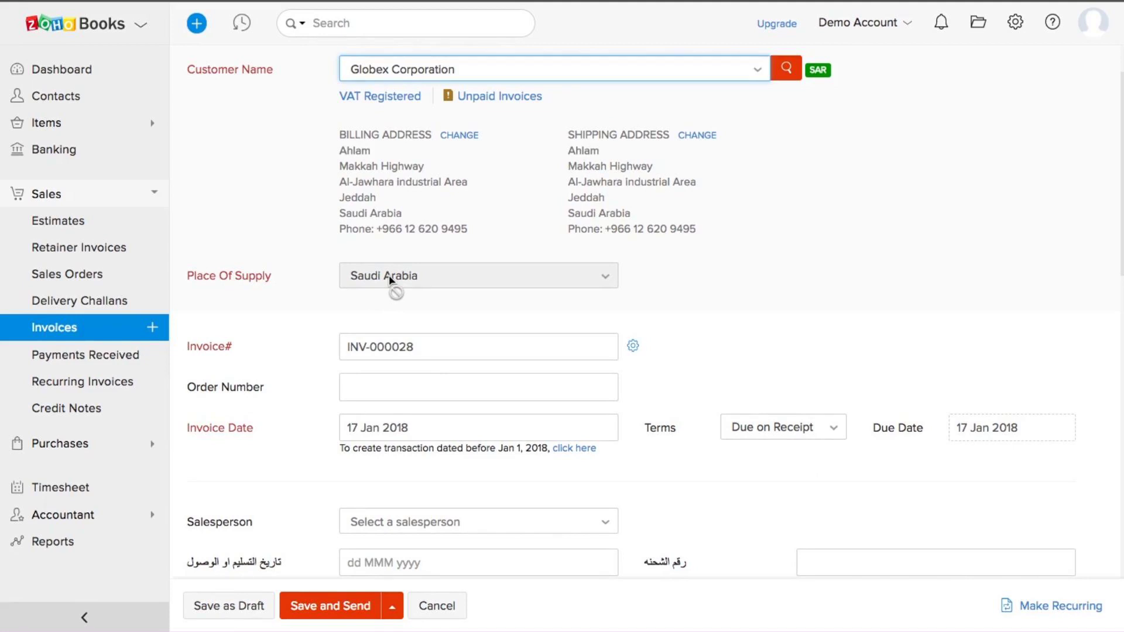
{"action": "scroll", "coordinate": [389, 275], "scroll_direction": "down", "scroll_amount": 1}
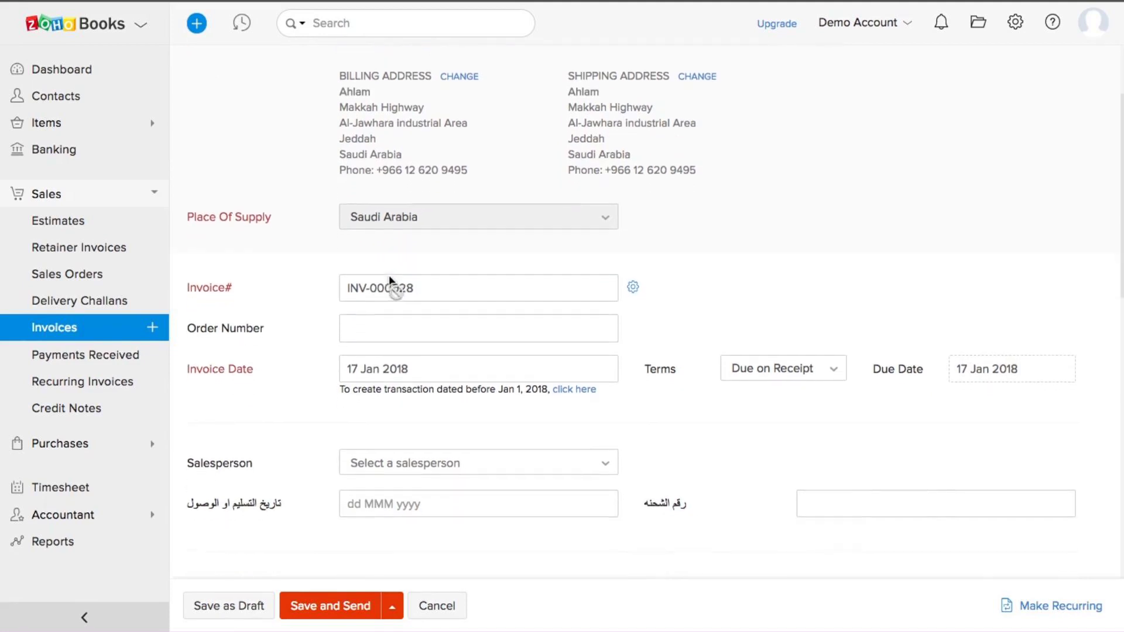
{"action": "scroll", "coordinate": [434, 286], "scroll_direction": "down", "scroll_amount": 1}
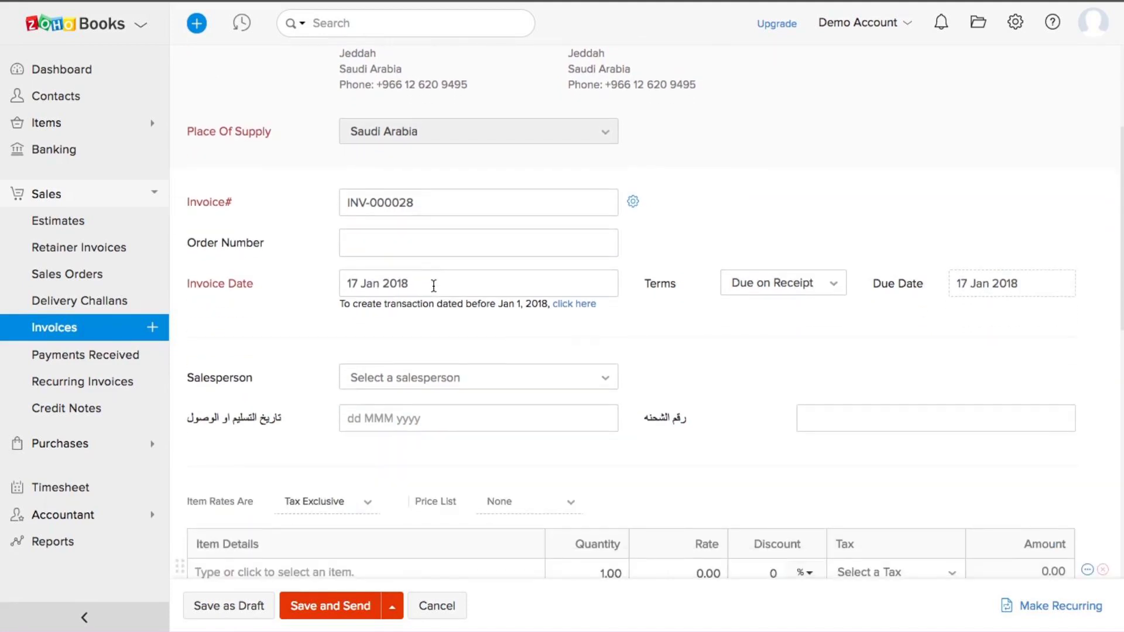
{"action": "scroll", "coordinate": [433, 285], "scroll_direction": "down", "scroll_amount": 1}
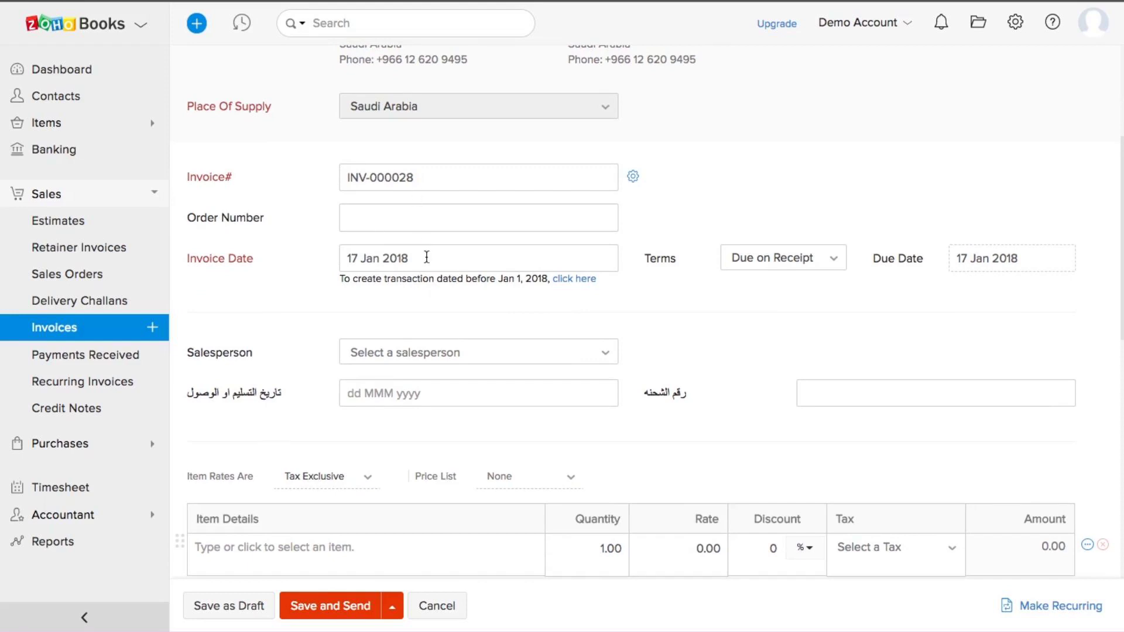
{"action": "scroll", "coordinate": [426, 257], "scroll_direction": "down", "scroll_amount": 1}
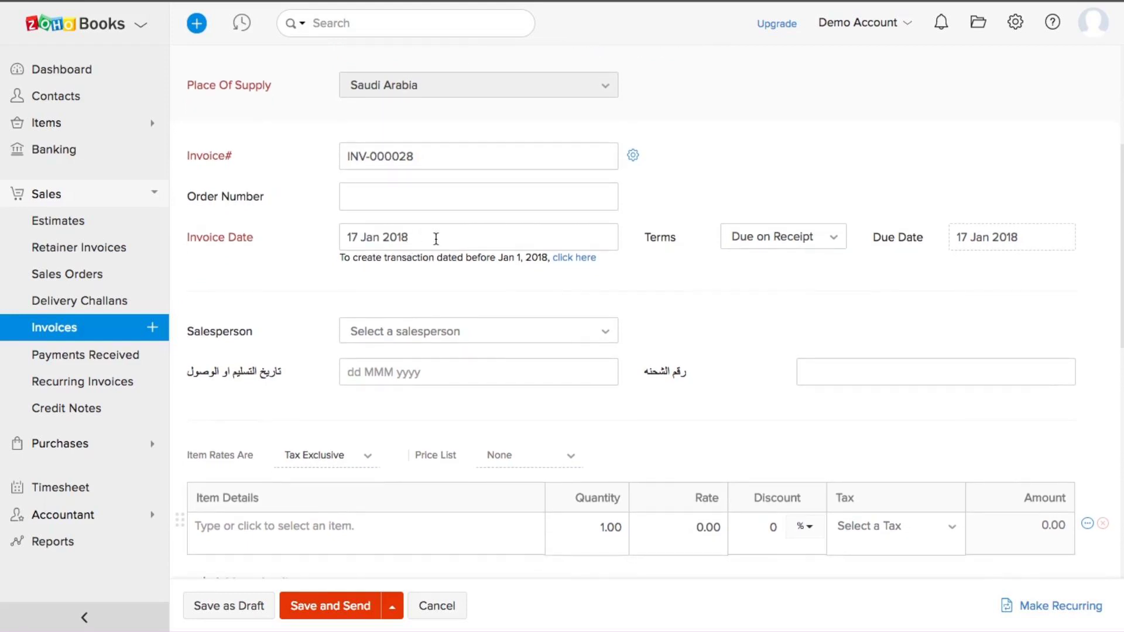
{"action": "left_click", "coordinate": [435, 238]}
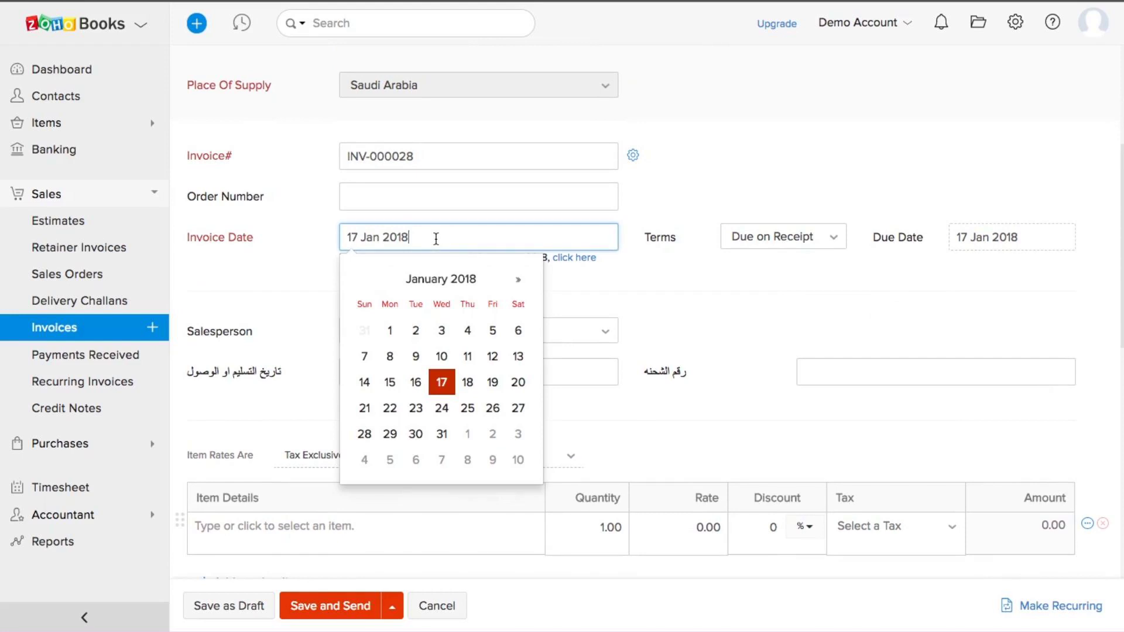
{"action": "left_click", "coordinate": [637, 284]}
{"action": "scroll", "coordinate": [638, 283], "scroll_direction": "down", "scroll_amount": 5}
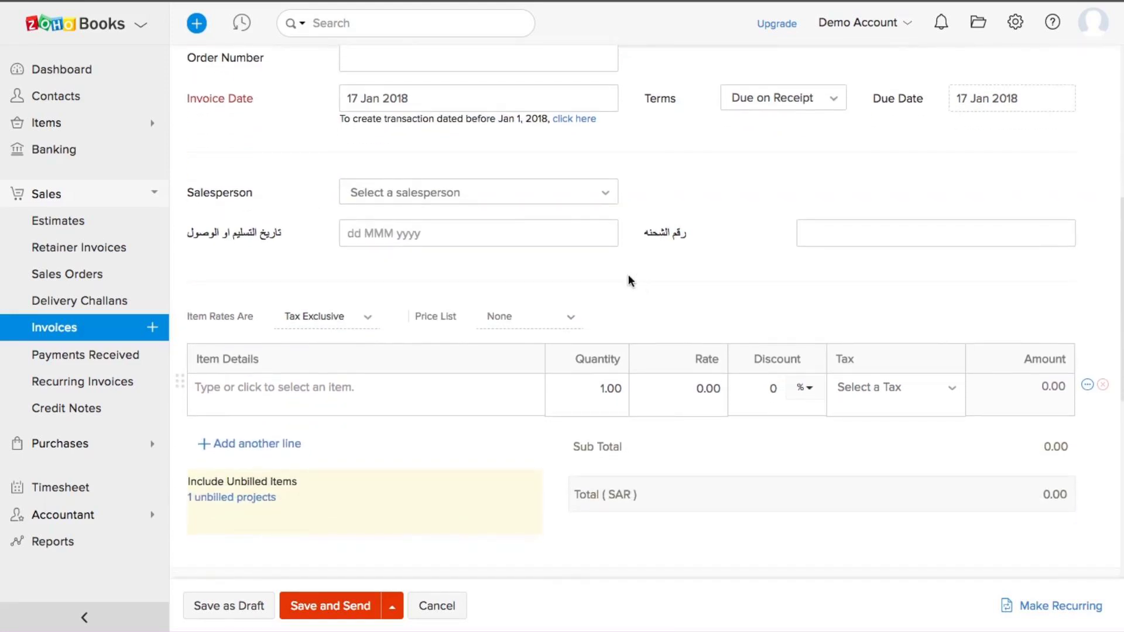
{"action": "left_click", "coordinate": [479, 200]}
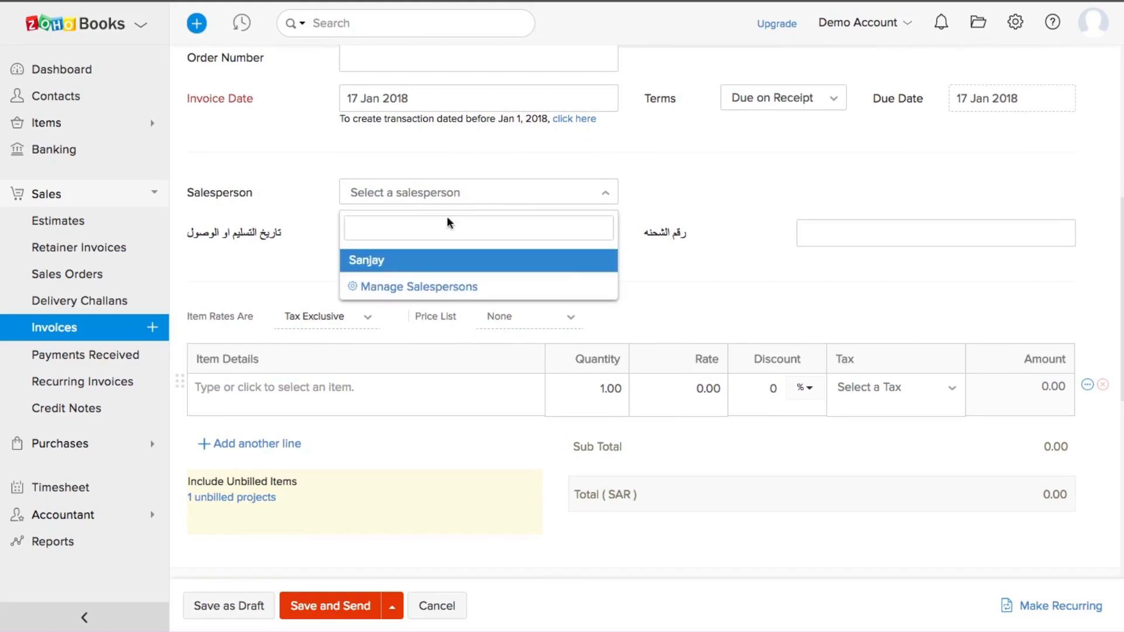
{"action": "left_click", "coordinate": [660, 183]}
{"action": "scroll", "coordinate": [660, 185], "scroll_direction": "down", "scroll_amount": 1}
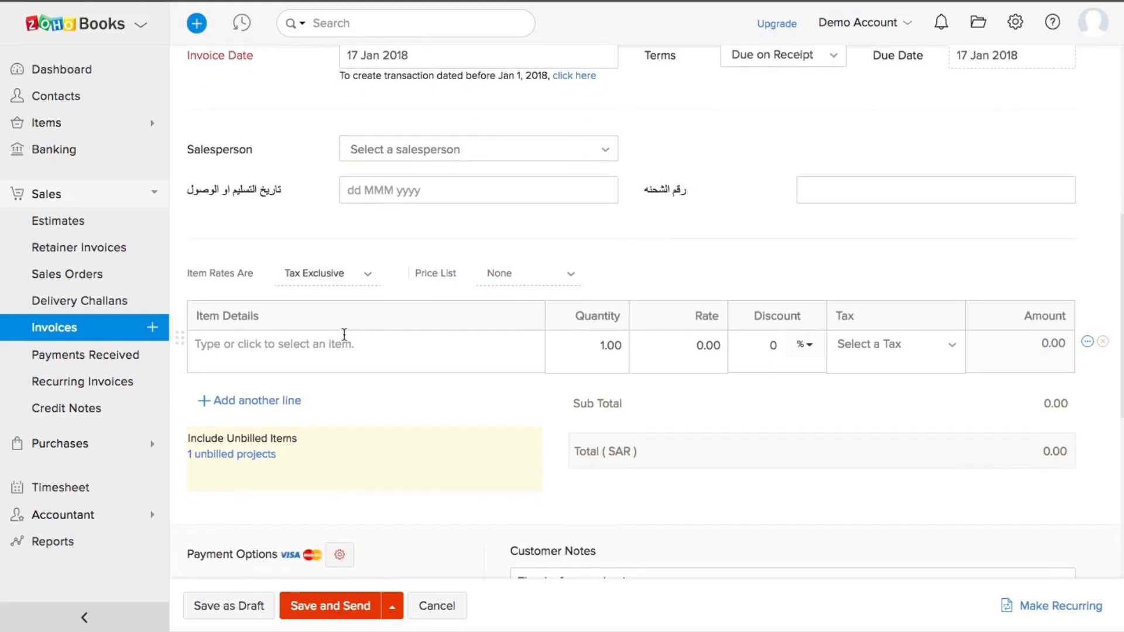
Step: Add Laptop covers as the first line item with Standard Rate [5%] tax
{"action": "left_click", "coordinate": [344, 334]}
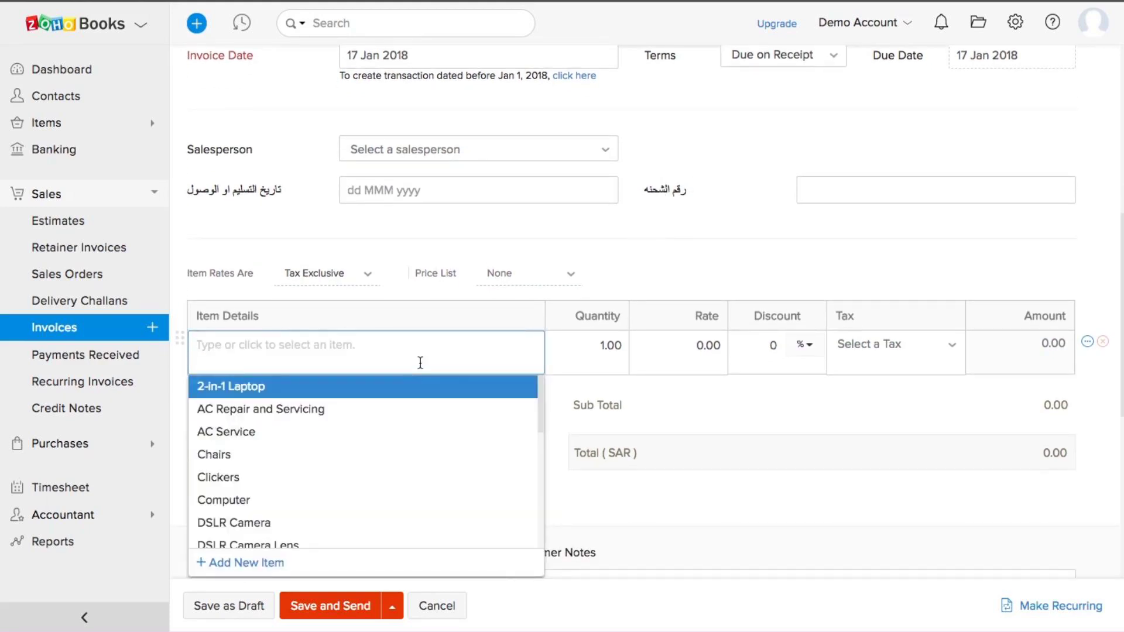
{"action": "scroll", "coordinate": [420, 363], "scroll_direction": "down", "scroll_amount": 1}
{"action": "scroll", "coordinate": [421, 363], "scroll_direction": "up", "scroll_amount": 1}
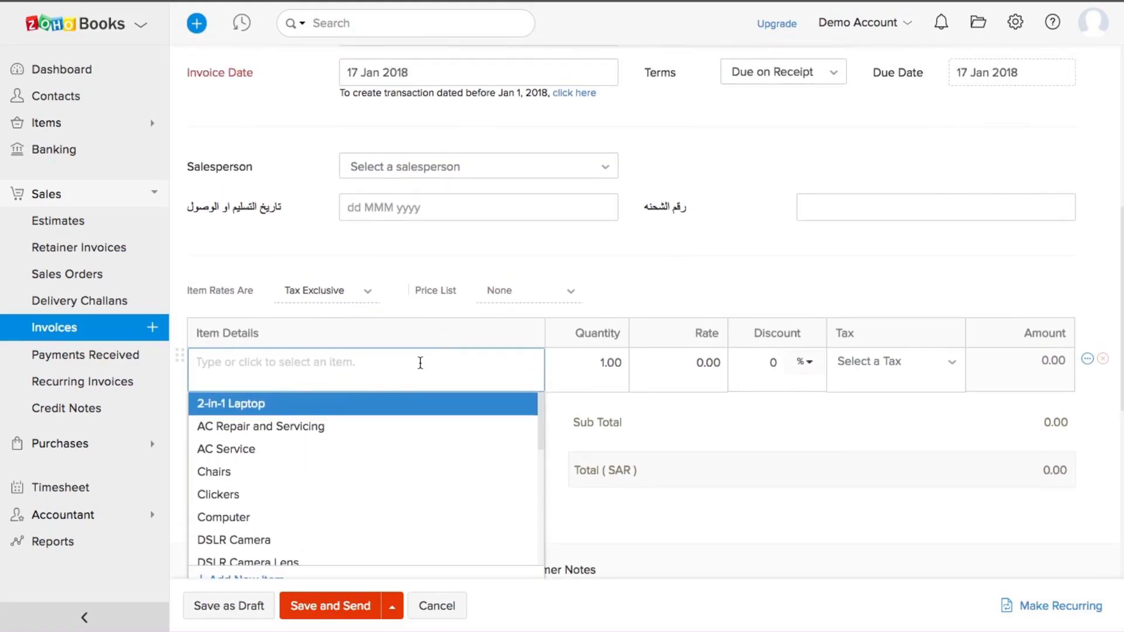
{"action": "type", "text": "lapt"}
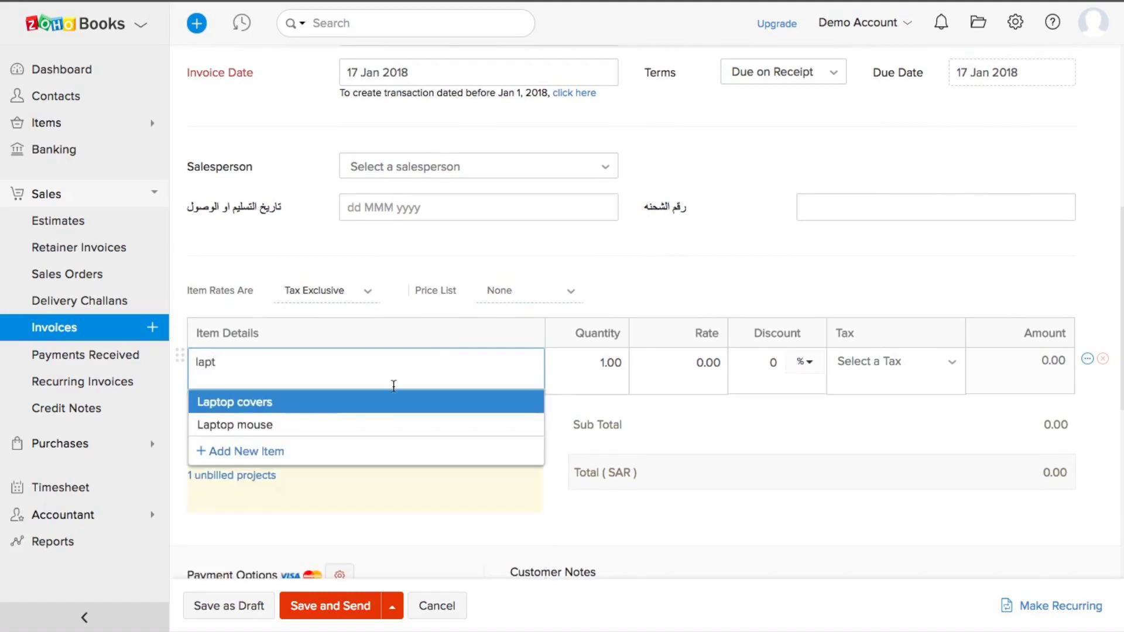
{"action": "left_click", "coordinate": [273, 406]}
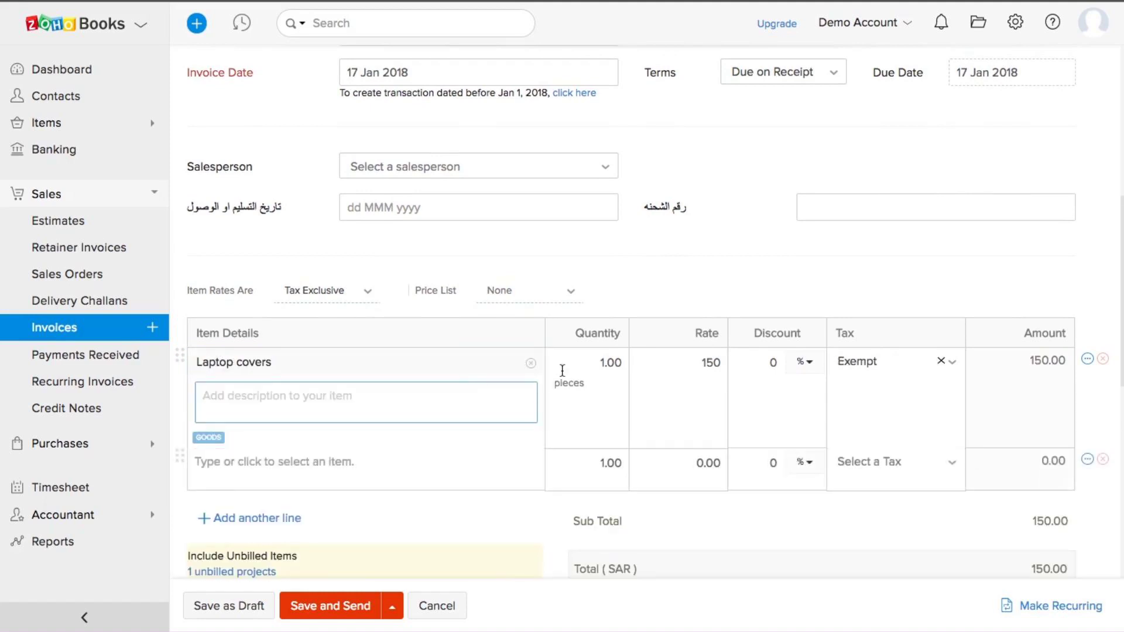
{"action": "scroll", "coordinate": [360, 355], "scroll_direction": "down", "scroll_amount": 1}
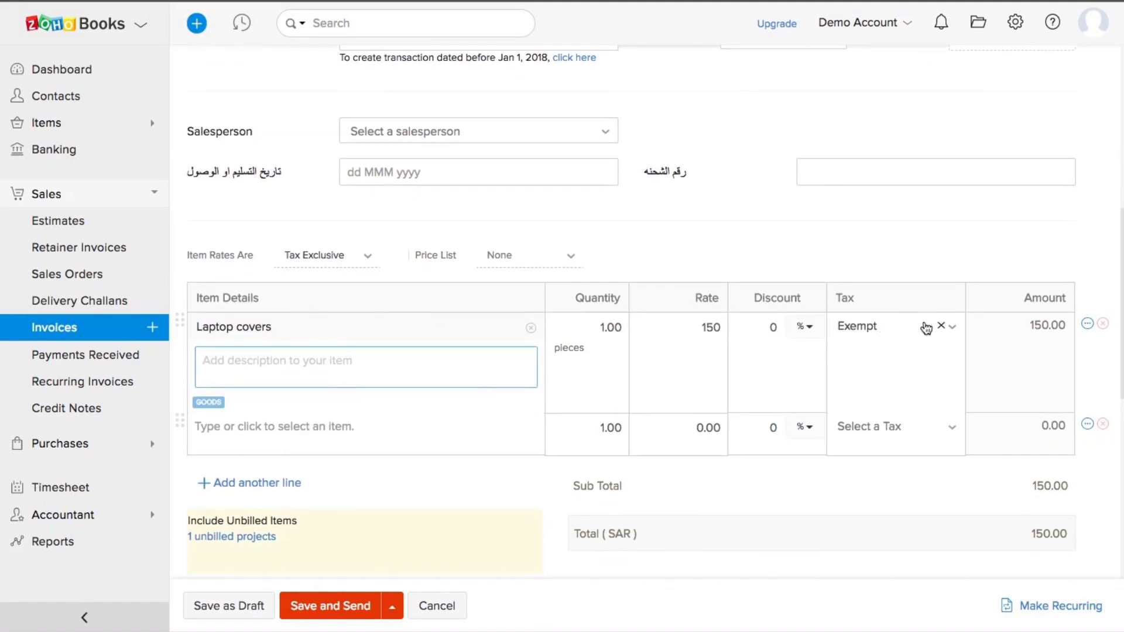
{"action": "left_click", "coordinate": [952, 330]}
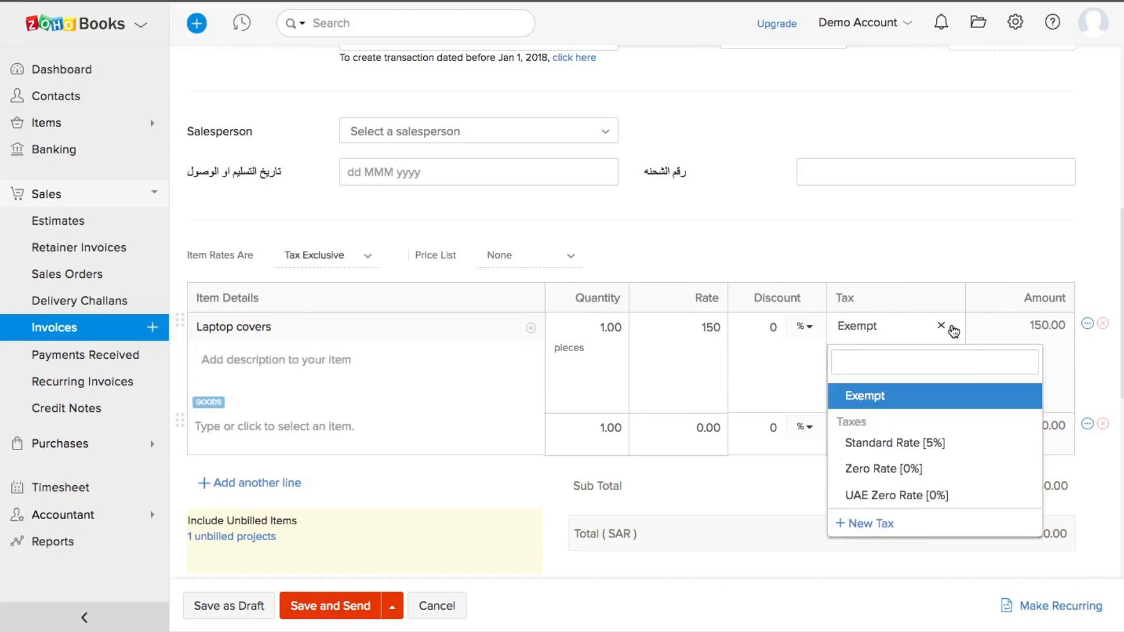
{"action": "left_click", "coordinate": [907, 445]}
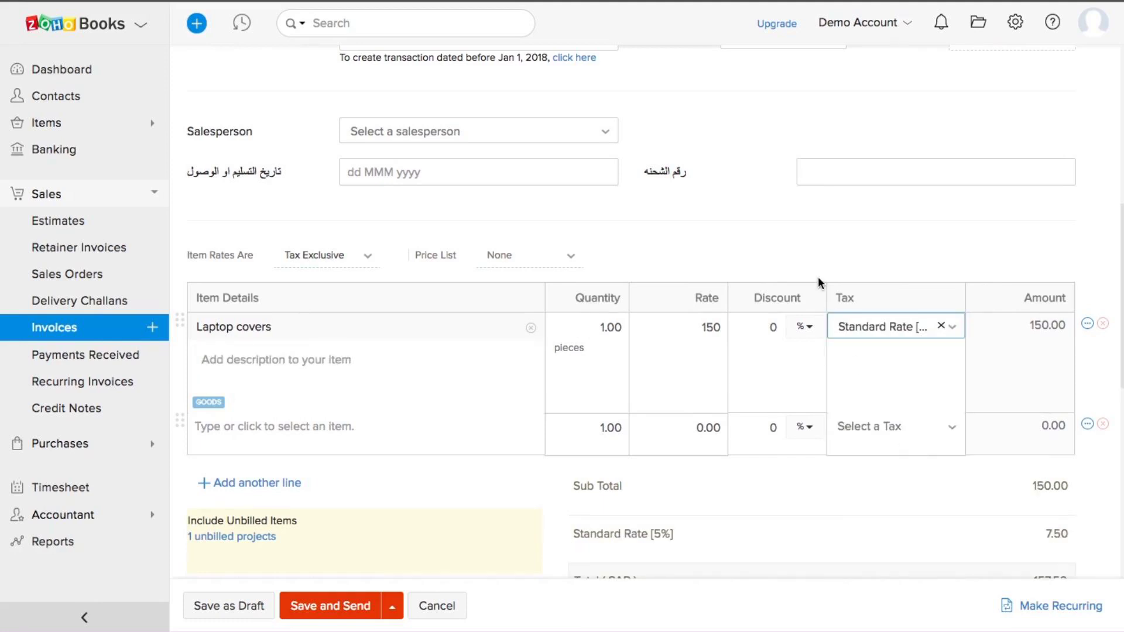
Step: Describe the line as 'Laptop covers of different sizes' and set its quantity to 10
{"action": "scroll", "coordinate": [817, 276], "scroll_direction": "down", "scroll_amount": 1}
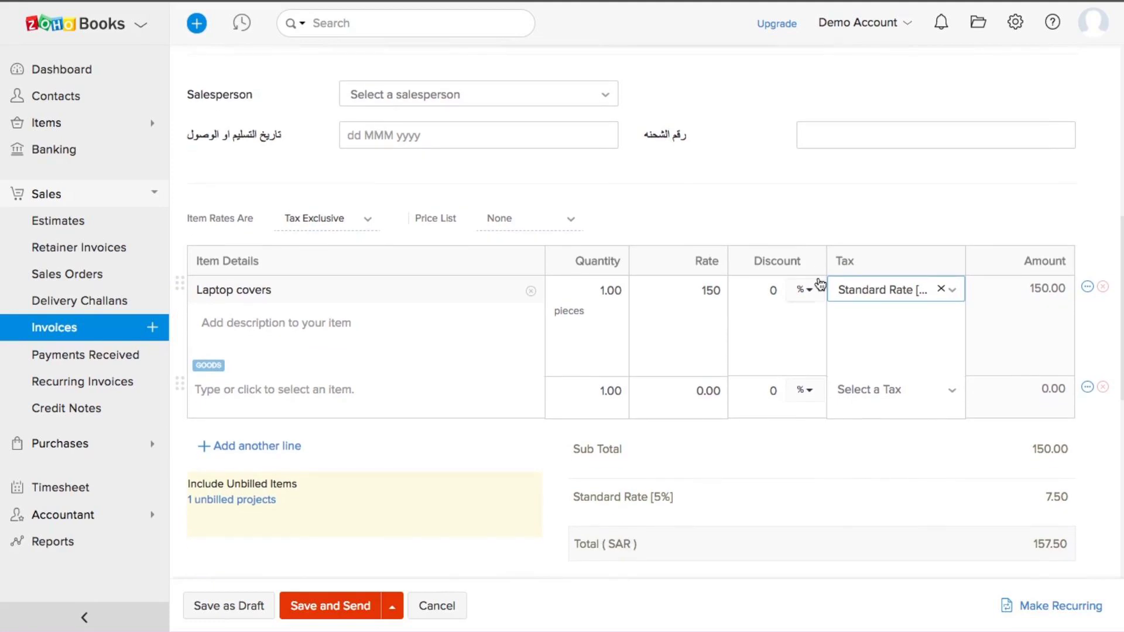
{"action": "left_click", "coordinate": [257, 326]}
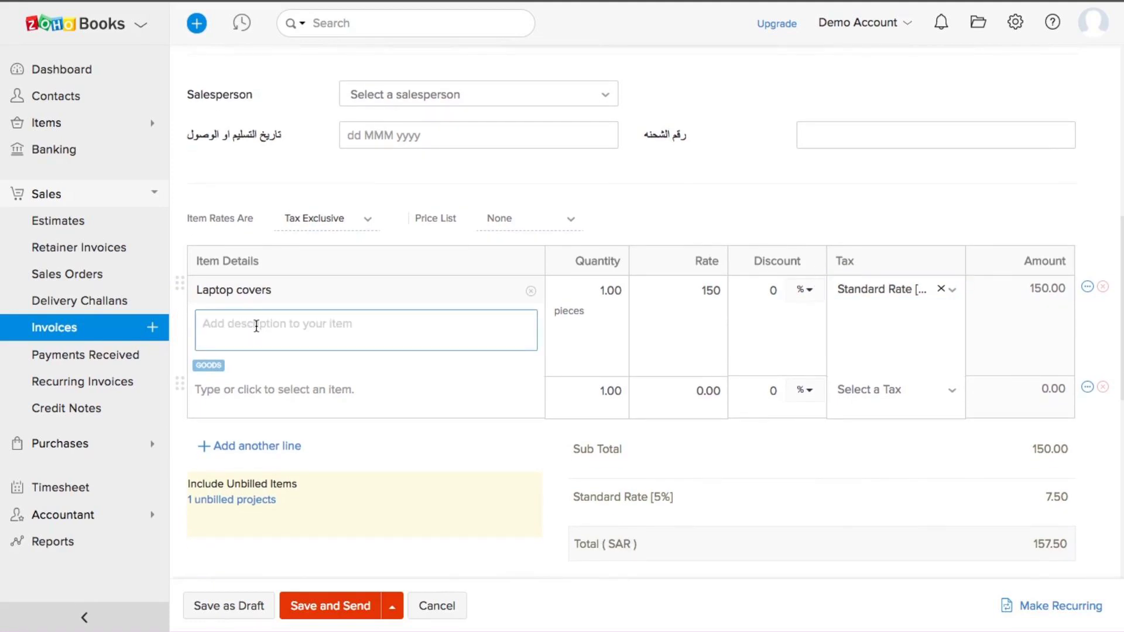
{"action": "type", "text": "Lap"}
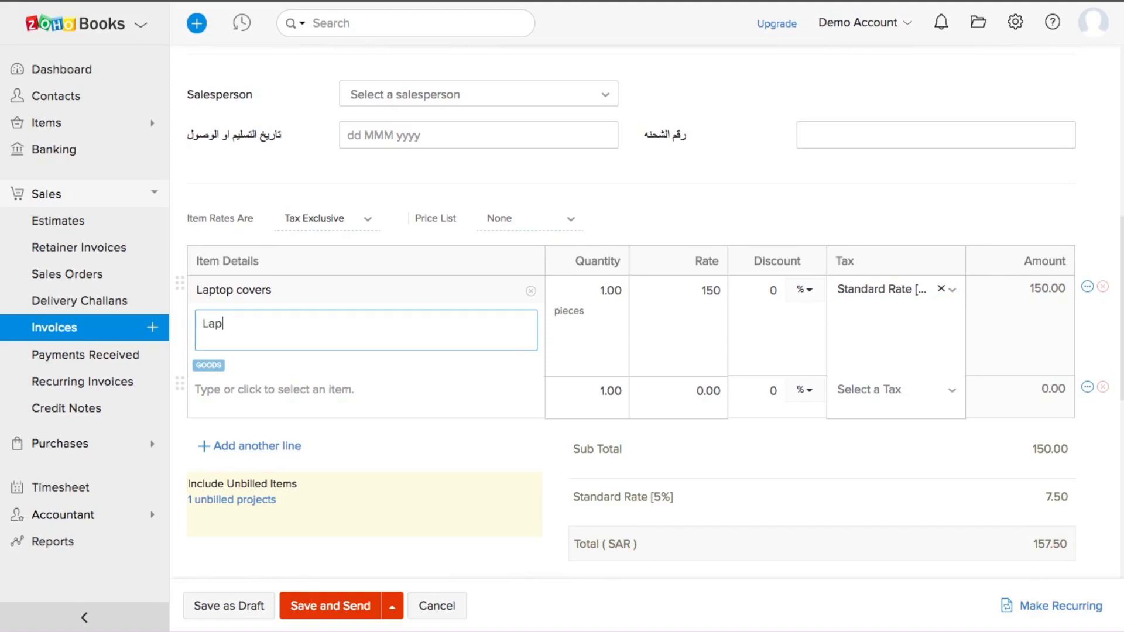
{"action": "type", "text": "top co"}
{"action": "type", "text": "vers of "}
{"action": "type", "text": "fff"}
{"action": "key", "text": "BackSpace"}
{"action": "key", "text": "BackSpace"}
{"action": "key", "text": "BackSpace"}
{"action": "type", "text": "different "}
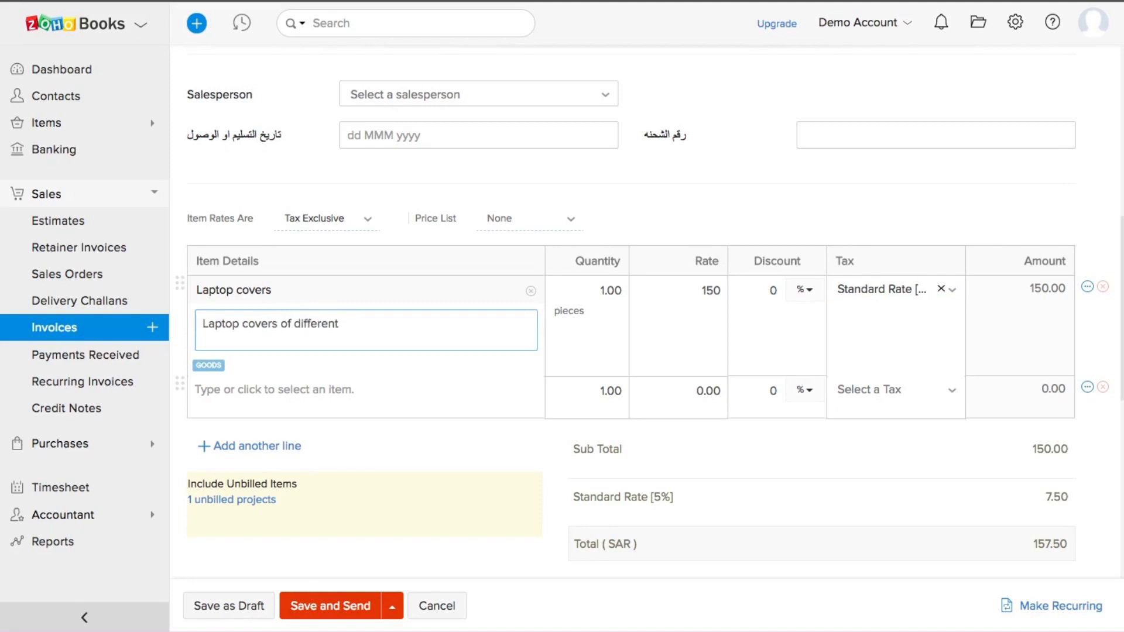
{"action": "type", "text": "sizes"}
{"action": "left_click", "coordinate": [608, 291]}
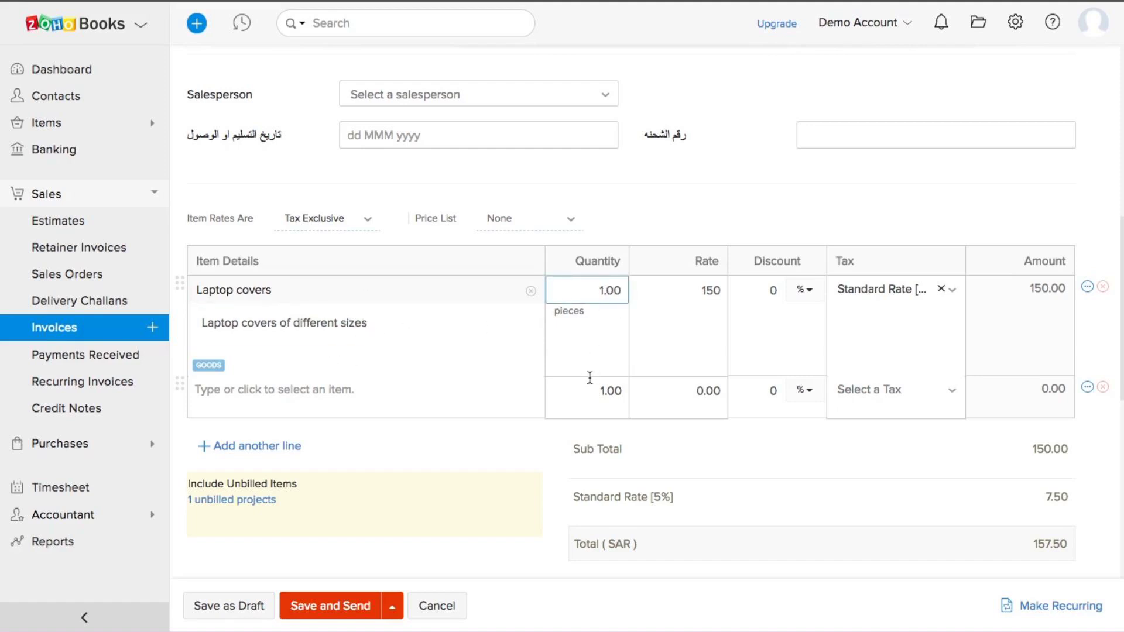
{"action": "key", "text": "Left"}
{"action": "type", "text": "0"}
{"action": "left_click", "coordinate": [463, 474]}
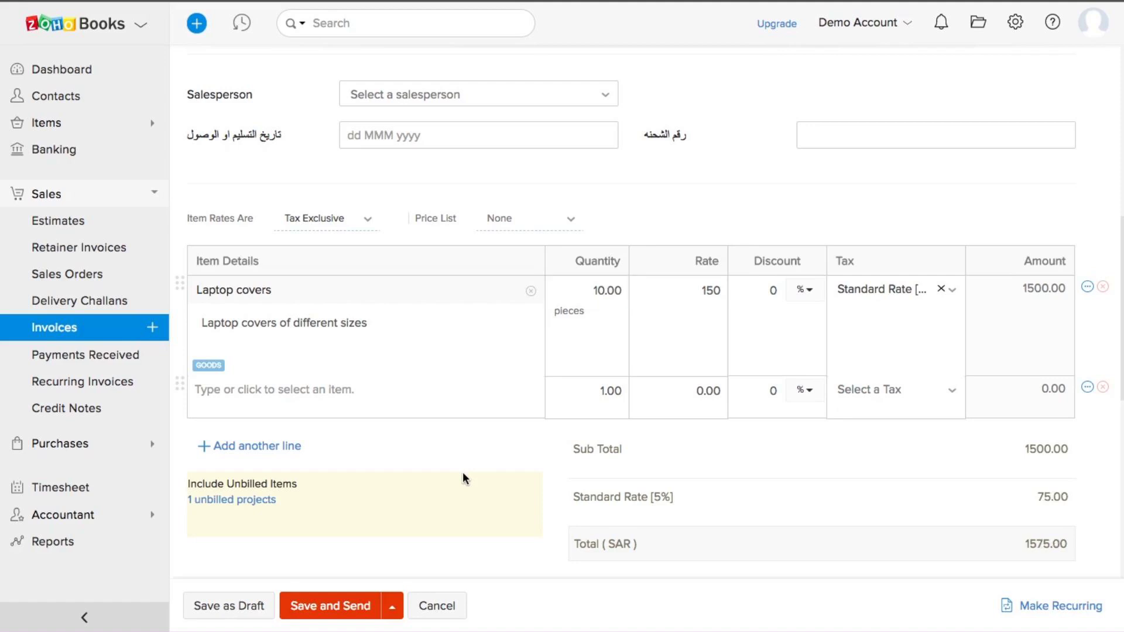
{"action": "scroll", "coordinate": [463, 478], "scroll_direction": "down", "scroll_amount": 3}
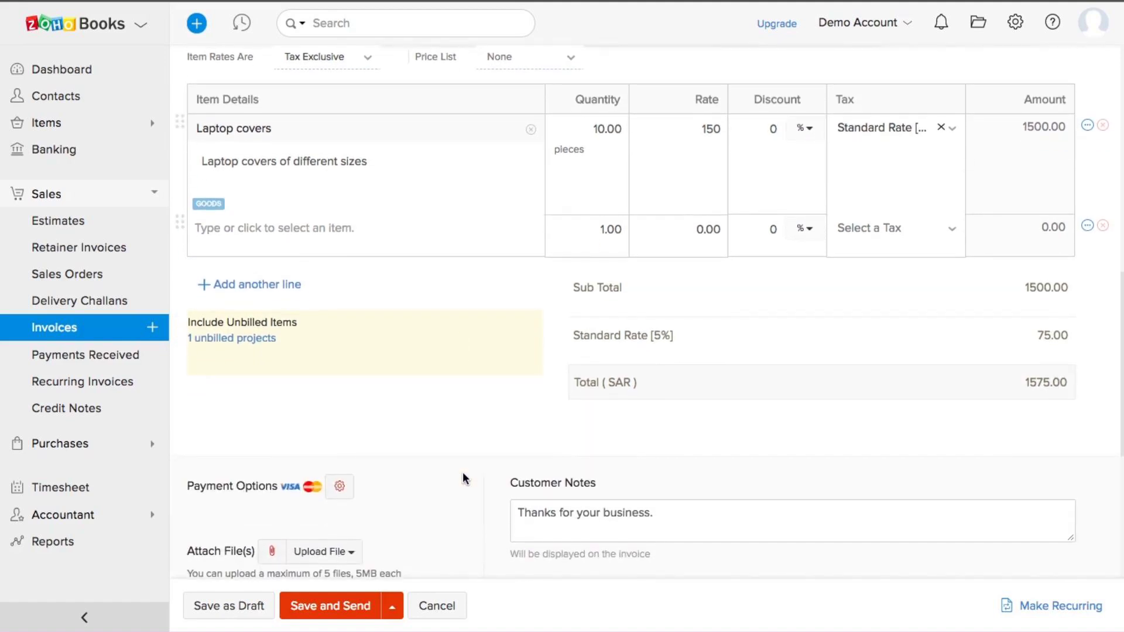
{"action": "scroll", "coordinate": [463, 478], "scroll_direction": "down", "scroll_amount": 1}
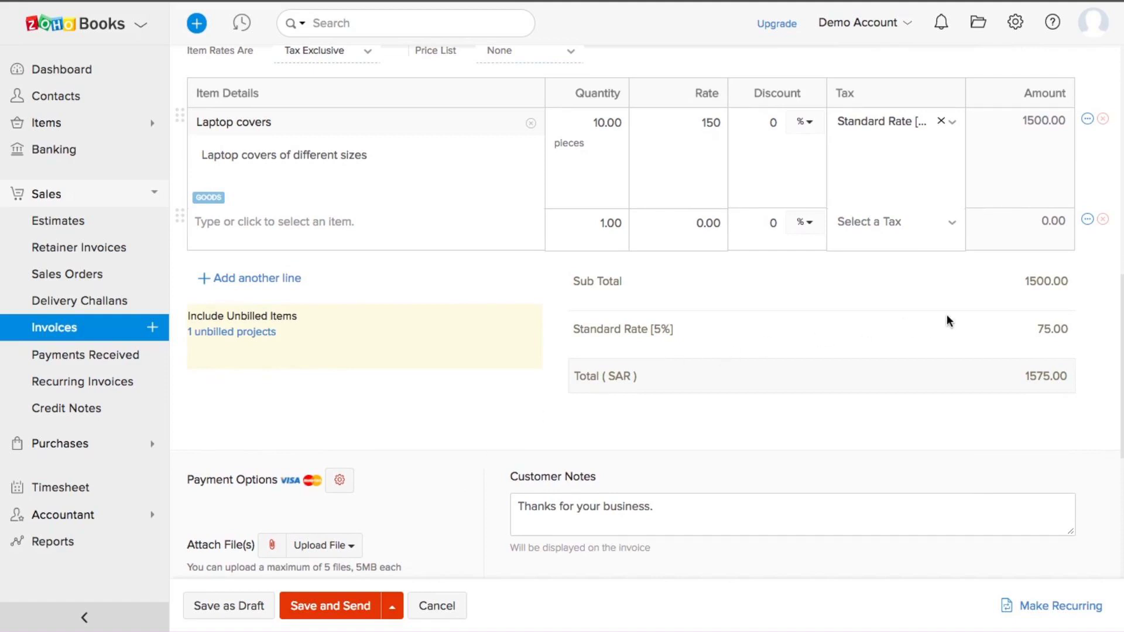
{"action": "scroll", "coordinate": [947, 316], "scroll_direction": "down", "scroll_amount": 1}
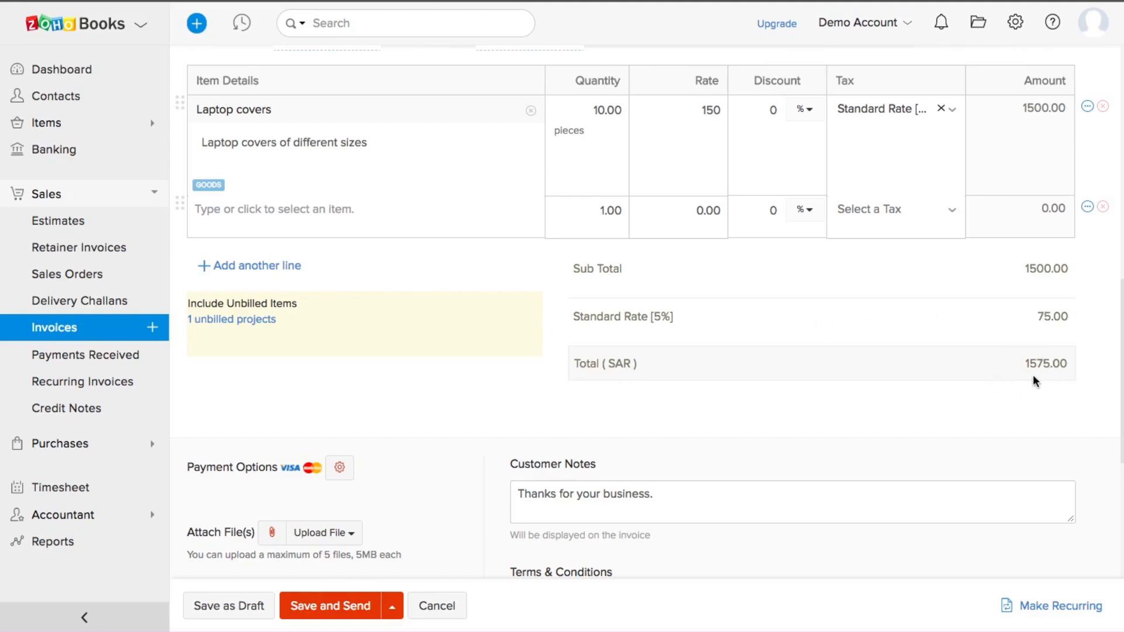
{"action": "scroll", "coordinate": [1034, 377], "scroll_direction": "down", "scroll_amount": 2}
{"action": "scroll", "coordinate": [516, 326], "scroll_direction": "down", "scroll_amount": 1}
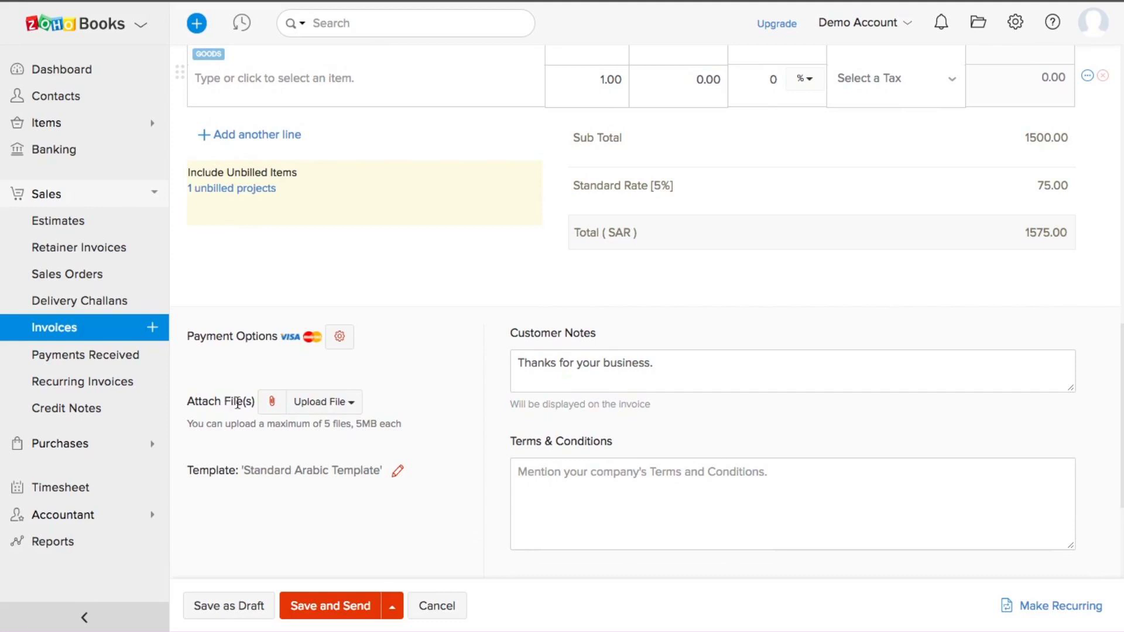
{"action": "scroll", "coordinate": [267, 411], "scroll_direction": "down", "scroll_amount": 1}
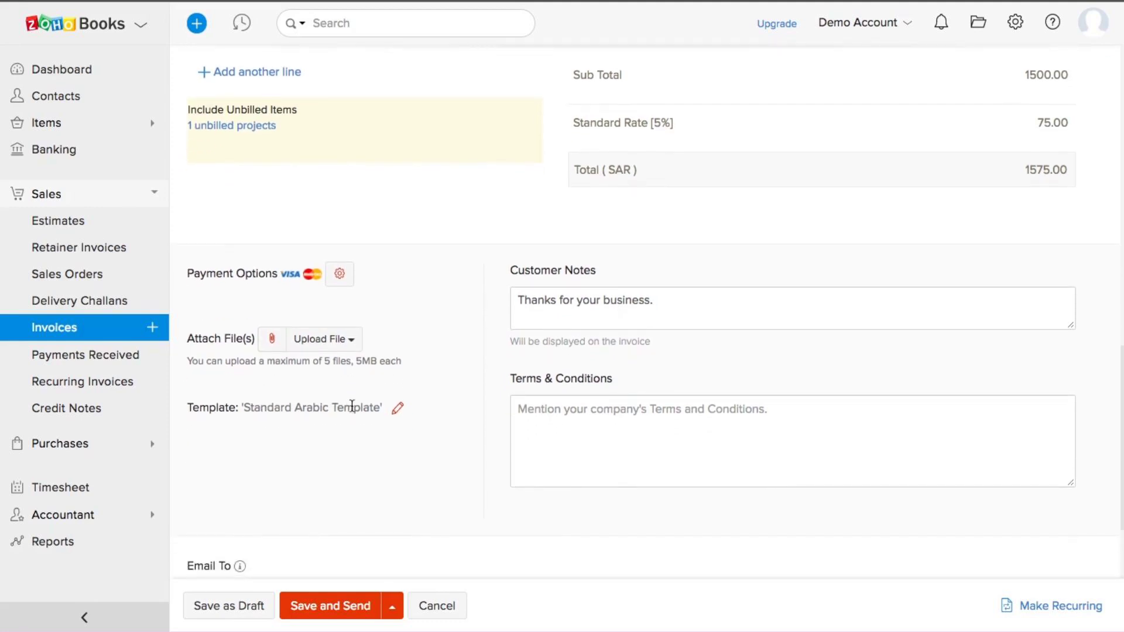
{"action": "scroll", "coordinate": [396, 378], "scroll_direction": "up", "scroll_amount": 3}
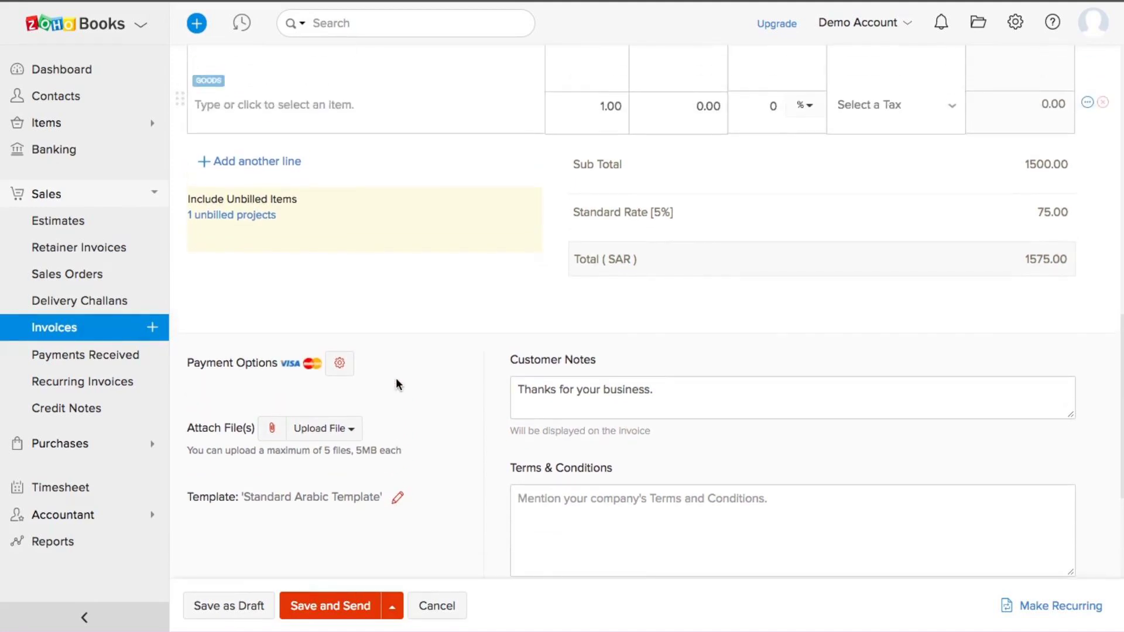
{"action": "scroll", "coordinate": [380, 374], "scroll_direction": "down", "scroll_amount": 5}
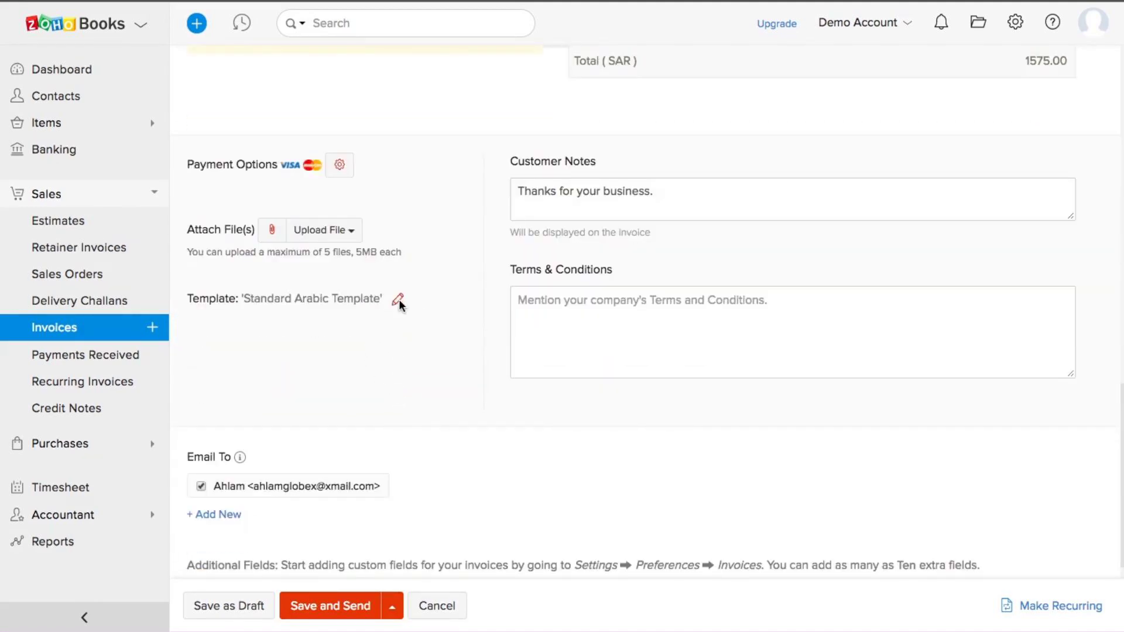
Step: Keep the current invoice template and save INV-000028 for SAR 1,575.00 as a draft
{"action": "left_click", "coordinate": [398, 301]}
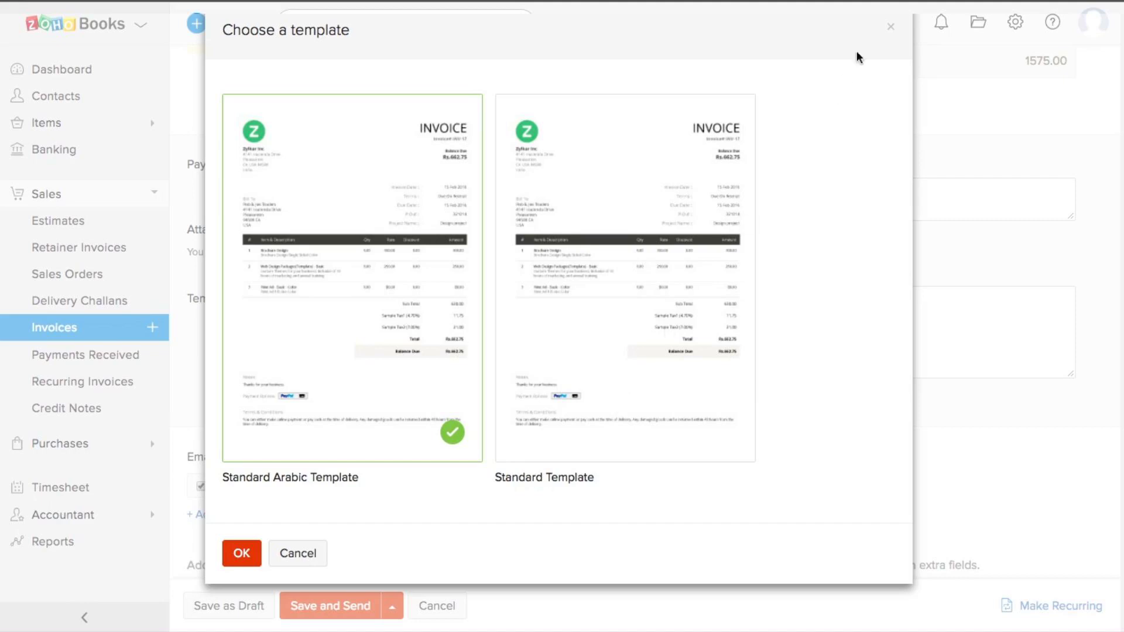
{"action": "left_click", "coordinate": [891, 30]}
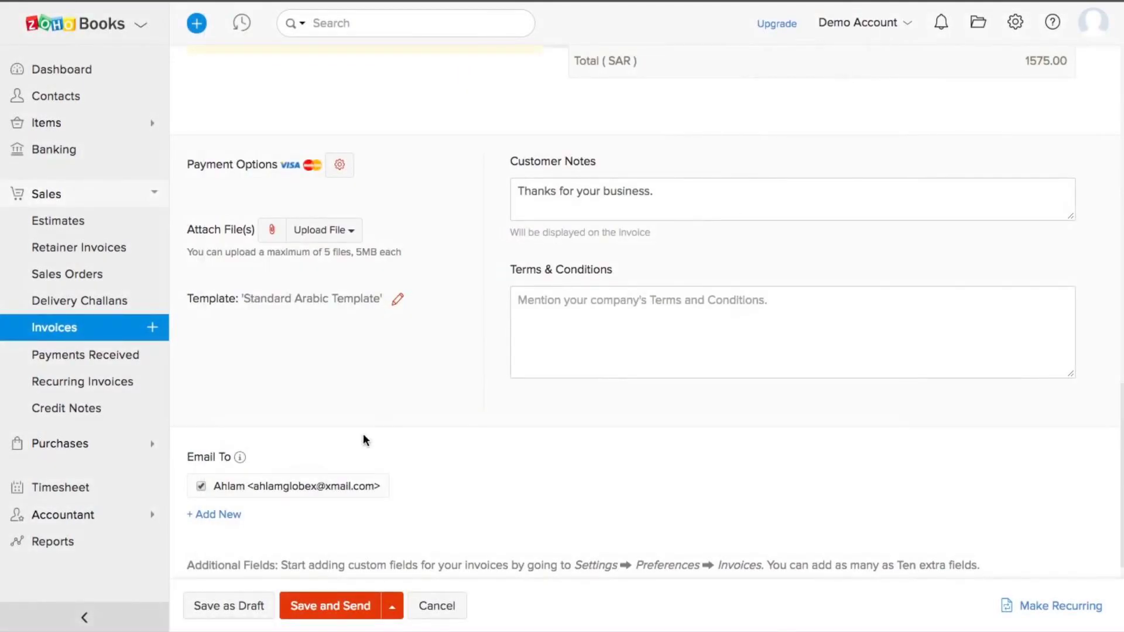
{"action": "left_click", "coordinate": [233, 605]}
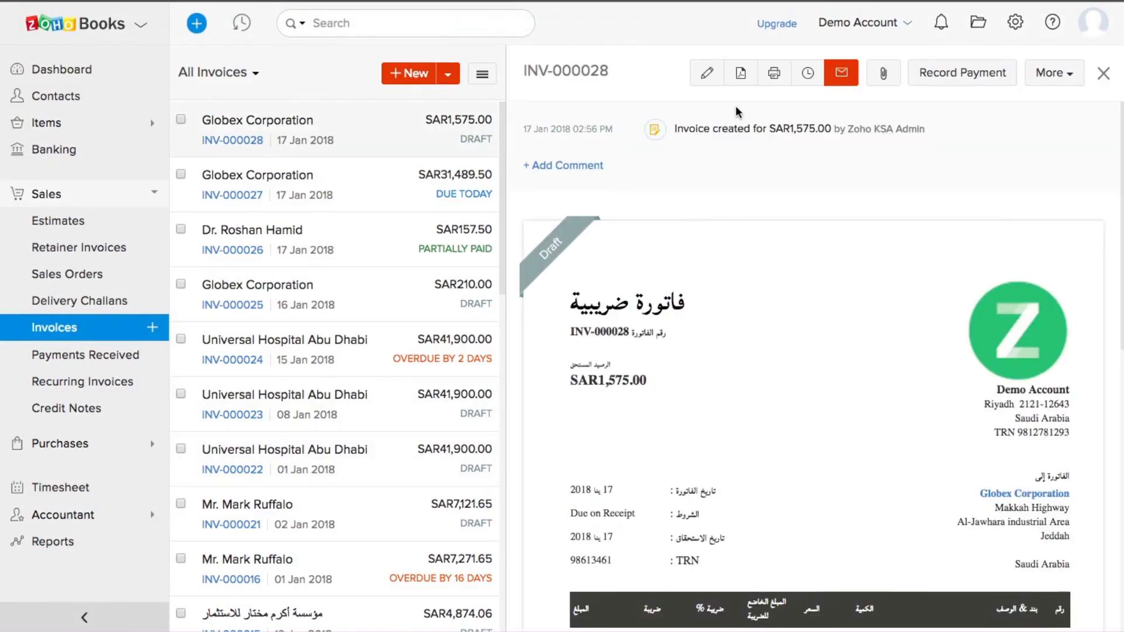
{"action": "scroll", "coordinate": [712, 311], "scroll_direction": "down", "scroll_amount": 4}
{"action": "scroll", "coordinate": [712, 311], "scroll_direction": "down", "scroll_amount": 4}
{"action": "scroll", "coordinate": [712, 311], "scroll_direction": "up", "scroll_amount": 8}
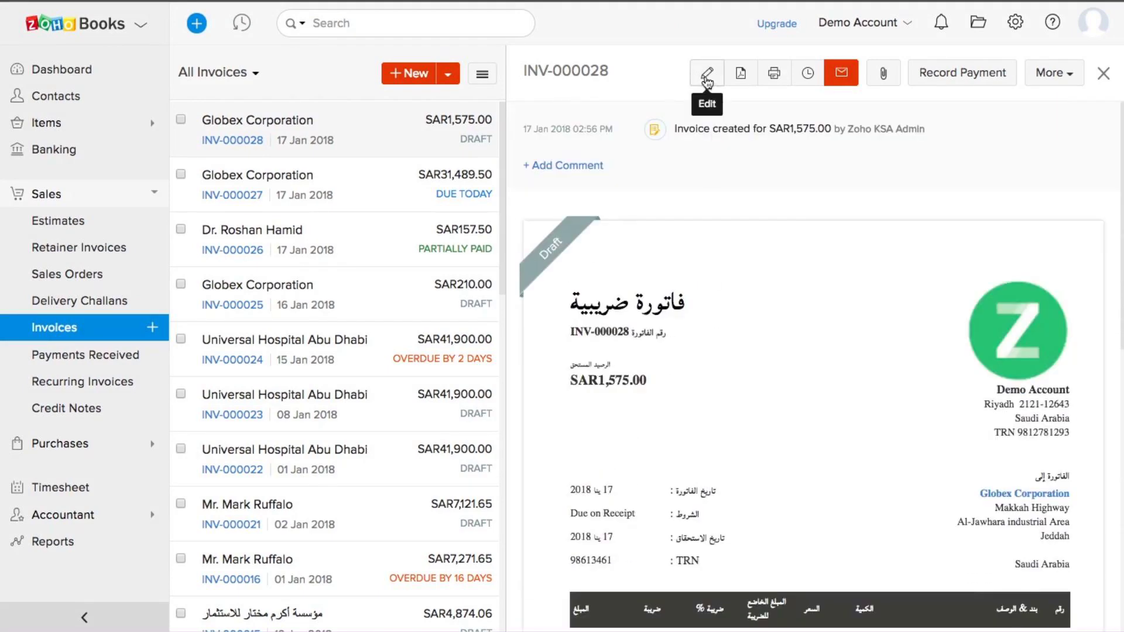
{"action": "scroll", "coordinate": [787, 384], "scroll_direction": "down", "scroll_amount": 5}
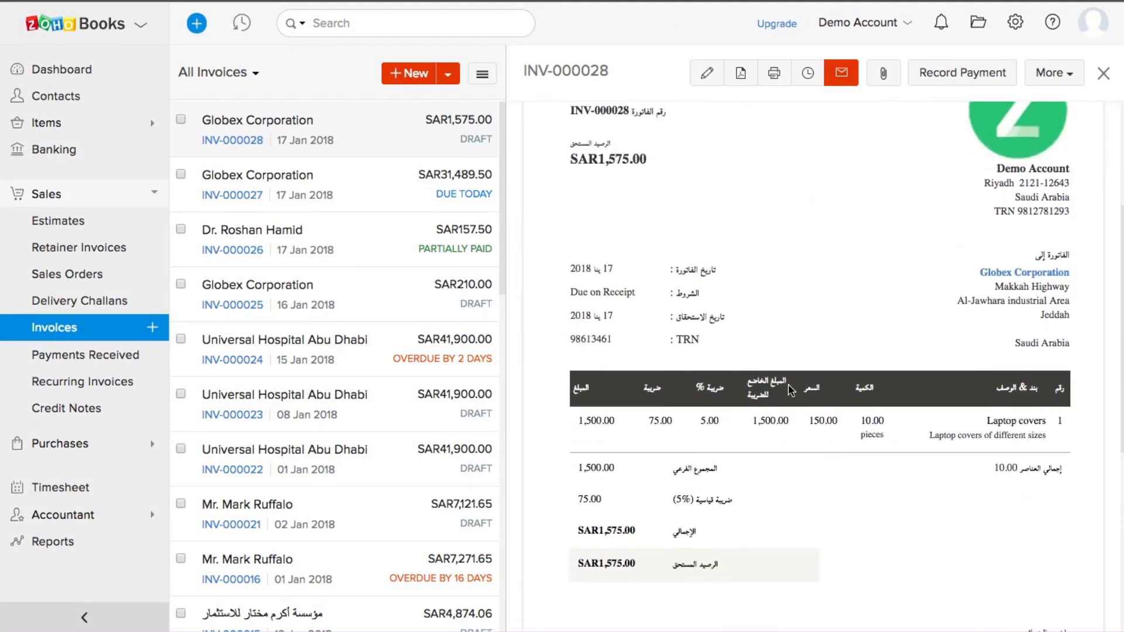
{"action": "scroll", "coordinate": [788, 389], "scroll_direction": "up", "scroll_amount": 5}
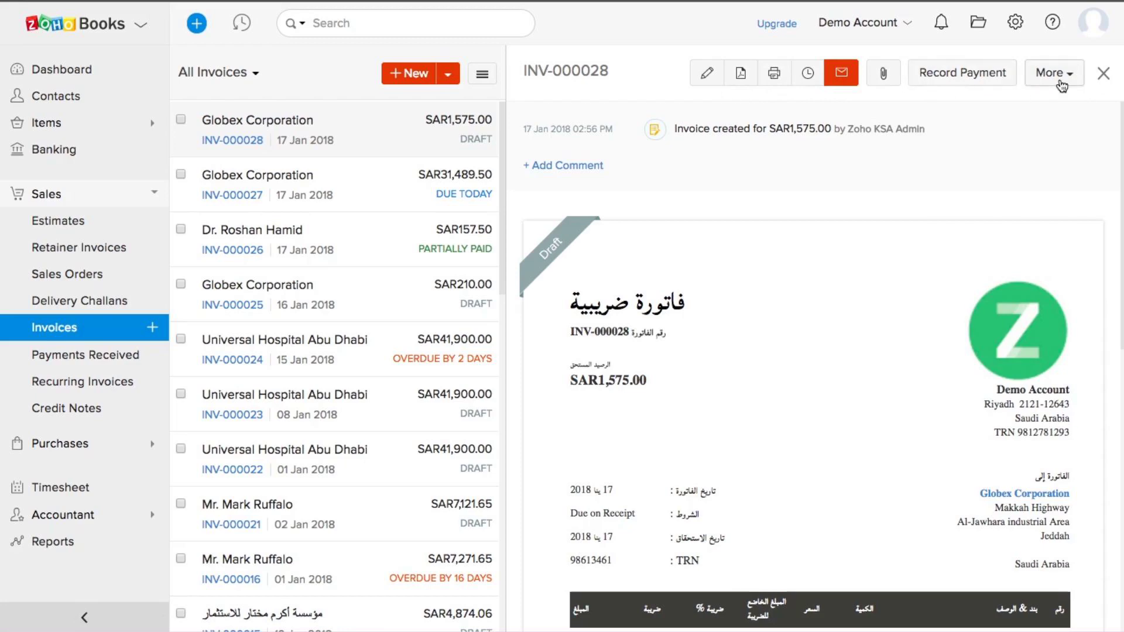
Step: Record a full SAR 1,575.00 cash payment against INV-000028
{"action": "left_click", "coordinate": [1001, 82]}
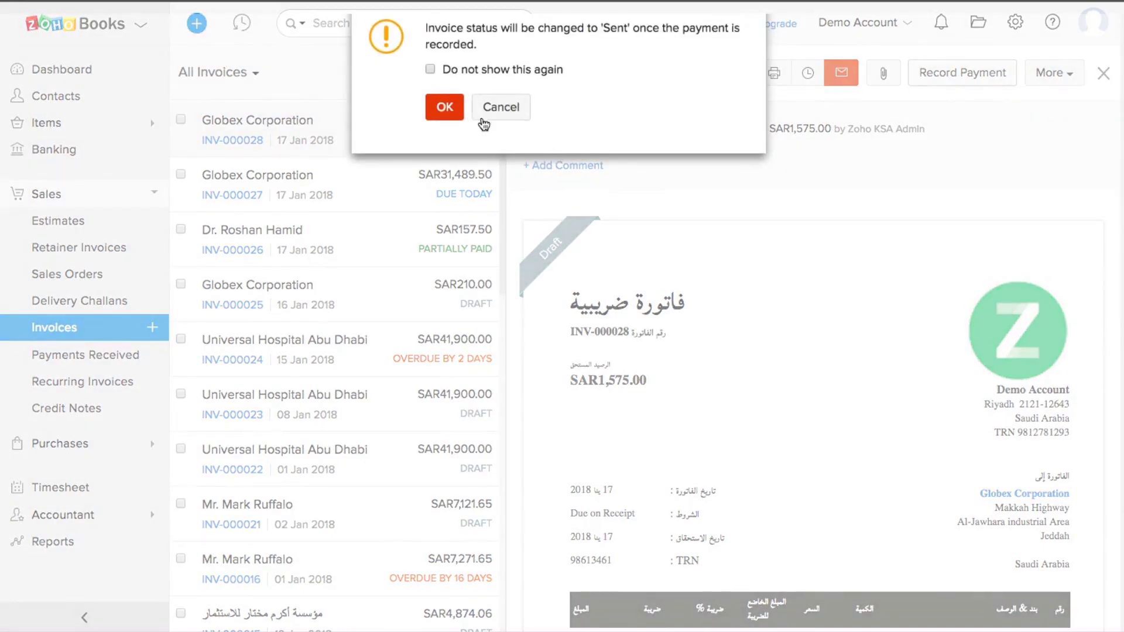
{"action": "left_click", "coordinate": [443, 109]}
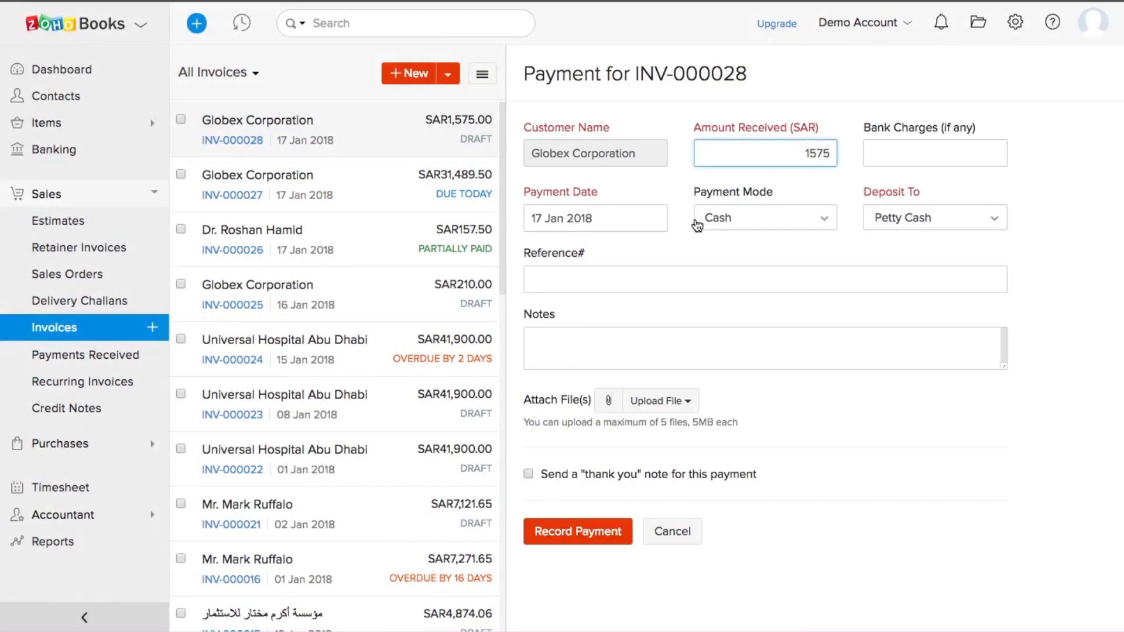
{"action": "left_click", "coordinate": [582, 532]}
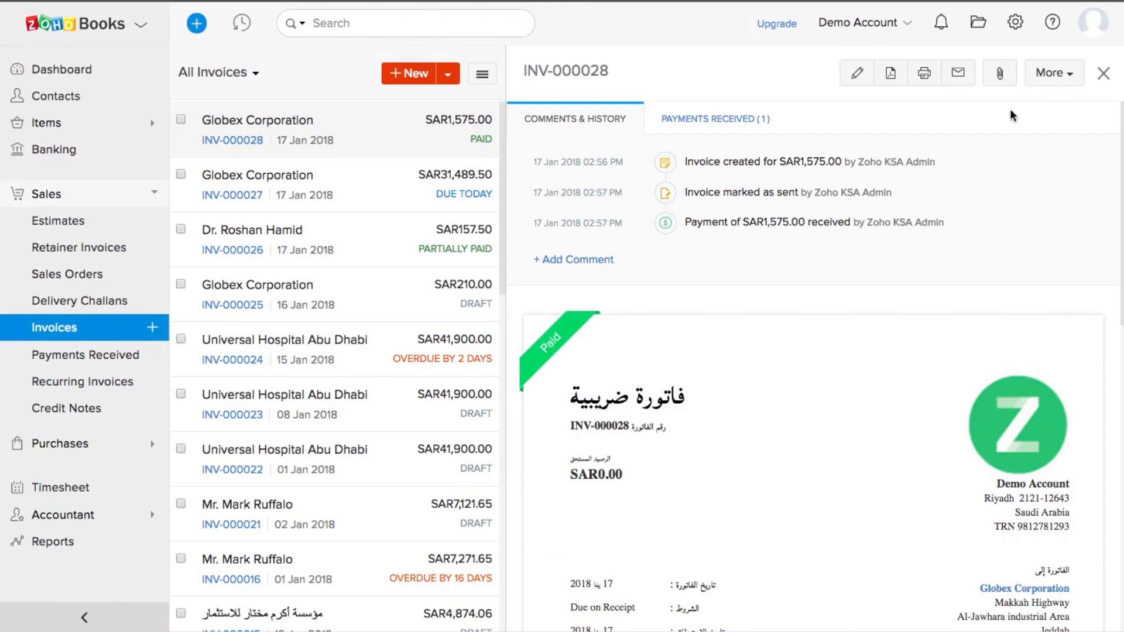
Step: Open the Payments Received list
{"action": "left_click", "coordinate": [1045, 75]}
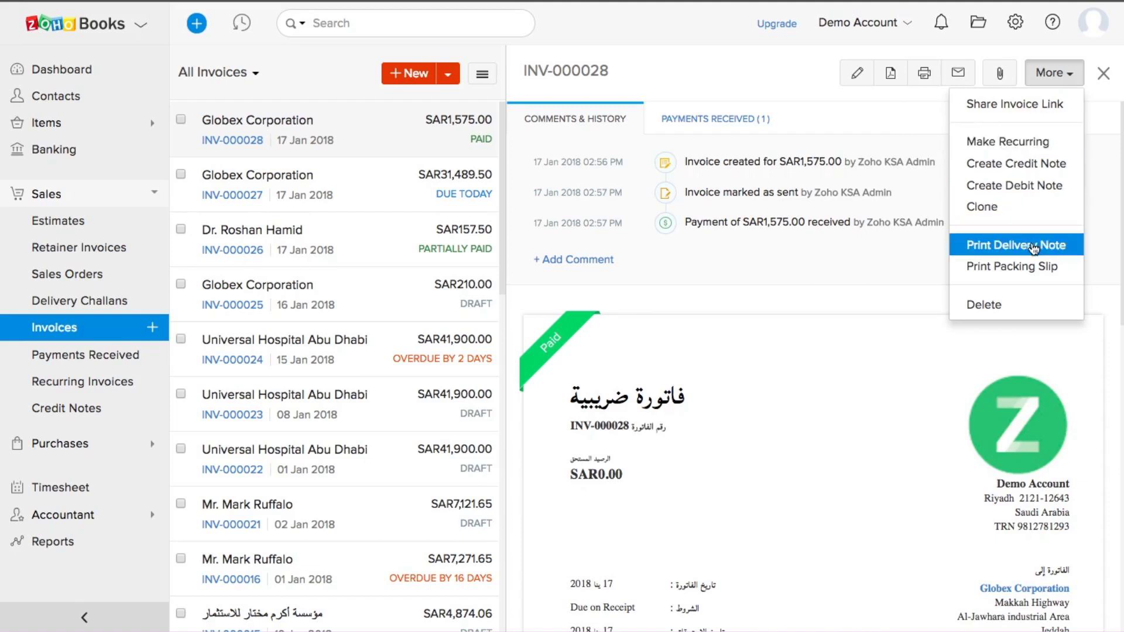
{"action": "left_click", "coordinate": [759, 96]}
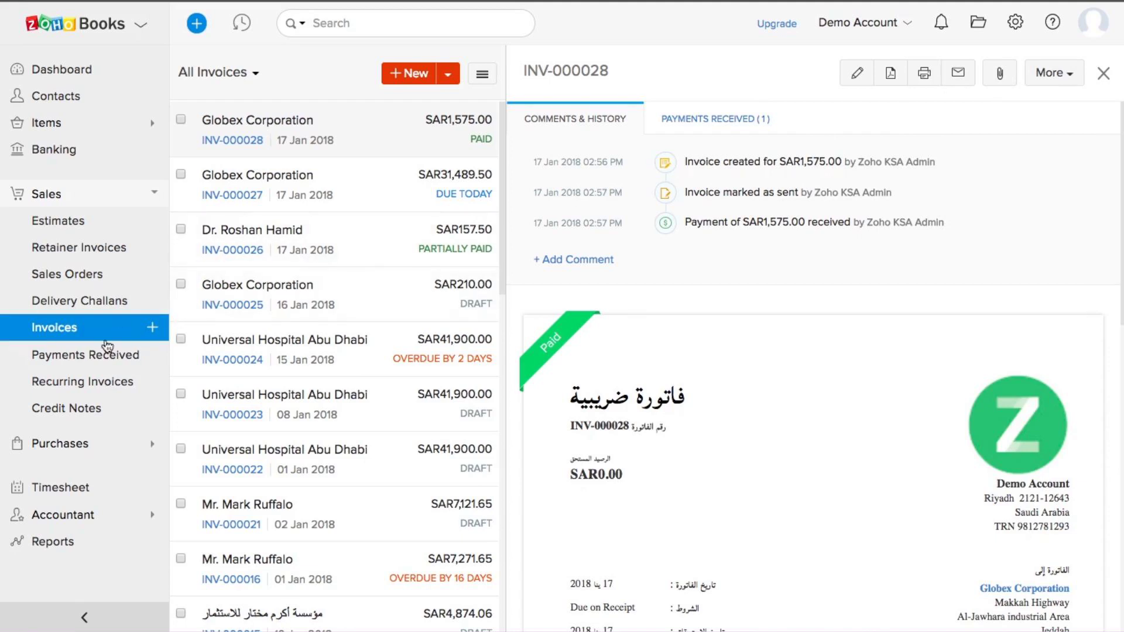
{"action": "left_click", "coordinate": [73, 361]}
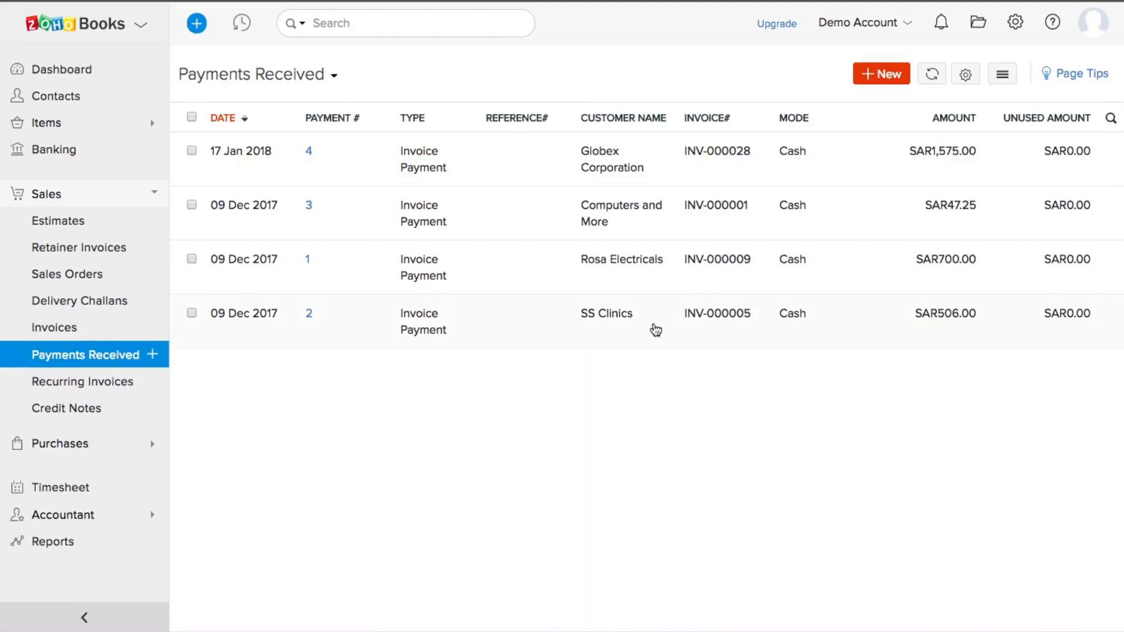
Step: Browse the invoices list and view invoice INV-000025
{"action": "left_click", "coordinate": [64, 331]}
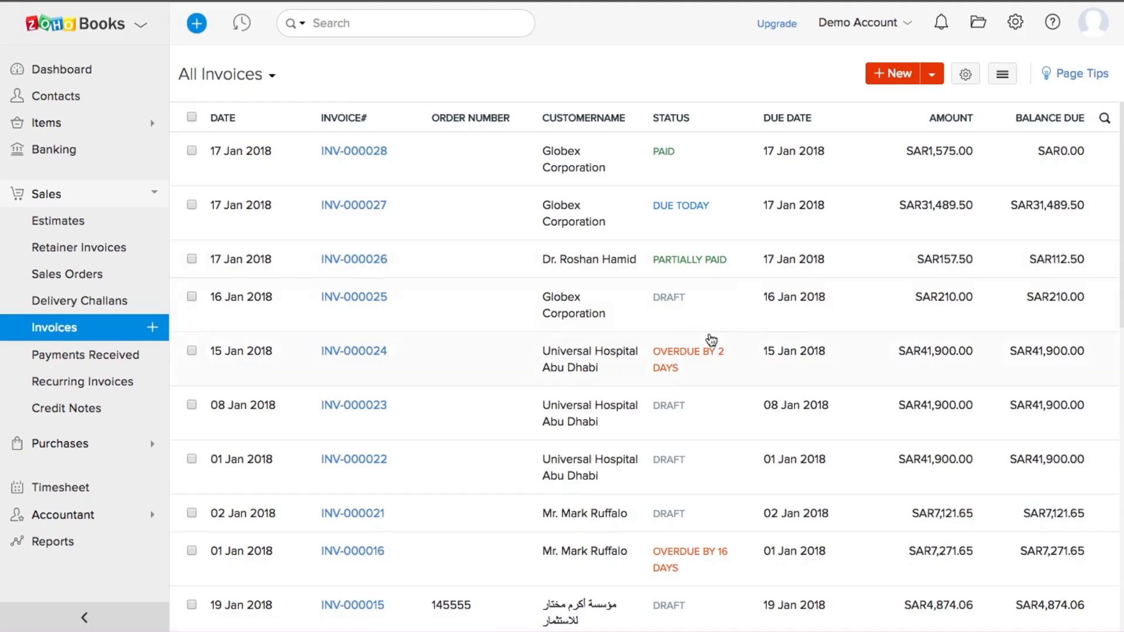
{"action": "scroll", "coordinate": [712, 341], "scroll_direction": "down", "scroll_amount": 2}
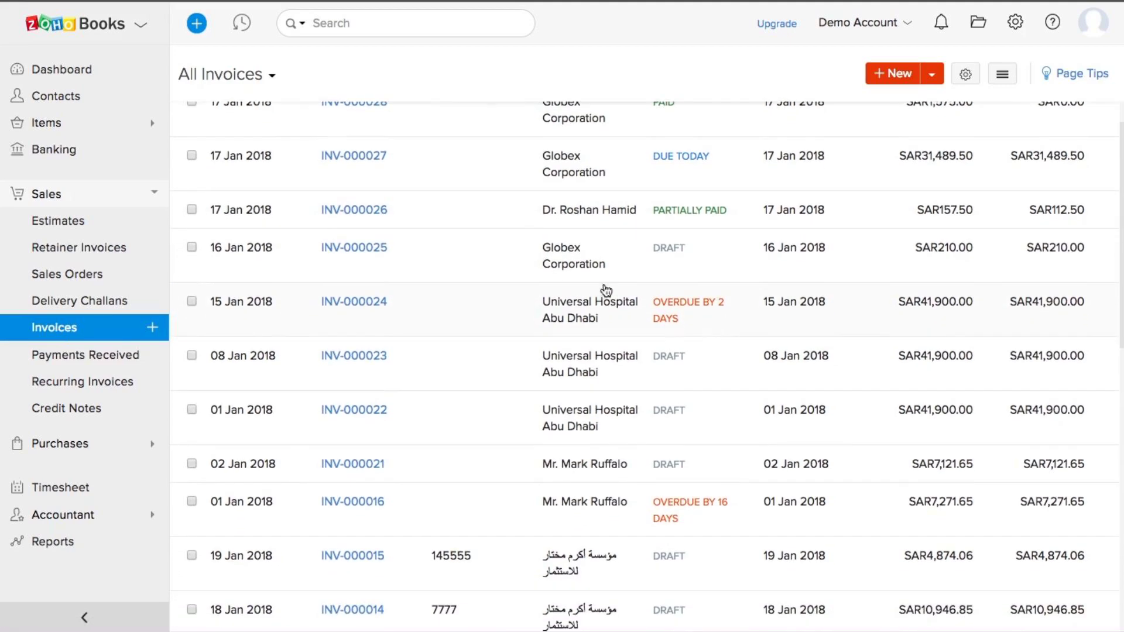
{"action": "scroll", "coordinate": [568, 263], "scroll_direction": "down", "scroll_amount": 1}
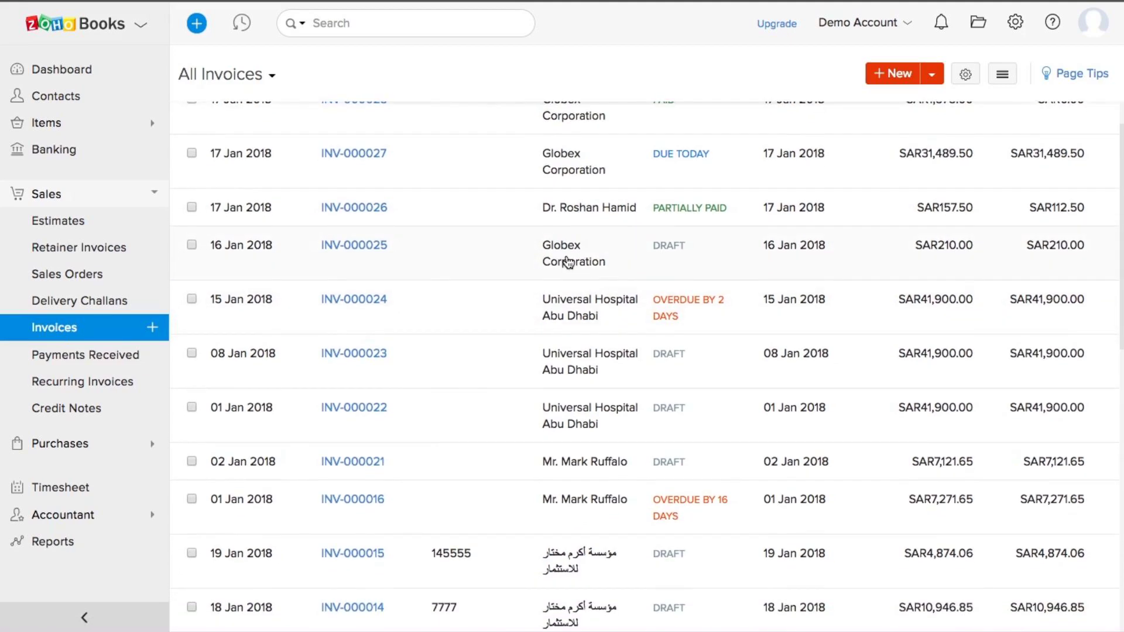
{"action": "left_click", "coordinate": [568, 262]}
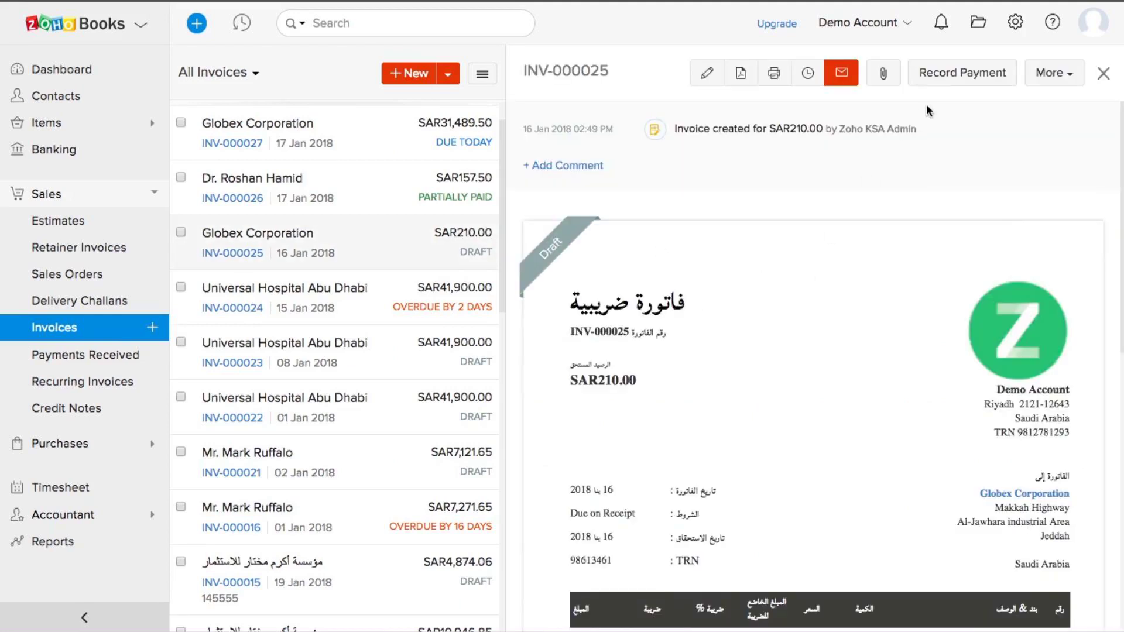
Step: Abandon a new payment form and open Globex Corporation's SAR1,575.00 payment
{"action": "left_click", "coordinate": [91, 358]}
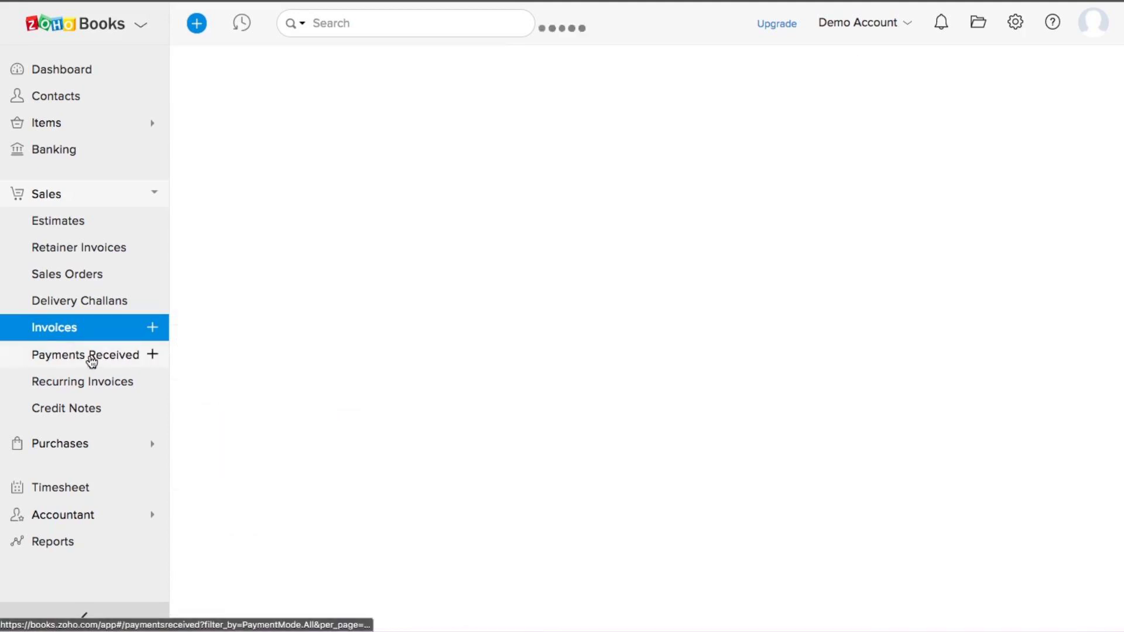
{"action": "left_click", "coordinate": [913, 76]}
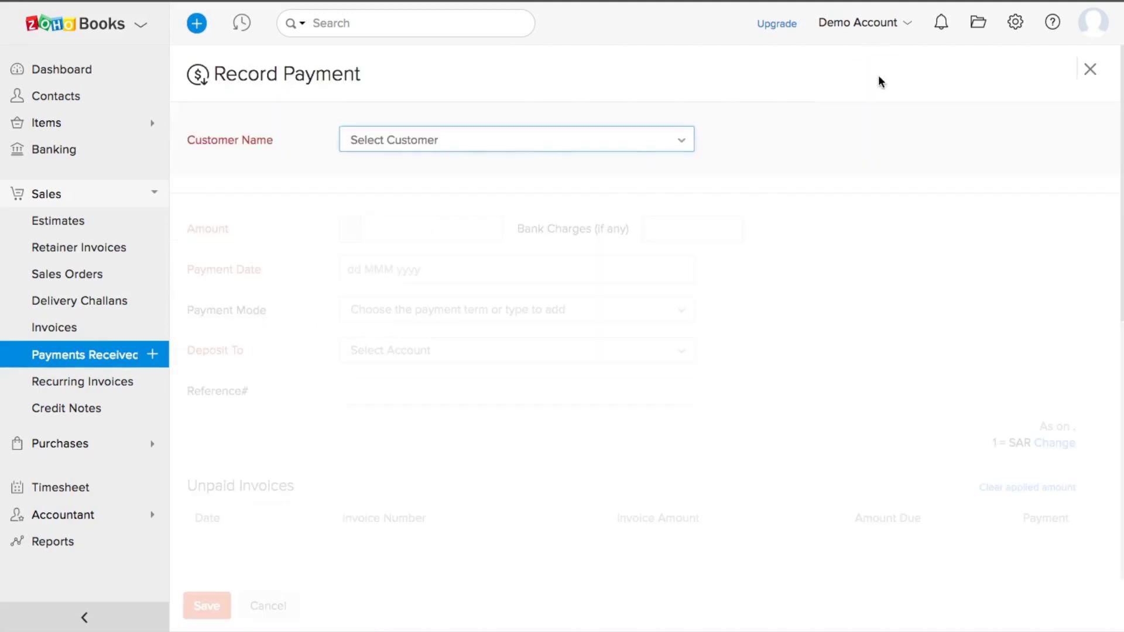
{"action": "left_click", "coordinate": [586, 144]}
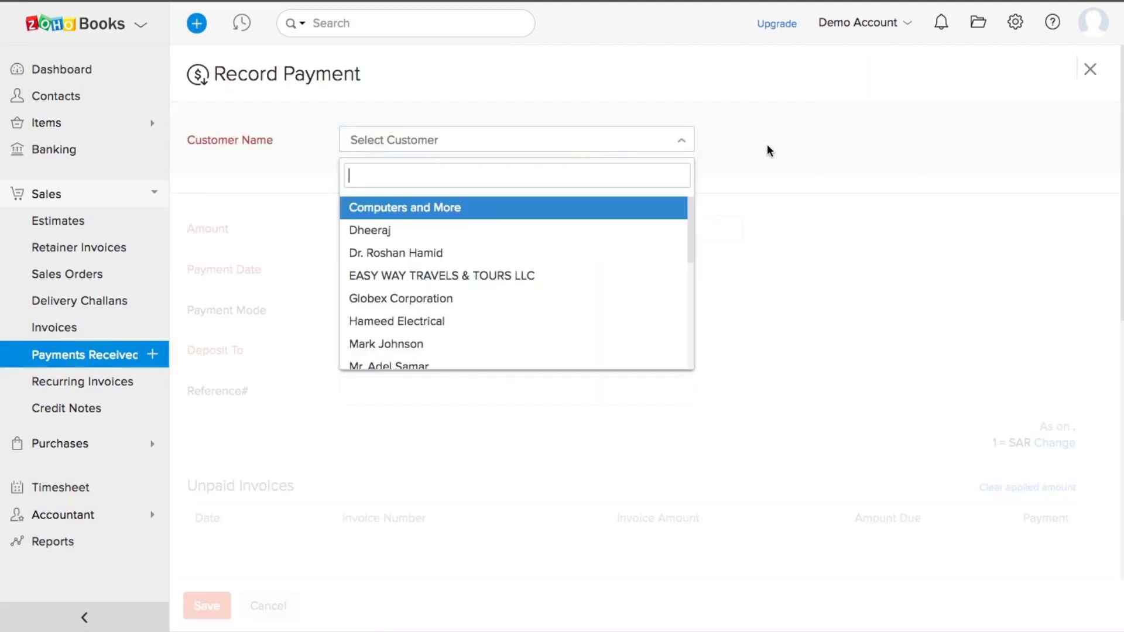
{"action": "left_click", "coordinate": [785, 144]}
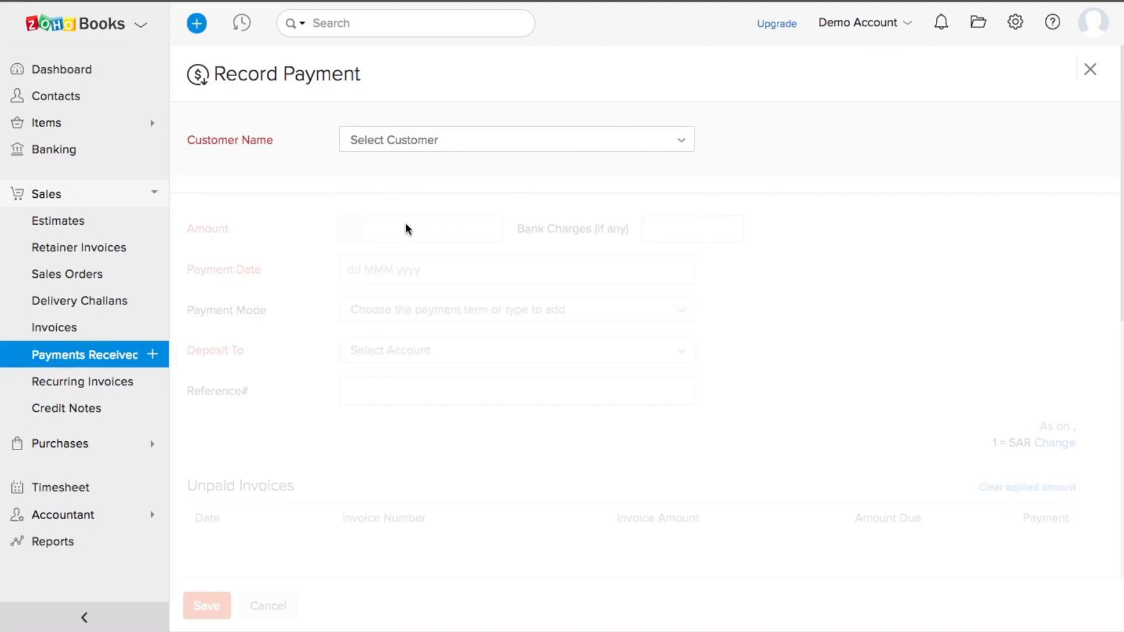
{"action": "left_click", "coordinate": [100, 359]}
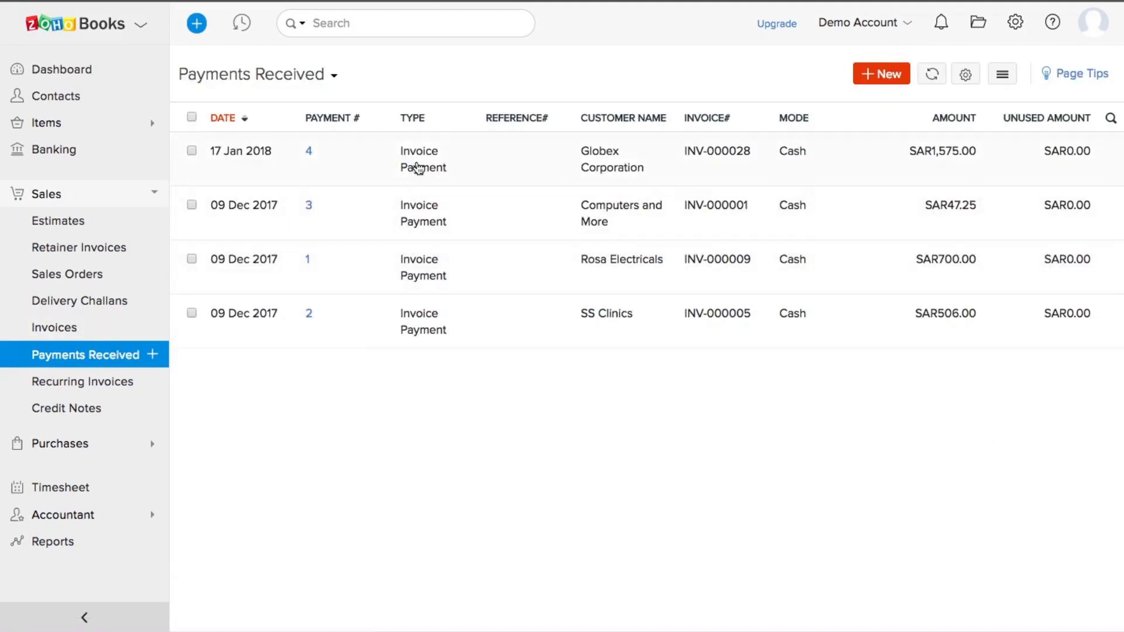
{"action": "left_click", "coordinate": [598, 154]}
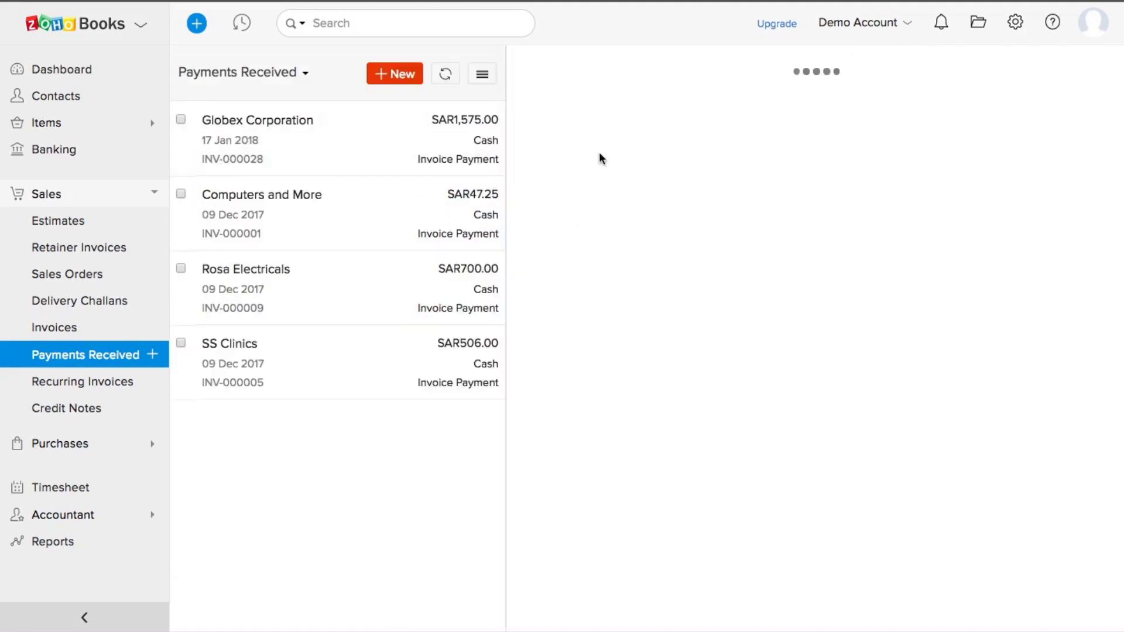
Step: Check the SAR1,575.00 payment applied to INV-000028, then go to Recurring Invoices
{"action": "scroll", "coordinate": [833, 421], "scroll_direction": "down", "scroll_amount": 10}
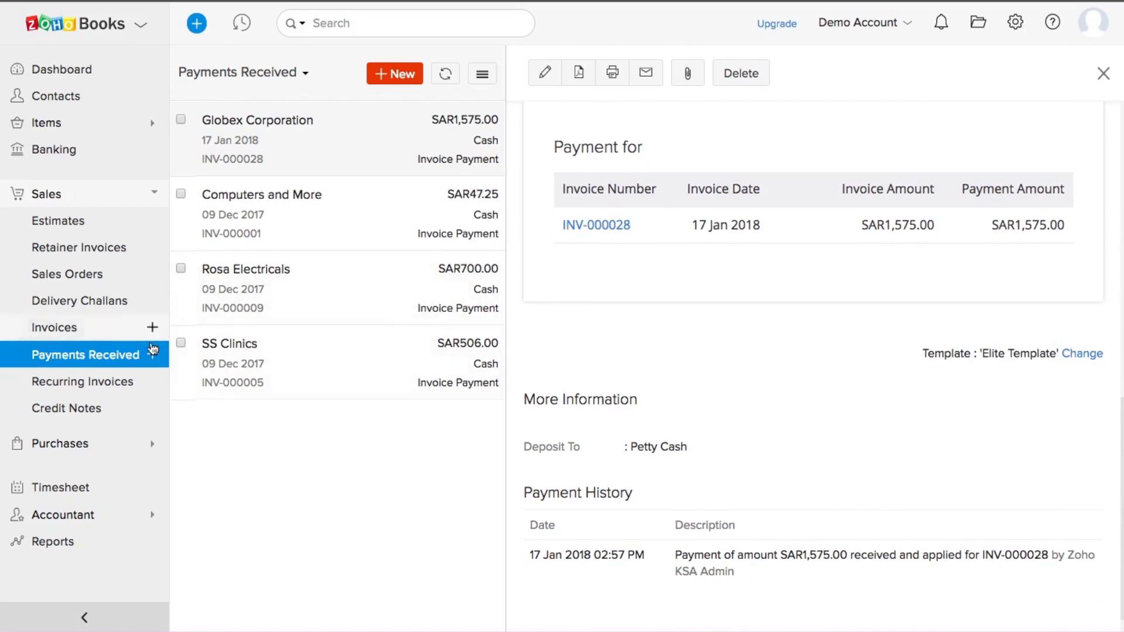
{"action": "left_click", "coordinate": [67, 387]}
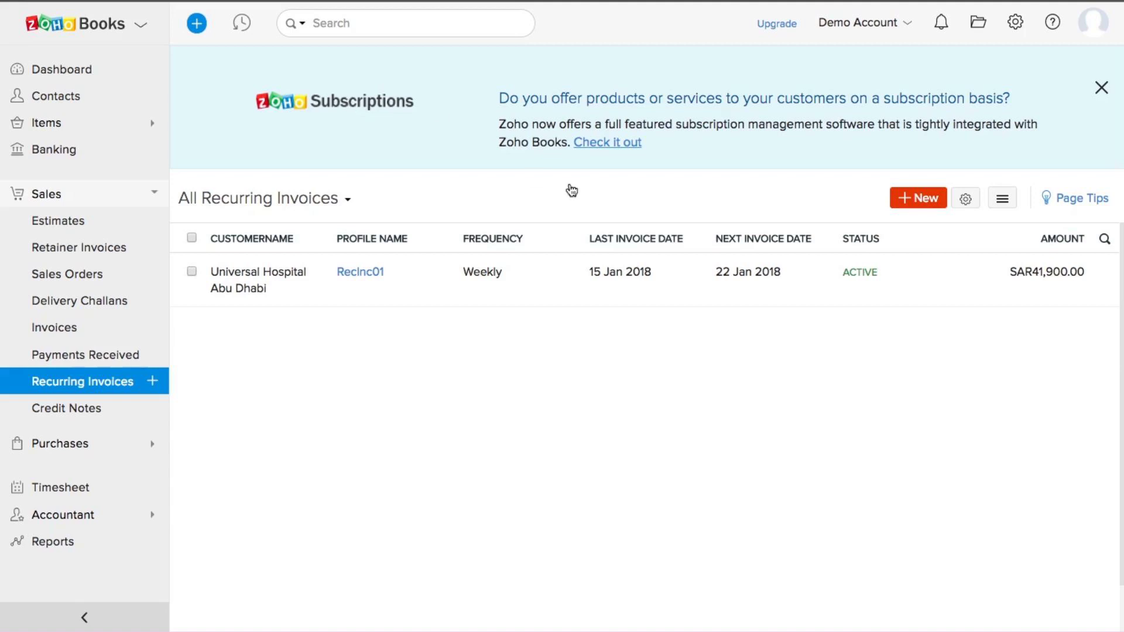
Step: Start a recurring profile named Globex for Globex Corporation, repeating every Month
{"action": "left_click", "coordinate": [920, 202]}
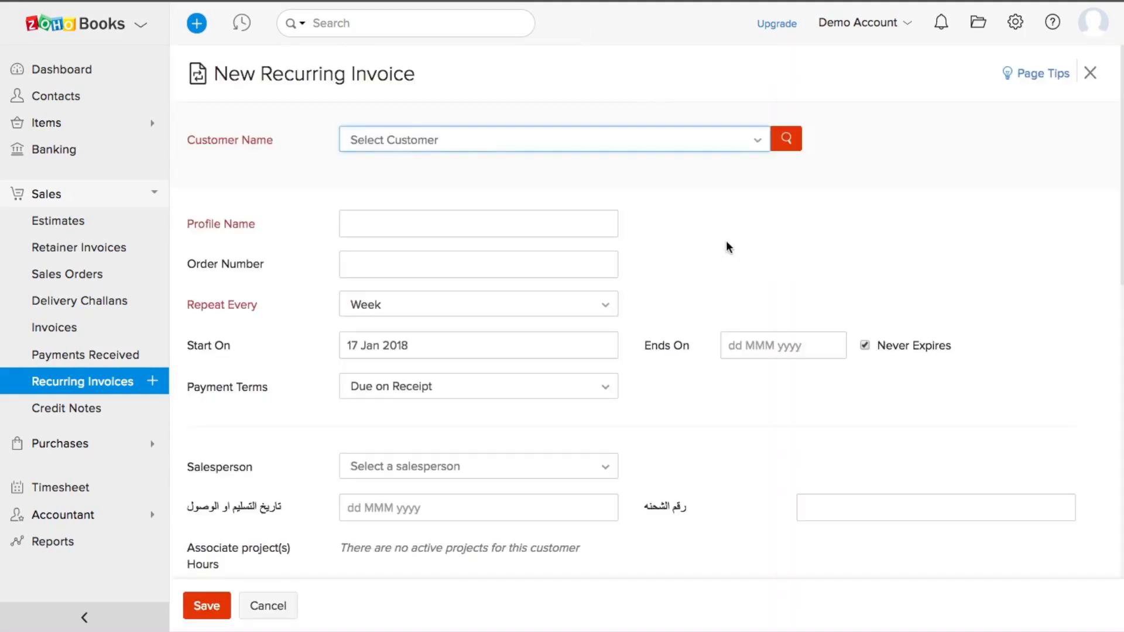
{"action": "left_click", "coordinate": [541, 150]}
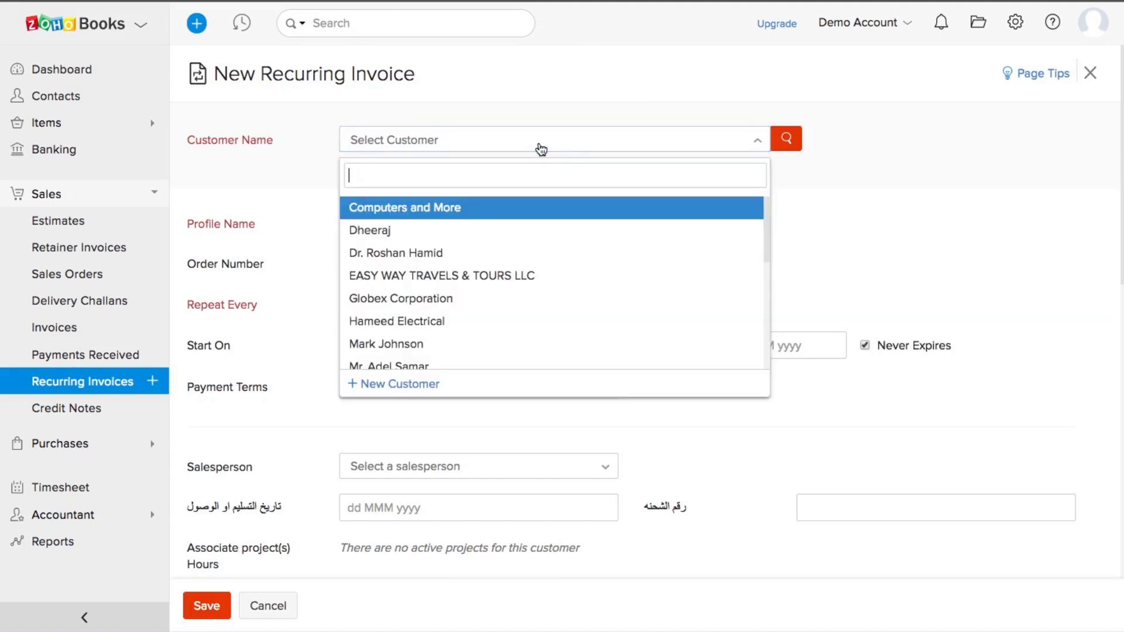
{"action": "left_click", "coordinate": [431, 299]}
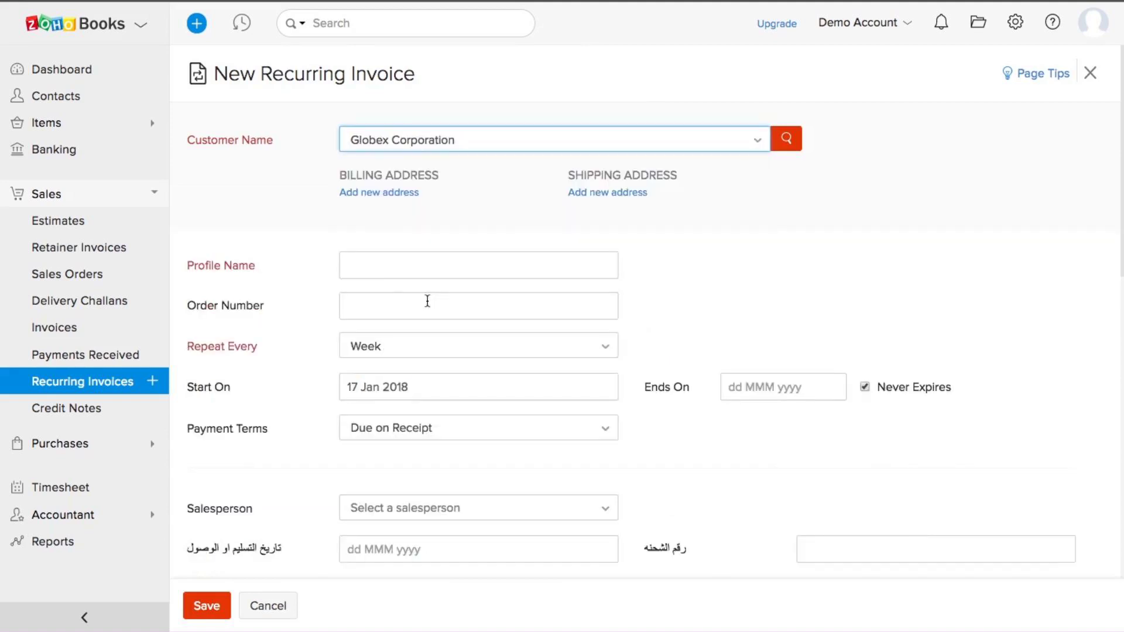
{"action": "scroll", "coordinate": [754, 342], "scroll_direction": "down", "scroll_amount": 3}
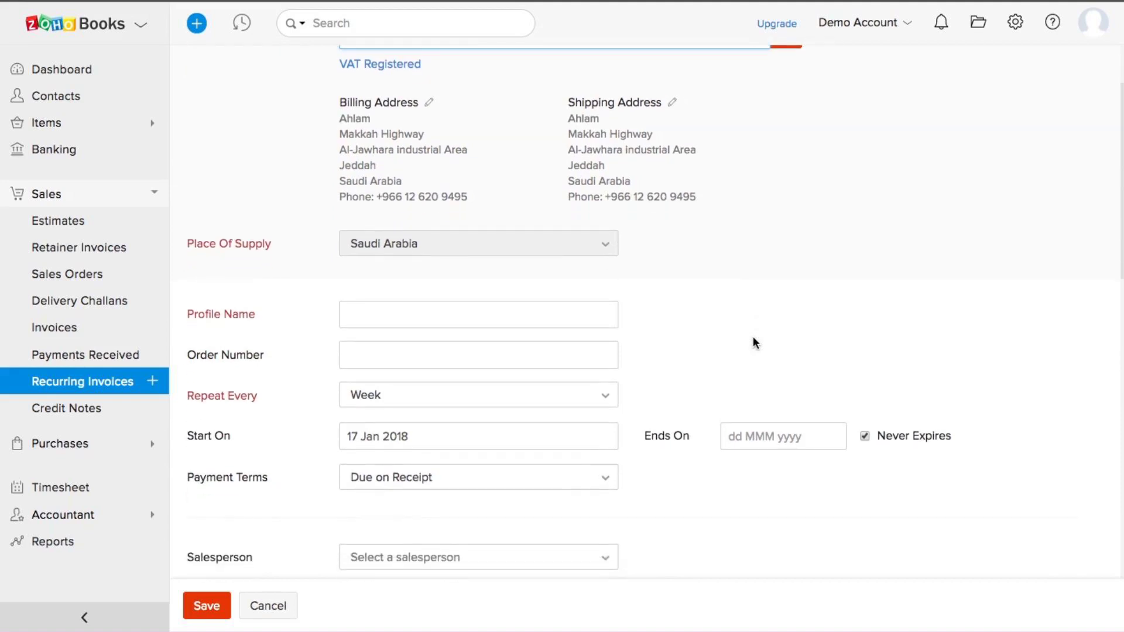
{"action": "scroll", "coordinate": [444, 334], "scroll_direction": "down", "scroll_amount": 1}
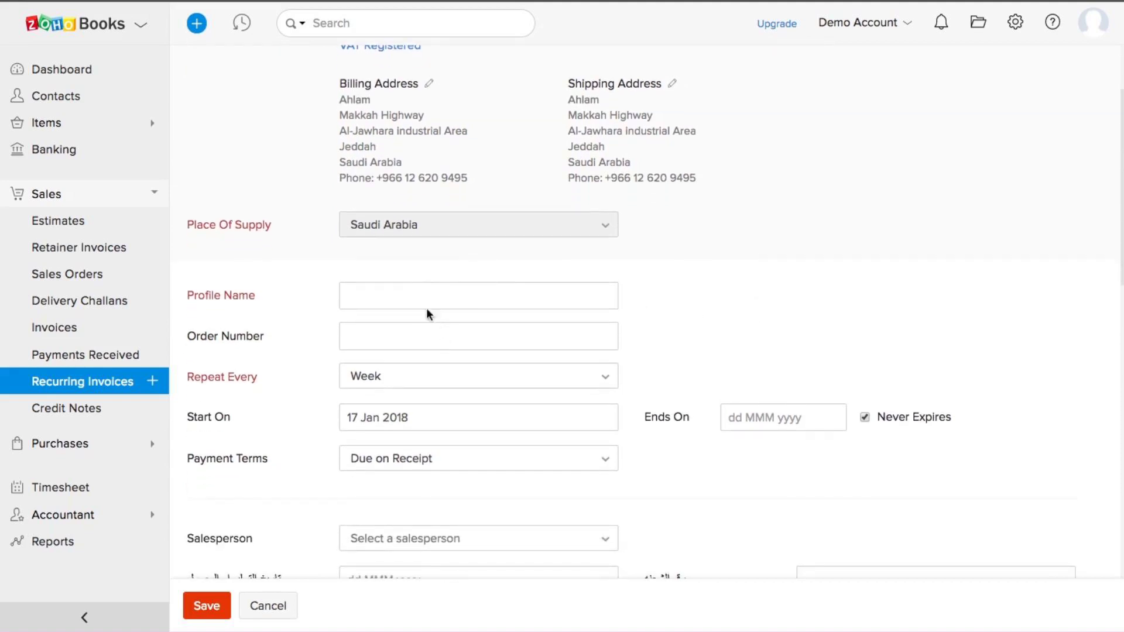
{"action": "left_click", "coordinate": [418, 295]}
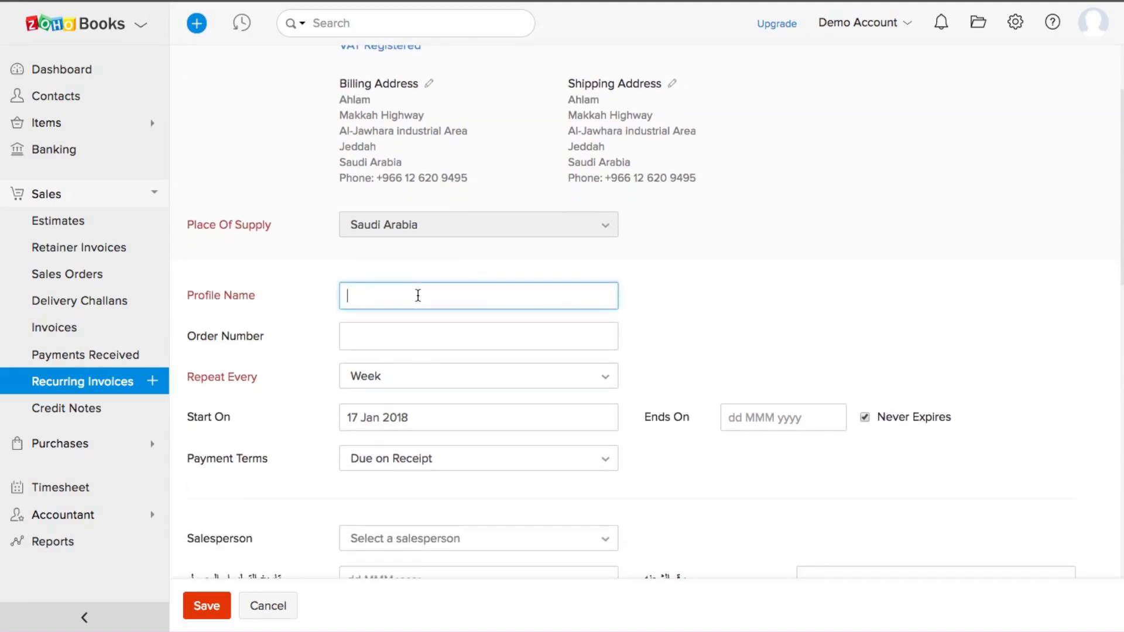
{"action": "type", "text": "Globex"}
{"action": "scroll", "coordinate": [546, 320], "scroll_direction": "down", "scroll_amount": 3}
{"action": "left_click", "coordinate": [452, 297]}
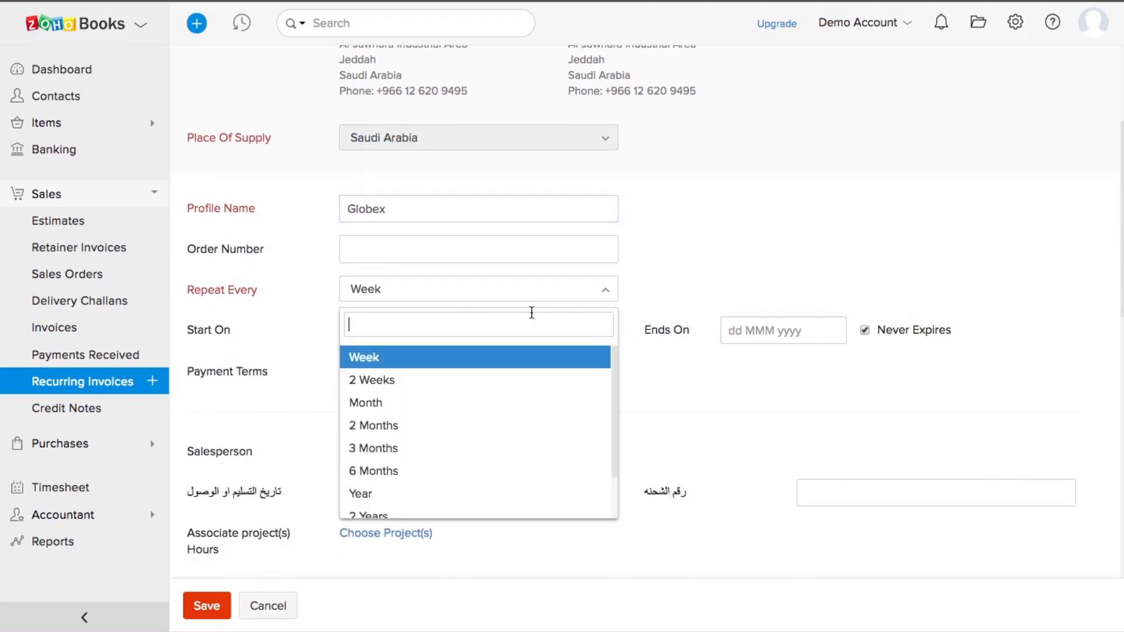
{"action": "left_click", "coordinate": [390, 404]}
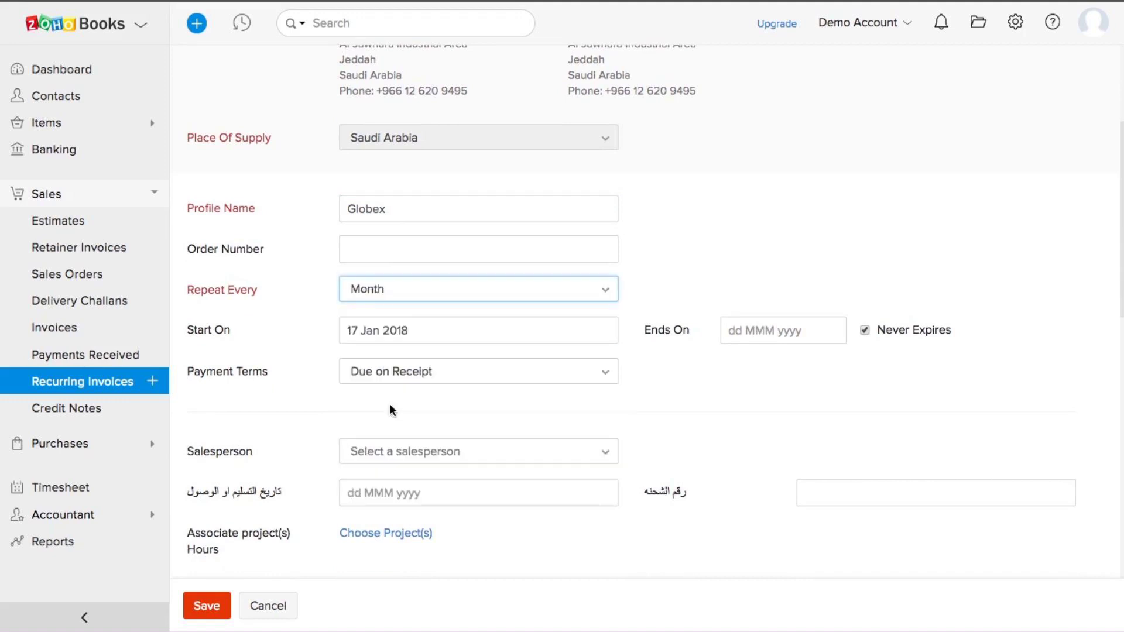
Step: Add Clickers at 20 with Standard Rate [5%] tax and save the profile
{"action": "scroll", "coordinate": [626, 411], "scroll_direction": "up", "scroll_amount": 1}
{"action": "scroll", "coordinate": [626, 412], "scroll_direction": "down", "scroll_amount": 5}
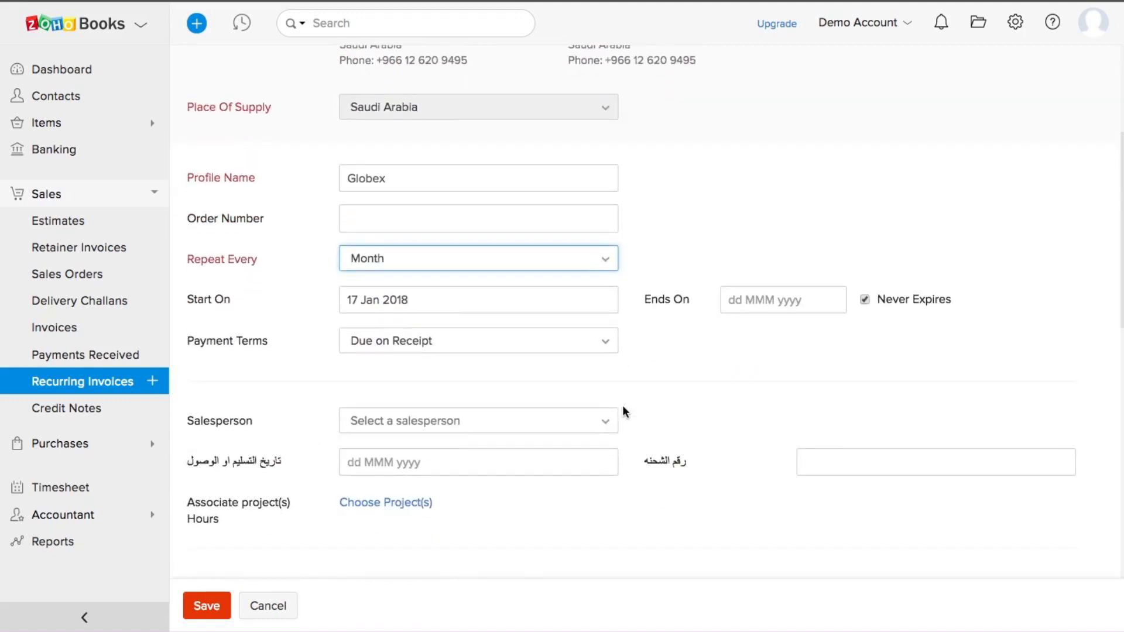
{"action": "scroll", "coordinate": [623, 410], "scroll_direction": "down", "scroll_amount": 3}
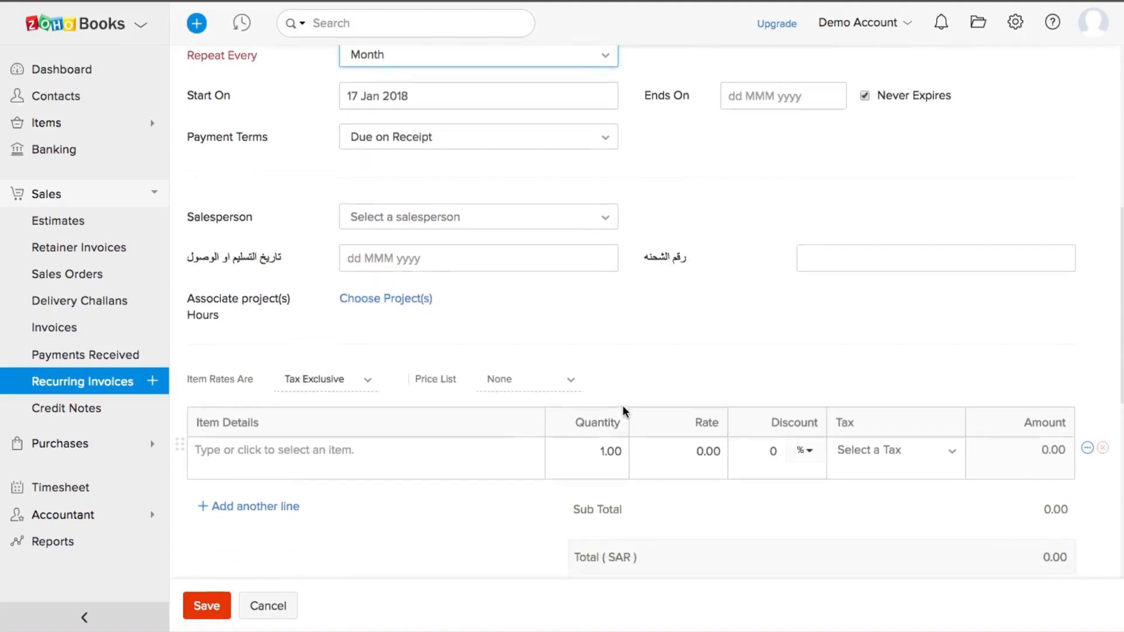
{"action": "left_click", "coordinate": [383, 439]}
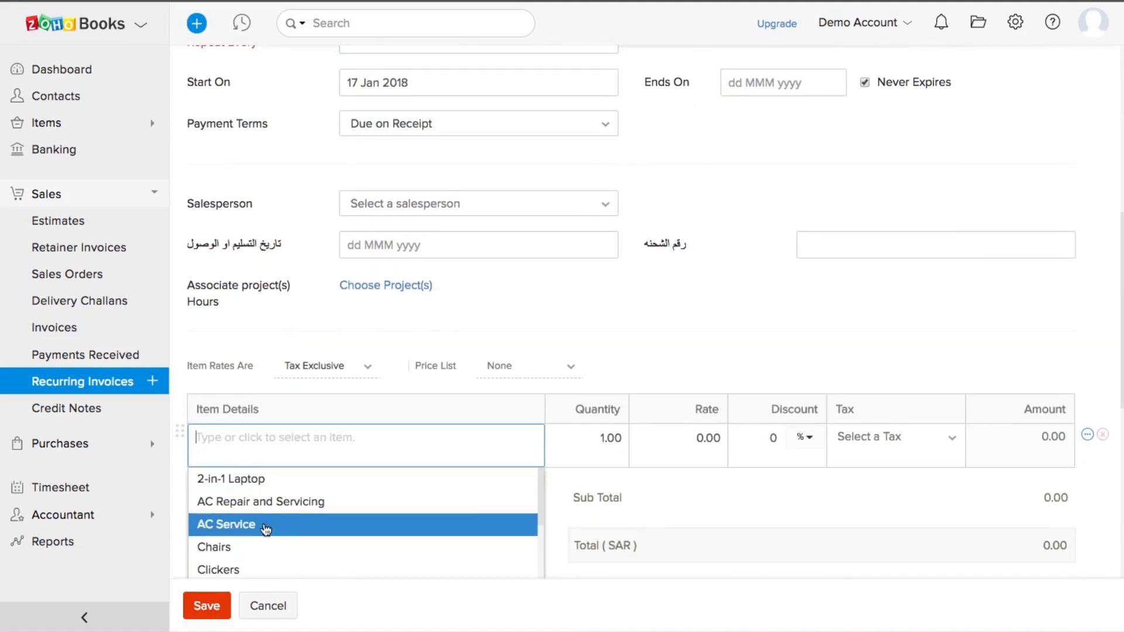
{"action": "left_click", "coordinate": [228, 568]}
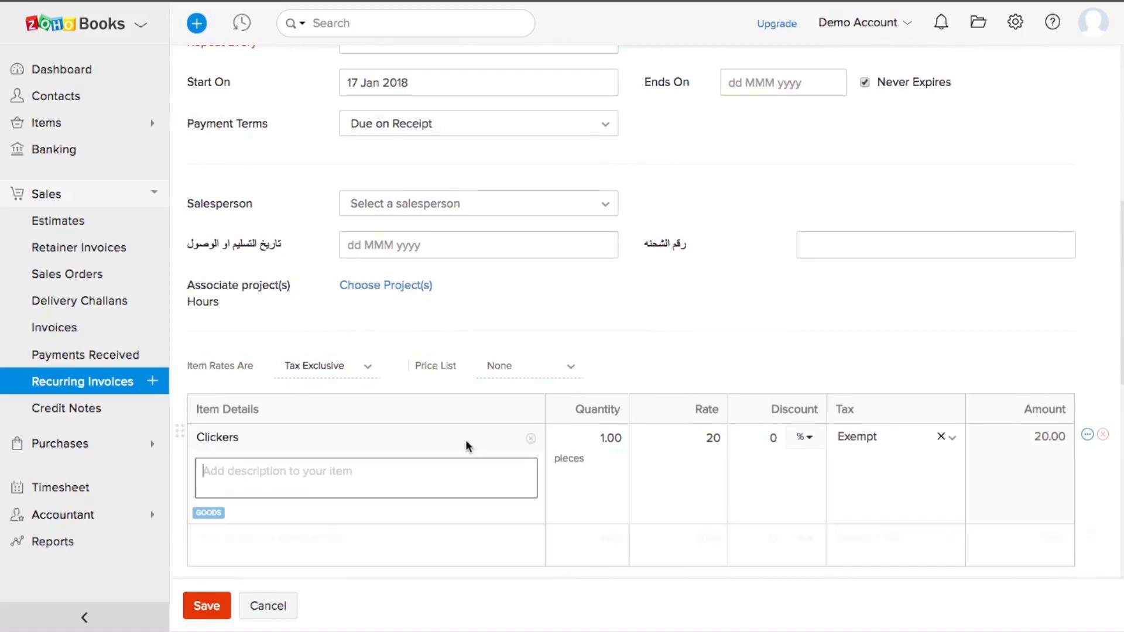
{"action": "left_click", "coordinate": [950, 437]}
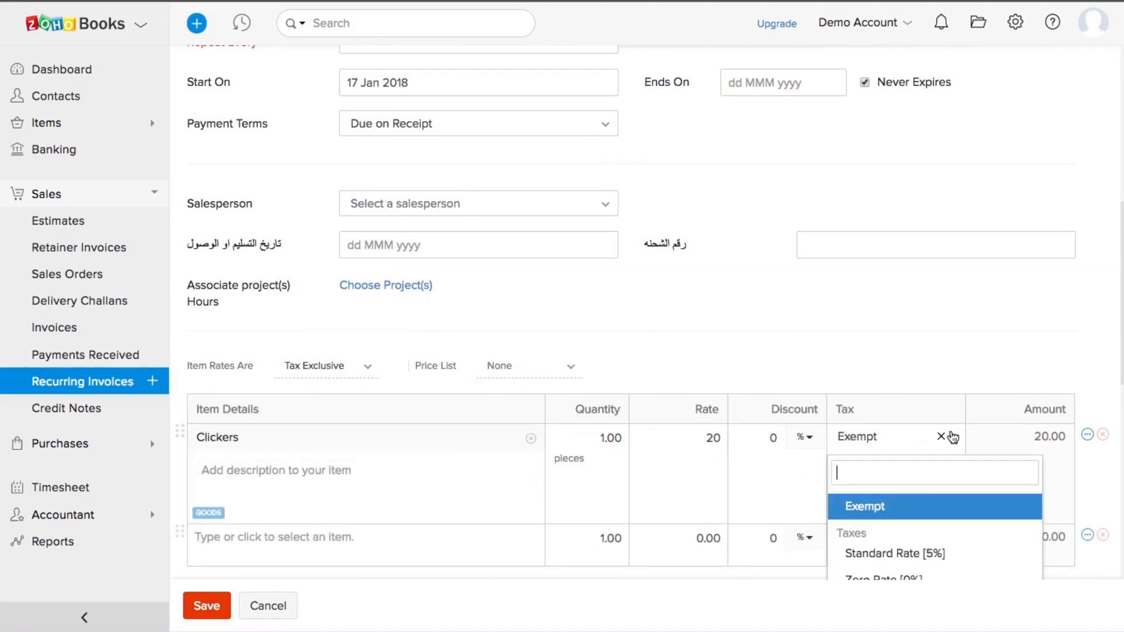
{"action": "left_click", "coordinate": [898, 556]}
{"action": "scroll", "coordinate": [841, 293], "scroll_direction": "down", "scroll_amount": 3}
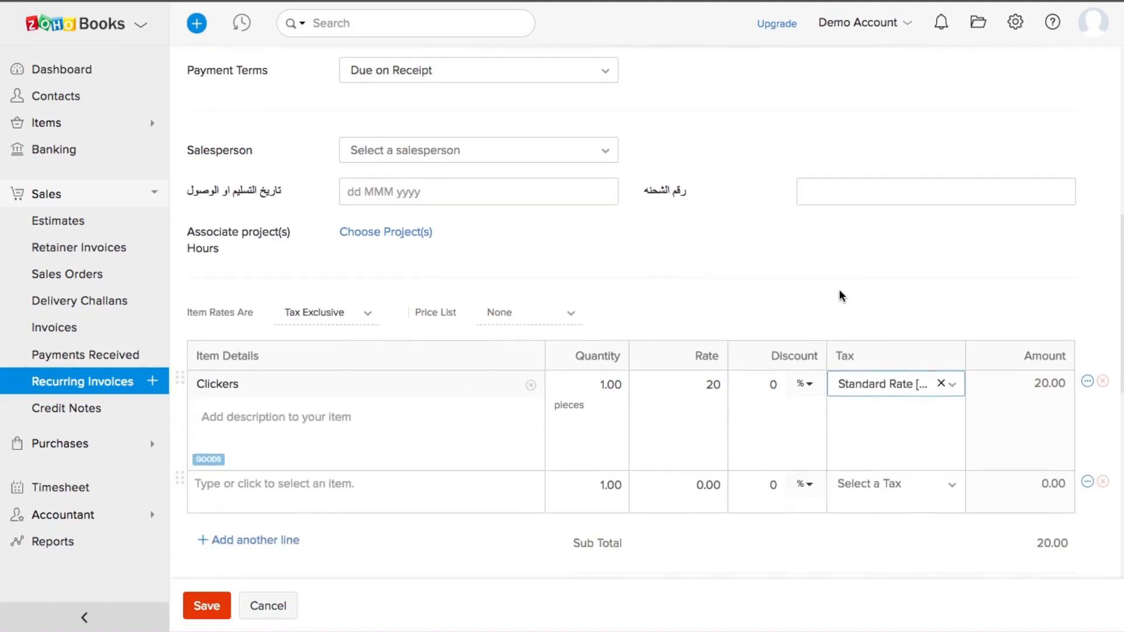
{"action": "left_click", "coordinate": [209, 607]}
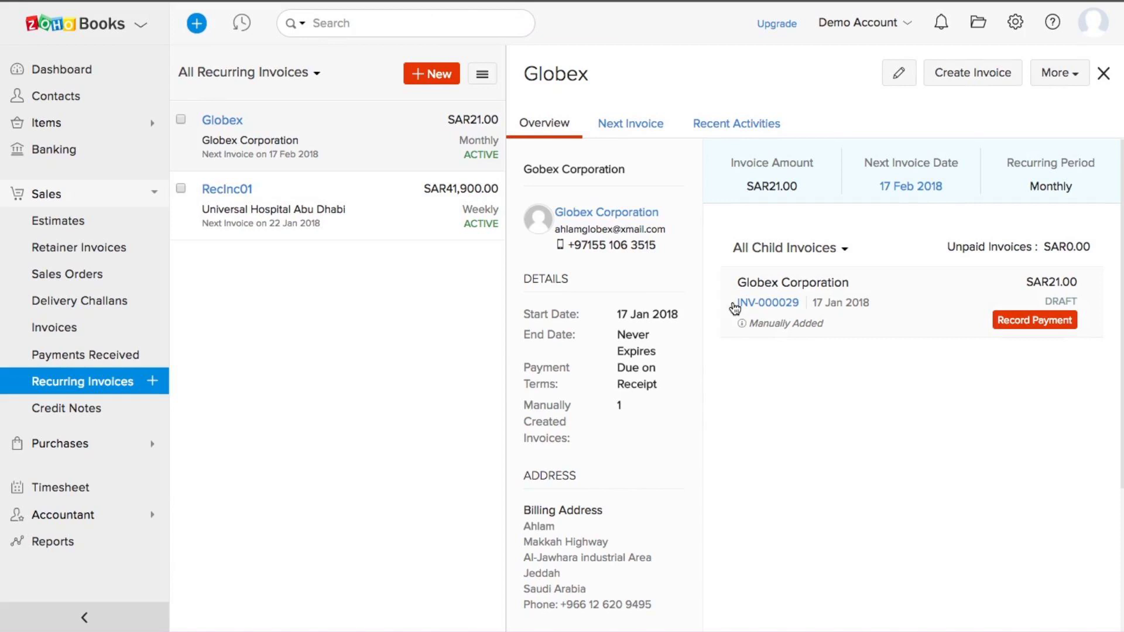
Step: Leave the Globex profile without further actions and open the All Credit Notes list
{"action": "left_click", "coordinate": [1040, 85]}
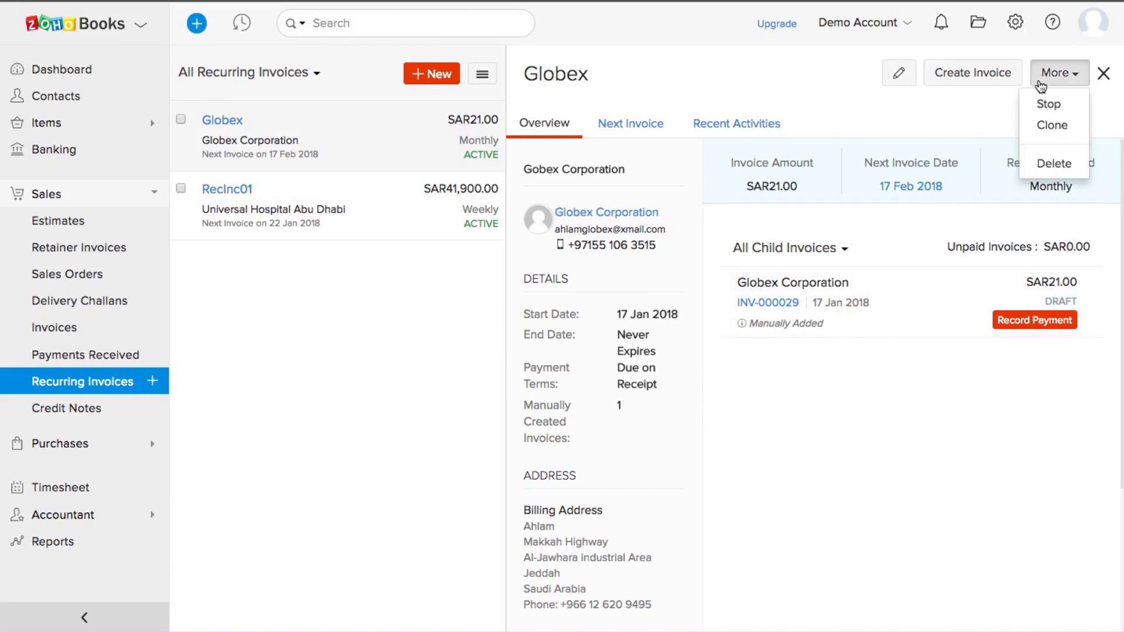
{"action": "left_click", "coordinate": [704, 85]}
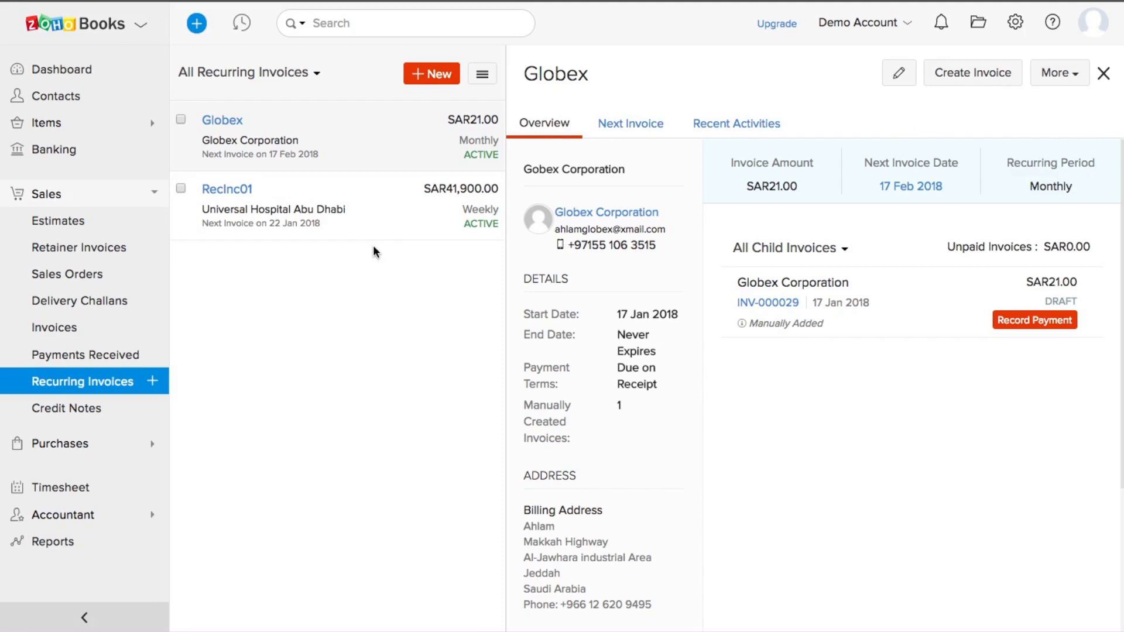
{"action": "left_click", "coordinate": [73, 415]}
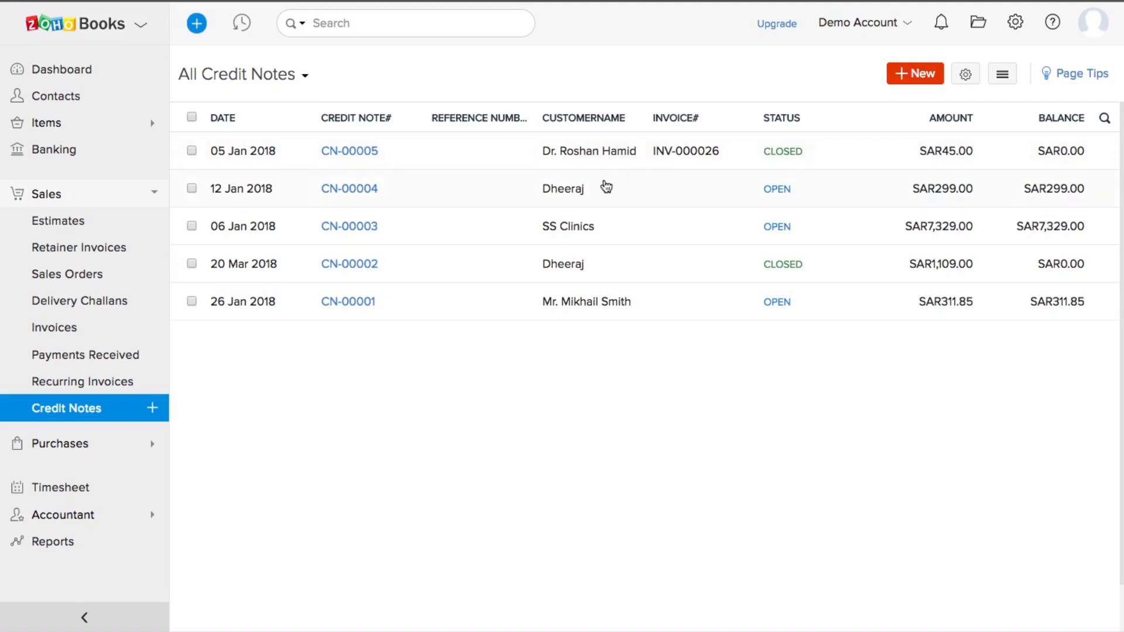
Step: Open credit note CN-00004 and bring up Apply credits for invoice INV-000003 with 299.00 remaining
{"action": "left_click", "coordinate": [574, 195]}
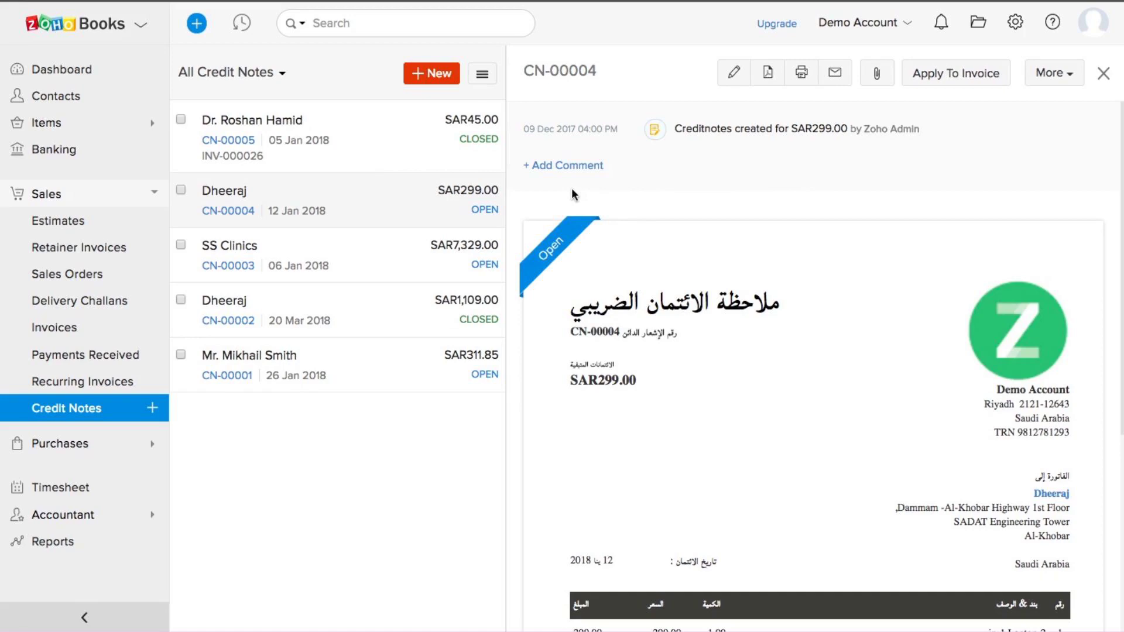
{"action": "left_click", "coordinate": [933, 82]}
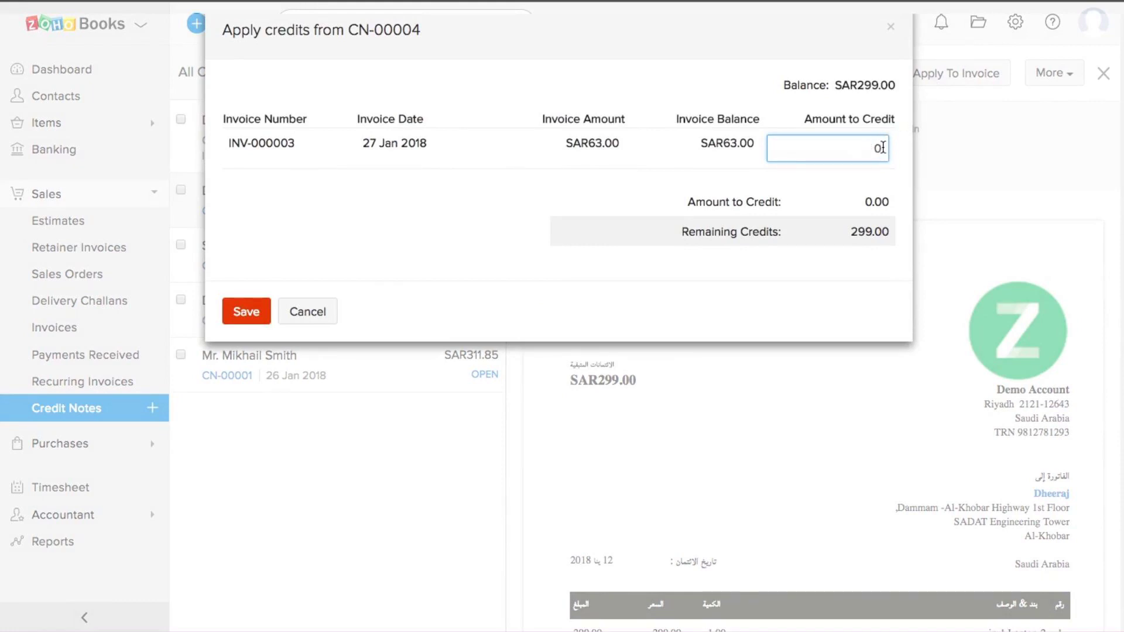
Step: Close the Apply credits dialog without saving and expand Purchases in the sidebar
{"action": "left_click", "coordinate": [890, 26]}
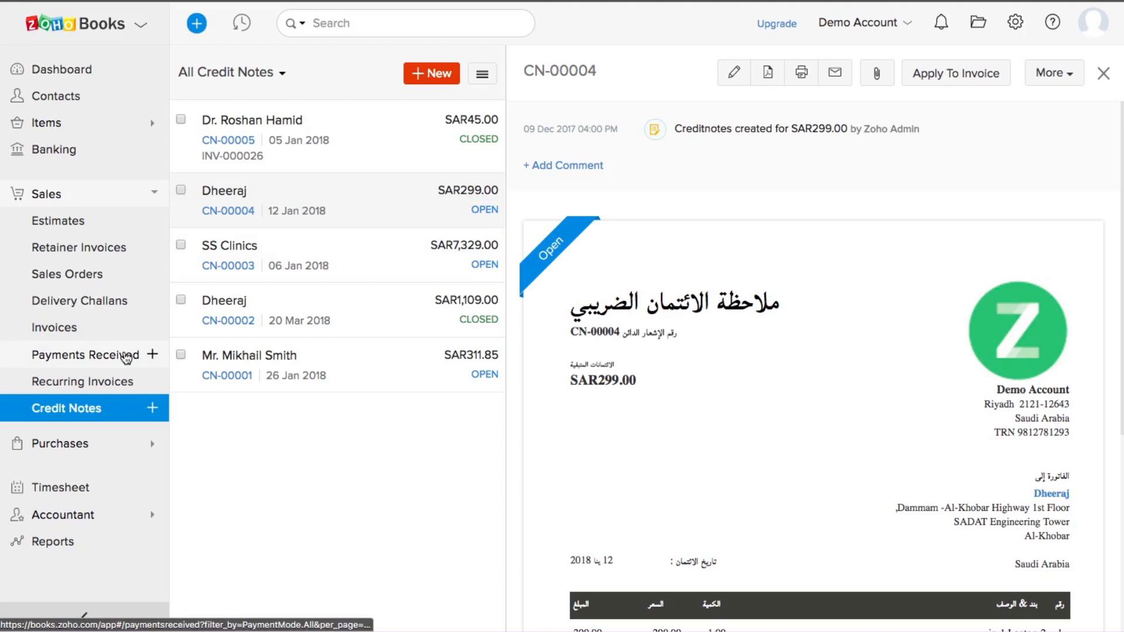
{"action": "left_click", "coordinate": [65, 448]}
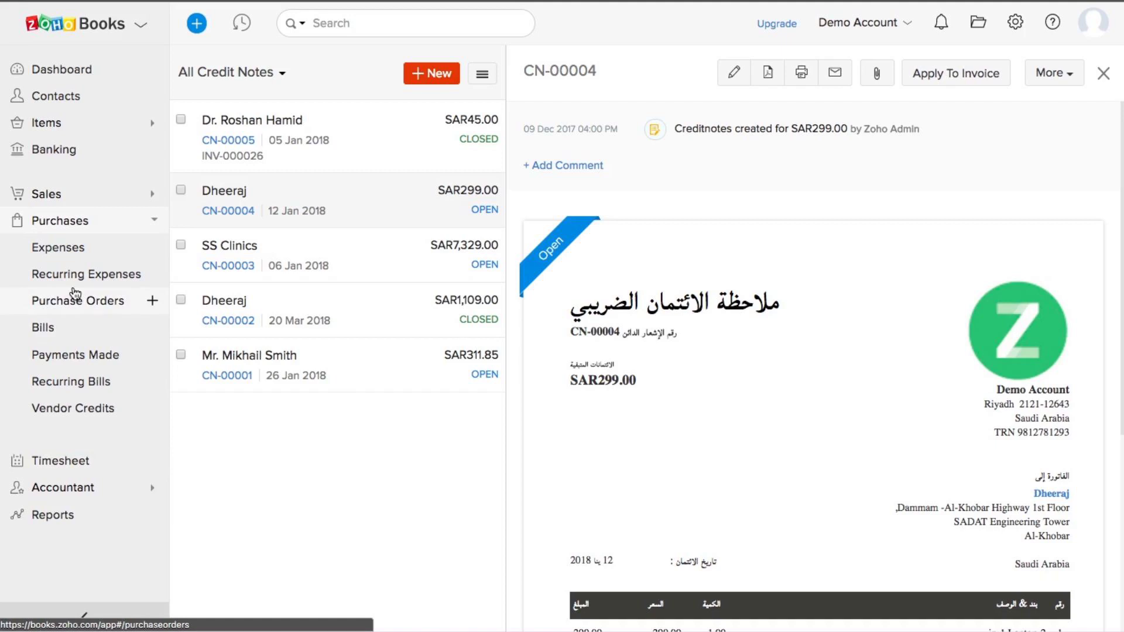
Step: Open All Expenses, listing the Office Supplies SAR120.00 and IT and Internet SAR262.50 expenses
{"action": "left_click", "coordinate": [67, 252]}
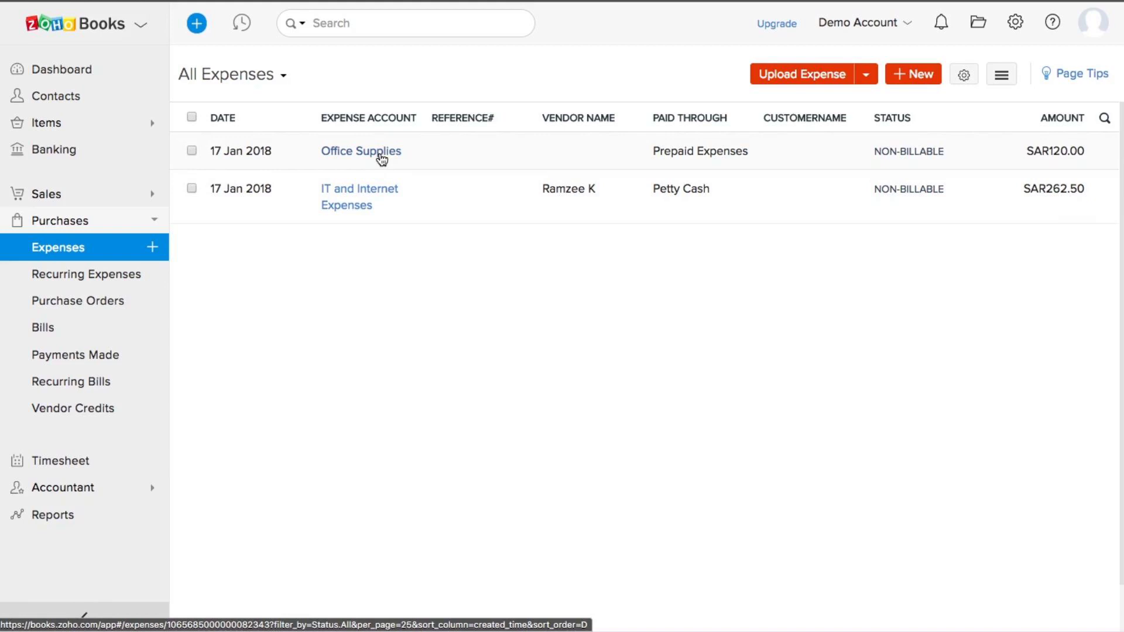
{"action": "mouse_move", "coordinate": [853, 612]}
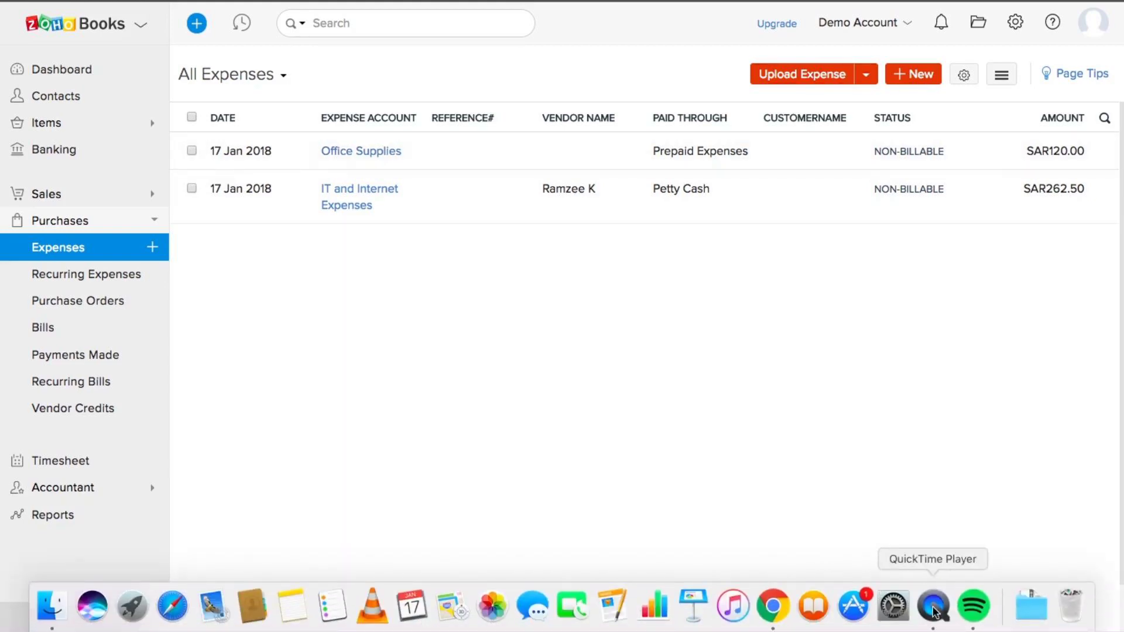
{"action": "right_click", "coordinate": [935, 612]}
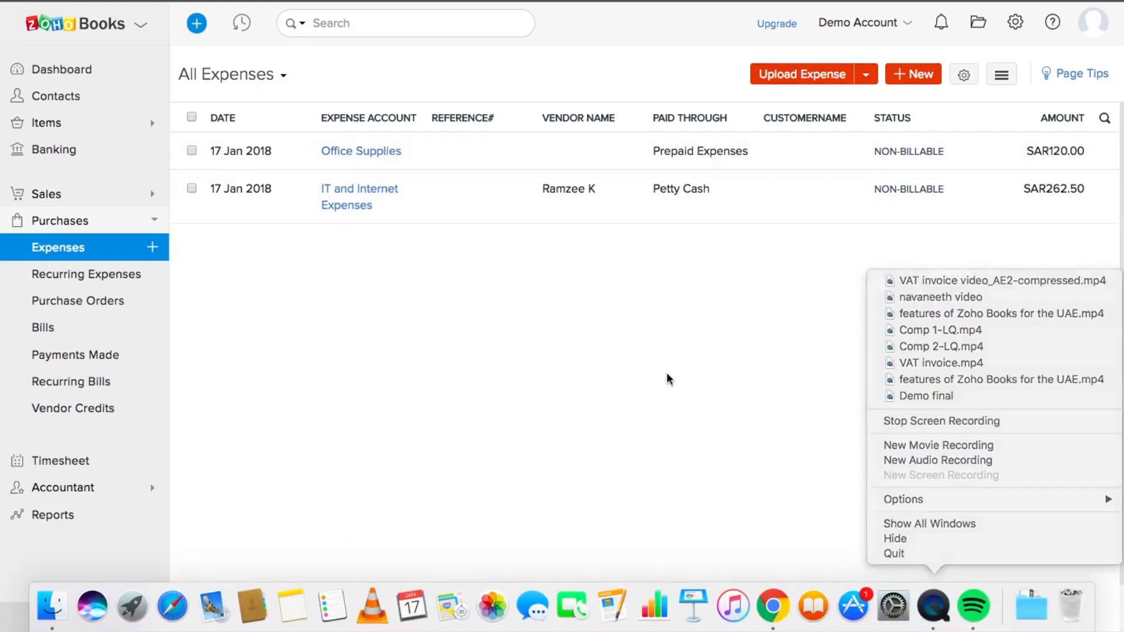
{"action": "left_click", "coordinate": [667, 379]}
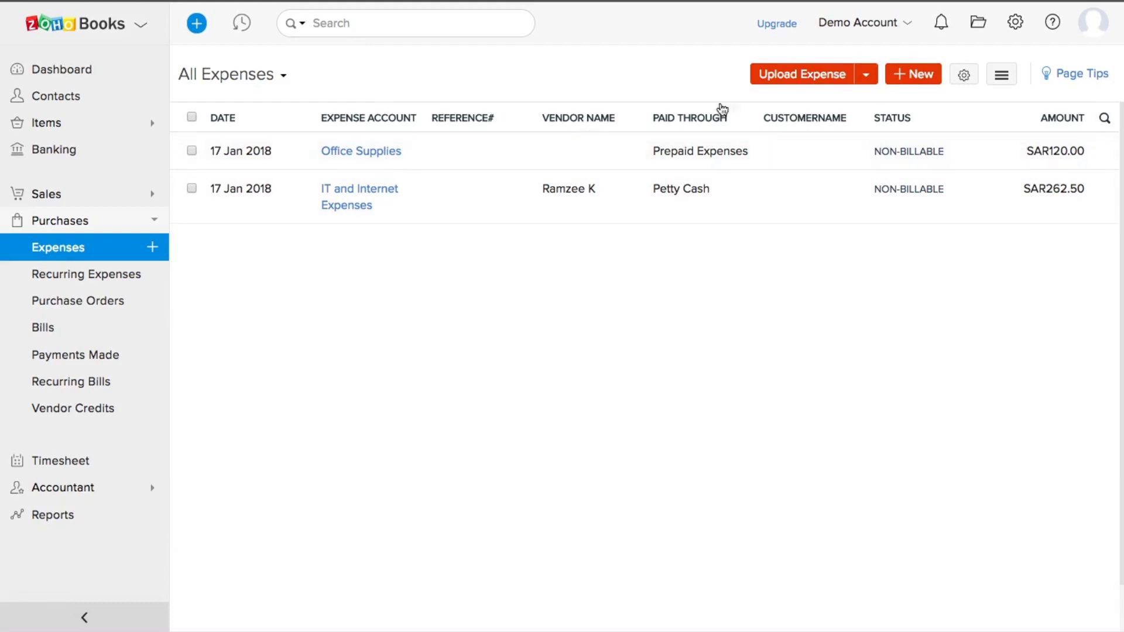
Step: Start a new expense for Printing and Stationery with an amount of 250
{"action": "left_click", "coordinate": [906, 85]}
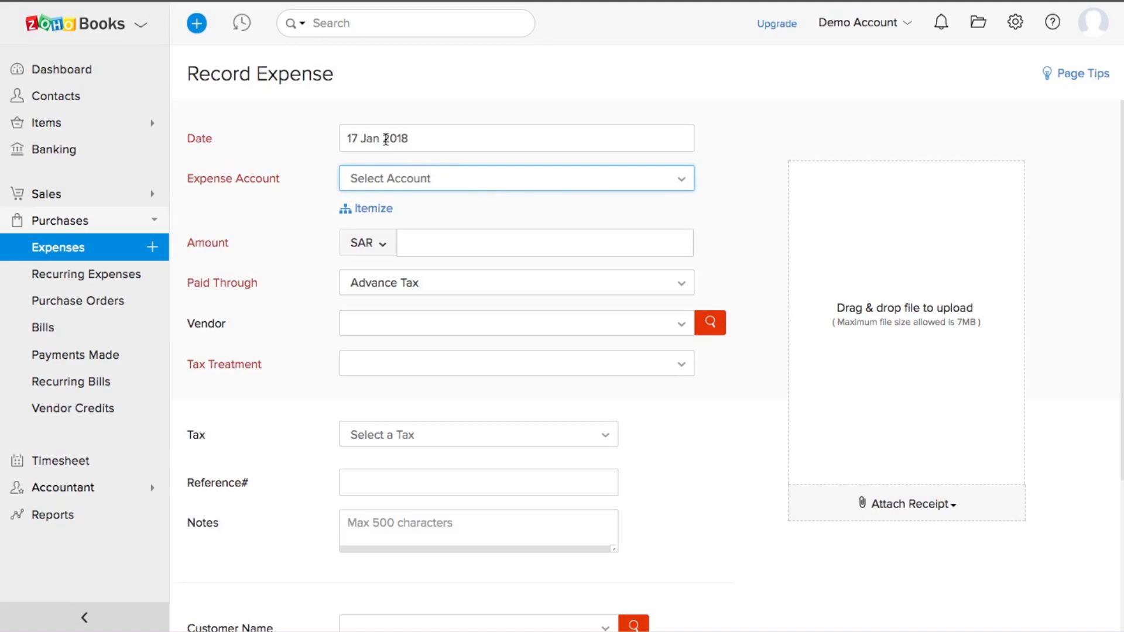
{"action": "left_click", "coordinate": [387, 181]}
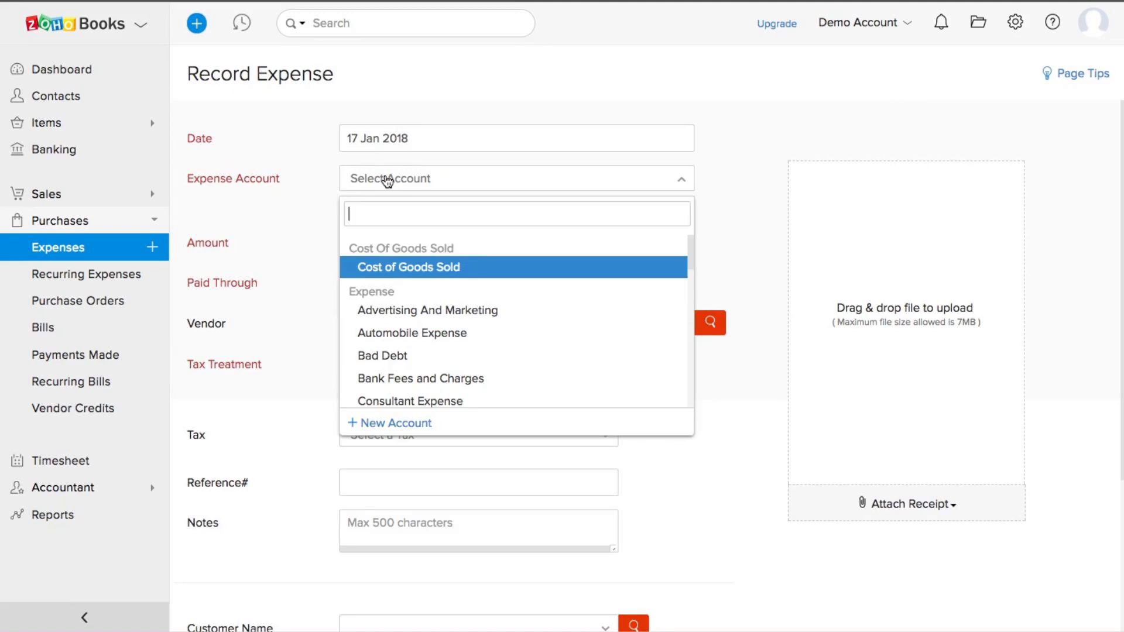
{"action": "scroll", "coordinate": [405, 336], "scroll_direction": "down", "scroll_amount": 3}
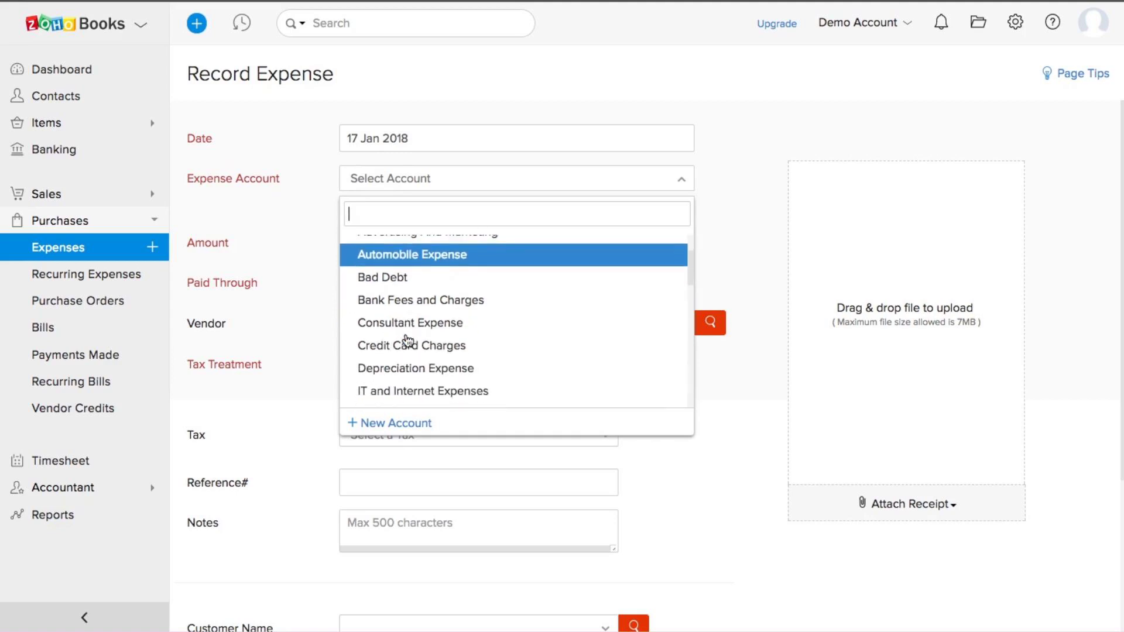
{"action": "scroll", "coordinate": [408, 341], "scroll_direction": "down", "scroll_amount": 5}
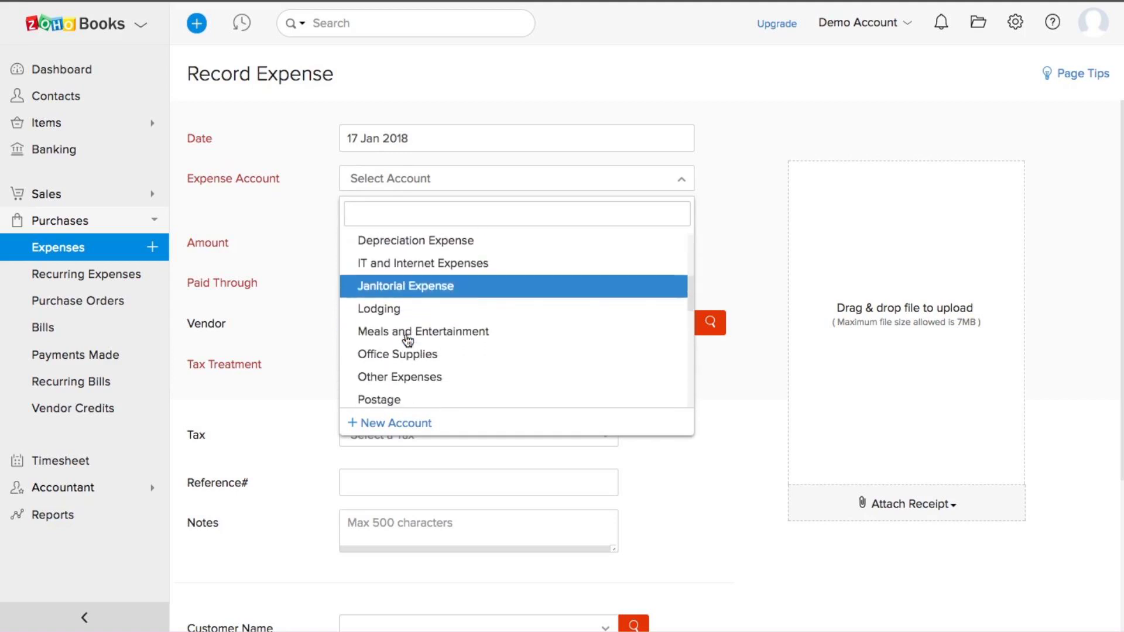
{"action": "scroll", "coordinate": [408, 341], "scroll_direction": "down", "scroll_amount": 4}
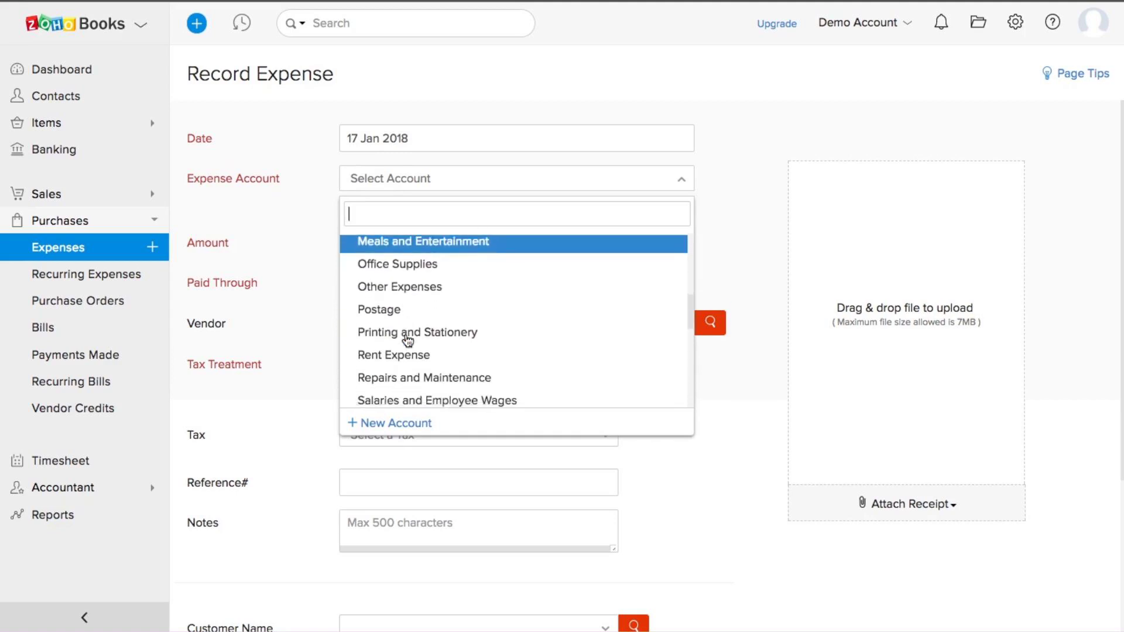
{"action": "scroll", "coordinate": [408, 341], "scroll_direction": "down", "scroll_amount": 1}
{"action": "left_click", "coordinate": [412, 322]}
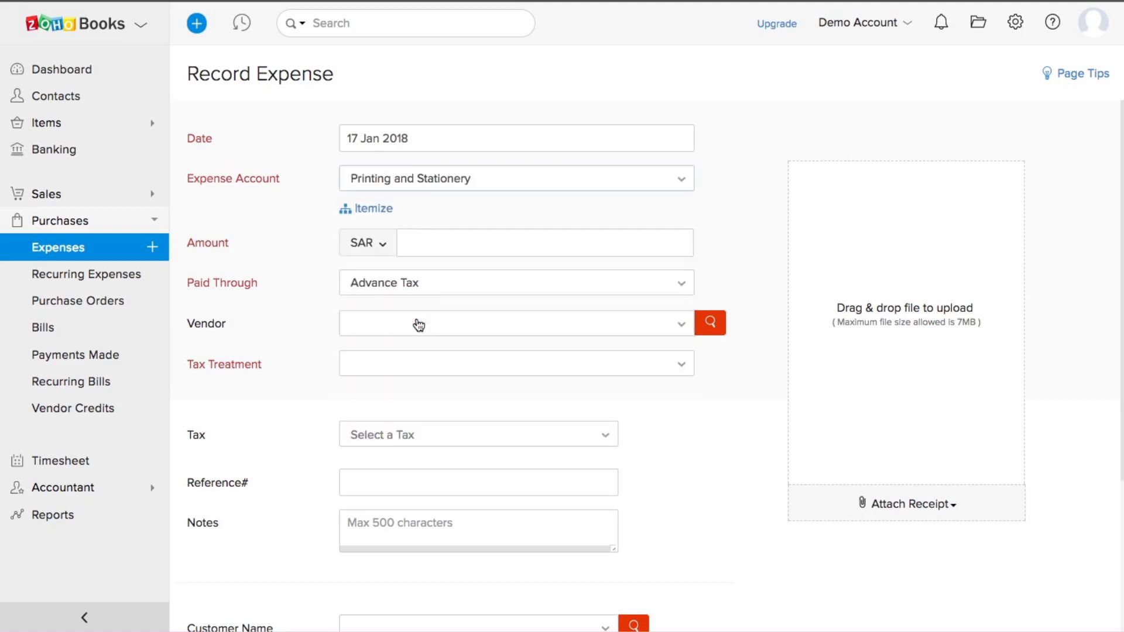
{"action": "left_click", "coordinate": [448, 244]}
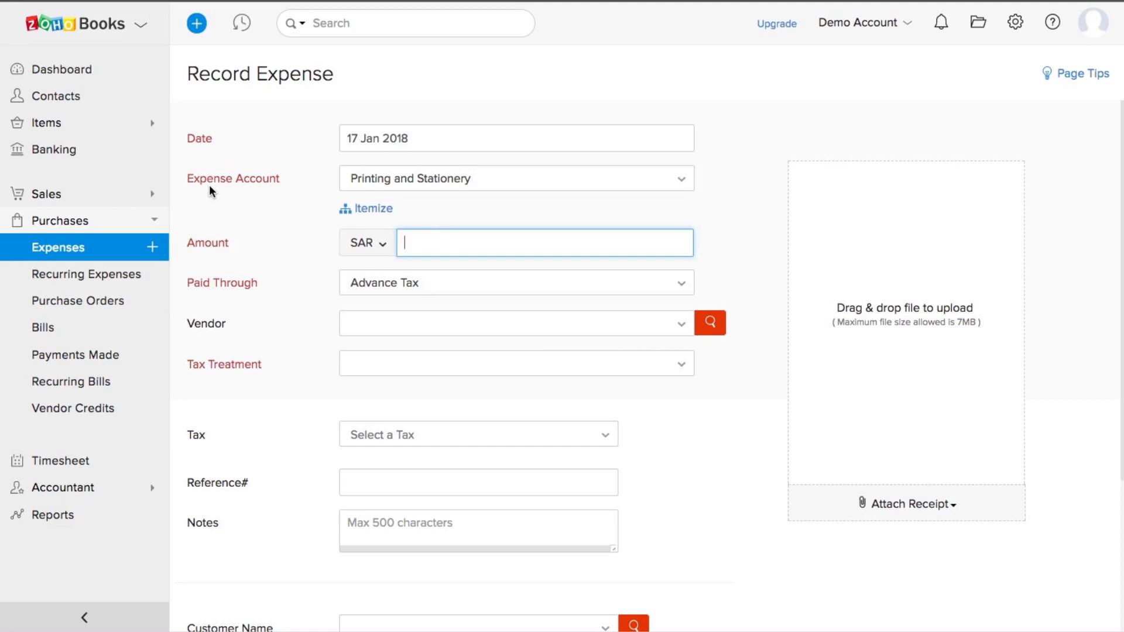
{"action": "type", "text": "250"}
Step: Set the expense paid through Petty Cash with Out Of Scope tax treatment
{"action": "left_click", "coordinate": [388, 285]}
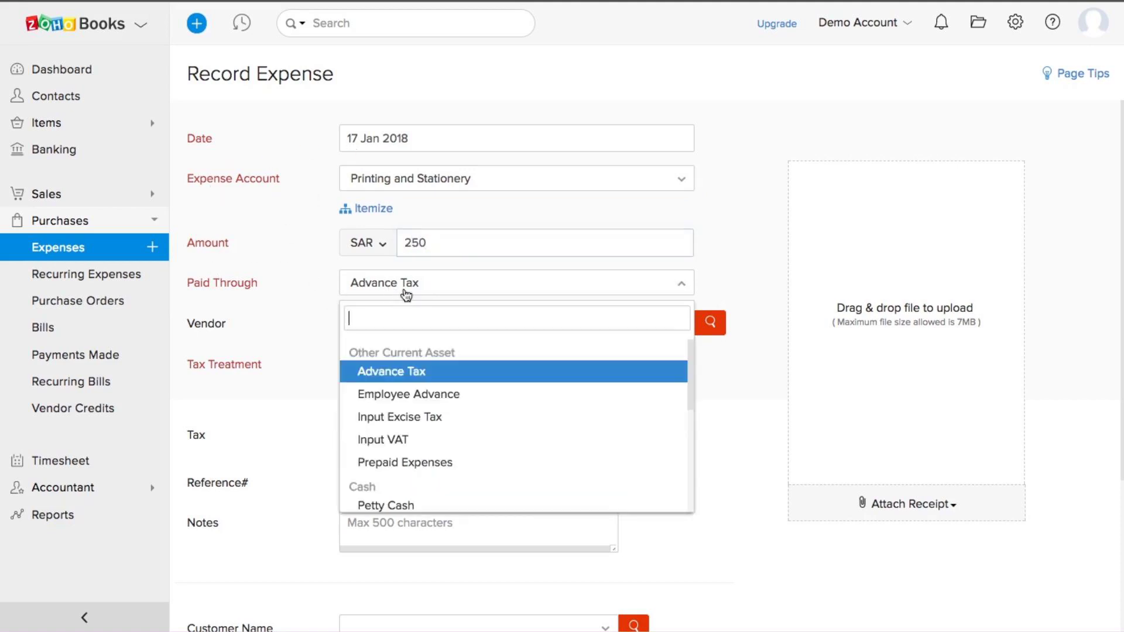
{"action": "scroll", "coordinate": [480, 414], "scroll_direction": "down", "scroll_amount": 2}
{"action": "scroll", "coordinate": [480, 415], "scroll_direction": "down", "scroll_amount": 5}
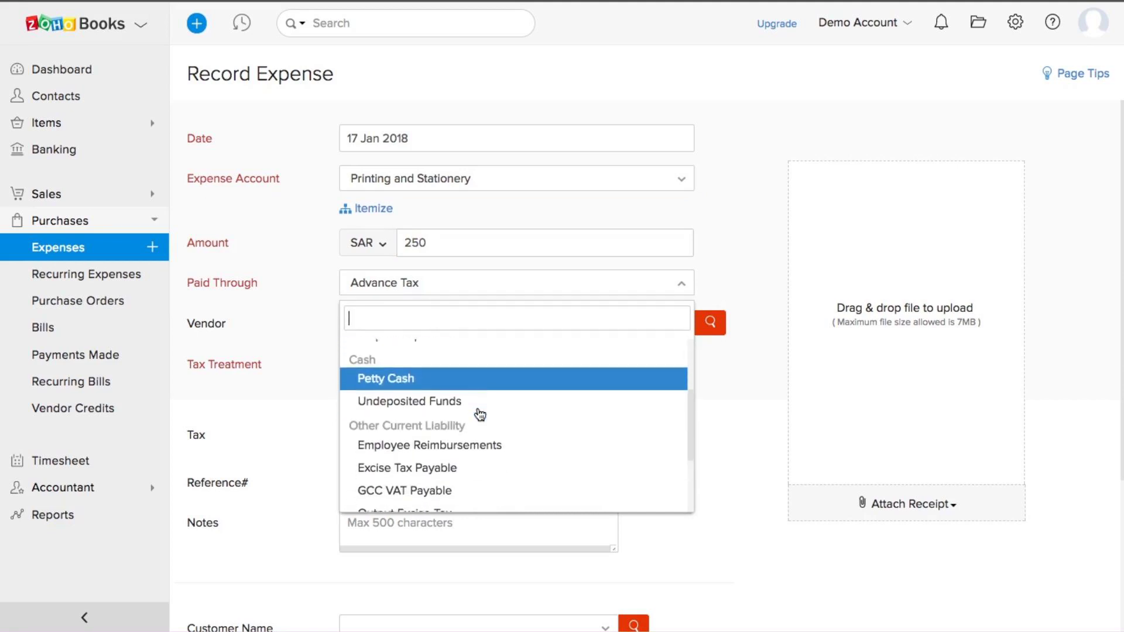
{"action": "scroll", "coordinate": [480, 415], "scroll_direction": "down", "scroll_amount": 3}
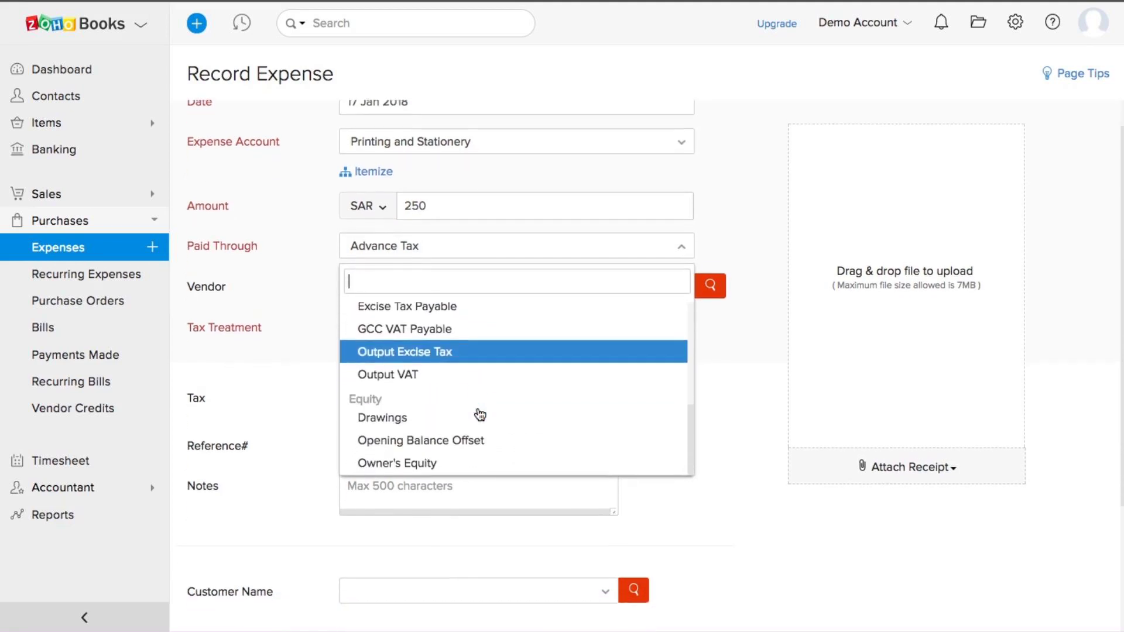
{"action": "scroll", "coordinate": [479, 417], "scroll_direction": "up", "scroll_amount": 4}
{"action": "scroll", "coordinate": [481, 414], "scroll_direction": "up", "scroll_amount": 1}
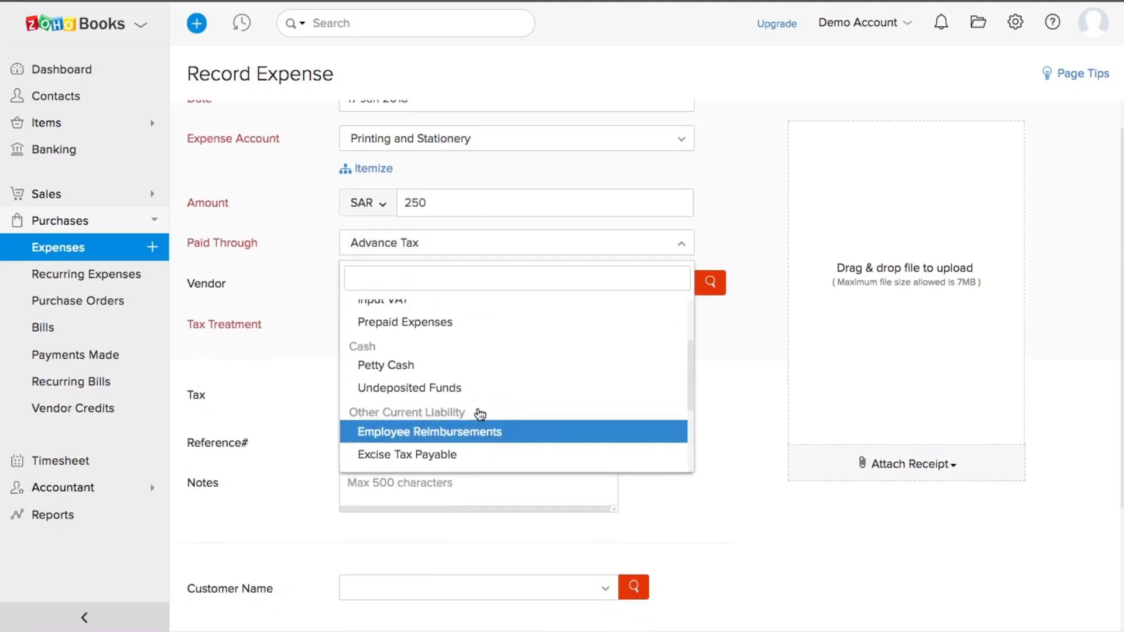
{"action": "left_click", "coordinate": [401, 376]}
{"action": "left_click", "coordinate": [386, 331]}
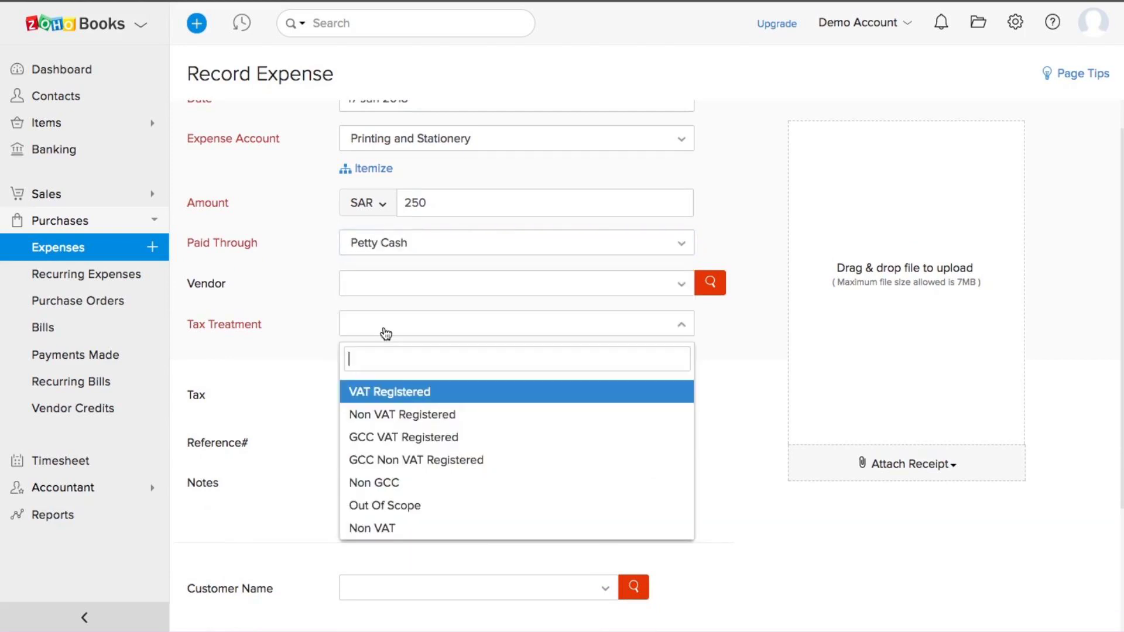
{"action": "left_click", "coordinate": [384, 505]}
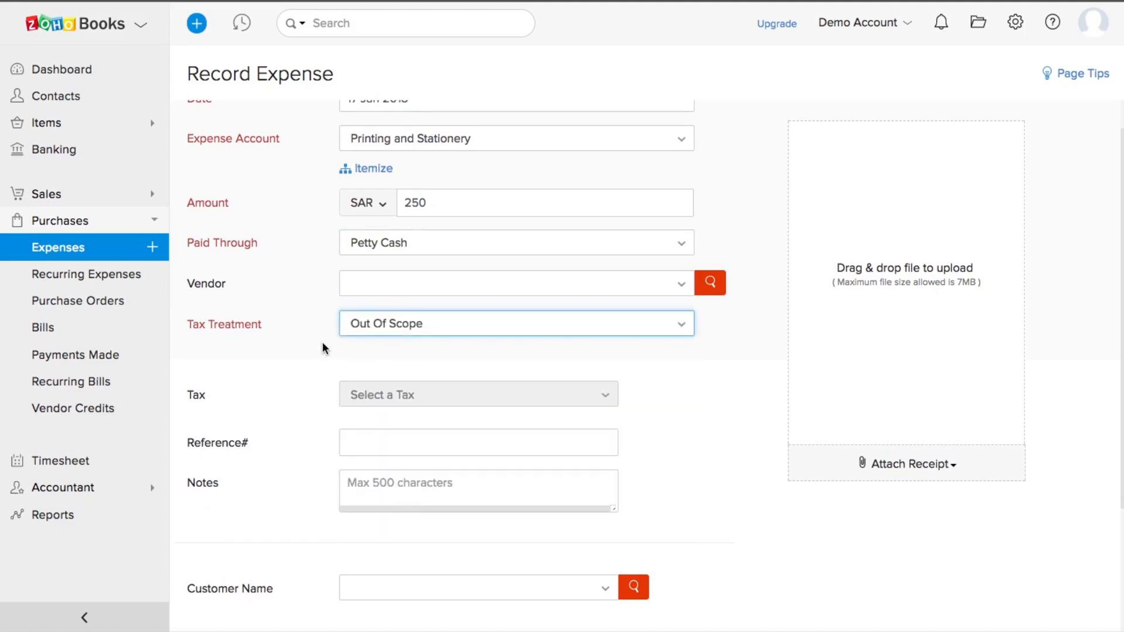
{"action": "scroll", "coordinate": [322, 349], "scroll_direction": "down", "scroll_amount": 3}
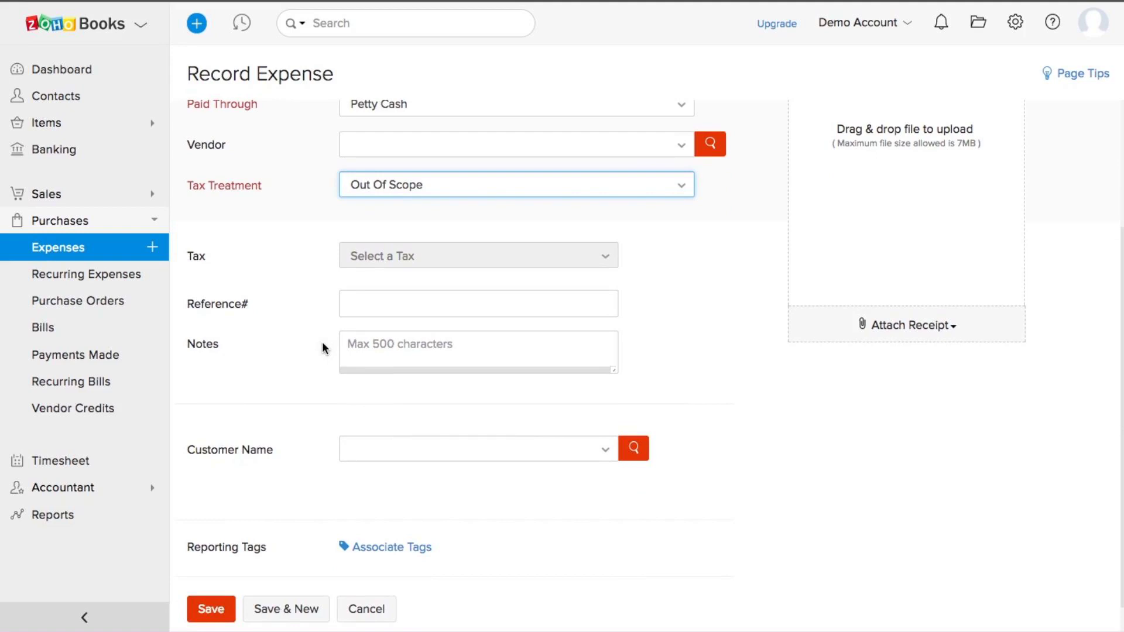
{"action": "scroll", "coordinate": [322, 342], "scroll_direction": "down", "scroll_amount": 1}
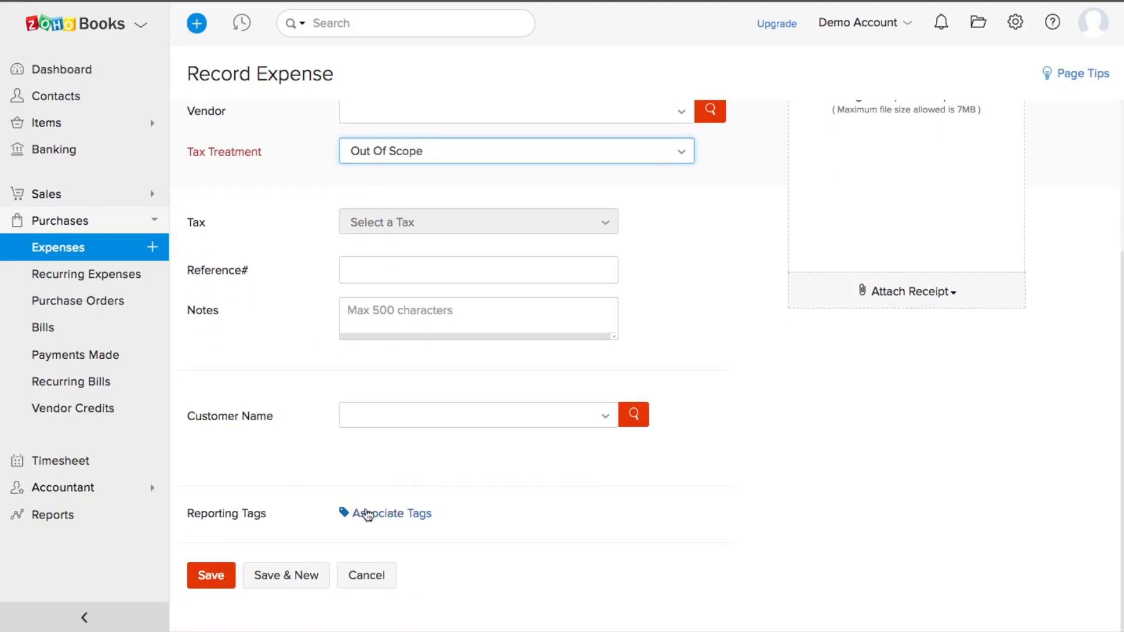
{"action": "scroll", "coordinate": [278, 352], "scroll_direction": "up", "scroll_amount": 5}
{"action": "scroll", "coordinate": [276, 368], "scroll_direction": "down", "scroll_amount": 5}
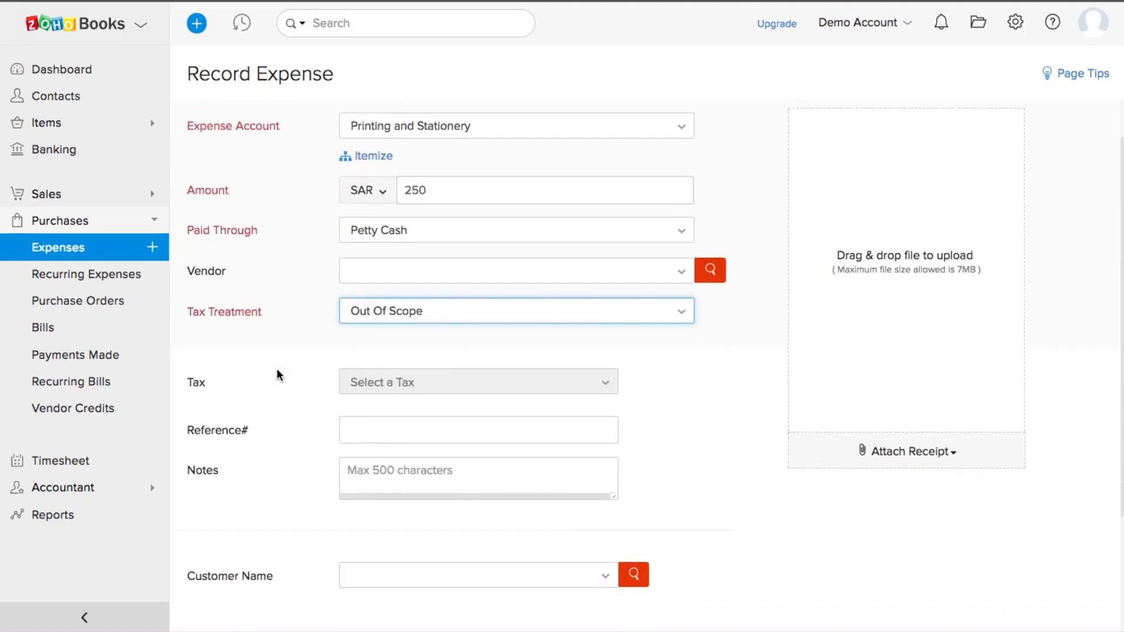
Step: Save the SAR 250 Printing and Stationery expense and open Recurring Expenses, showing Cx billing
{"action": "left_click", "coordinate": [211, 574]}
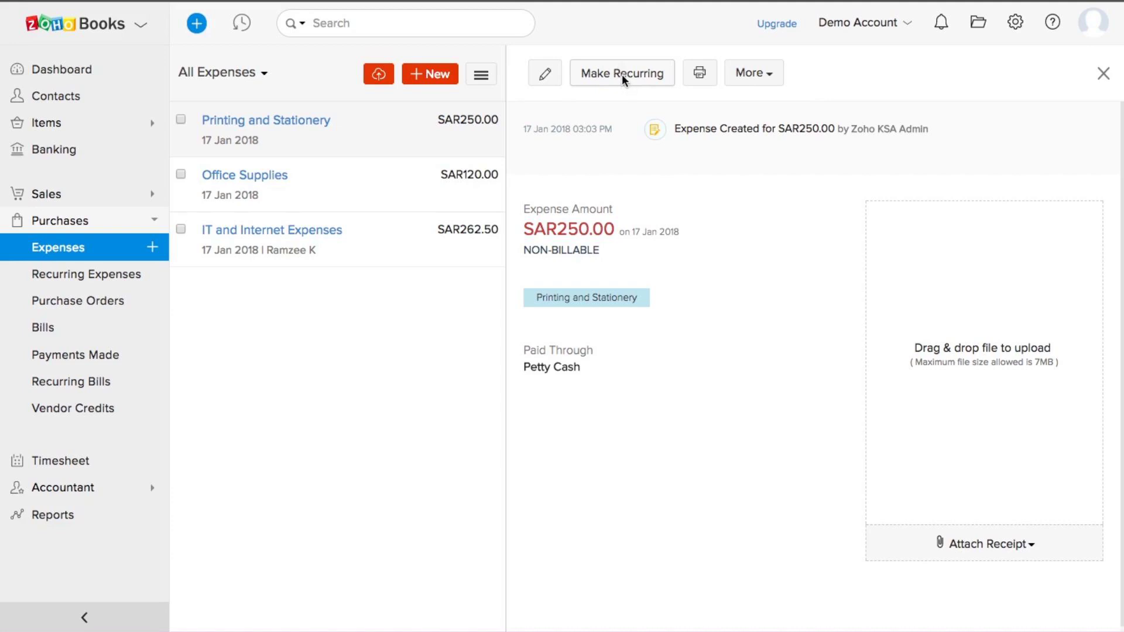
{"action": "left_click", "coordinate": [92, 278]}
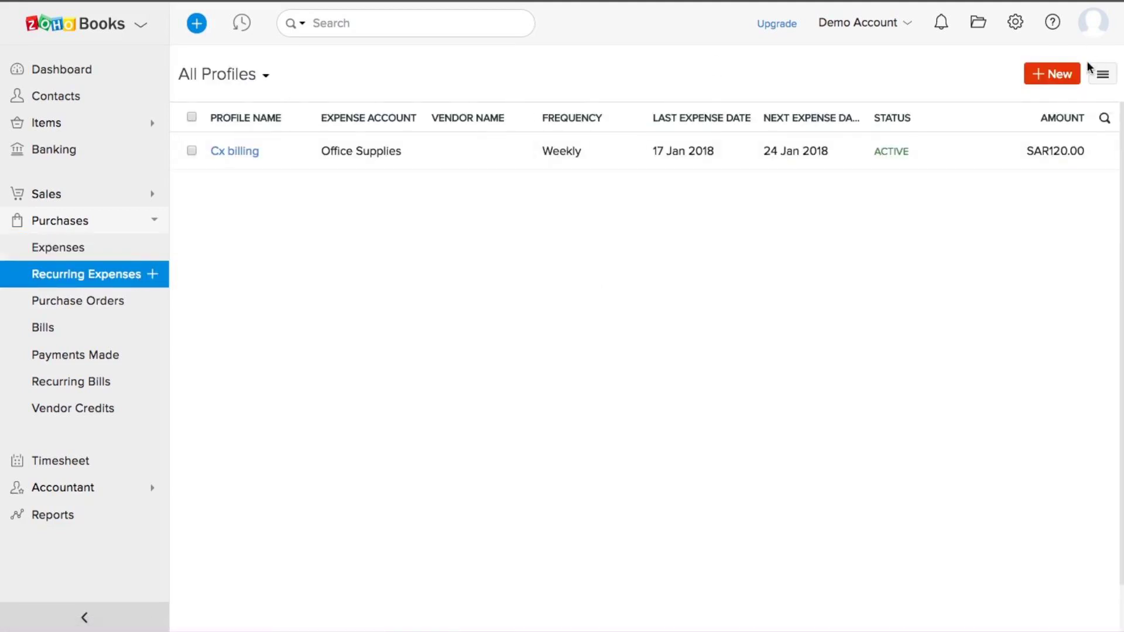
Step: Start a new recurring expense keeping Week frequency, then head to Purchase Orders, triggering a leave prompt
{"action": "left_click", "coordinate": [1056, 76]}
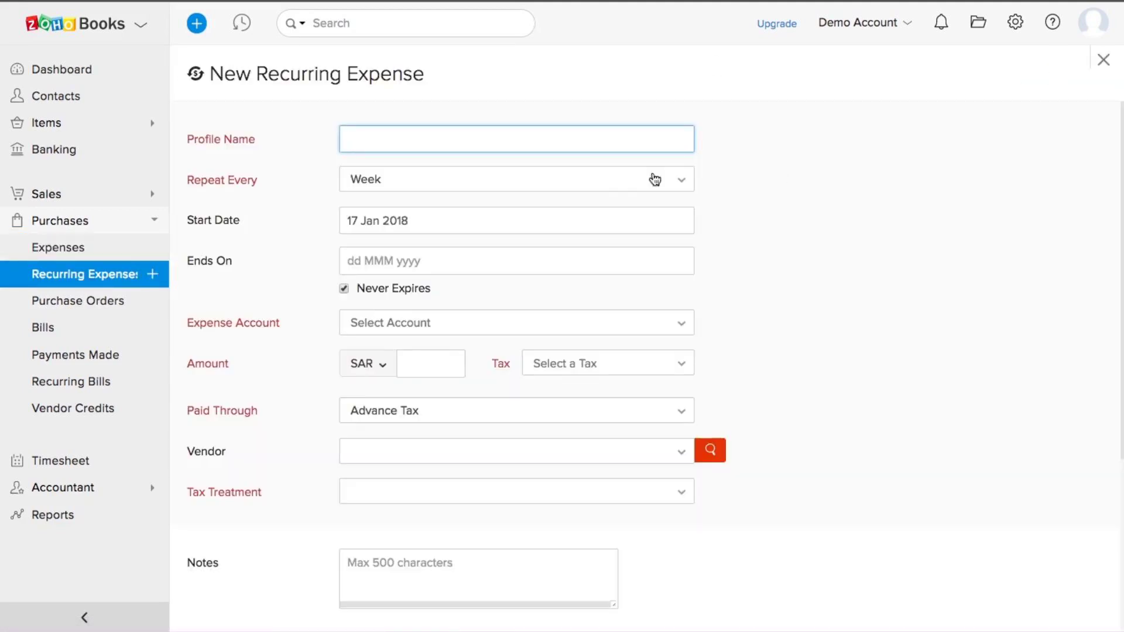
{"action": "scroll", "coordinate": [477, 168], "scroll_direction": "down", "scroll_amount": 1}
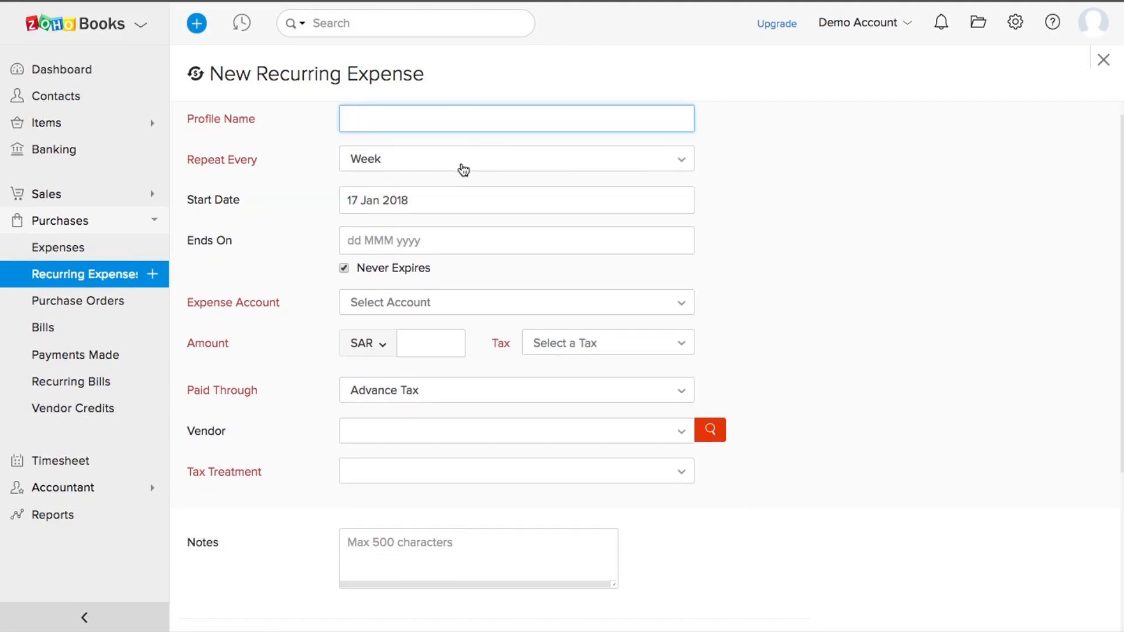
{"action": "left_click", "coordinate": [463, 169]}
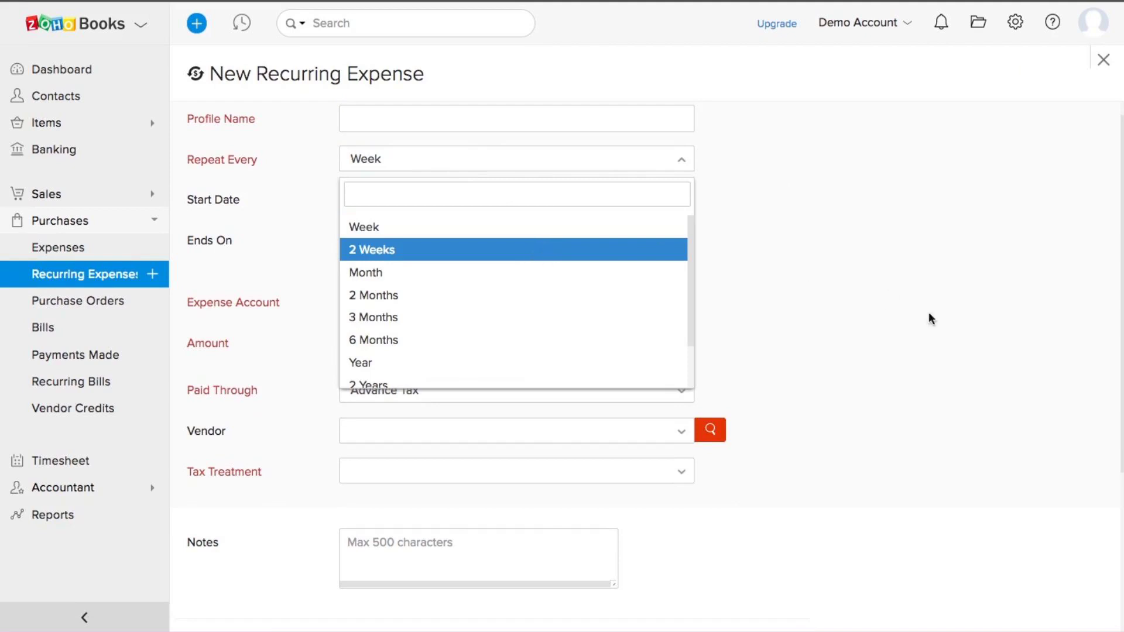
{"action": "left_click", "coordinate": [941, 328]}
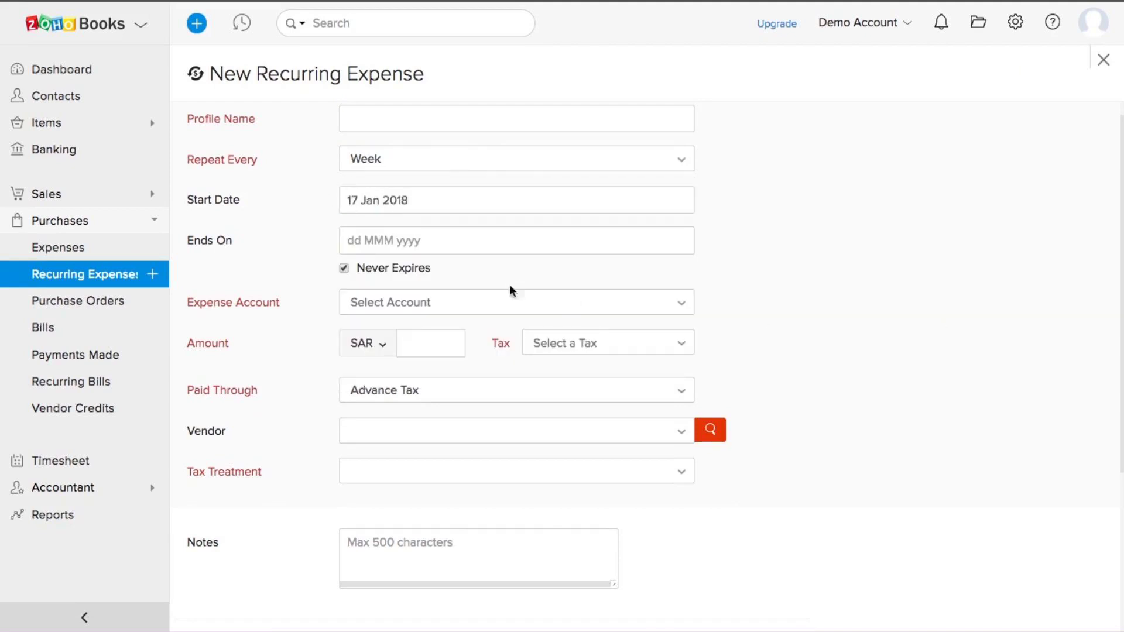
{"action": "scroll", "coordinate": [882, 455], "scroll_direction": "down", "scroll_amount": 5}
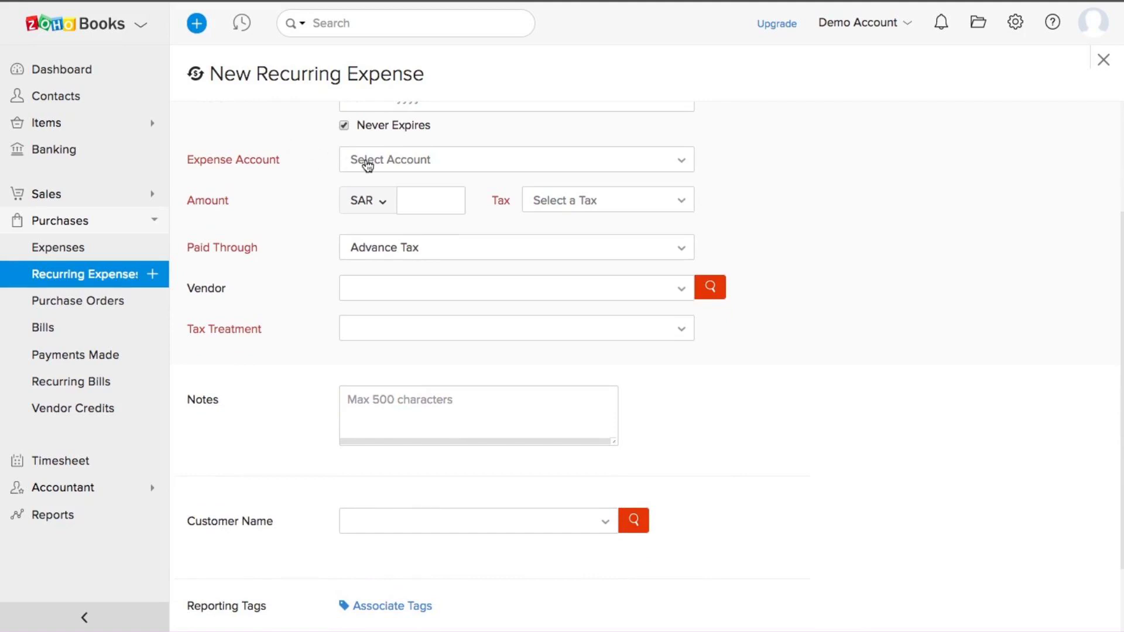
{"action": "scroll", "coordinate": [421, 244], "scroll_direction": "down", "scroll_amount": 2}
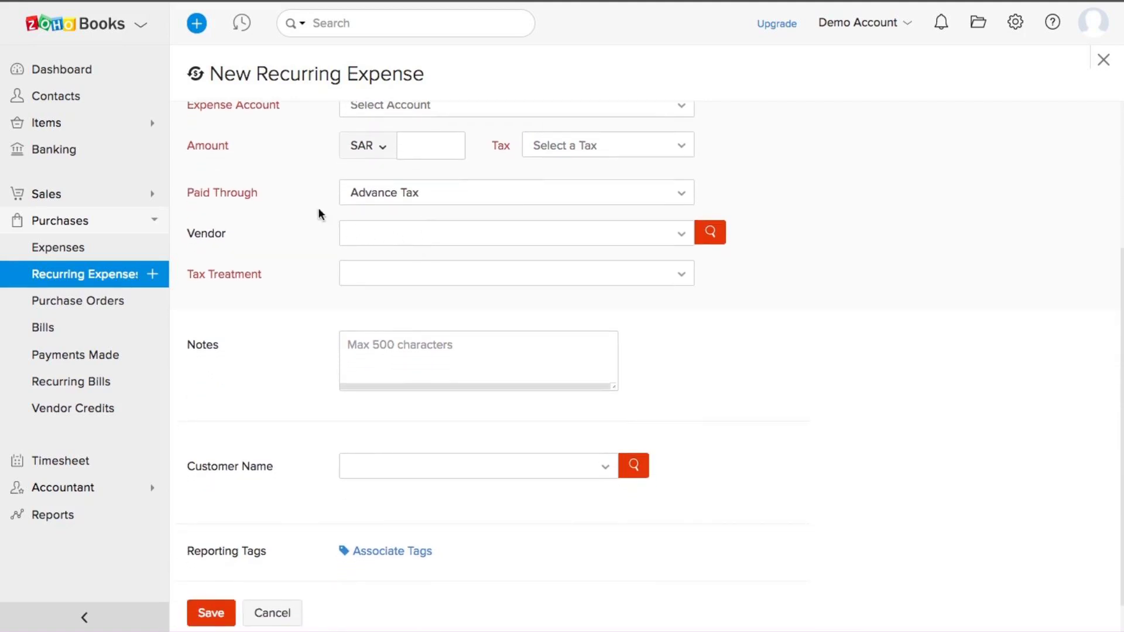
{"action": "scroll", "coordinate": [313, 281], "scroll_direction": "down", "scroll_amount": 1}
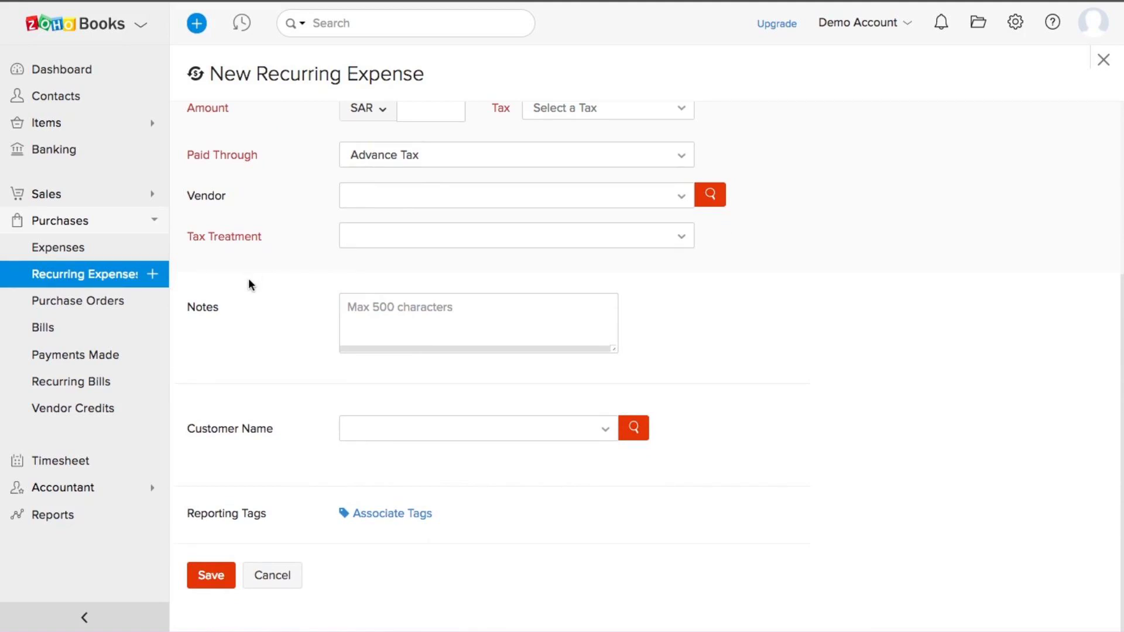
{"action": "left_click", "coordinate": [73, 302]}
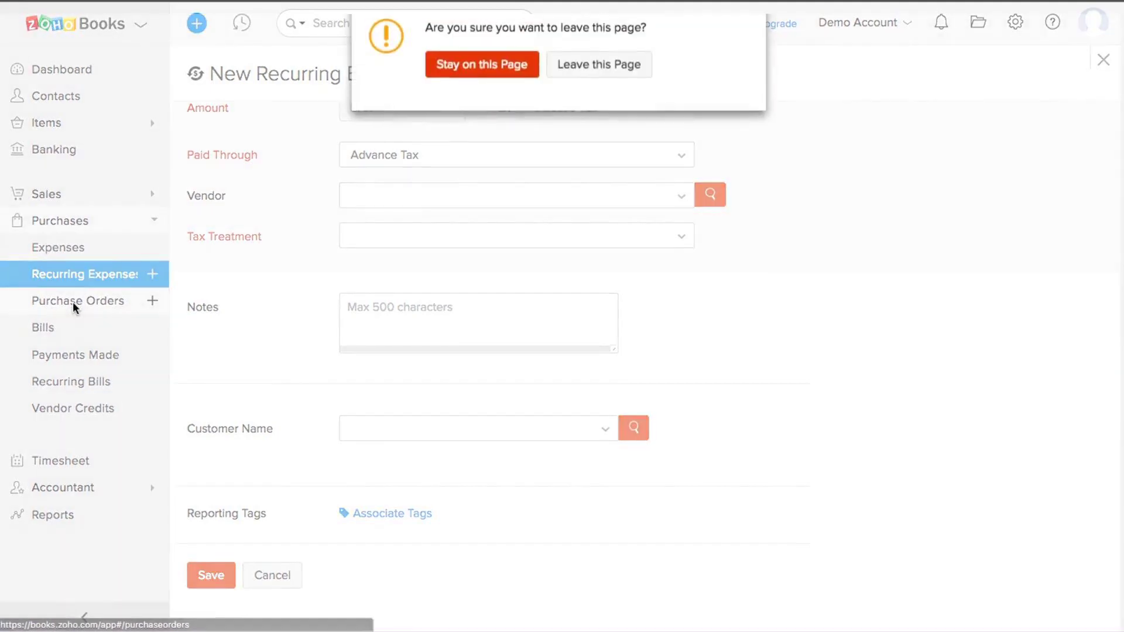
Step: Abandon the recurring expense and start purchase order PO-00003 for the vendor found by searching 'ra'
{"action": "left_click", "coordinate": [588, 69]}
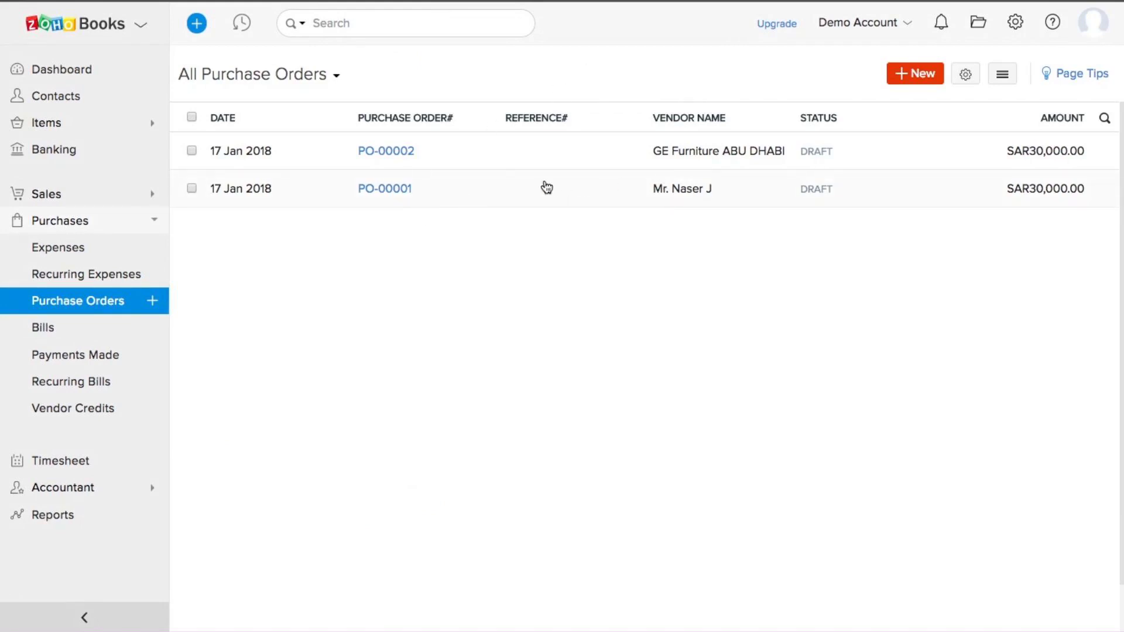
{"action": "left_click", "coordinate": [911, 81]}
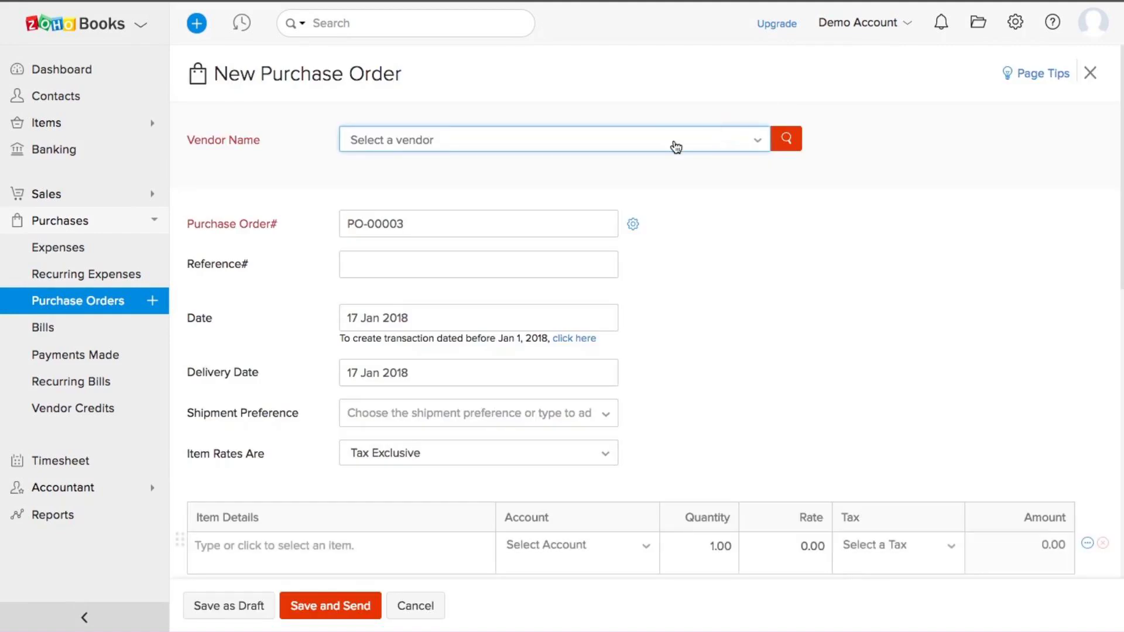
{"action": "left_click", "coordinate": [591, 150]}
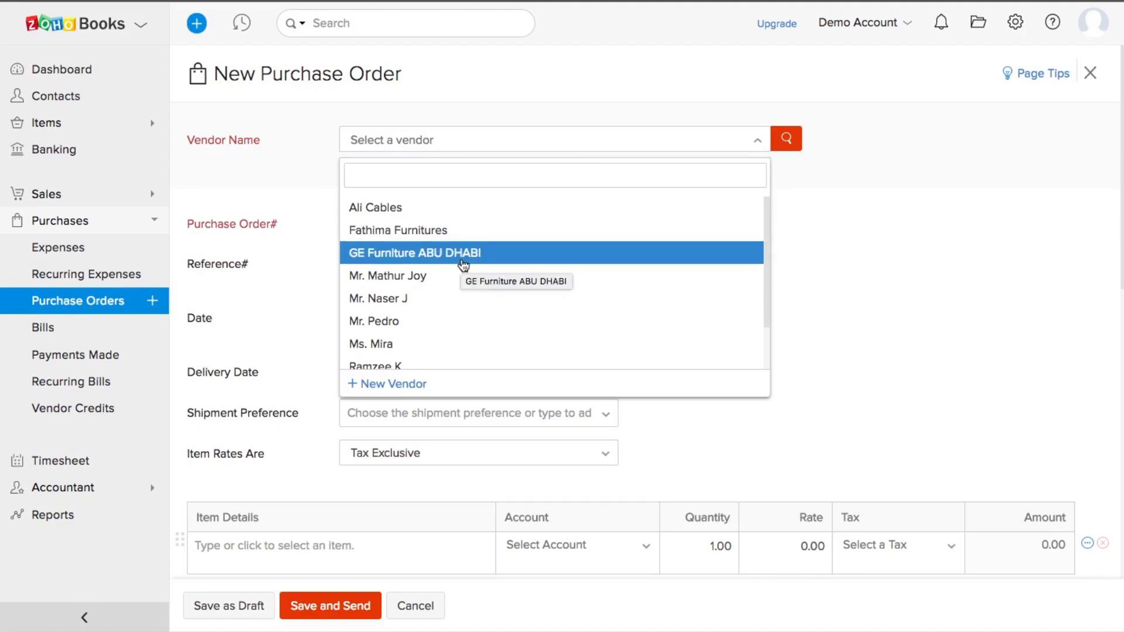
{"action": "type", "text": "ra"}
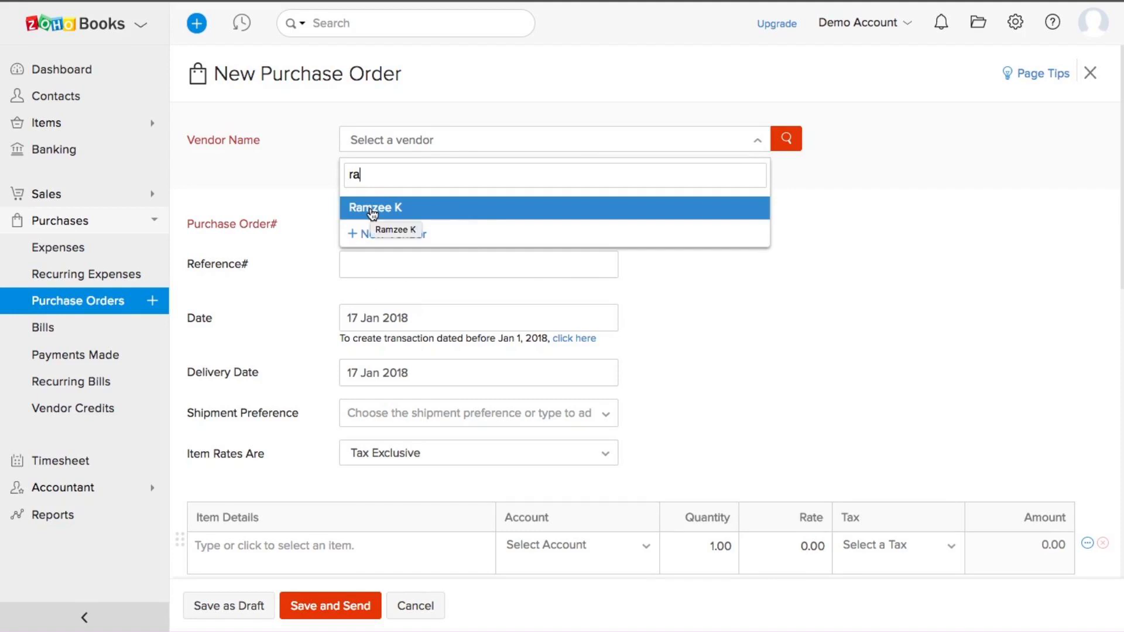
{"action": "left_click", "coordinate": [373, 212]}
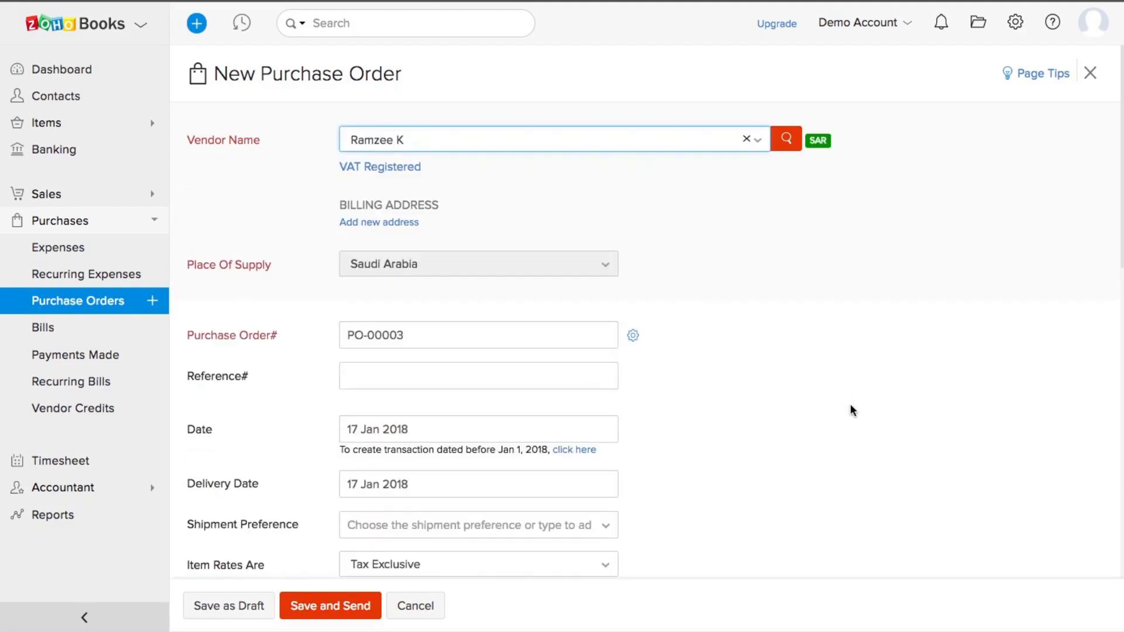
{"action": "scroll", "coordinate": [851, 407], "scroll_direction": "down", "scroll_amount": 3}
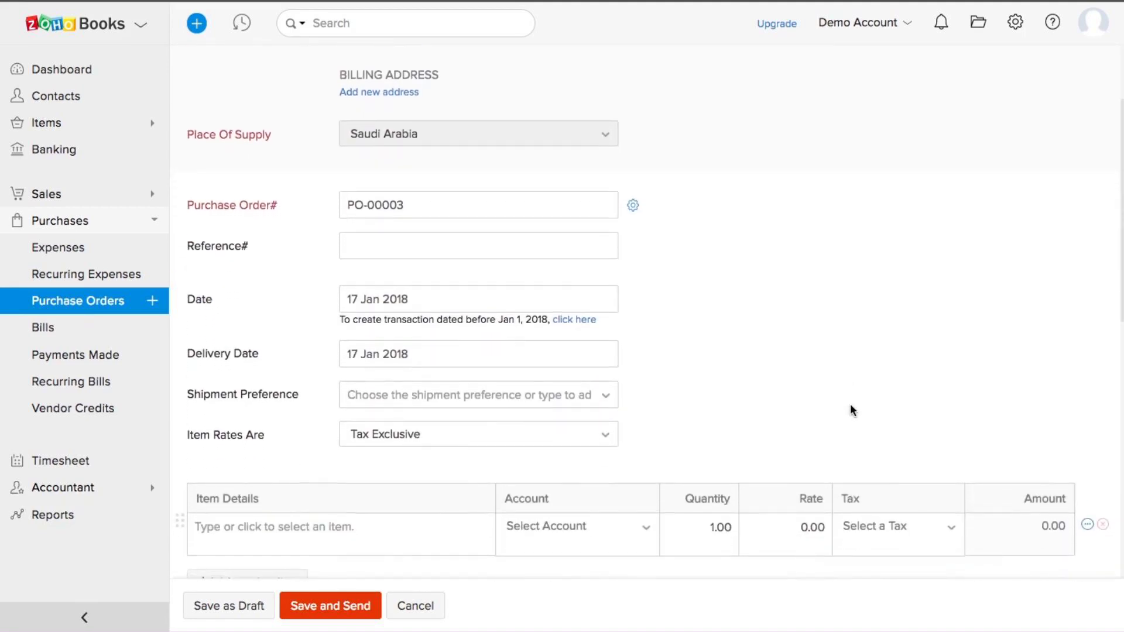
{"action": "scroll", "coordinate": [851, 410], "scroll_direction": "down", "scroll_amount": 3}
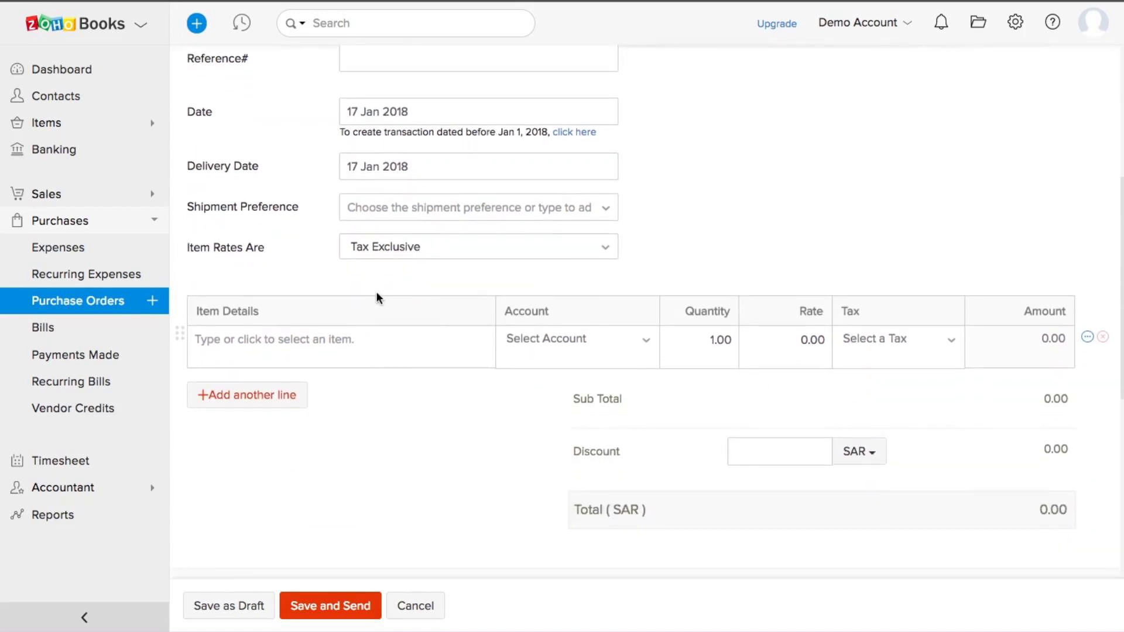
{"action": "left_click", "coordinate": [311, 343]}
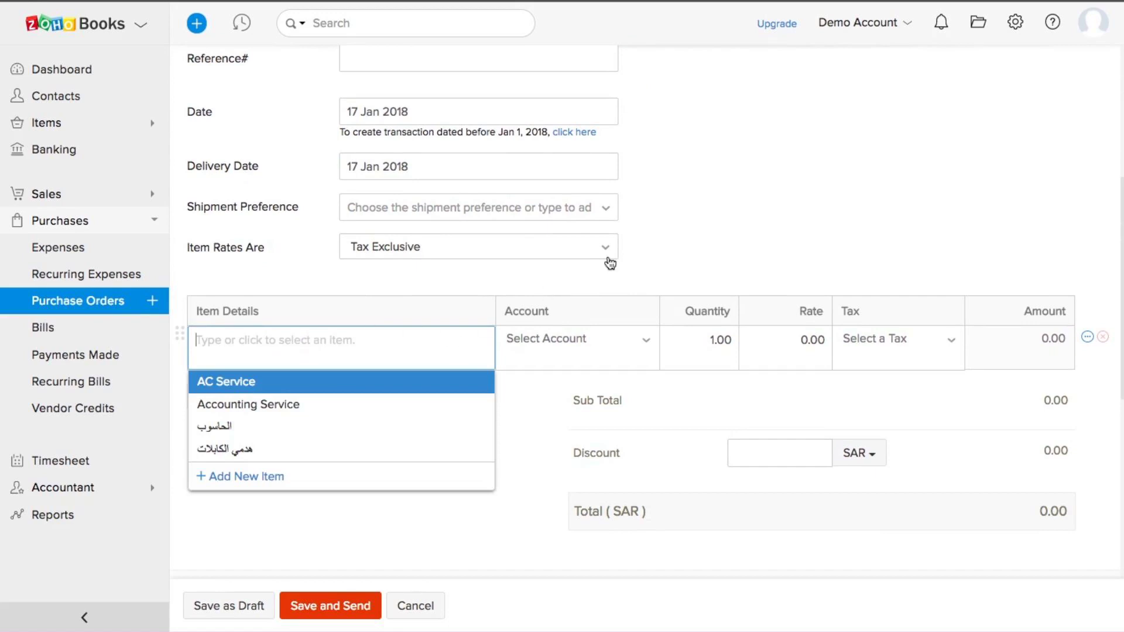
Step: Discard the draft purchase order and mark PO-00002 as open
{"action": "left_click", "coordinate": [835, 231]}
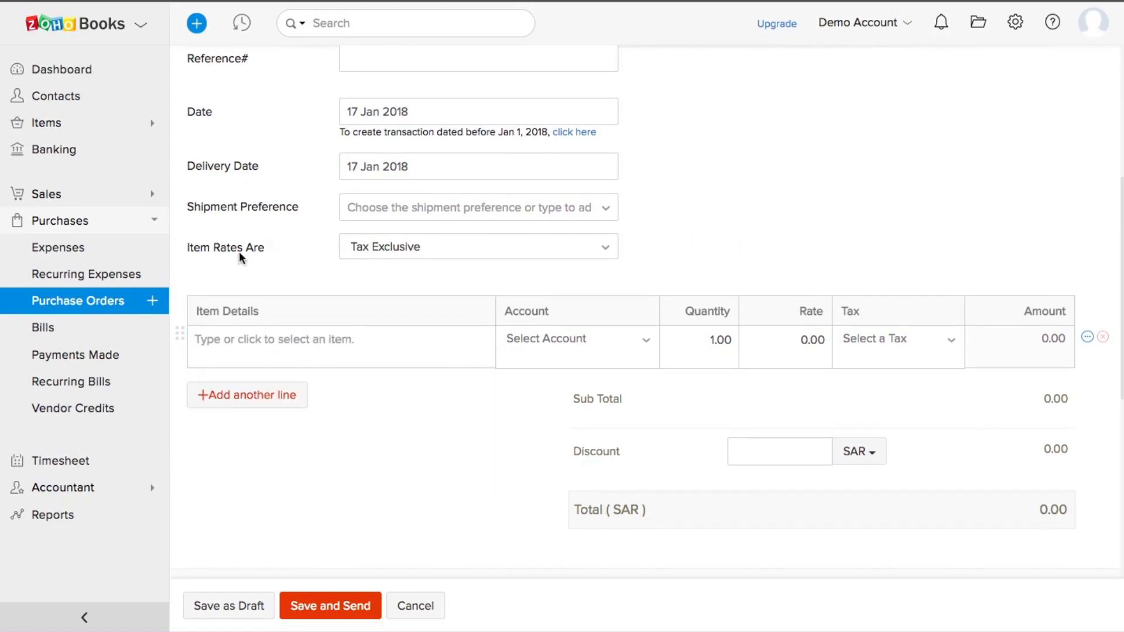
{"action": "left_click", "coordinate": [85, 300]}
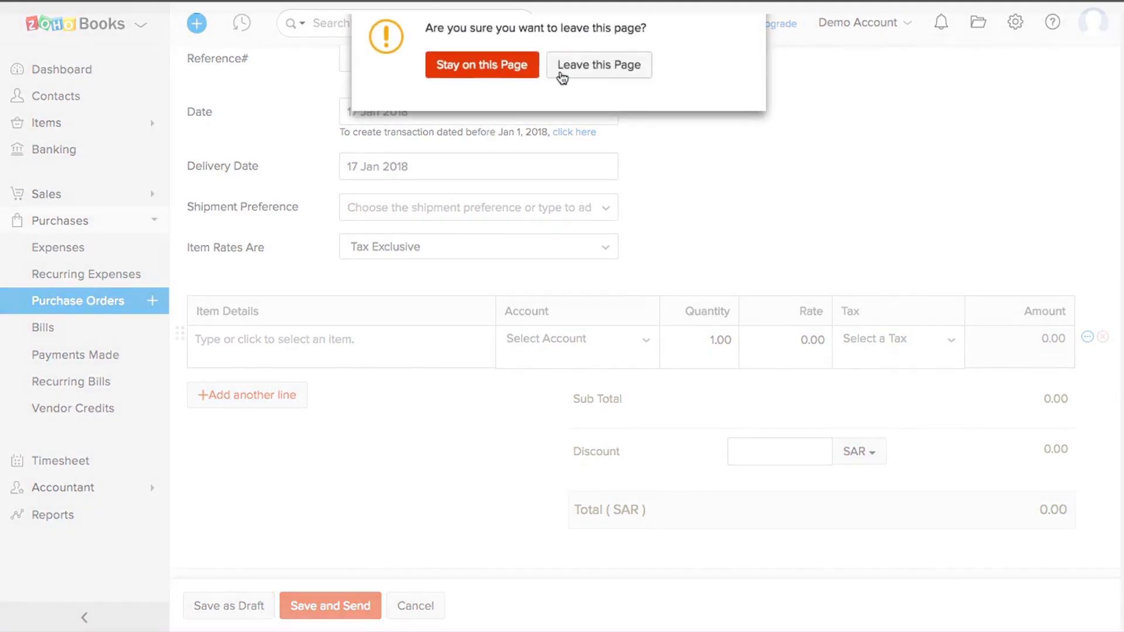
{"action": "left_click", "coordinate": [580, 67]}
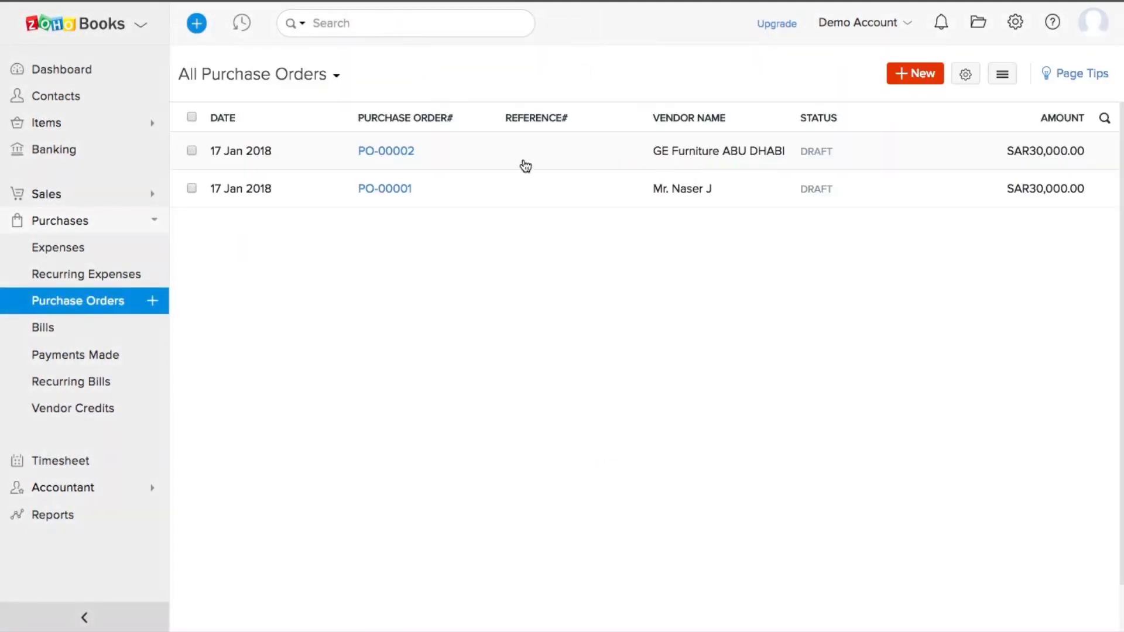
{"action": "left_click", "coordinate": [464, 164]}
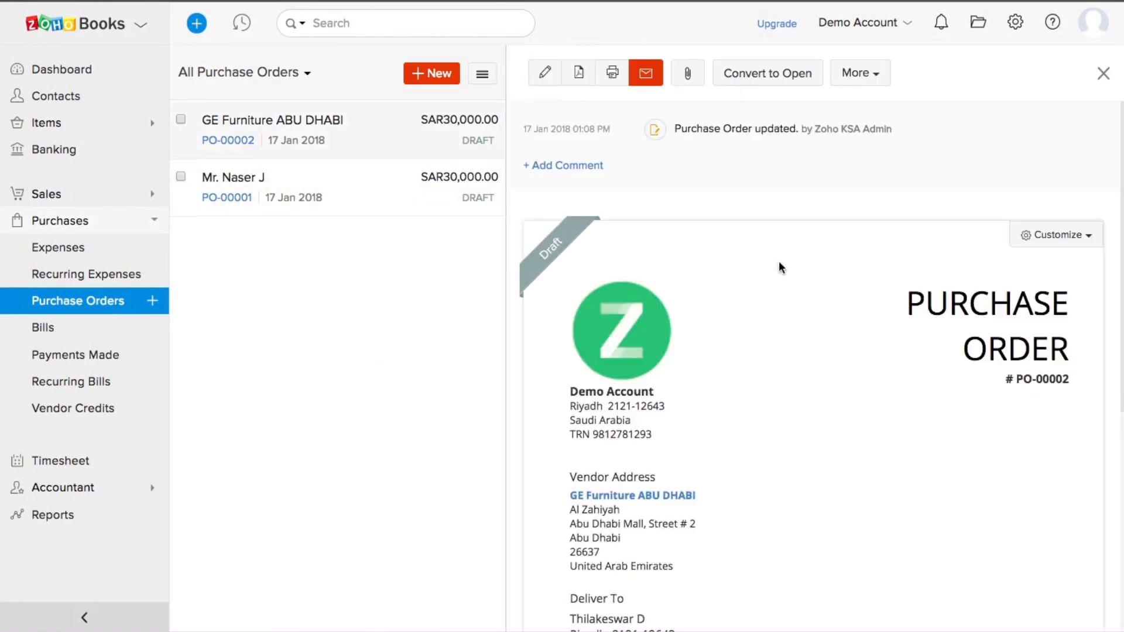
{"action": "scroll", "coordinate": [819, 415], "scroll_direction": "down", "scroll_amount": 5}
{"action": "scroll", "coordinate": [819, 415], "scroll_direction": "up", "scroll_amount": 5}
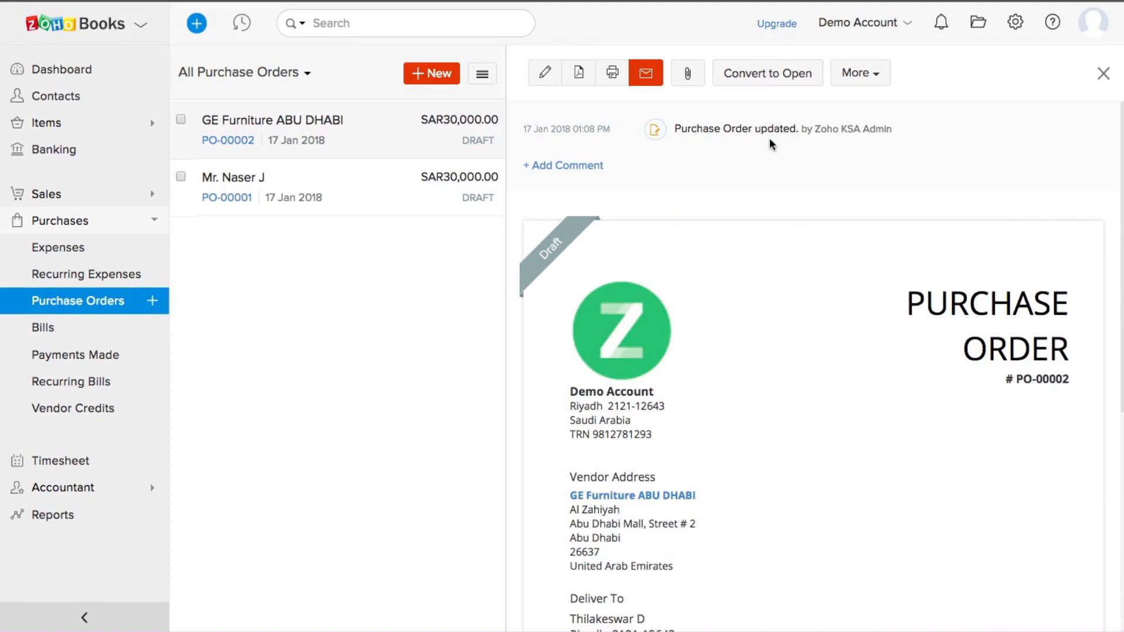
{"action": "left_click", "coordinate": [765, 74]}
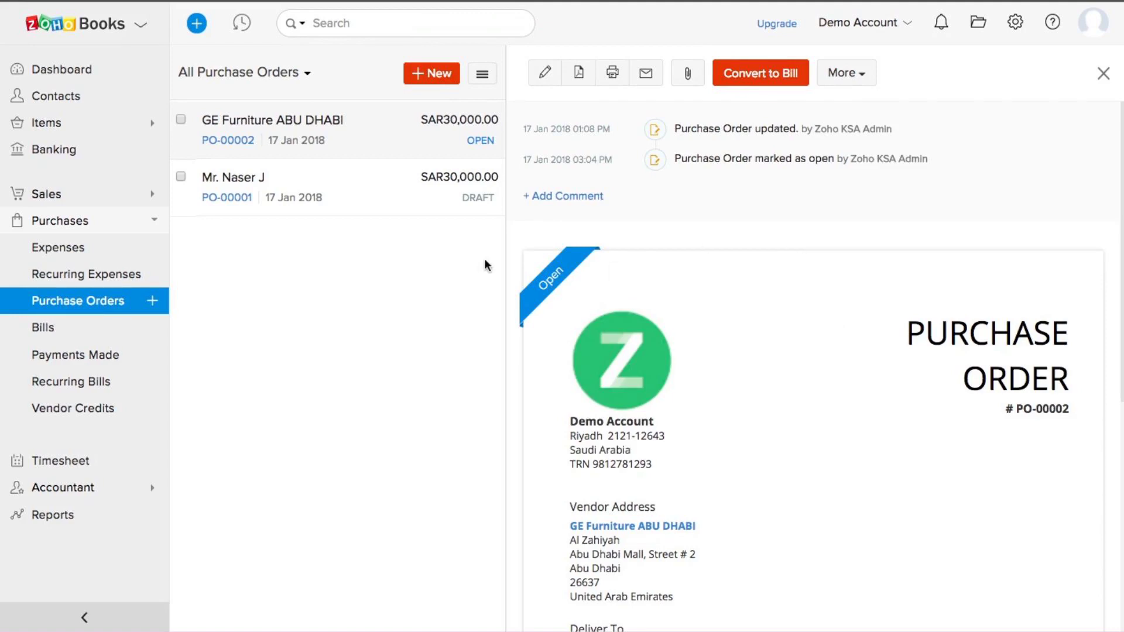
Step: Convert PO-00002 into bill number 65 for SAR30,000.00 and save it as open
{"action": "left_click", "coordinate": [761, 75]}
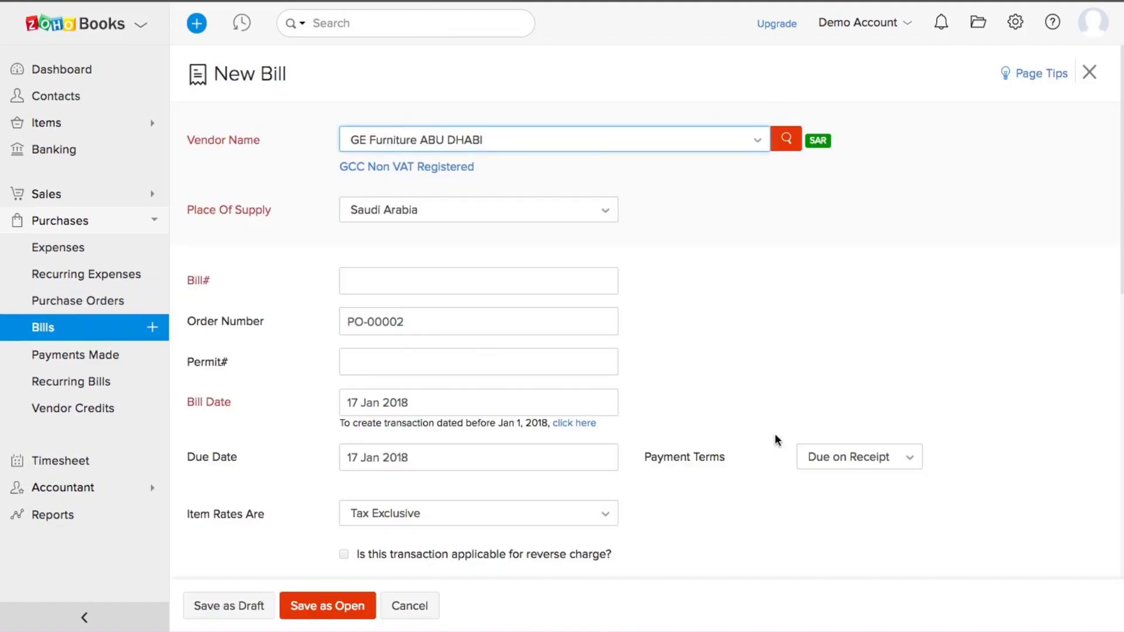
{"action": "scroll", "coordinate": [774, 433], "scroll_direction": "down", "scroll_amount": 10}
{"action": "left_click", "coordinate": [329, 608]}
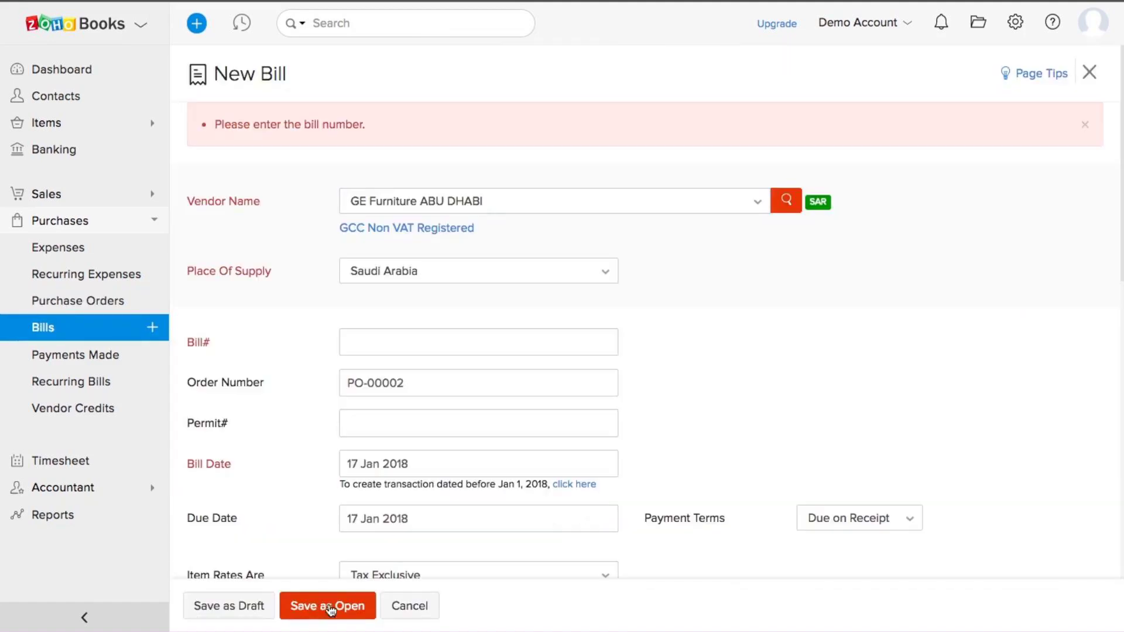
{"action": "scroll", "coordinate": [410, 381], "scroll_direction": "down", "scroll_amount": 1}
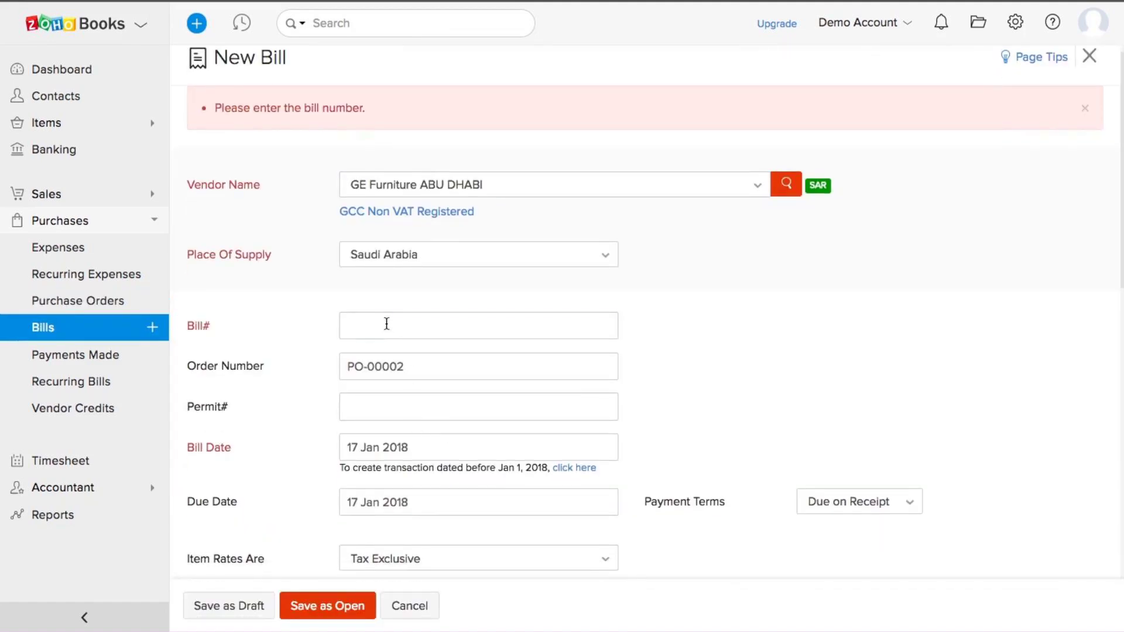
{"action": "left_click", "coordinate": [386, 323]}
{"action": "type", "text": "65"}
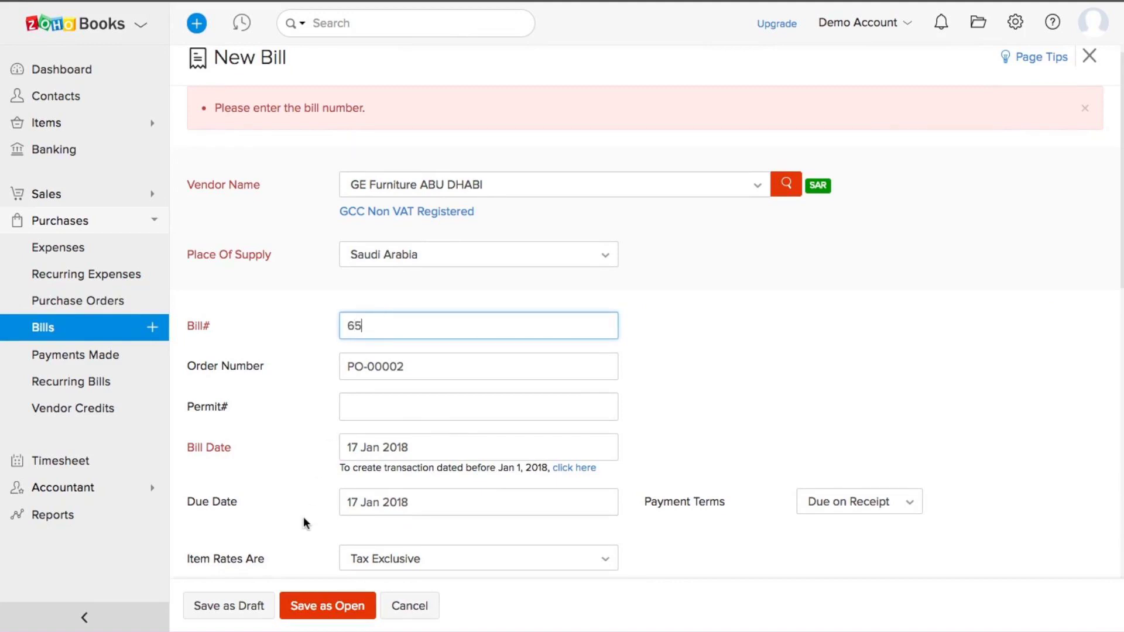
{"action": "left_click", "coordinate": [317, 605]}
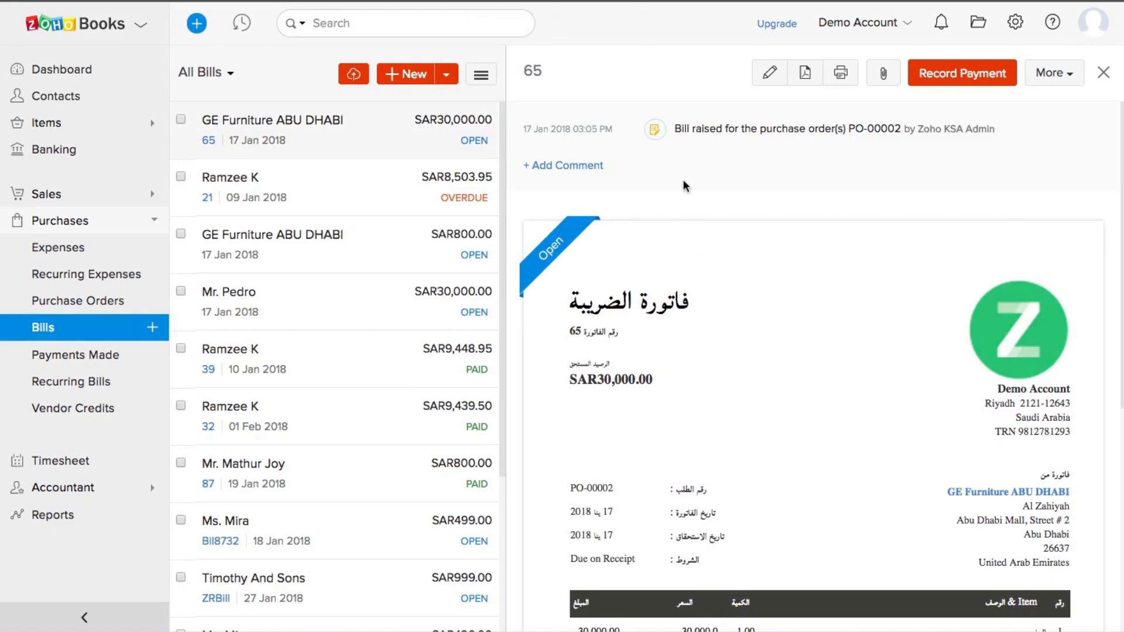
{"action": "scroll", "coordinate": [685, 187], "scroll_direction": "down", "scroll_amount": 3}
{"action": "scroll", "coordinate": [684, 185], "scroll_direction": "down", "scroll_amount": 3}
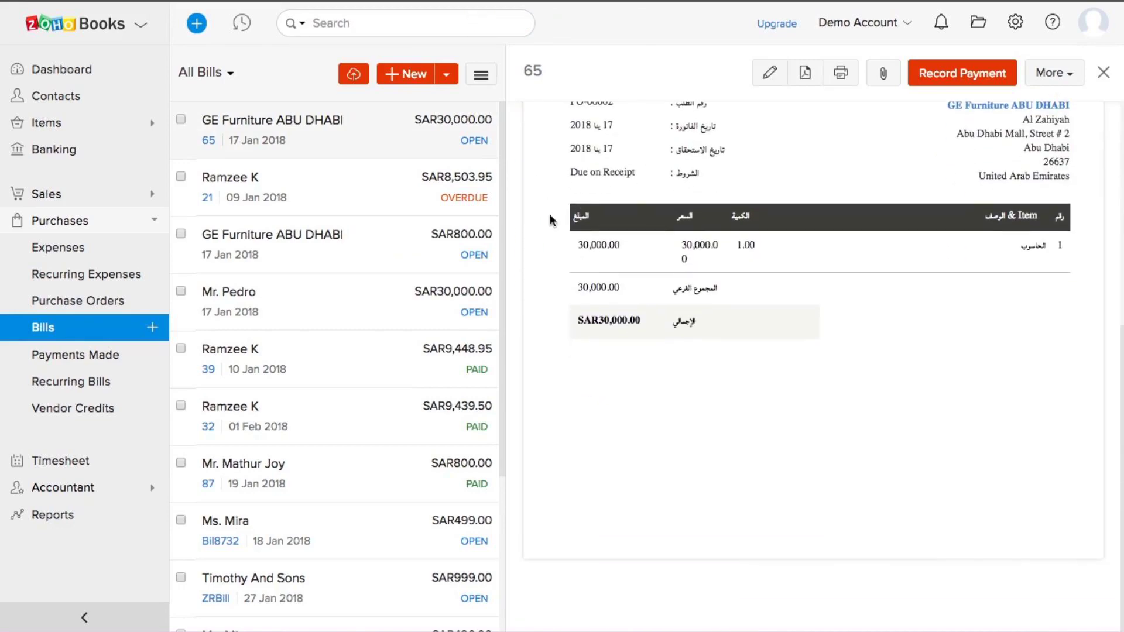
Step: Convert sales order SO-00001 to invoice INV-000030 for SAR8,511.00 and save it for emailing
{"action": "left_click", "coordinate": [84, 202]}
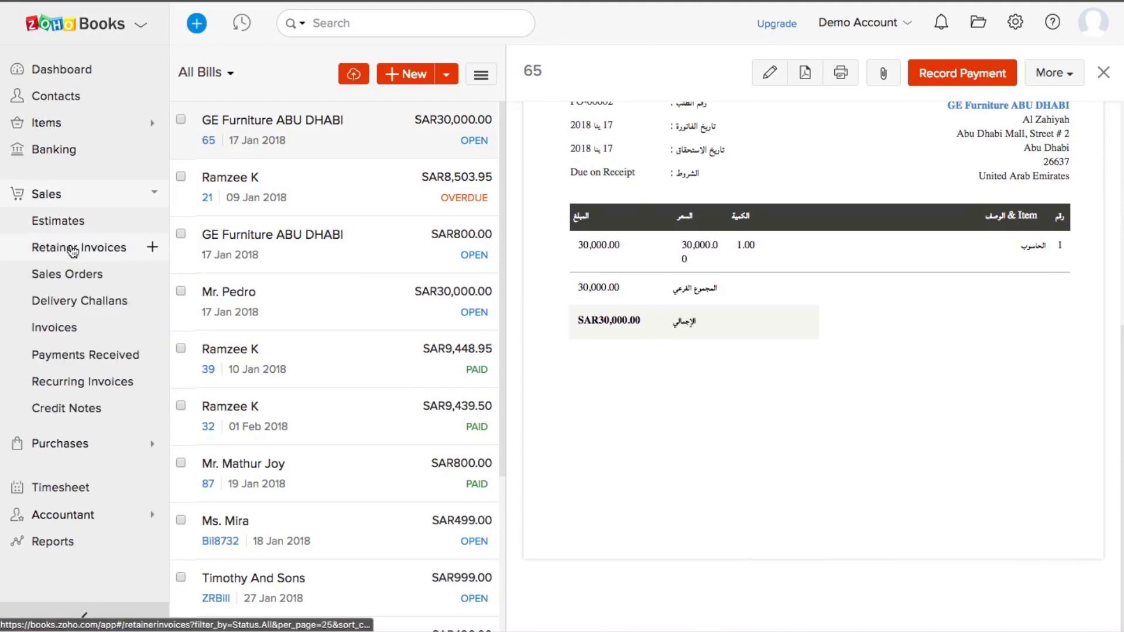
{"action": "left_click", "coordinate": [69, 279]}
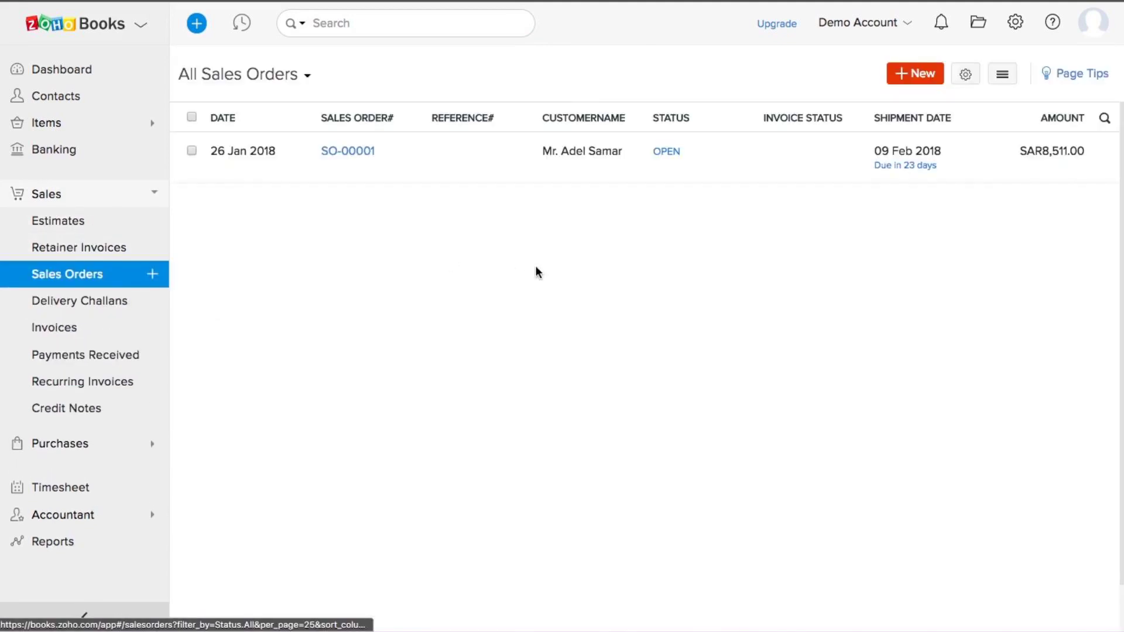
{"action": "left_click", "coordinate": [572, 158]}
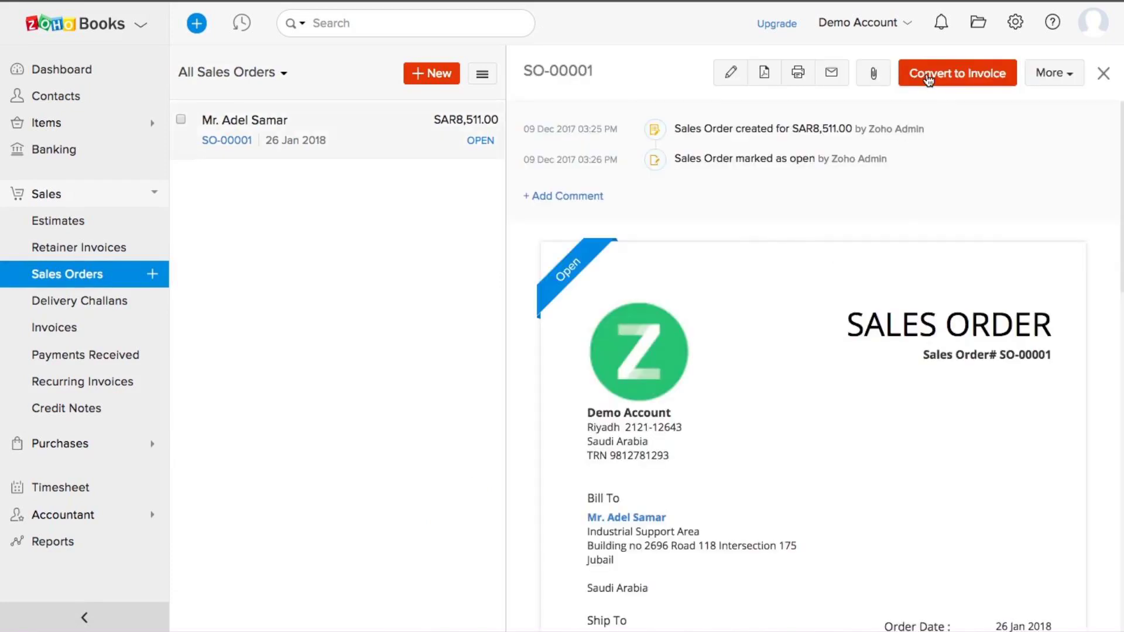
{"action": "left_click", "coordinate": [928, 77]}
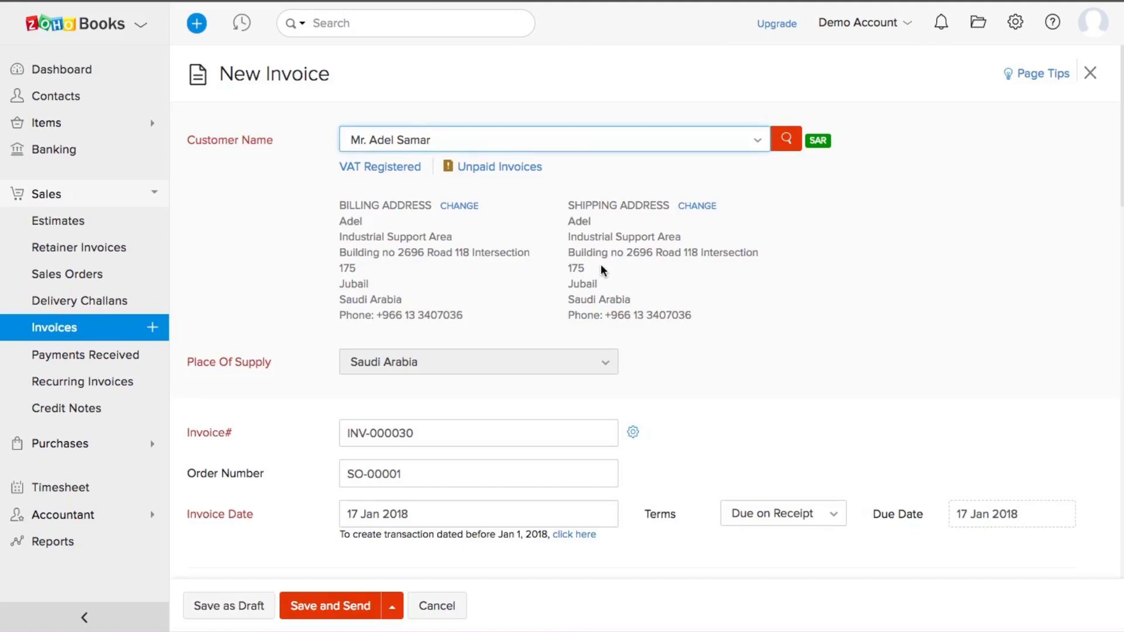
{"action": "scroll", "coordinate": [601, 265], "scroll_direction": "down", "scroll_amount": 10}
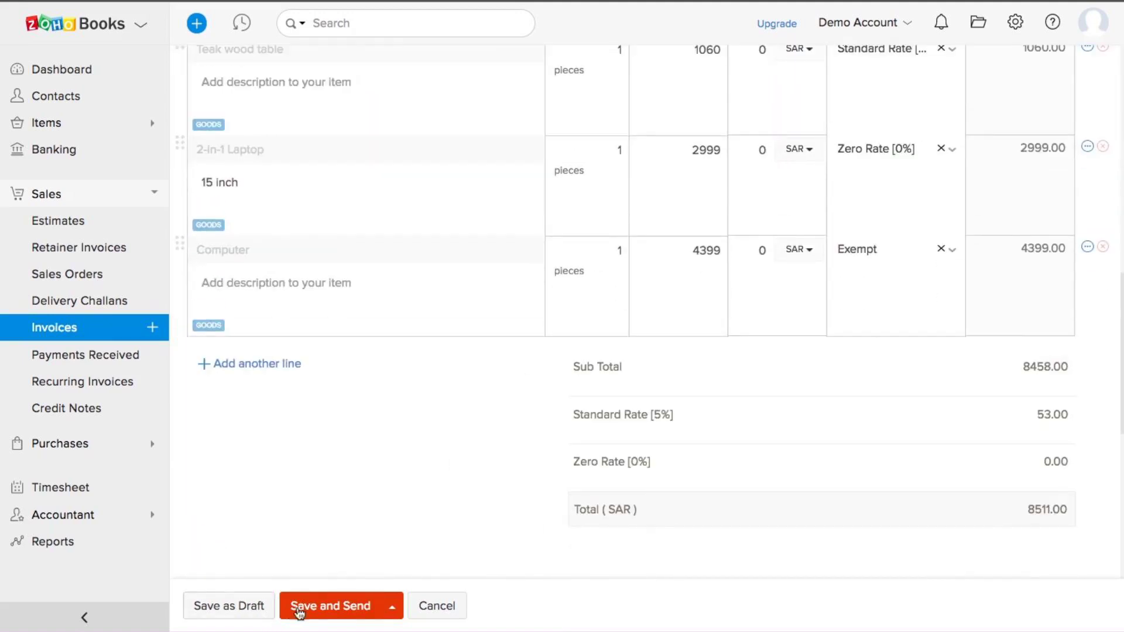
{"action": "left_click", "coordinate": [323, 608]}
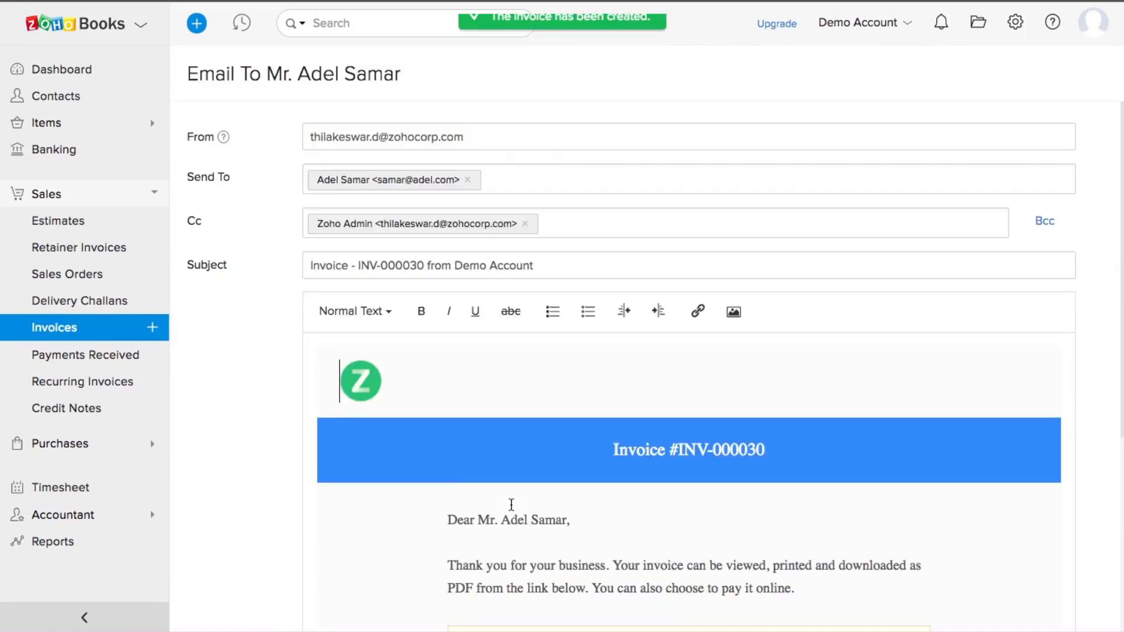
{"action": "scroll", "coordinate": [508, 503], "scroll_direction": "down", "scroll_amount": 2}
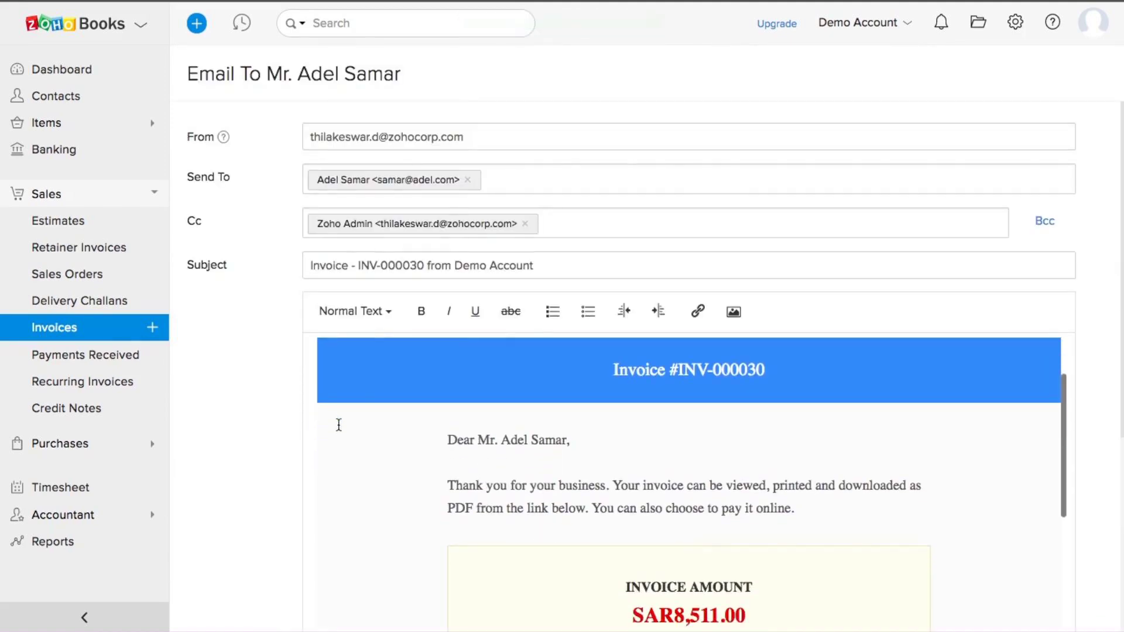
{"action": "scroll", "coordinate": [287, 335], "scroll_direction": "down", "scroll_amount": 5}
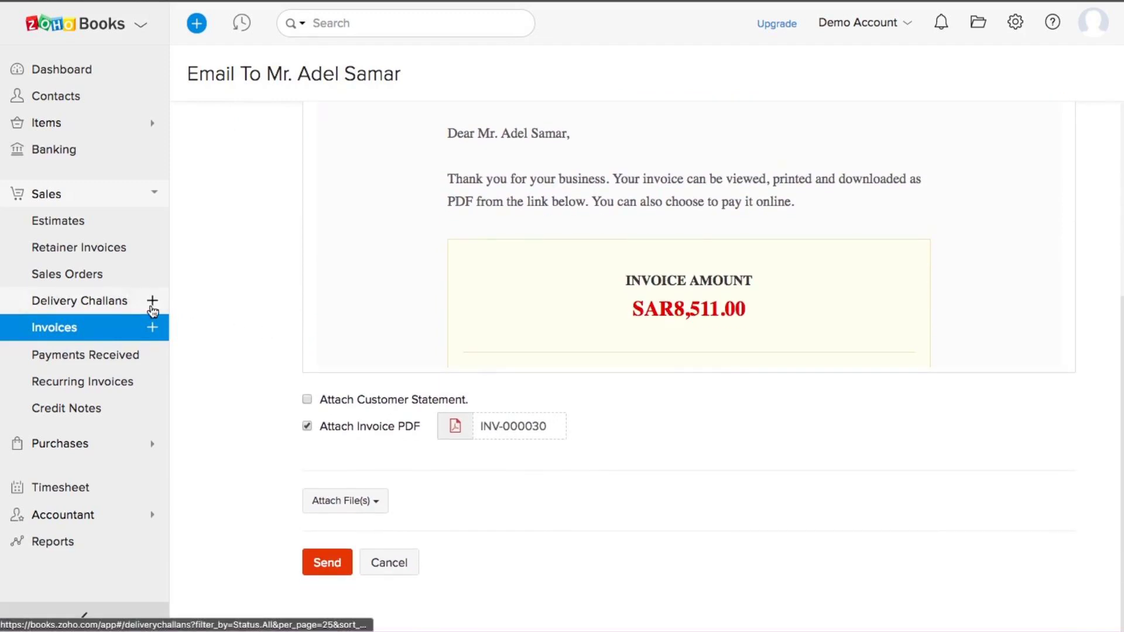
{"action": "left_click", "coordinate": [51, 198]}
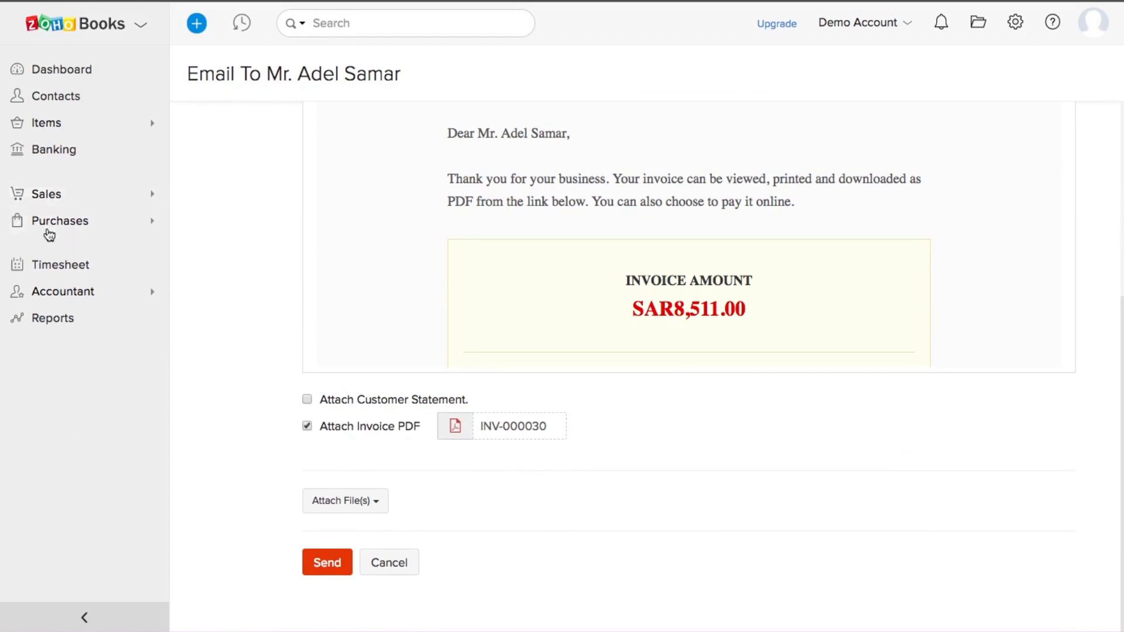
{"action": "left_click", "coordinate": [47, 223]}
Step: View Bill Preferences from All Bills, return, and start a blank bill with Due on Receipt terms
{"action": "left_click", "coordinate": [53, 331]}
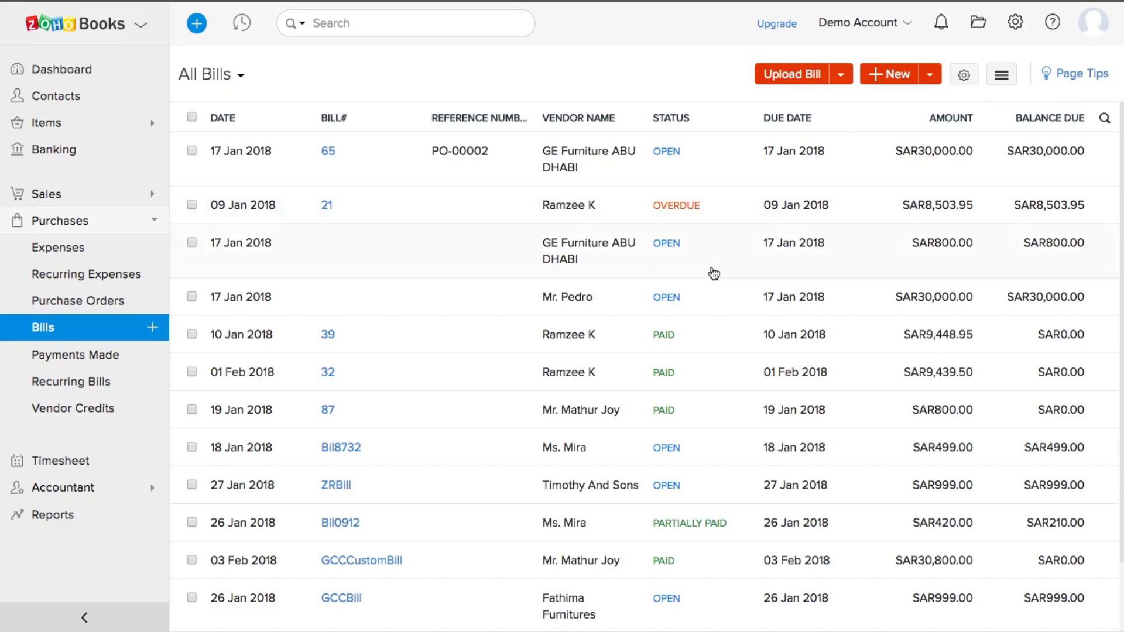
{"action": "scroll", "coordinate": [713, 274], "scroll_direction": "down", "scroll_amount": 3}
{"action": "scroll", "coordinate": [713, 276], "scroll_direction": "up", "scroll_amount": 3}
{"action": "left_click", "coordinate": [1003, 79]}
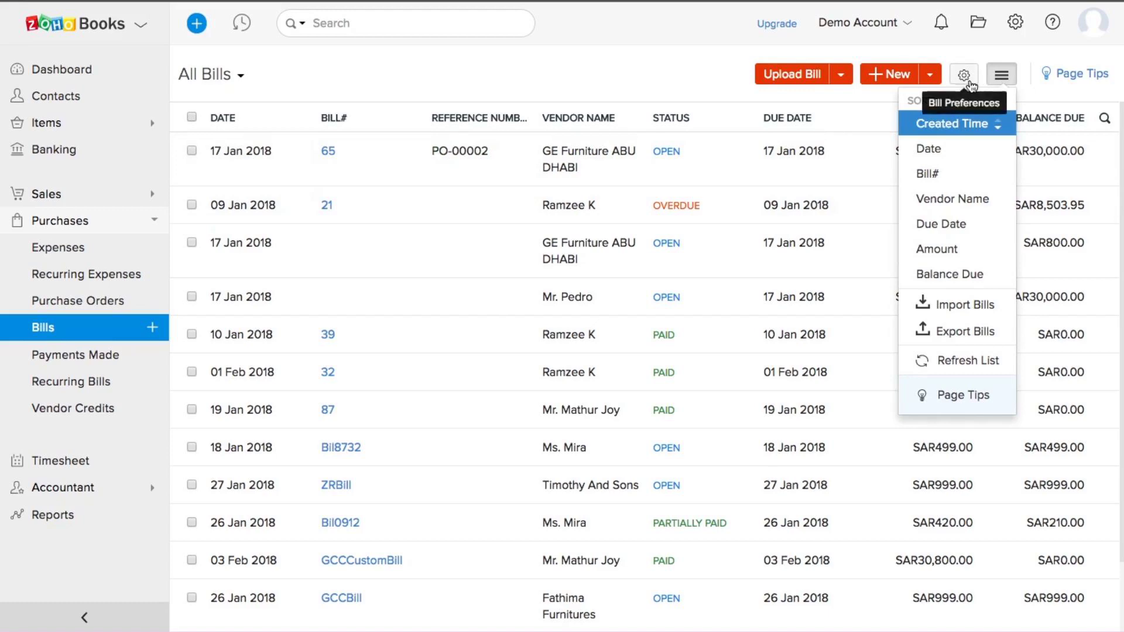
{"action": "left_click", "coordinate": [967, 81]}
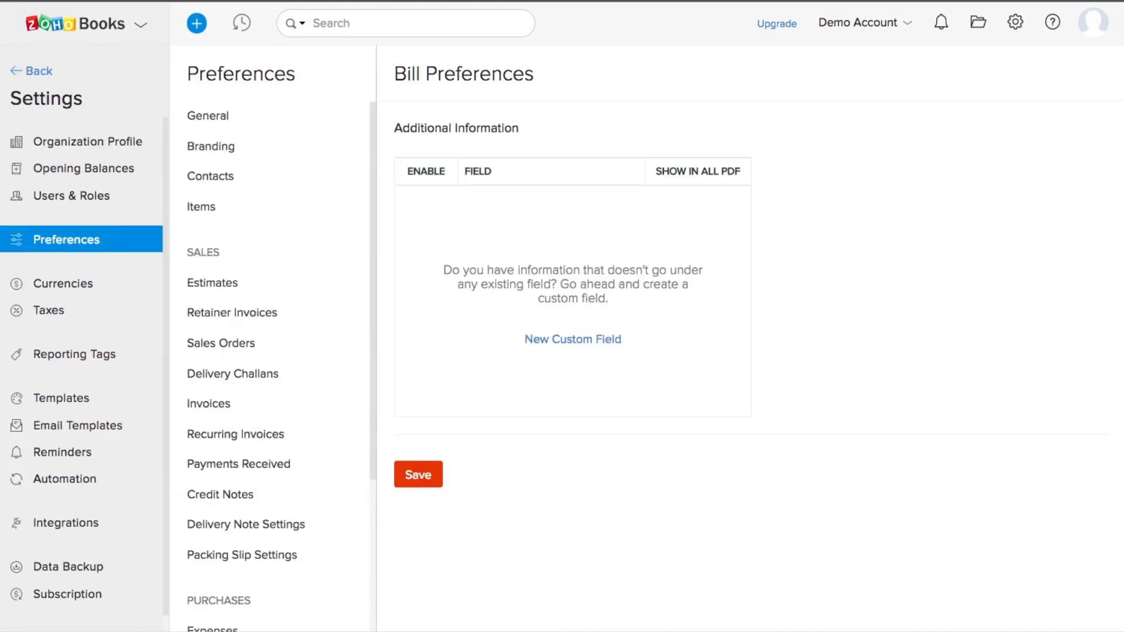
{"action": "key", "text": "alt+Left"}
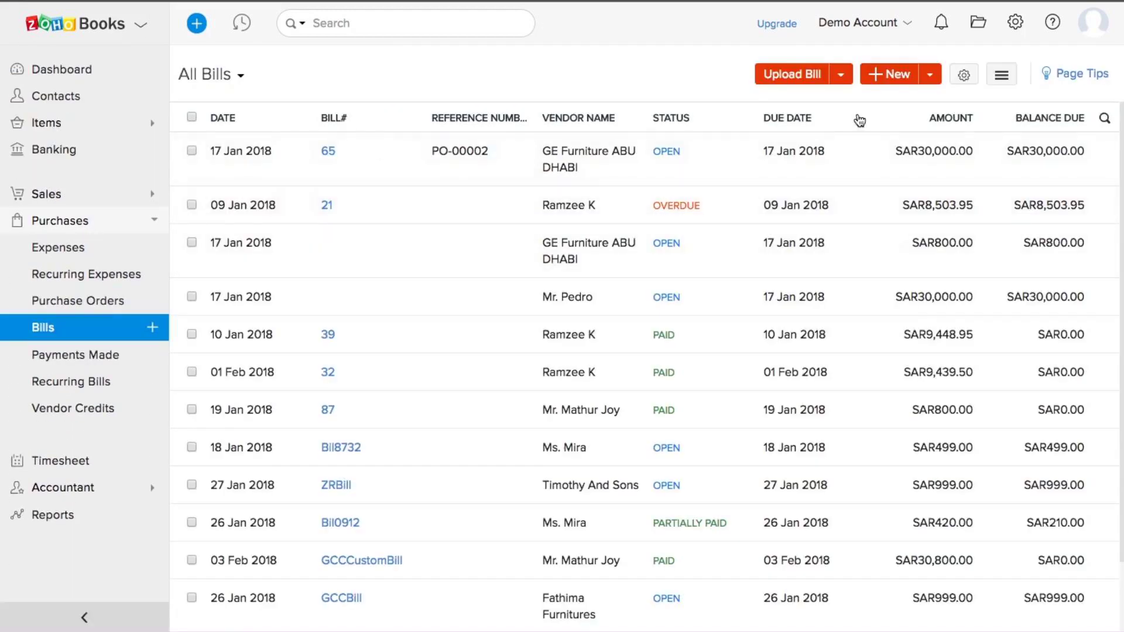
{"action": "left_click", "coordinate": [877, 75]}
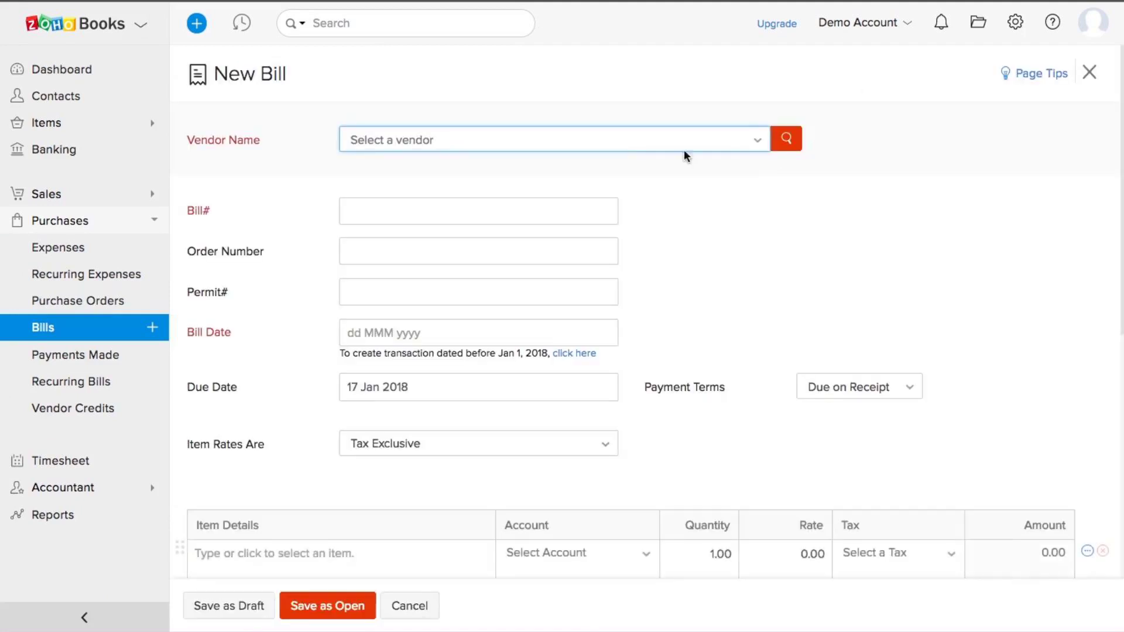
Step: Start a bill for the chosen vendor with Bill# 101 dated 19 Jan 2018
{"action": "left_click", "coordinate": [604, 146]}
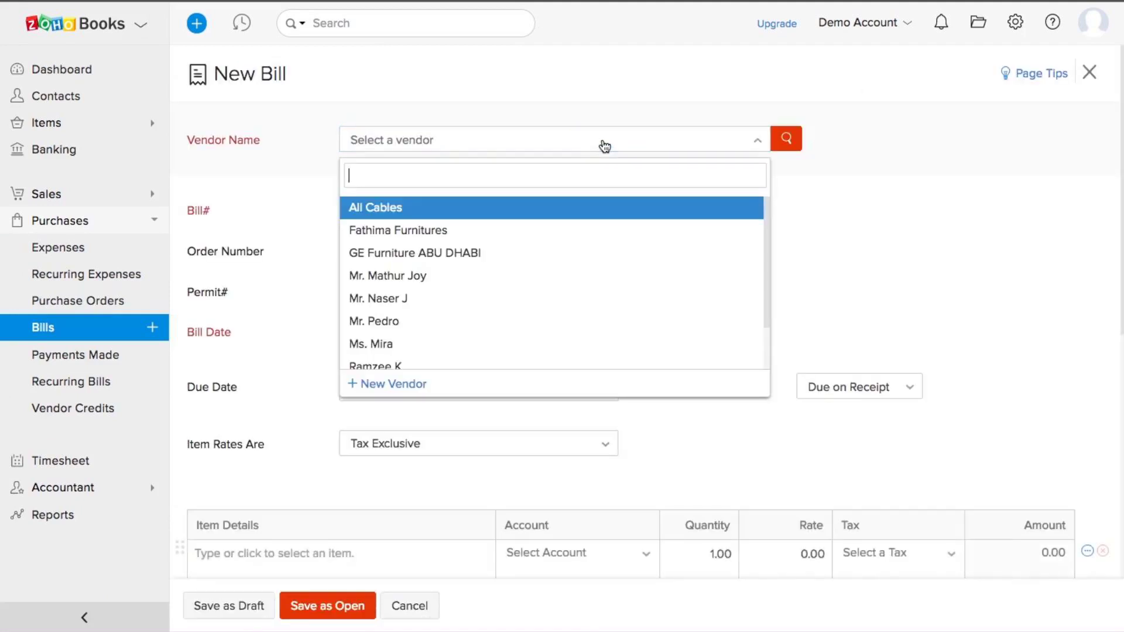
{"action": "type", "text": "r"}
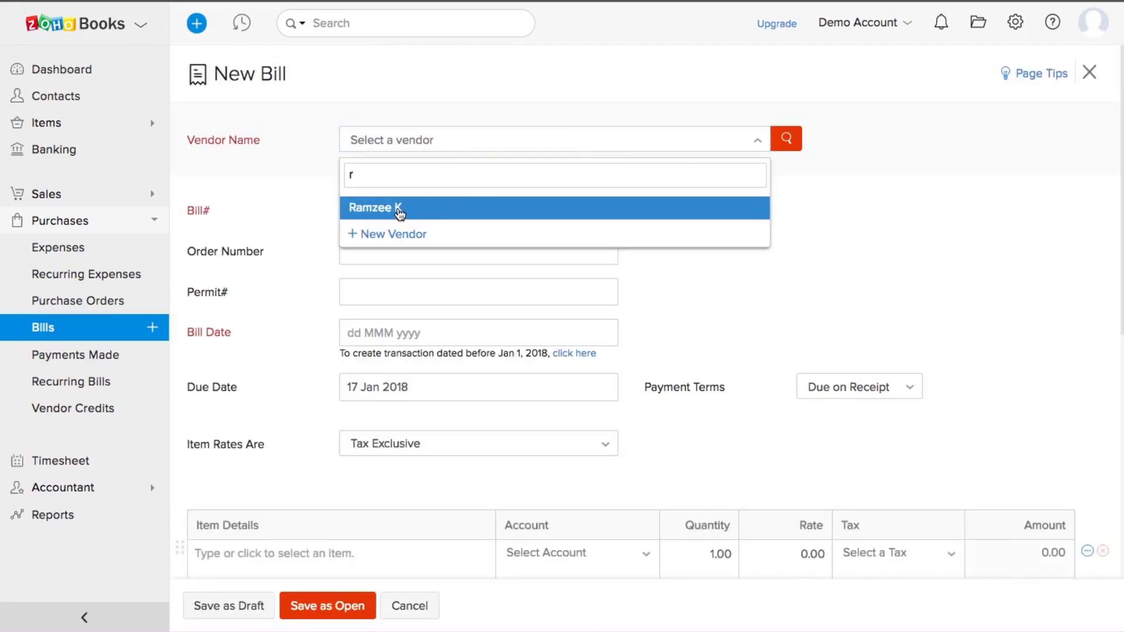
{"action": "left_click", "coordinate": [399, 211]}
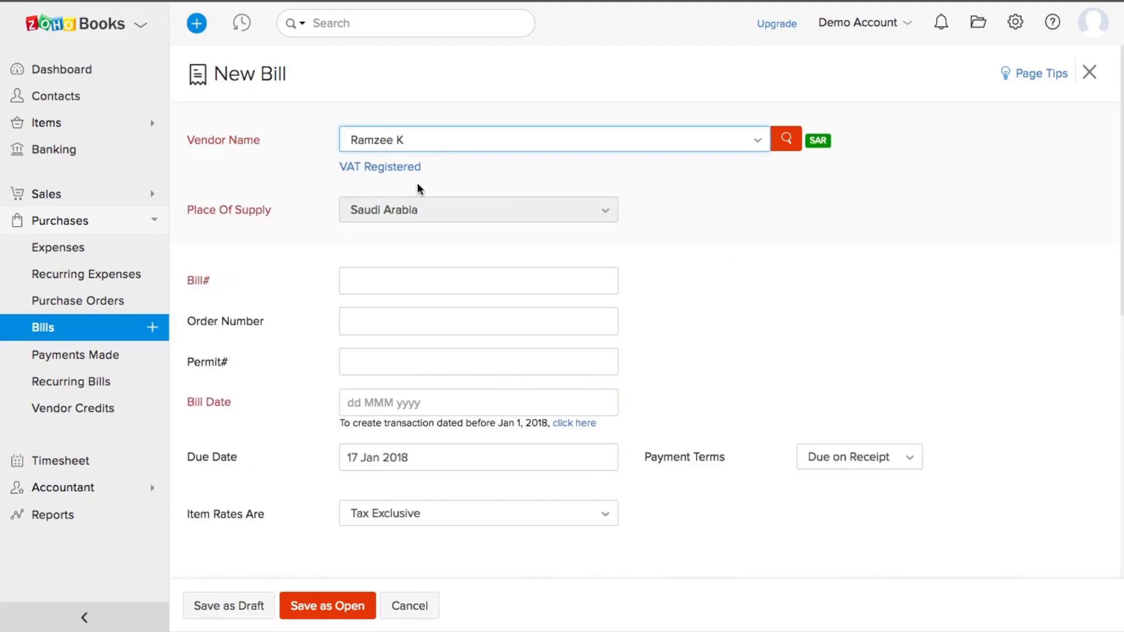
{"action": "scroll", "coordinate": [785, 320], "scroll_direction": "down", "scroll_amount": 1}
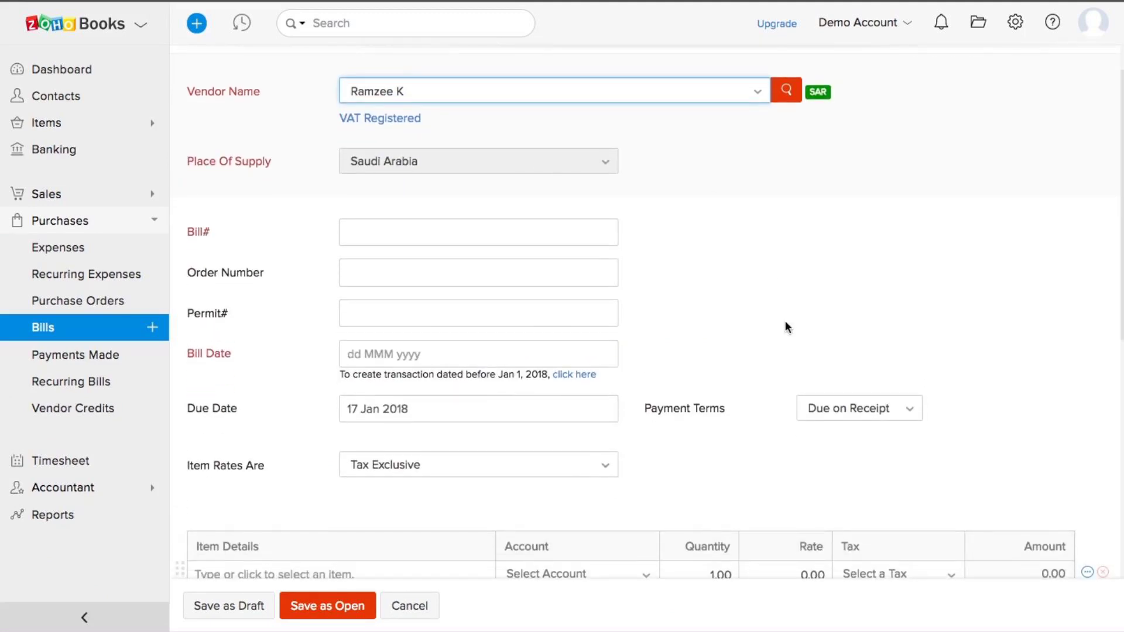
{"action": "left_click", "coordinate": [396, 235]}
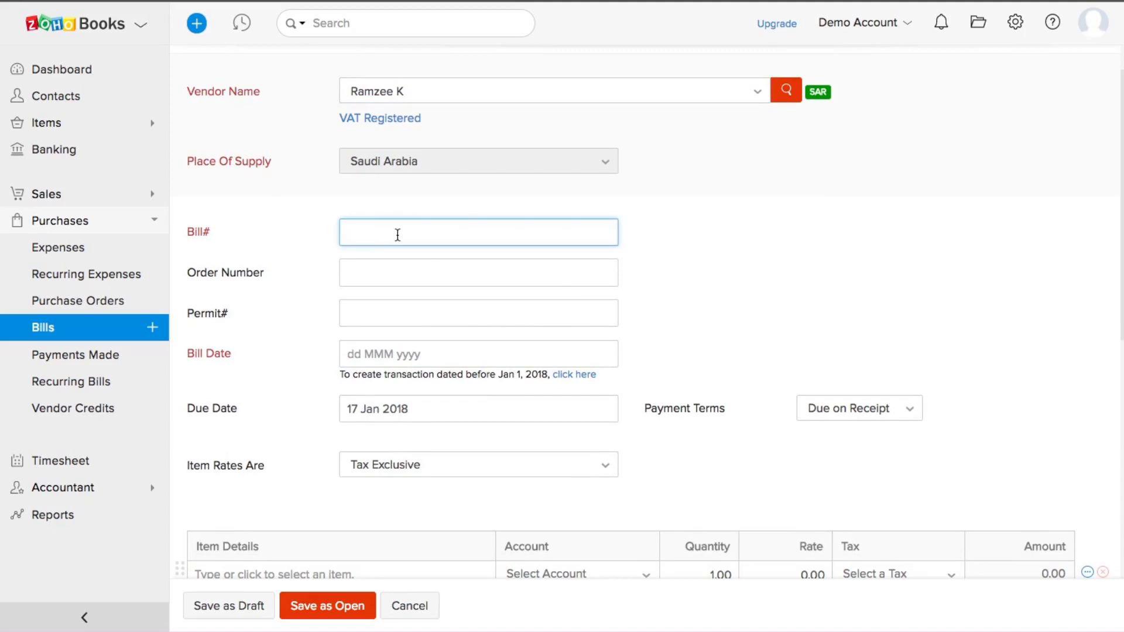
{"action": "type", "text": "101"}
{"action": "left_click", "coordinate": [413, 354]}
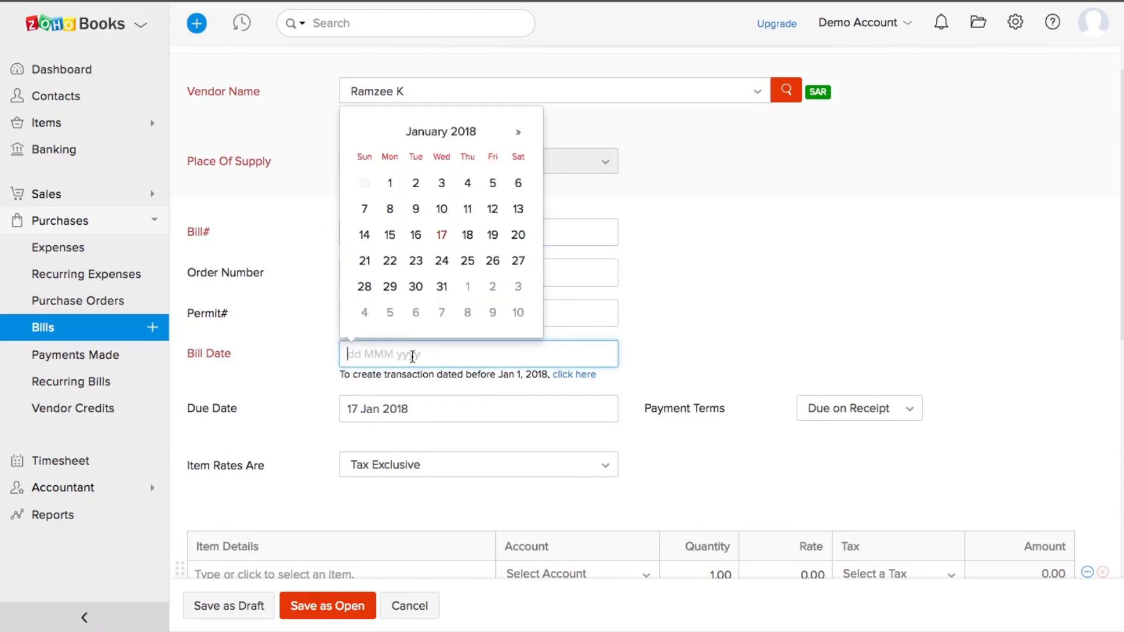
{"action": "left_click", "coordinate": [492, 235]}
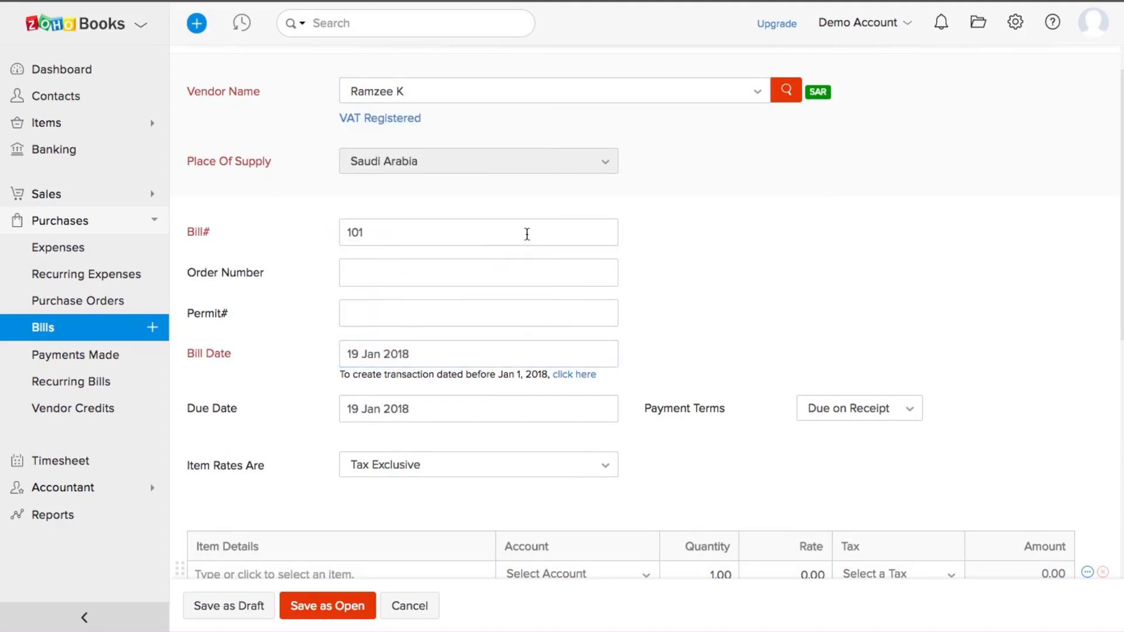
Step: Add an AC Service line with Standard Rate 5% tax and save the bill as a draft
{"action": "scroll", "coordinate": [751, 358], "scroll_direction": "down", "scroll_amount": 1}
{"action": "scroll", "coordinate": [749, 350], "scroll_direction": "down", "scroll_amount": 3}
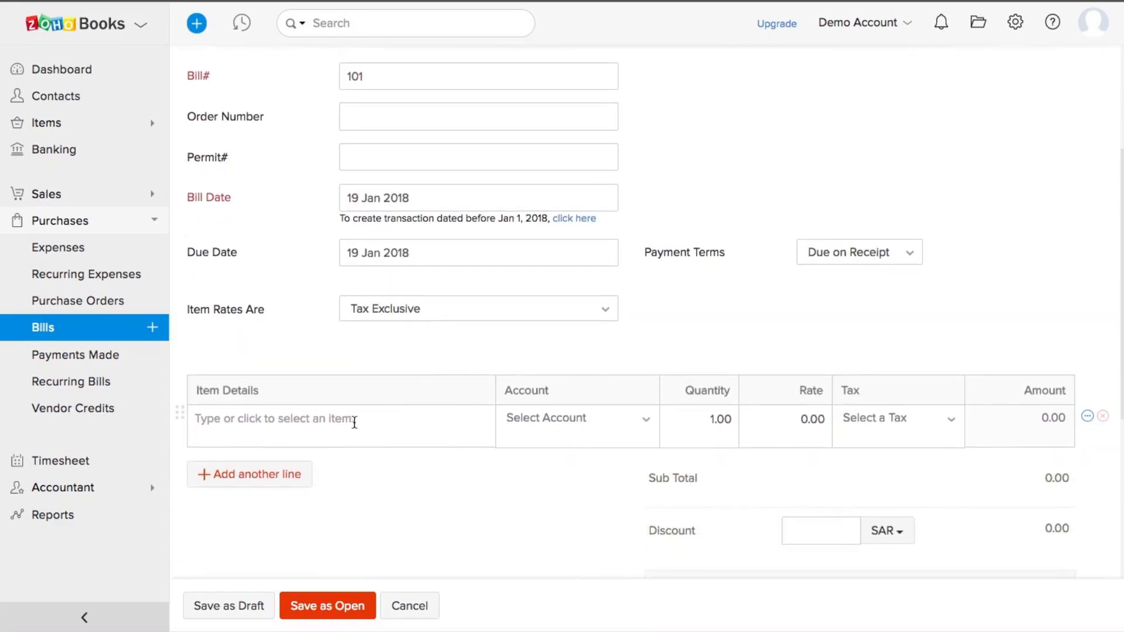
{"action": "left_click", "coordinate": [355, 421]}
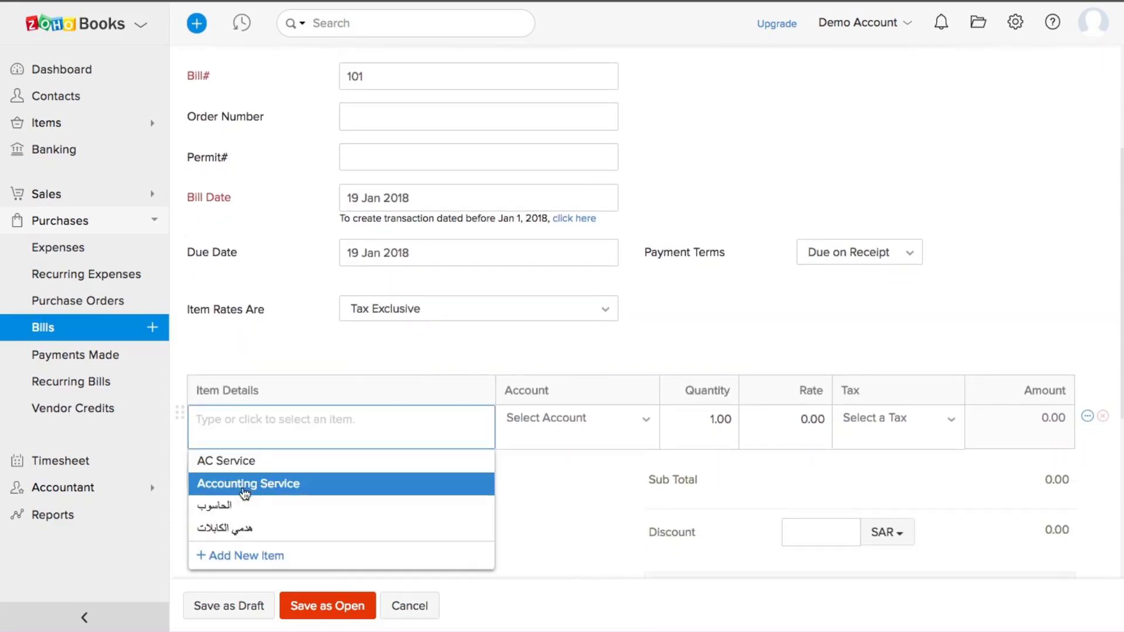
{"action": "left_click", "coordinate": [235, 469]}
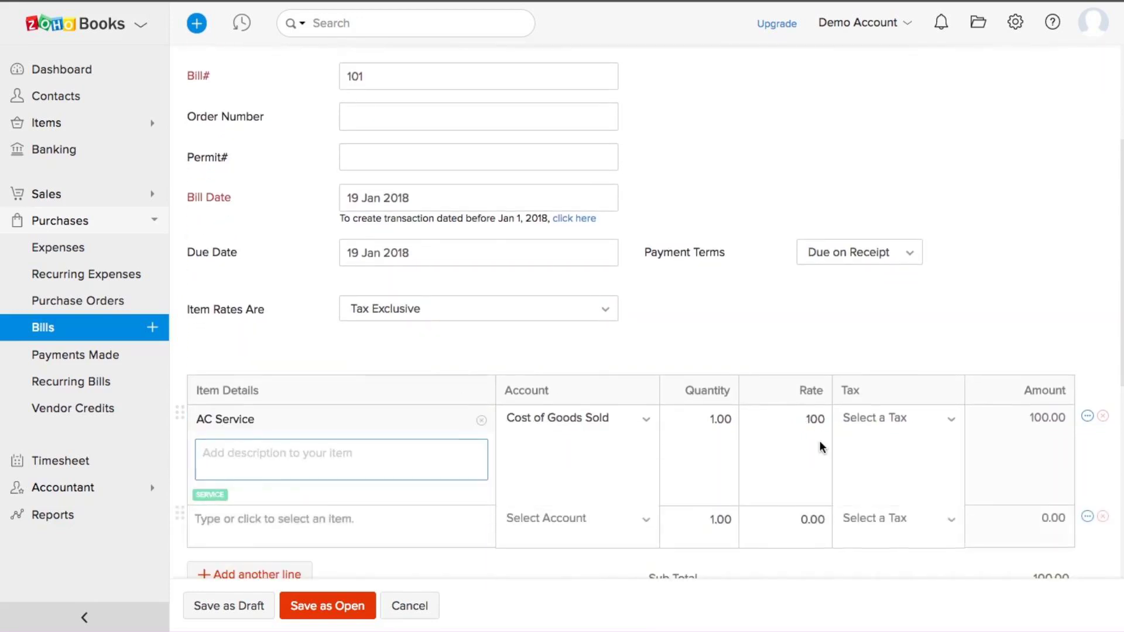
{"action": "scroll", "coordinate": [819, 441], "scroll_direction": "down", "scroll_amount": 1}
{"action": "left_click", "coordinate": [870, 387]}
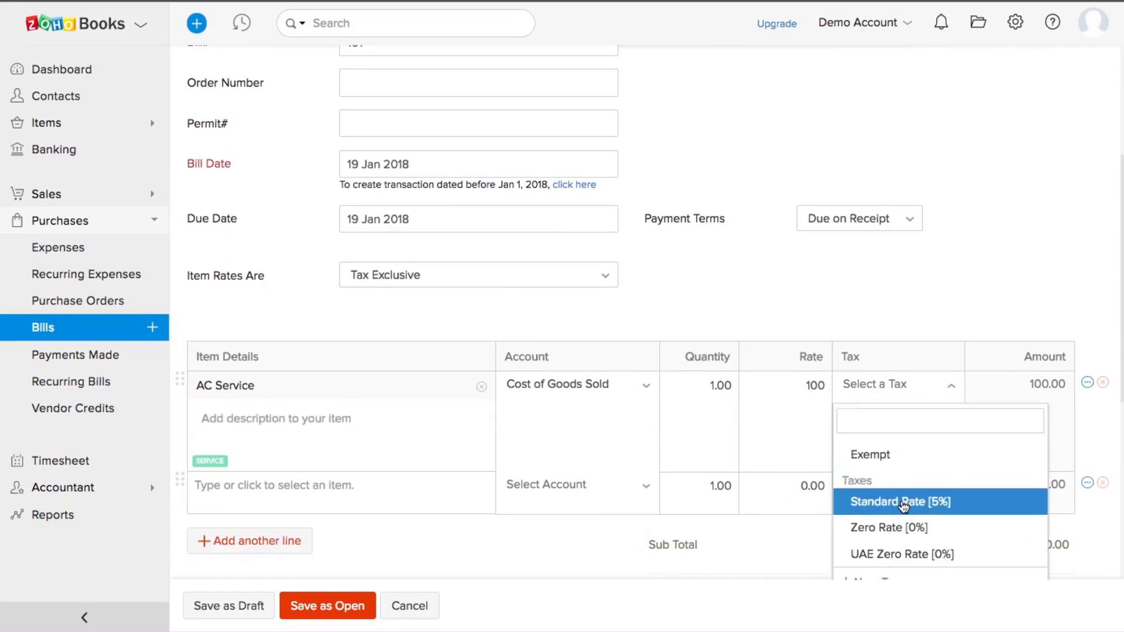
{"action": "left_click", "coordinate": [909, 498]}
{"action": "scroll", "coordinate": [821, 349], "scroll_direction": "down", "scroll_amount": 3}
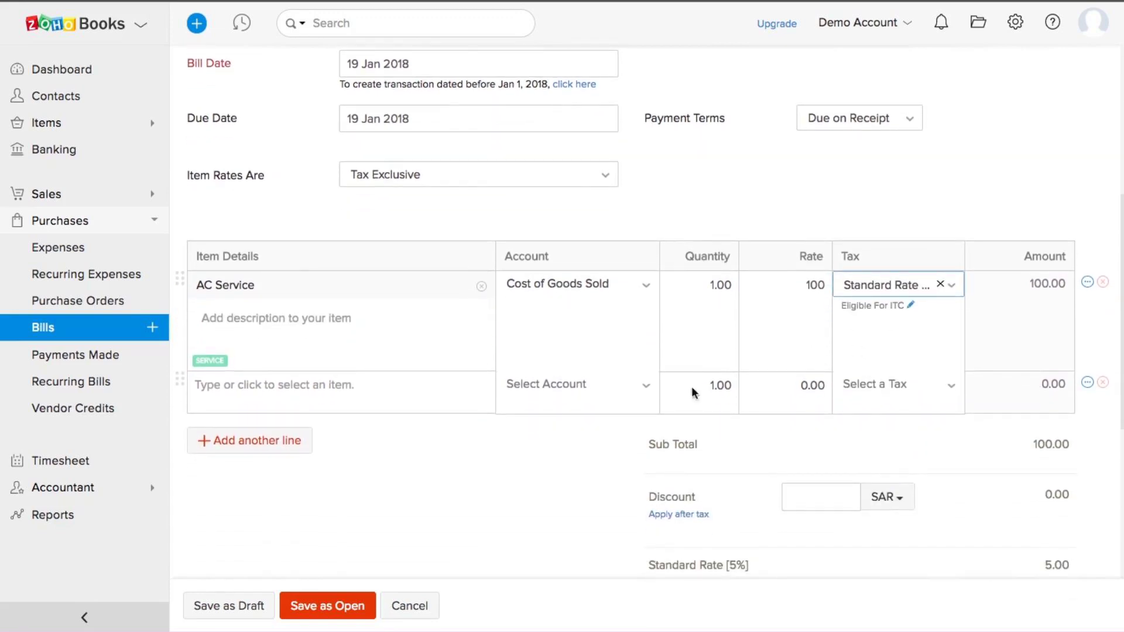
{"action": "left_click", "coordinate": [237, 607]}
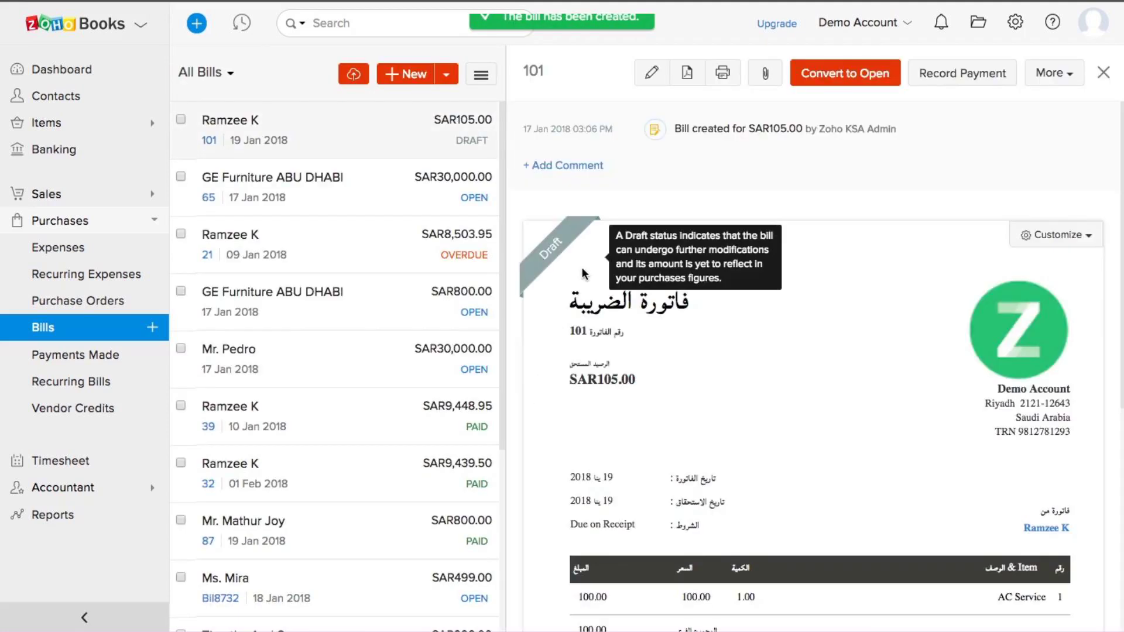
Step: Record and save the SAR105.00 payment for bill 101
{"action": "scroll", "coordinate": [731, 338], "scroll_direction": "down", "scroll_amount": 1}
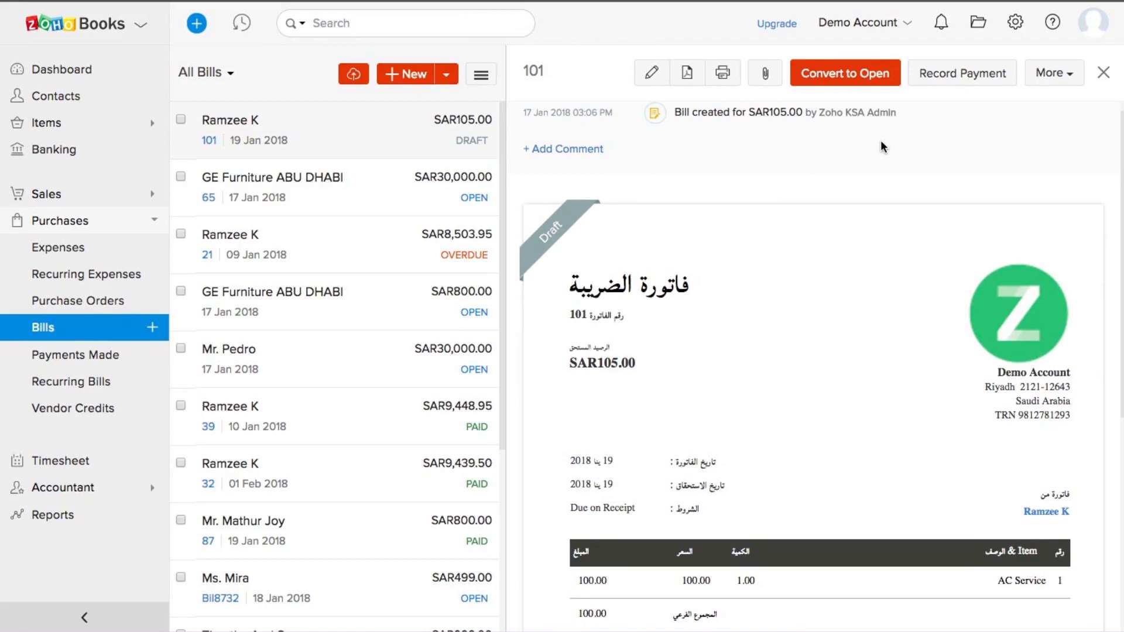
{"action": "left_click", "coordinate": [943, 73]}
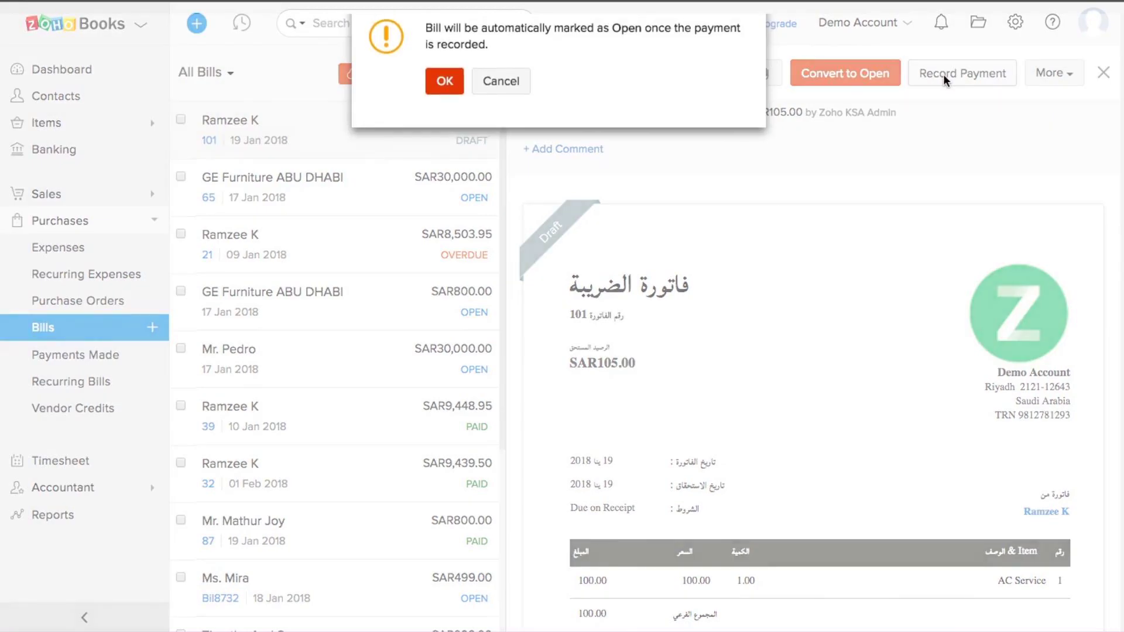
{"action": "left_click", "coordinate": [447, 86]}
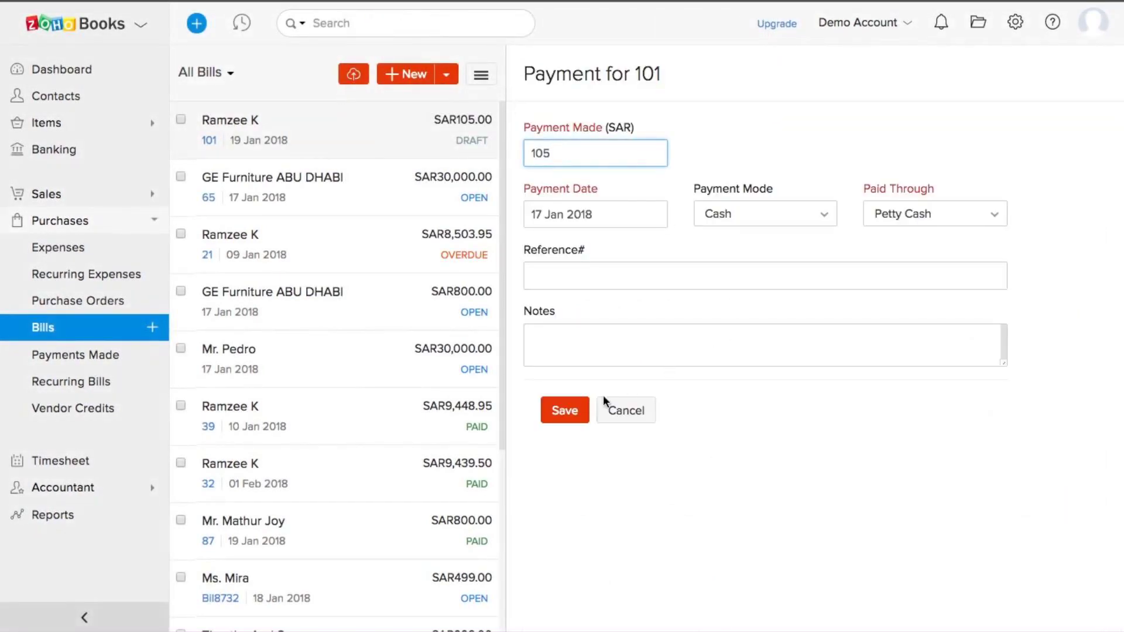
{"action": "left_click", "coordinate": [572, 415]}
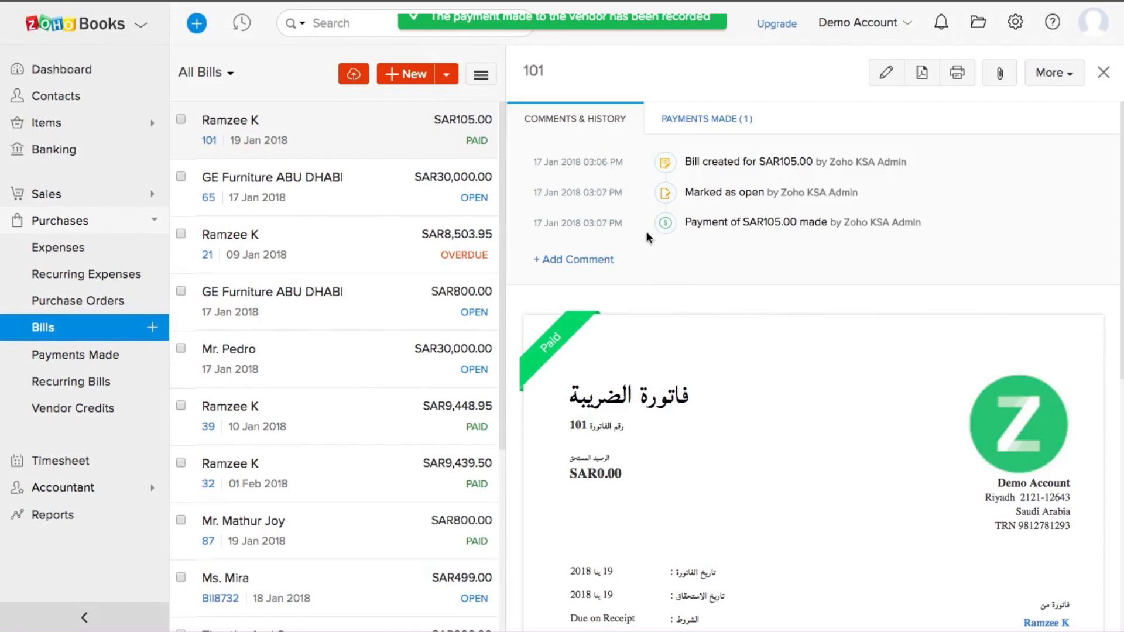
Step: Tick and untick several bills, check the list's sort and import options, then view Expenses
{"action": "left_click", "coordinate": [41, 338]}
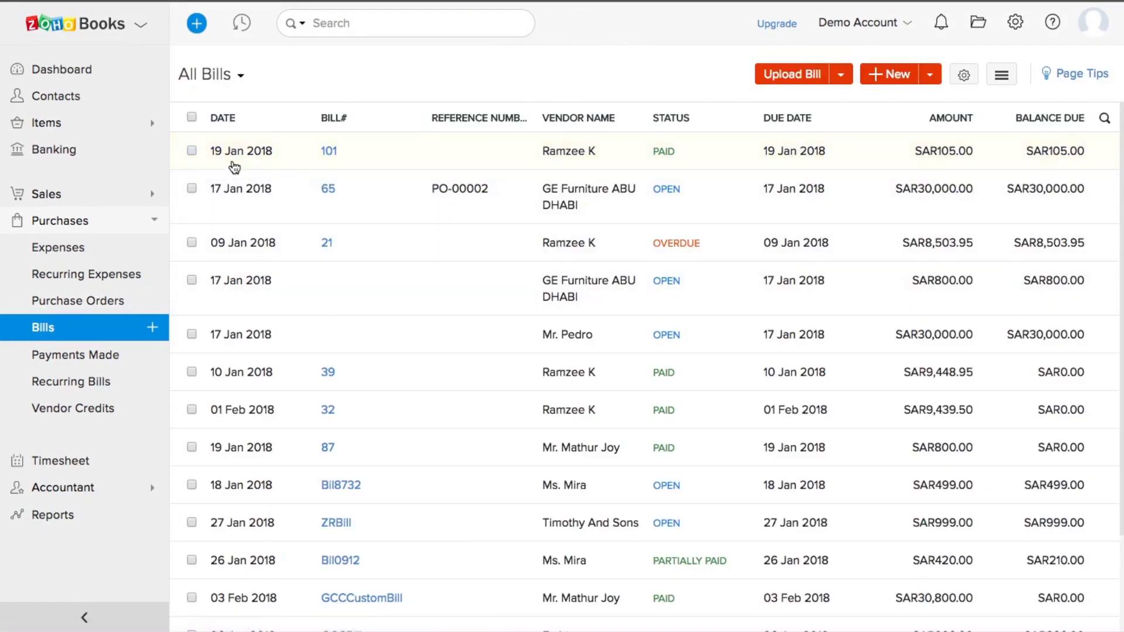
{"action": "left_click", "coordinate": [191, 151]}
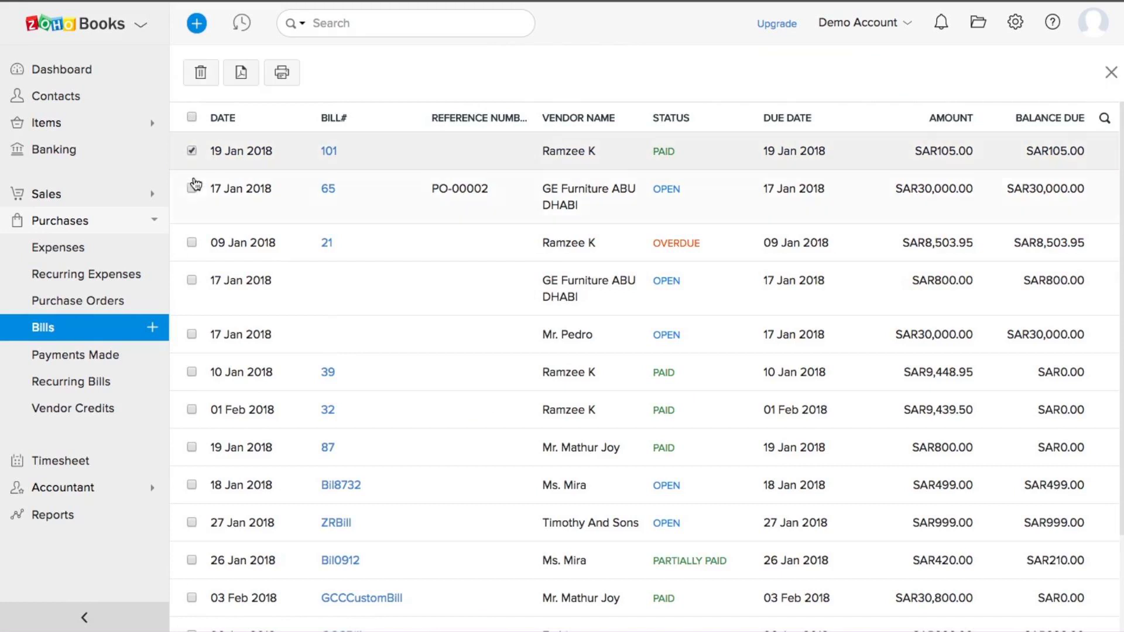
{"action": "left_click", "coordinate": [192, 242]}
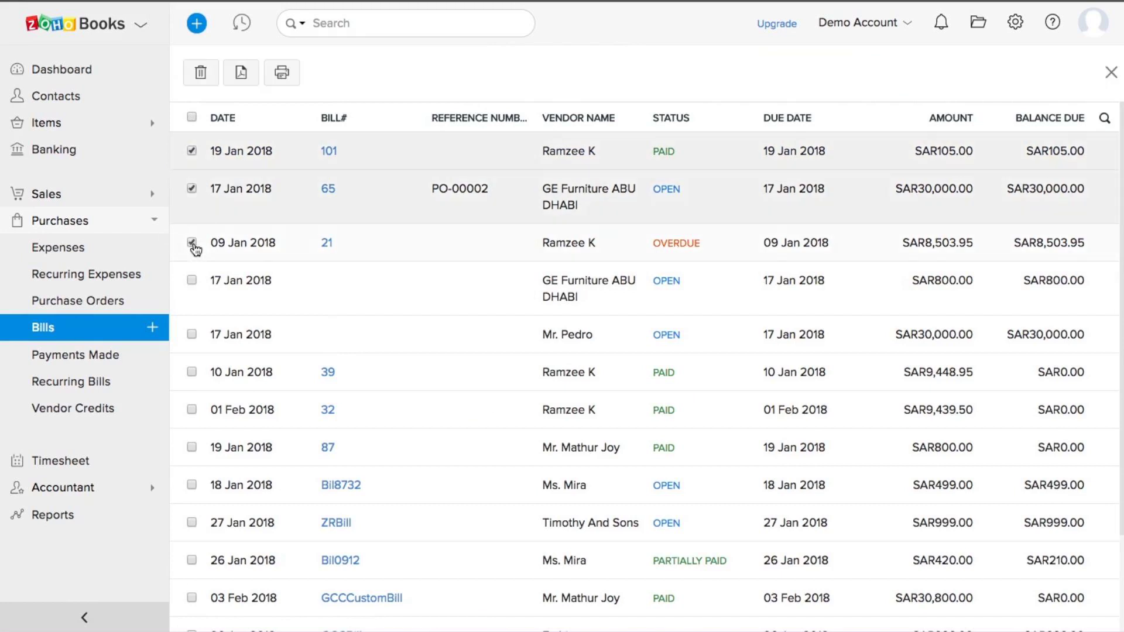
{"action": "left_click", "coordinate": [191, 282]}
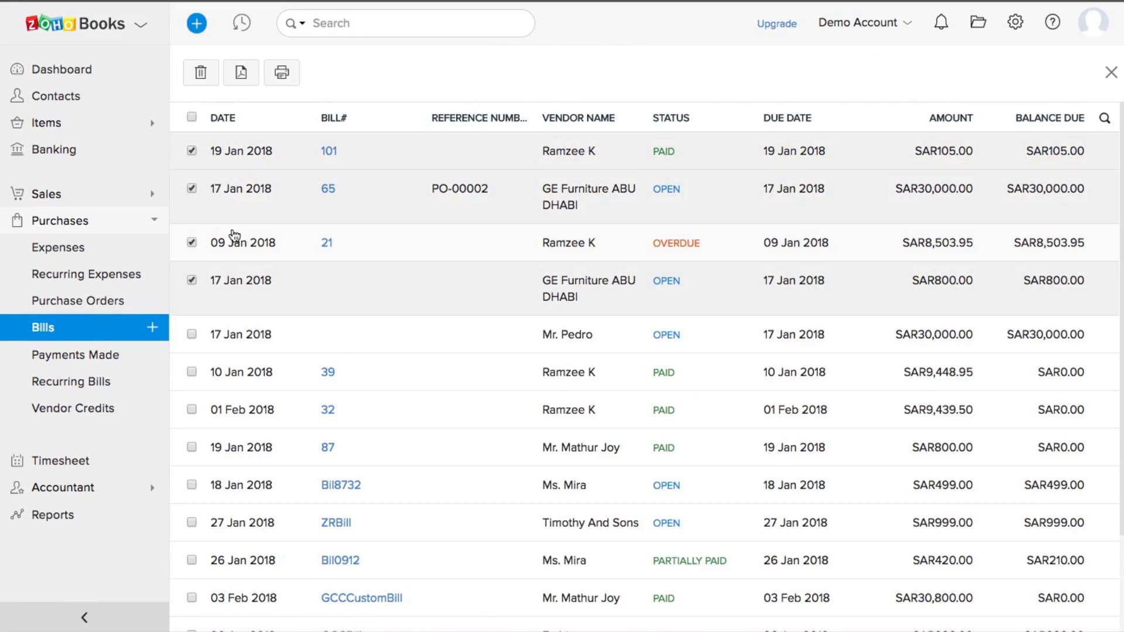
{"action": "left_click", "coordinate": [192, 188]}
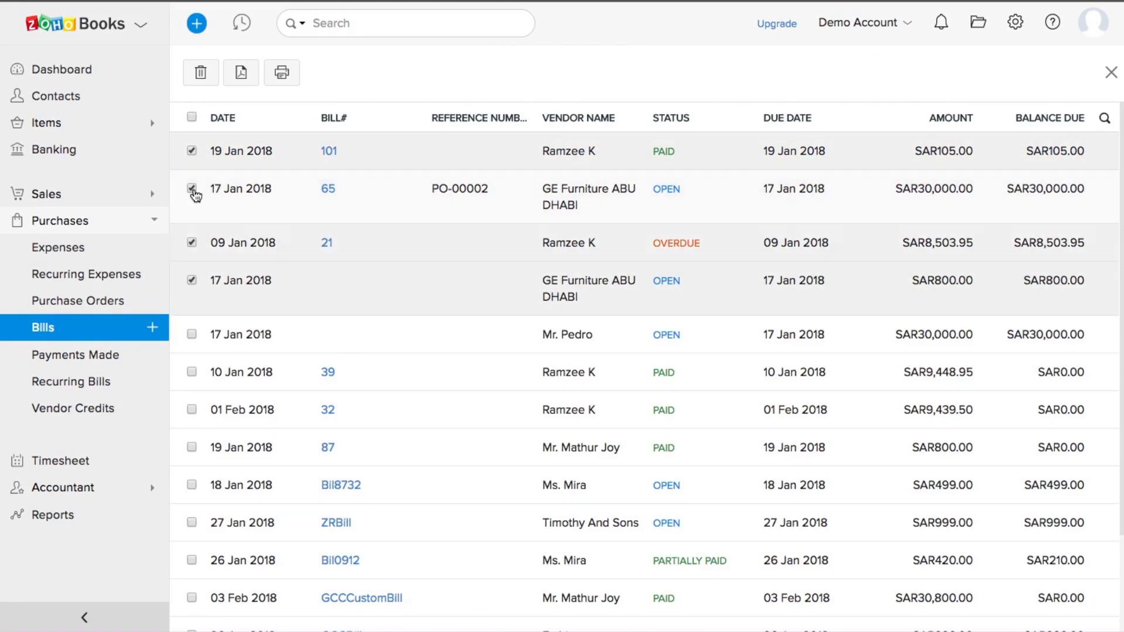
{"action": "left_click", "coordinate": [192, 242]}
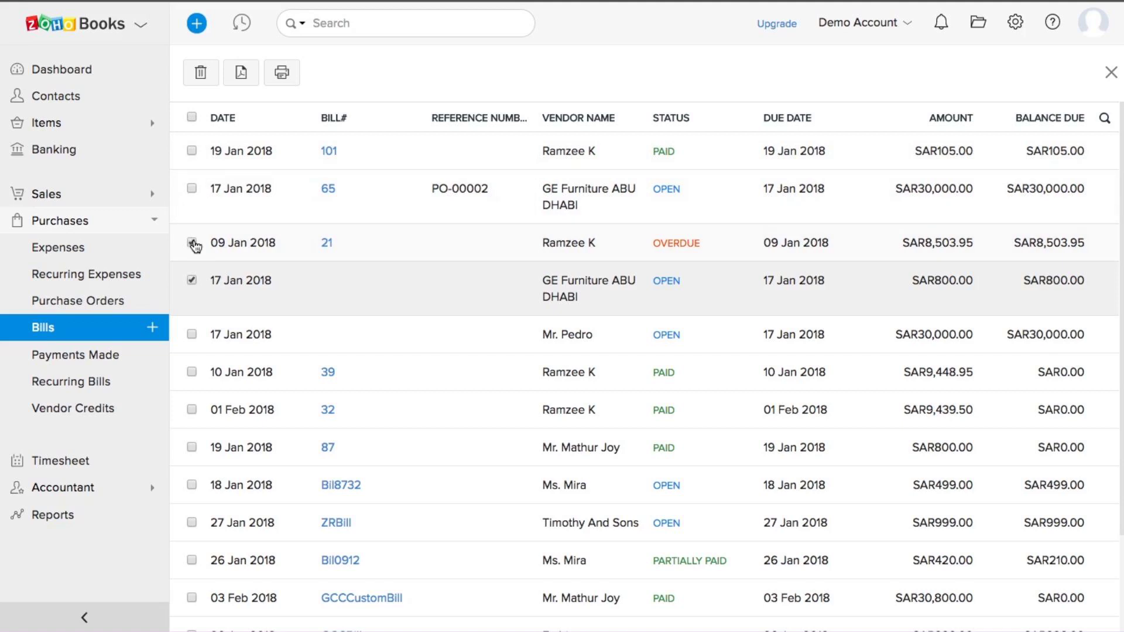
{"action": "left_click", "coordinate": [192, 281]}
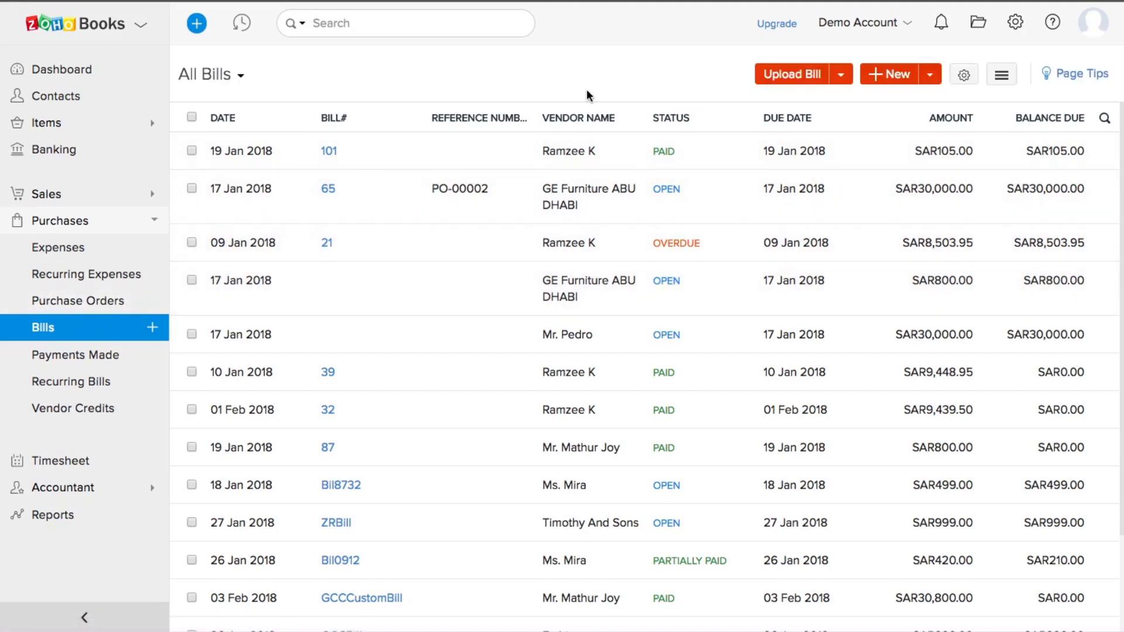
{"action": "left_click", "coordinate": [1000, 82]}
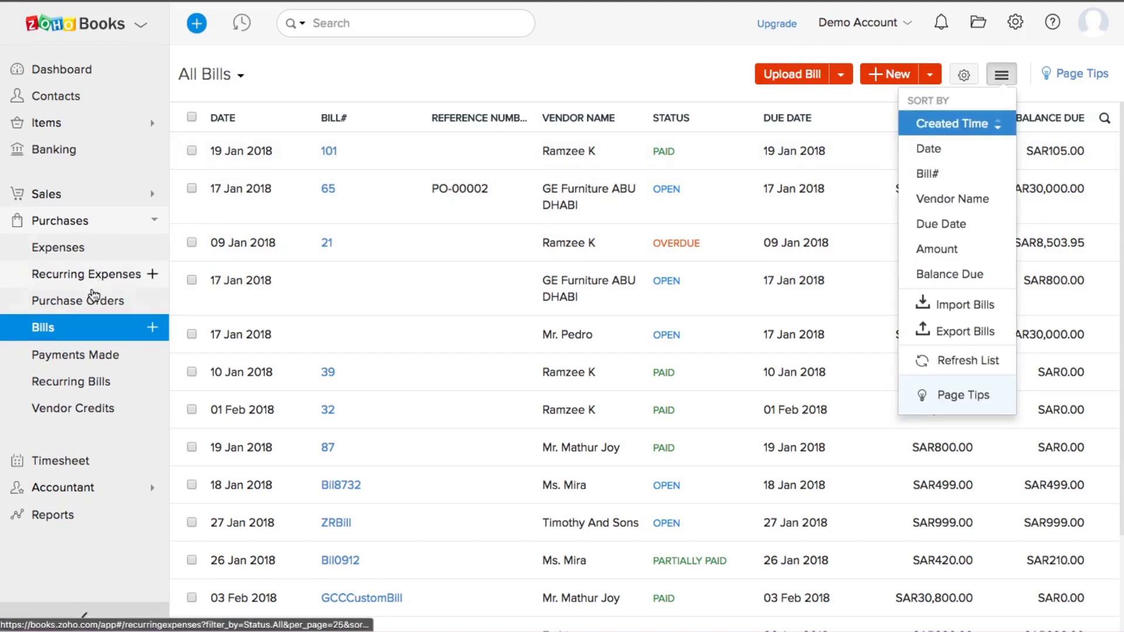
{"action": "left_click", "coordinate": [77, 254]}
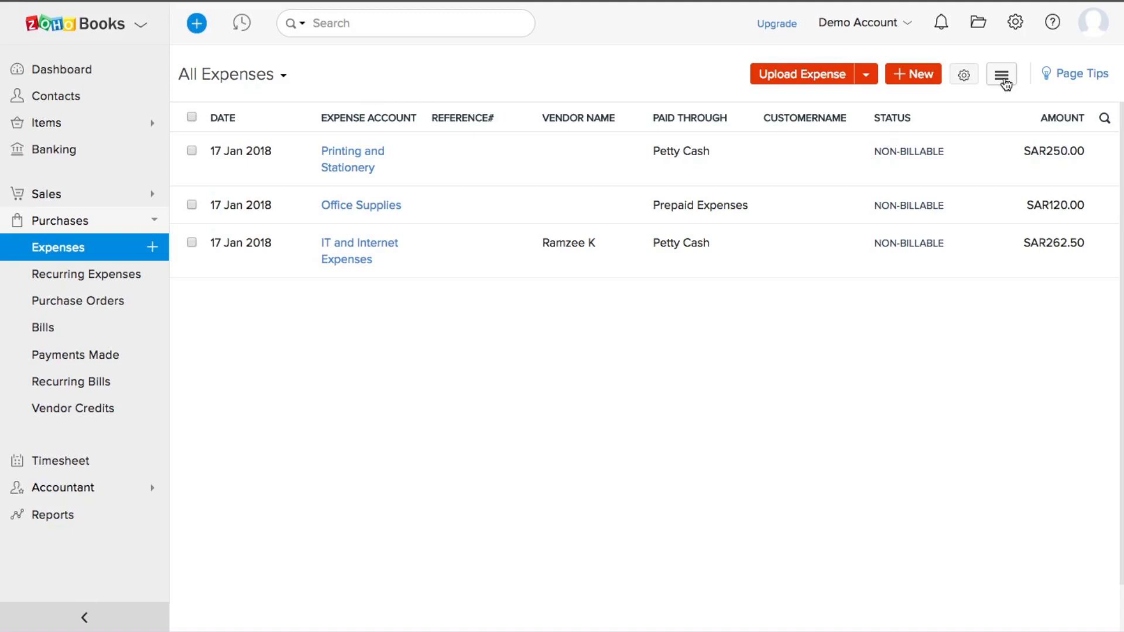
Step: Back in Bills, select bills 101, 65 and 21, then open Payments Made
{"action": "left_click", "coordinate": [55, 329]}
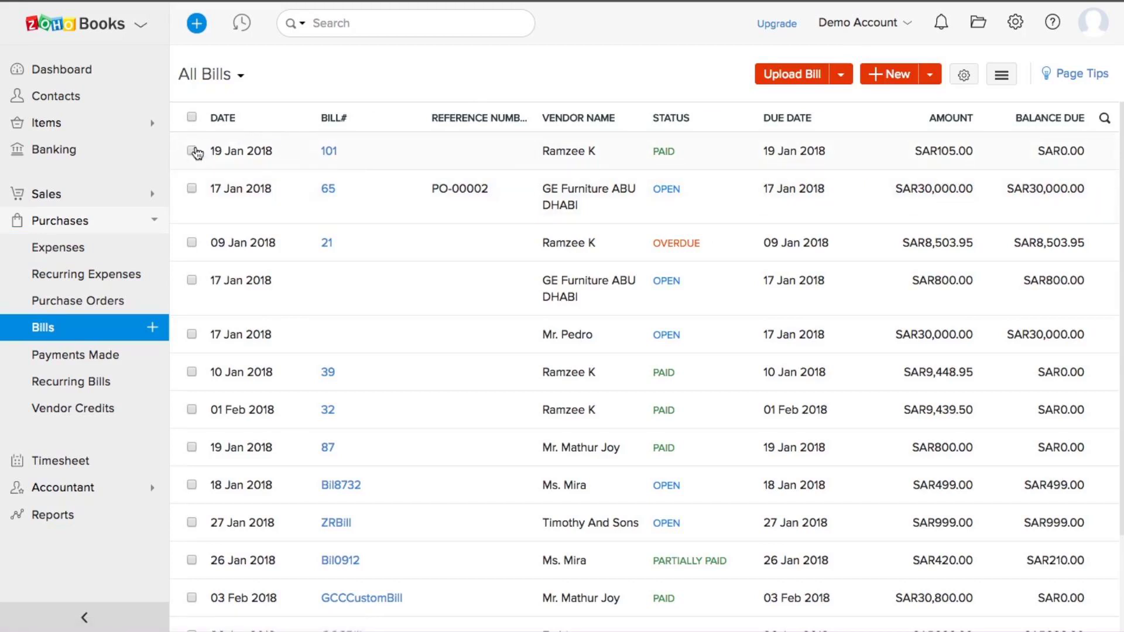
{"action": "left_click", "coordinate": [192, 151]}
{"action": "left_click", "coordinate": [192, 189]}
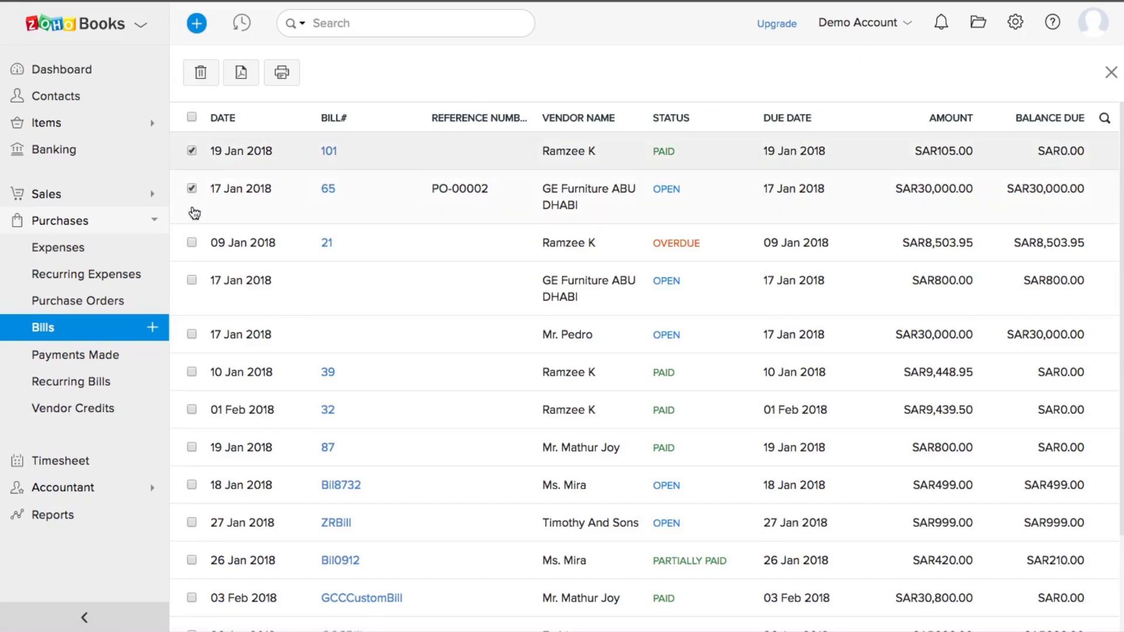
{"action": "left_click", "coordinate": [192, 244]}
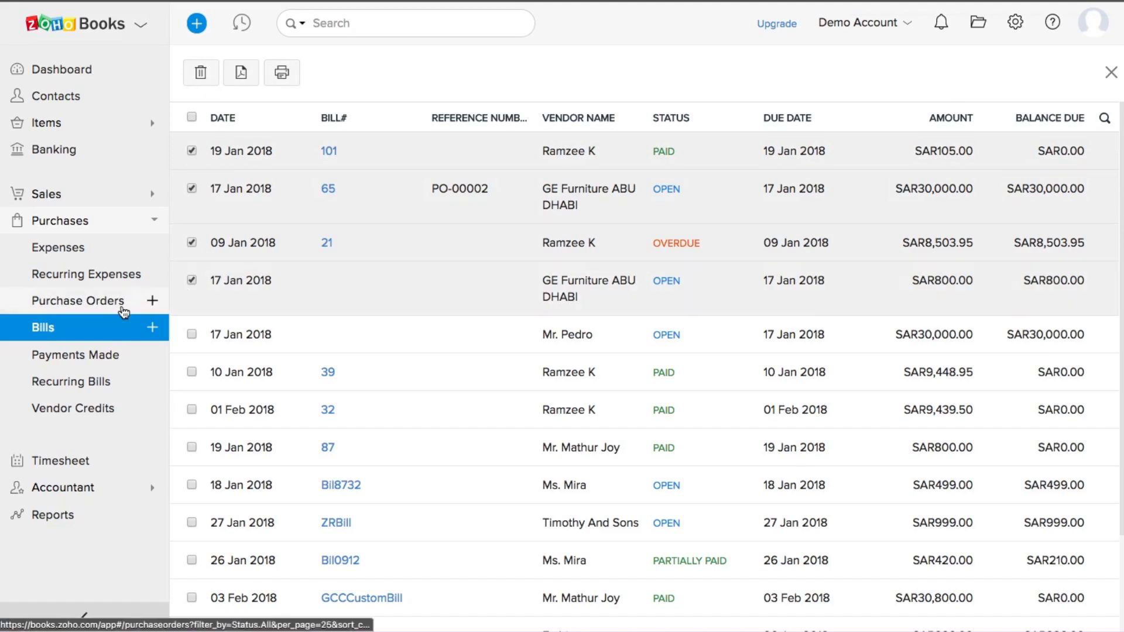
{"action": "left_click", "coordinate": [84, 358]}
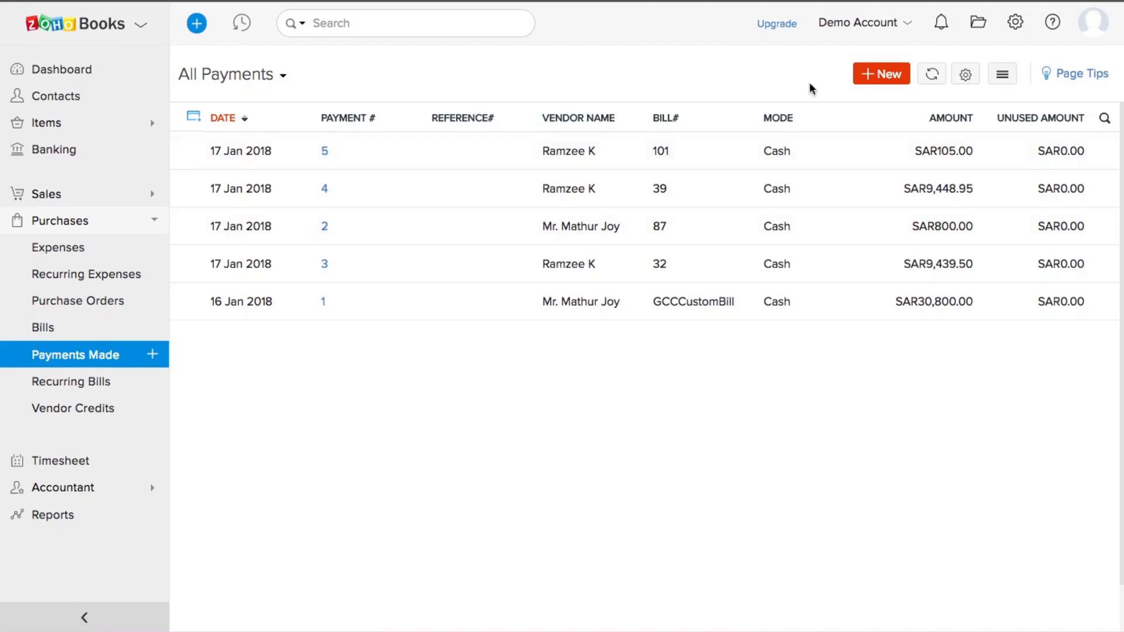
Step: Record a new vendor payment paying the full 8503.95 on bill 21, then go to Recurring Bills
{"action": "left_click", "coordinate": [888, 72]}
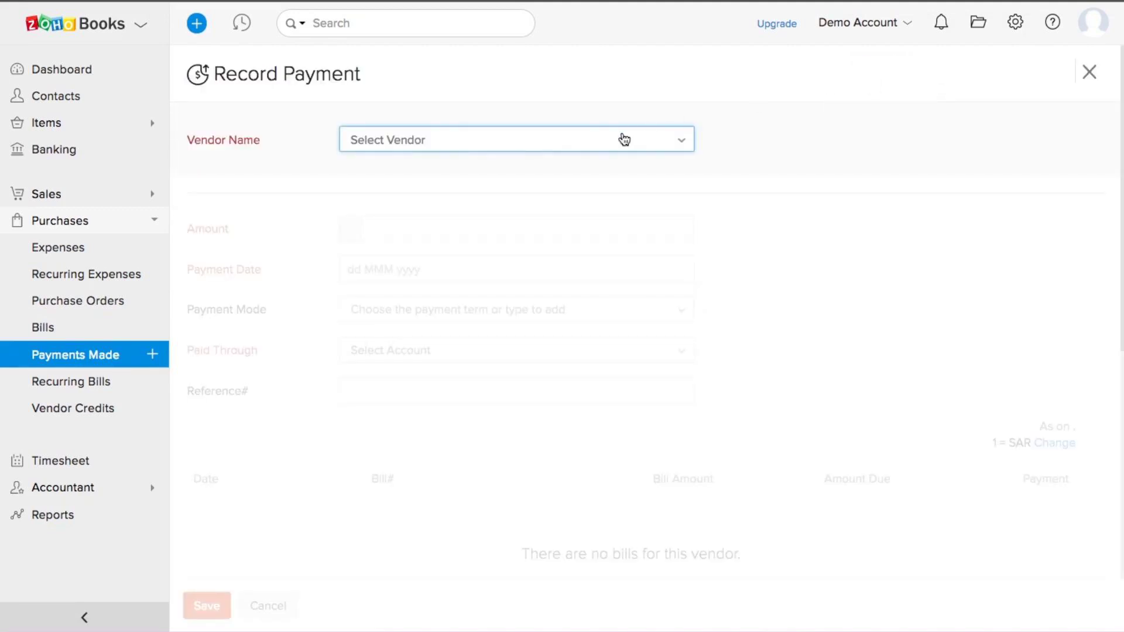
{"action": "left_click", "coordinate": [561, 146]}
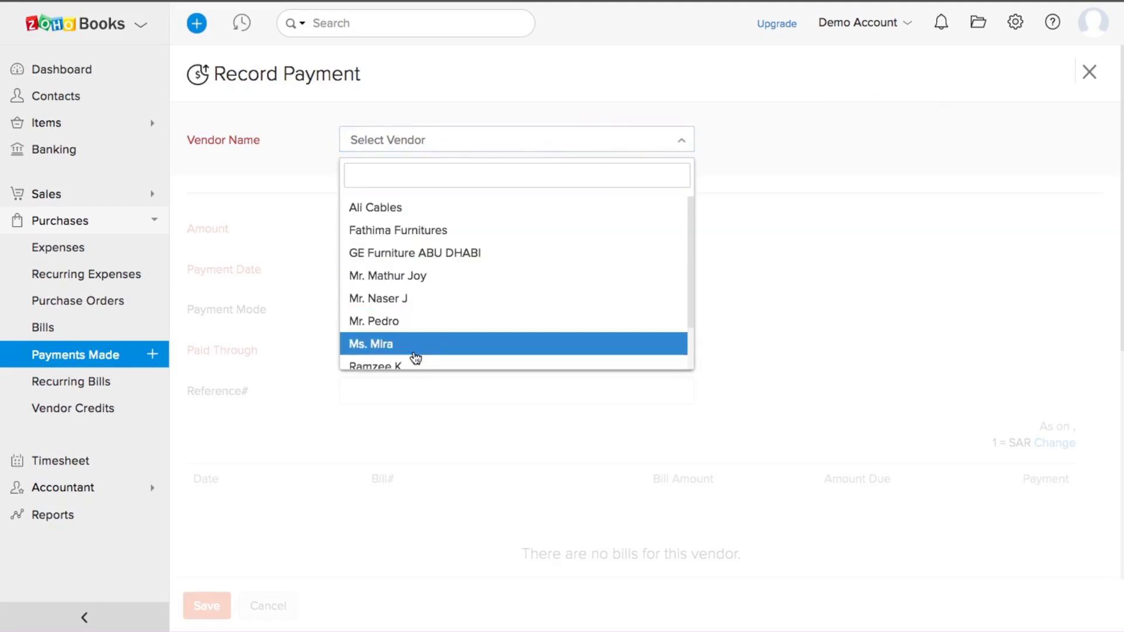
{"action": "left_click", "coordinate": [376, 365]}
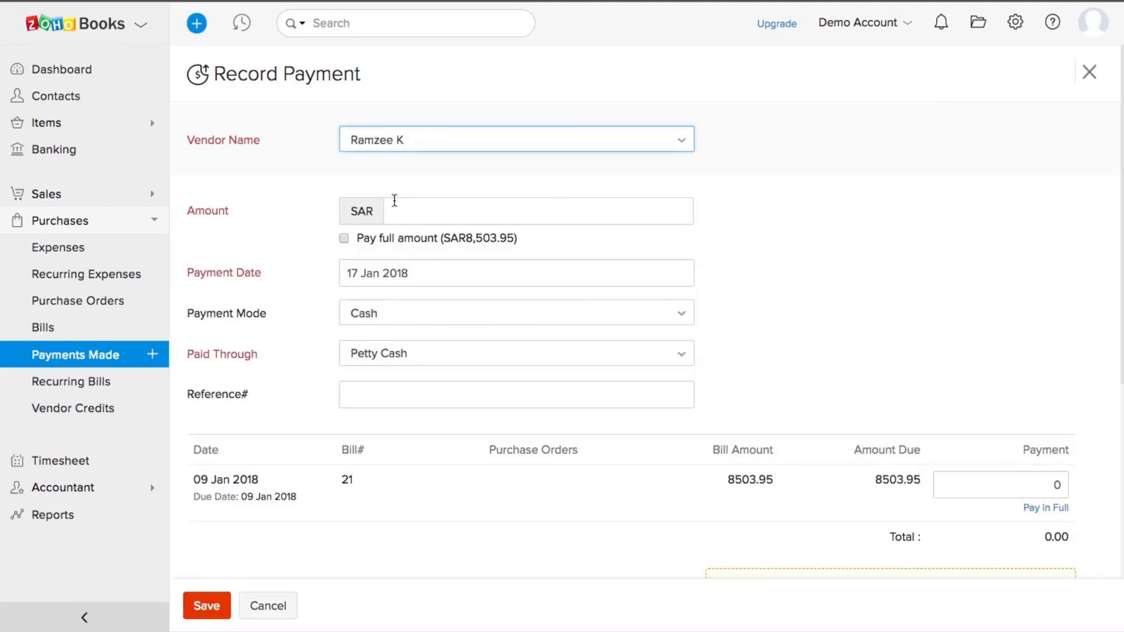
{"action": "left_click", "coordinate": [410, 213]}
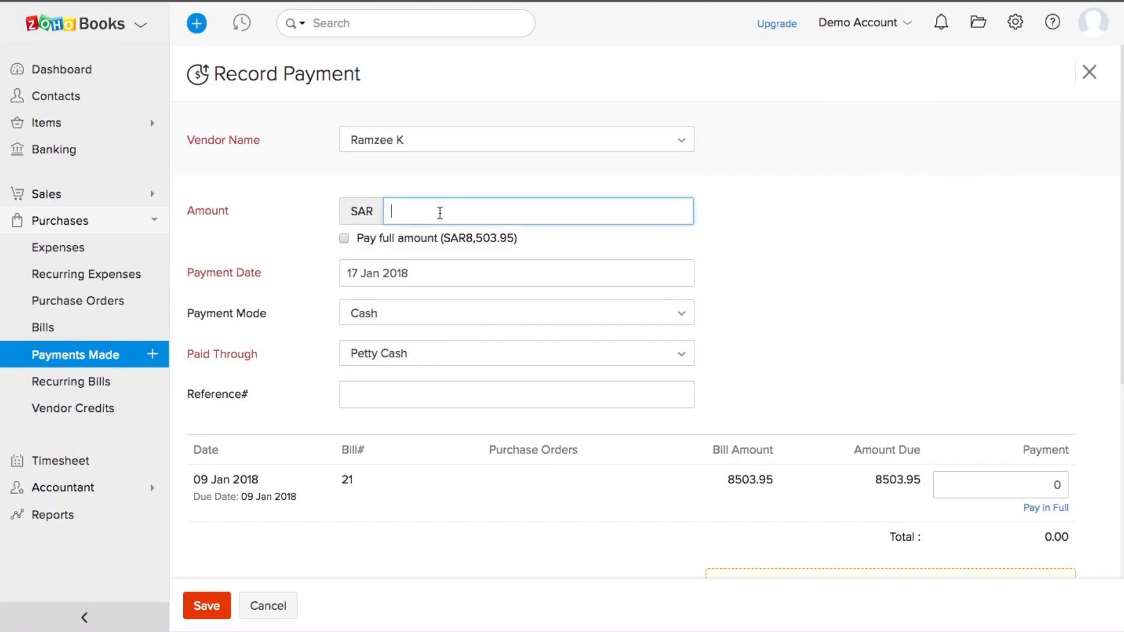
{"action": "left_click", "coordinate": [345, 238]}
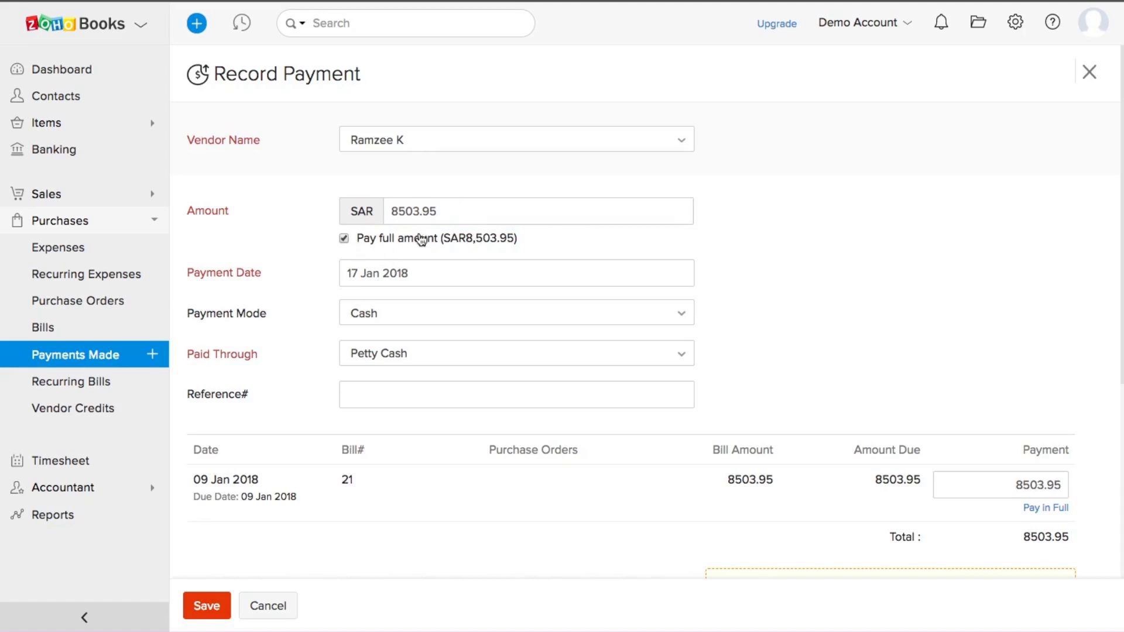
{"action": "scroll", "coordinate": [421, 239], "scroll_direction": "down", "scroll_amount": 5}
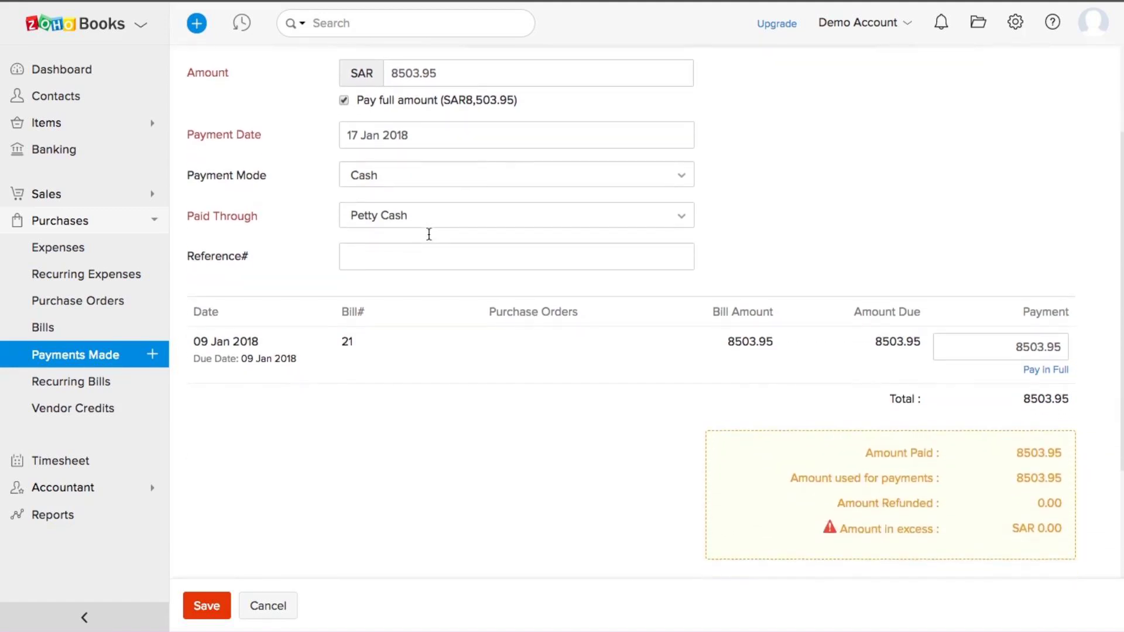
{"action": "scroll", "coordinate": [429, 234], "scroll_direction": "down", "scroll_amount": 1}
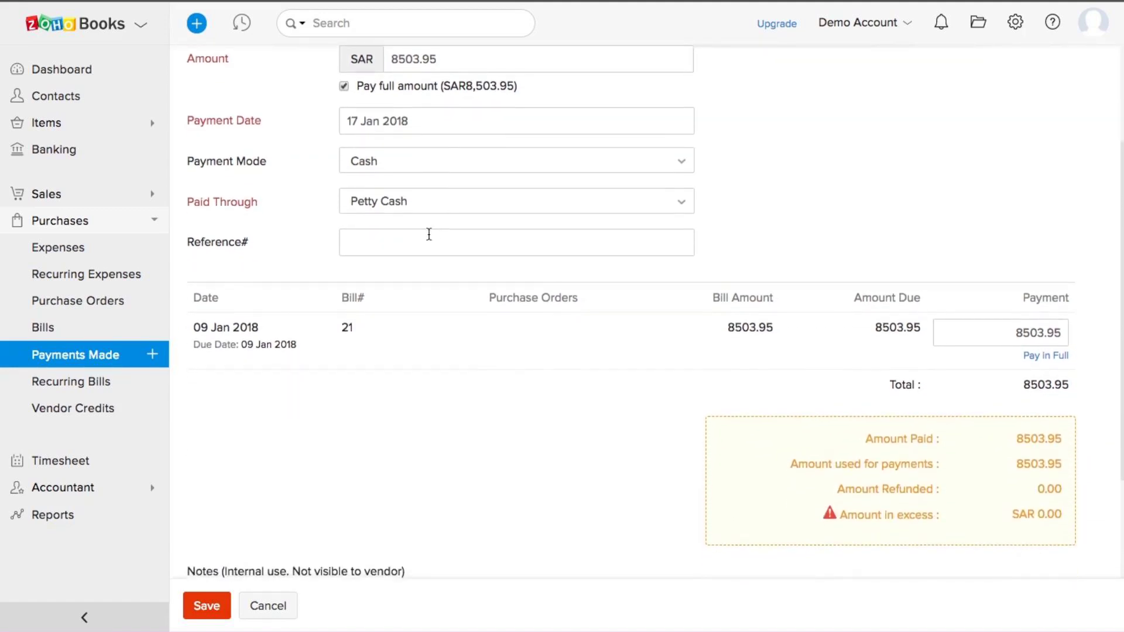
{"action": "scroll", "coordinate": [428, 234], "scroll_direction": "down", "scroll_amount": 3}
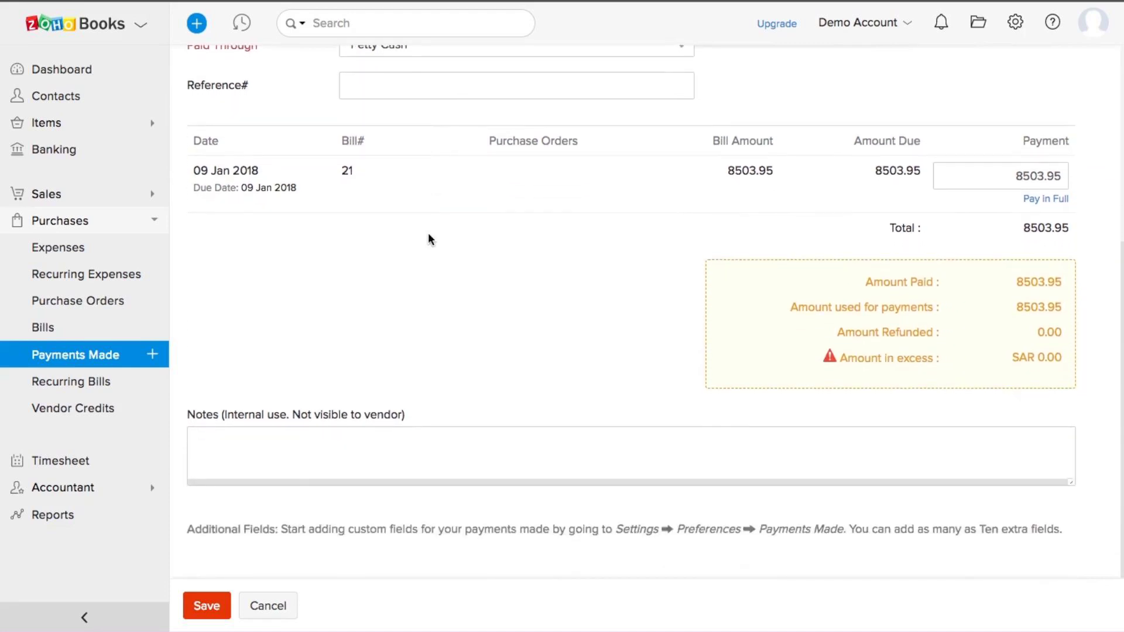
{"action": "scroll", "coordinate": [428, 234], "scroll_direction": "up", "scroll_amount": 2}
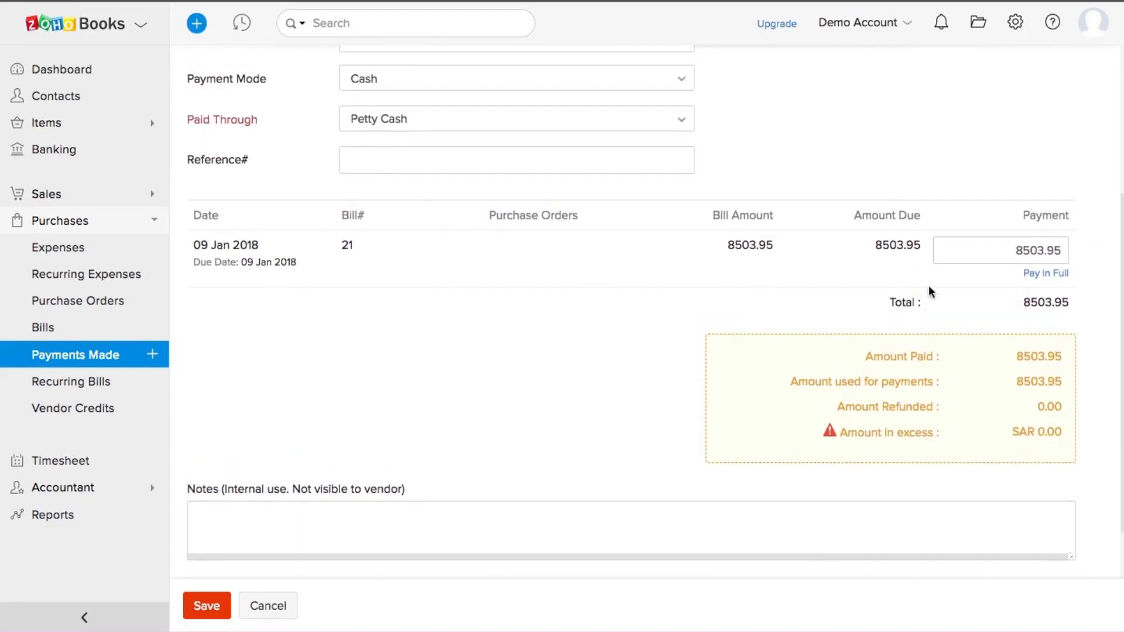
{"action": "scroll", "coordinate": [581, 237], "scroll_direction": "down", "scroll_amount": 3}
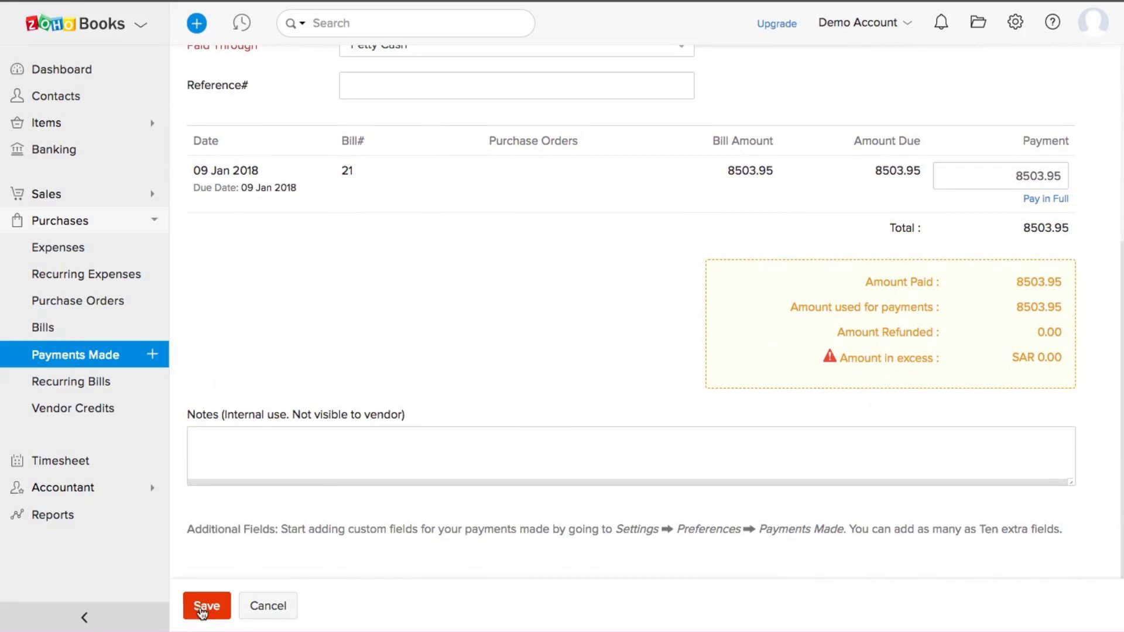
{"action": "left_click", "coordinate": [202, 609]}
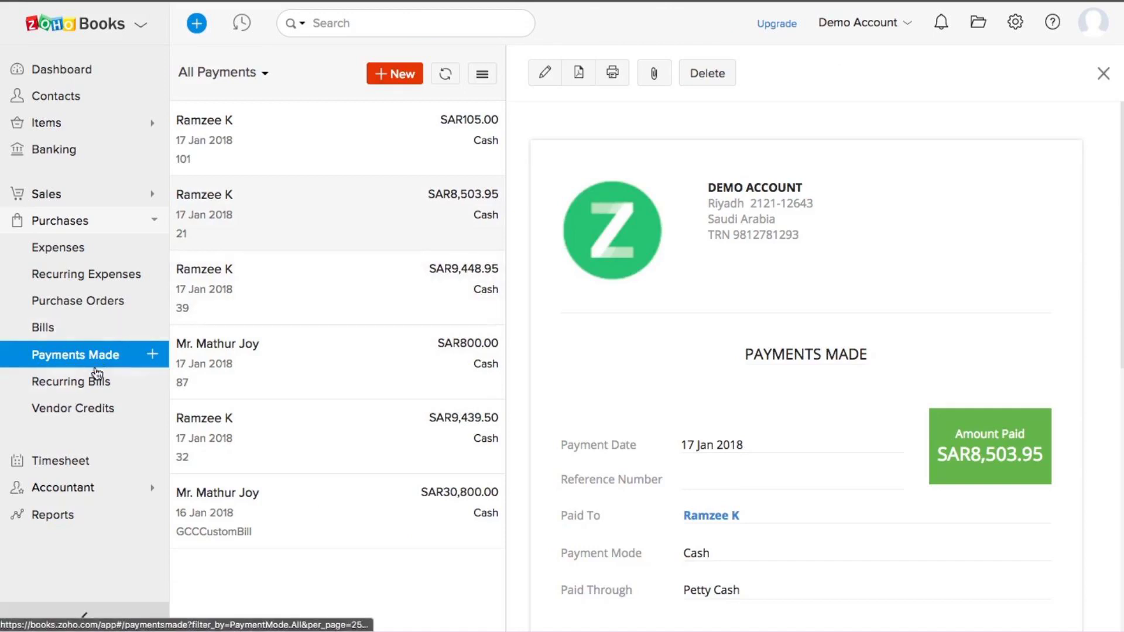
{"action": "left_click", "coordinate": [82, 387]}
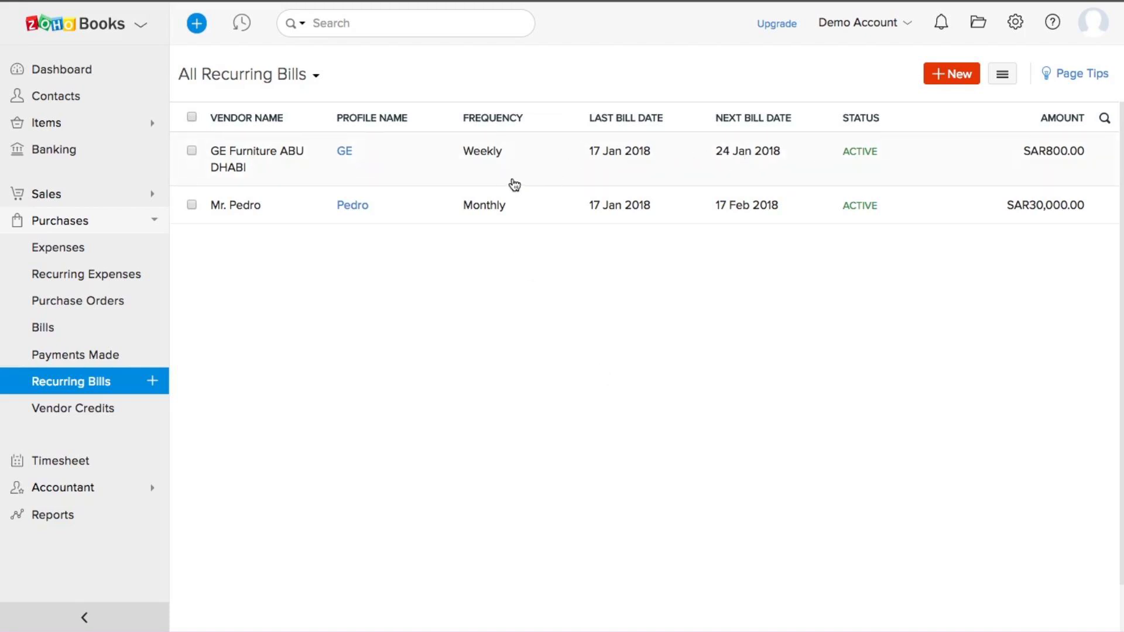
Step: Open a blank New Recurring Bill form, scroll through it, then go to Vendor Credits
{"action": "left_click", "coordinate": [966, 77]}
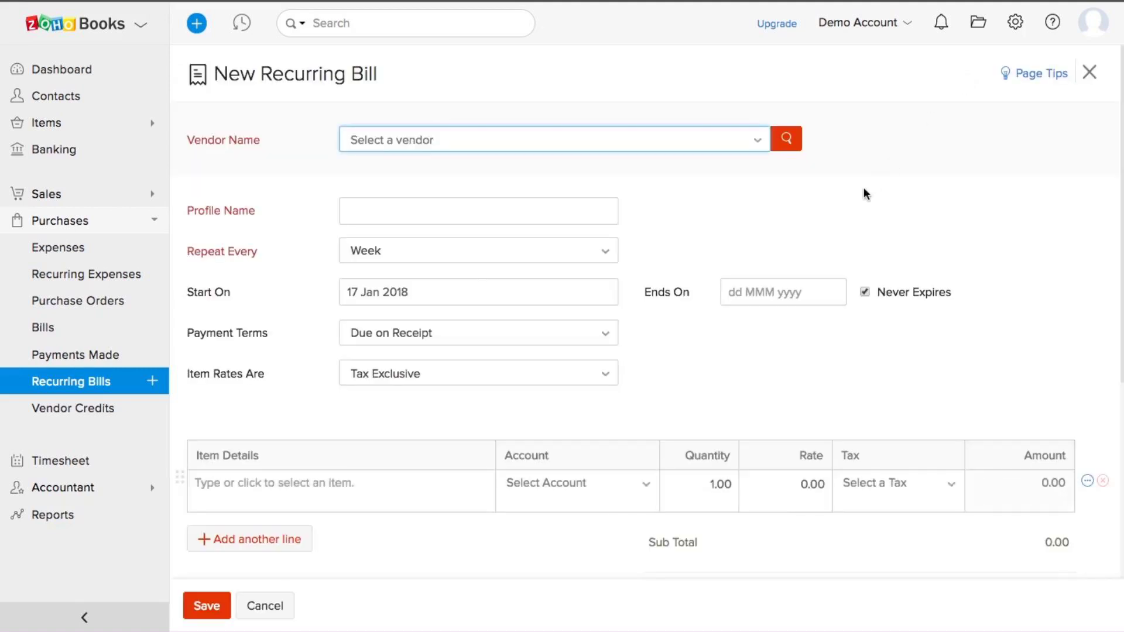
{"action": "scroll", "coordinate": [623, 343], "scroll_direction": "down", "scroll_amount": 5}
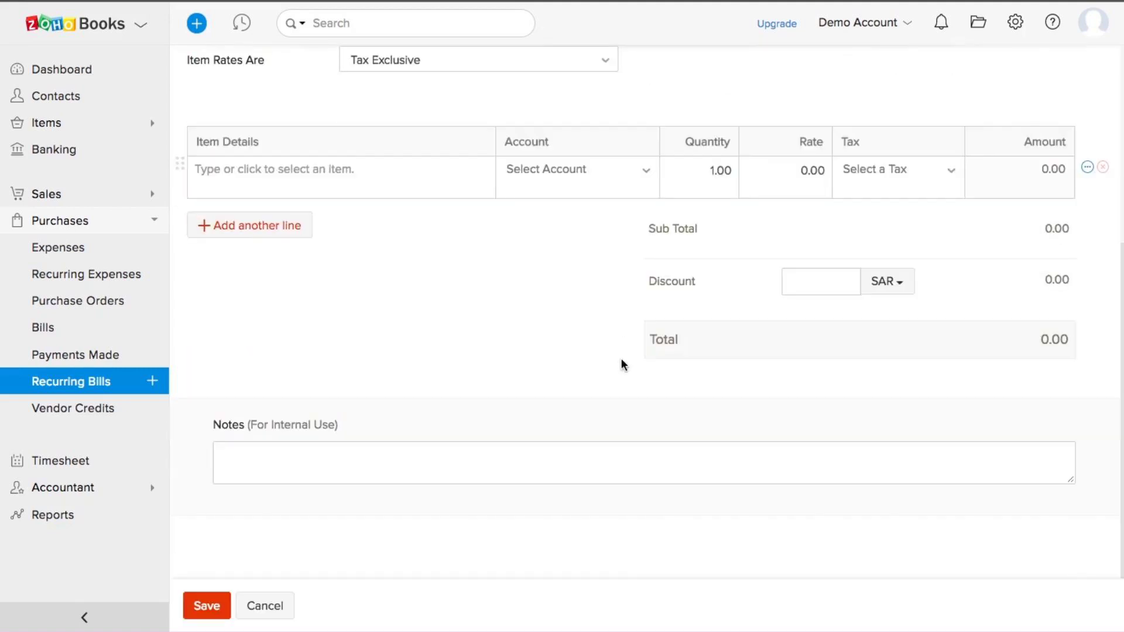
{"action": "scroll", "coordinate": [622, 364], "scroll_direction": "up", "scroll_amount": 5}
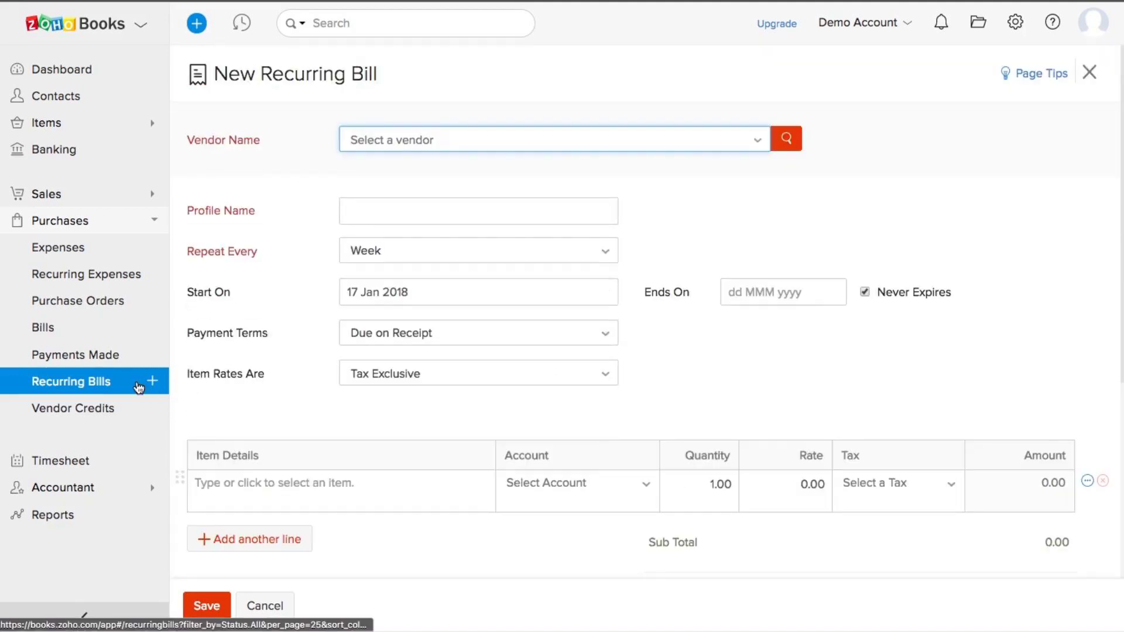
{"action": "left_click", "coordinate": [68, 414]}
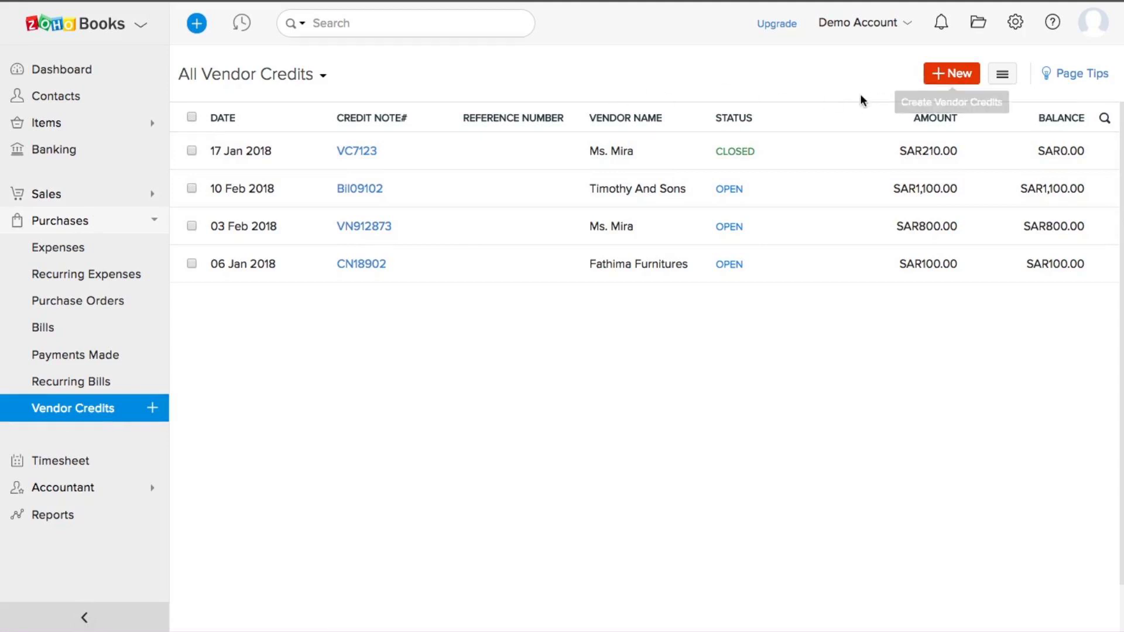
Step: Start a blank vendor credit at Credit Note#, collapse Purchases, and head to Timesheet
{"action": "left_click", "coordinate": [951, 76]}
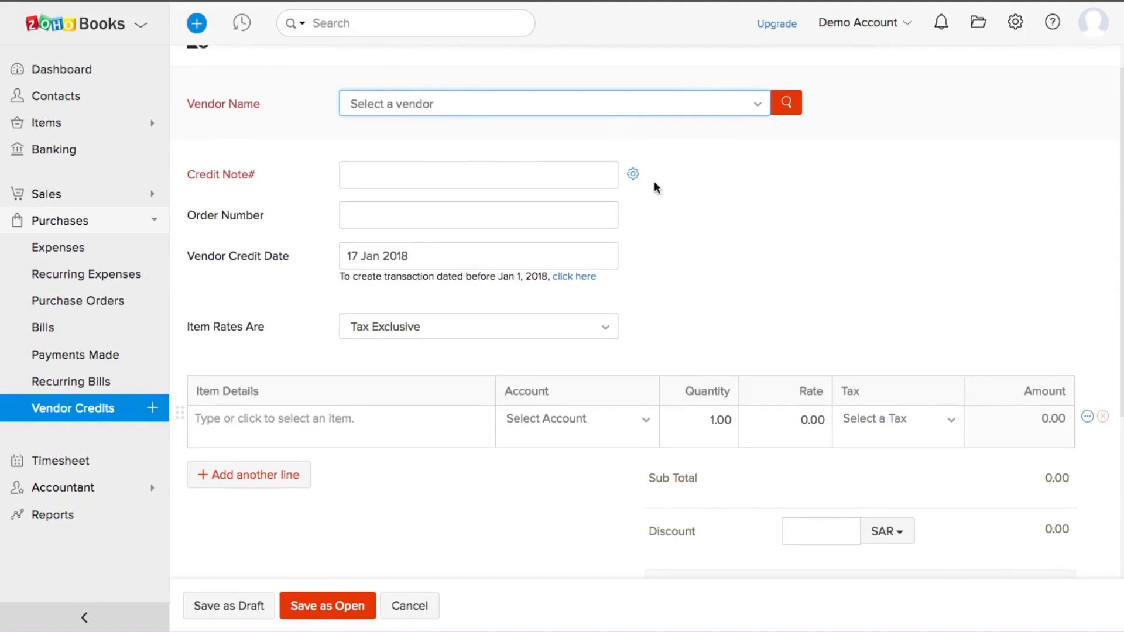
{"action": "left_click", "coordinate": [497, 171]}
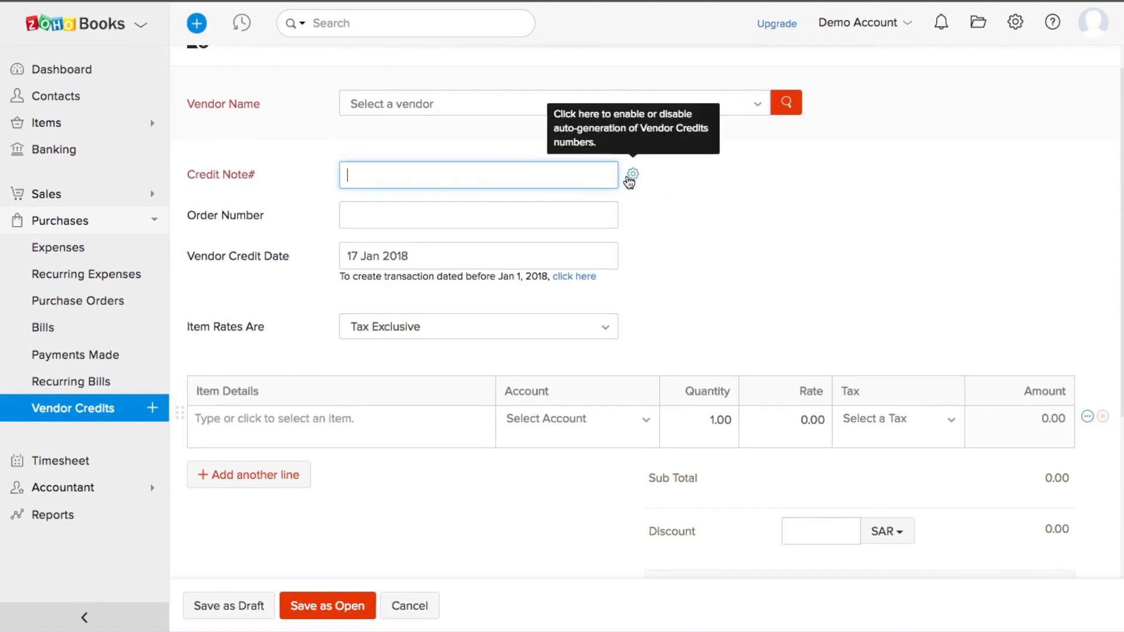
{"action": "scroll", "coordinate": [575, 199], "scroll_direction": "down", "scroll_amount": 2}
{"action": "scroll", "coordinate": [575, 198], "scroll_direction": "down", "scroll_amount": 4}
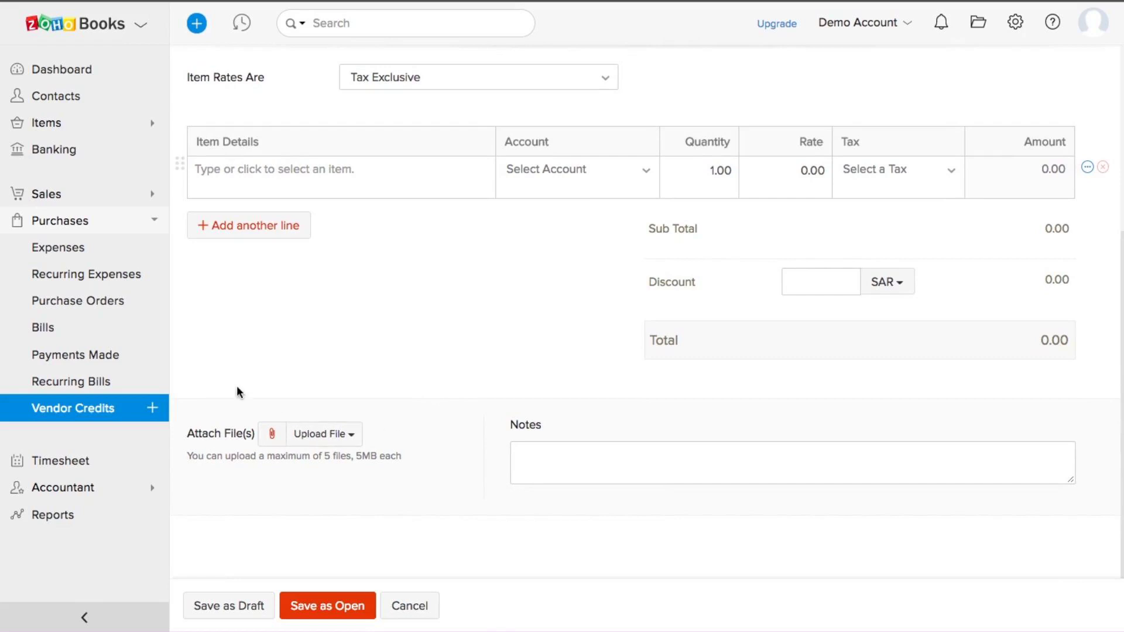
{"action": "left_click", "coordinate": [82, 222]}
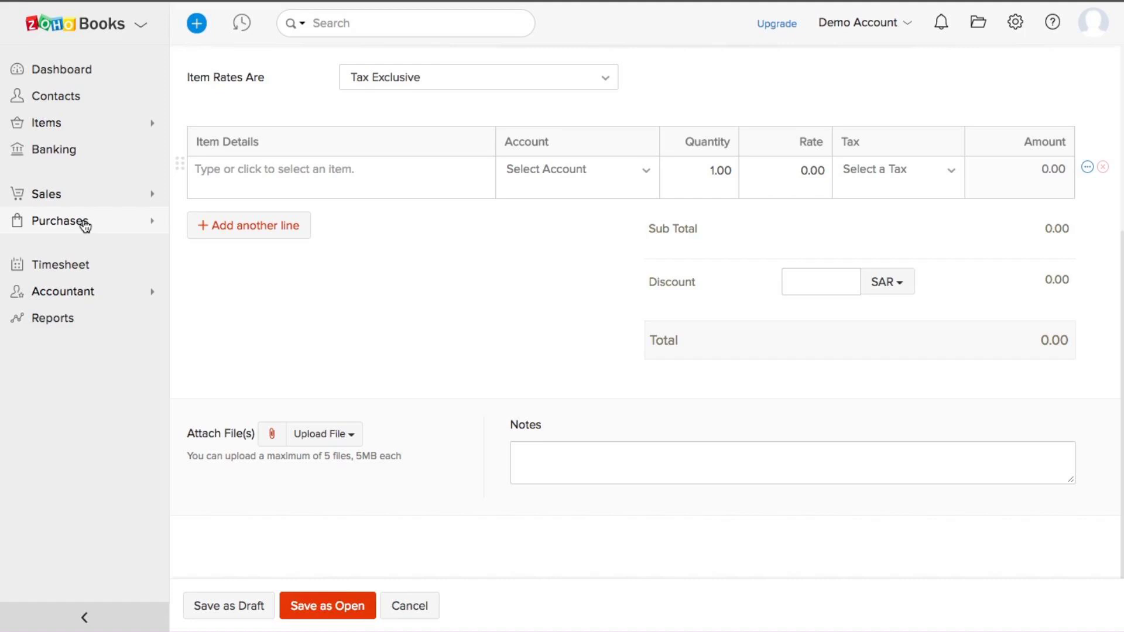
{"action": "left_click", "coordinate": [67, 270]}
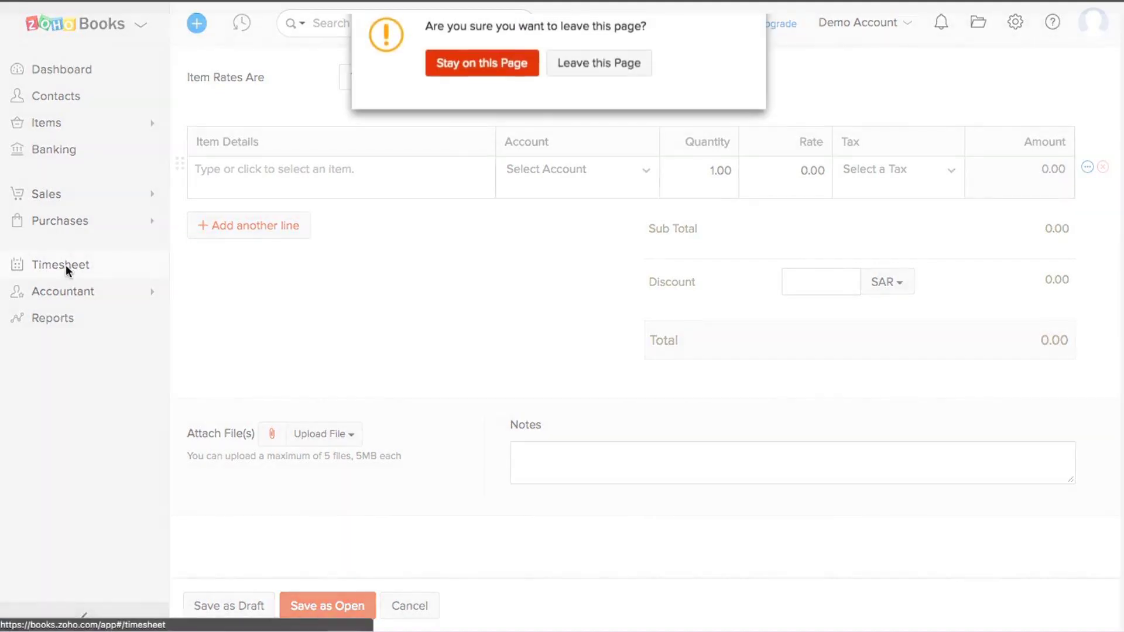
Step: Leave the unsaved form and start 'Sample project' for Globex Corporation, billed on task hours
{"action": "left_click", "coordinate": [575, 65]}
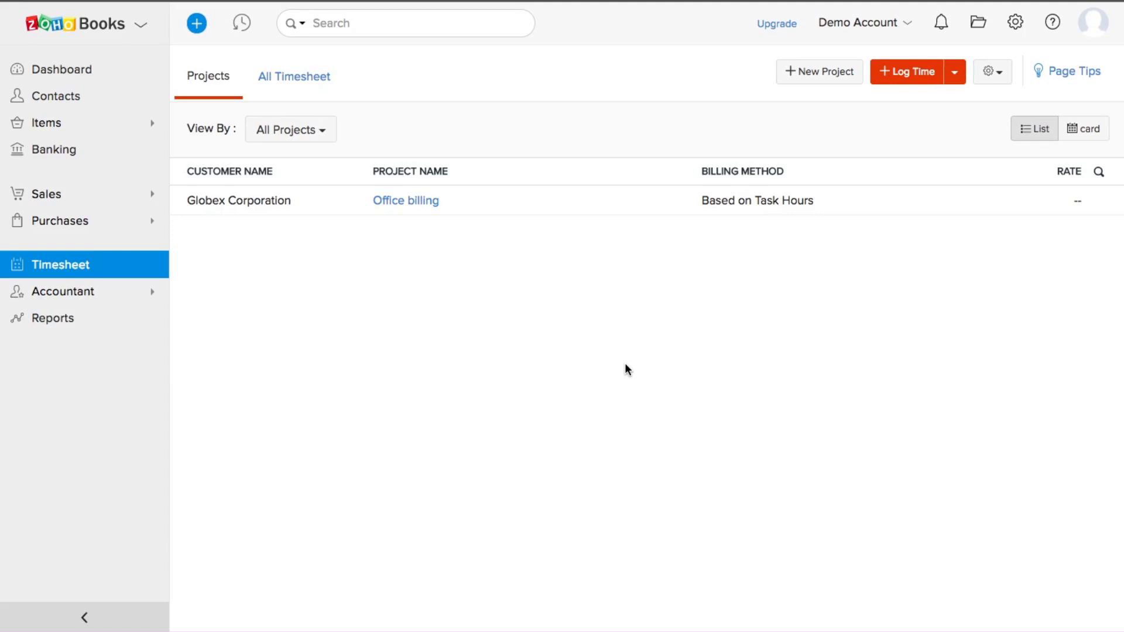
{"action": "left_click", "coordinate": [831, 83]}
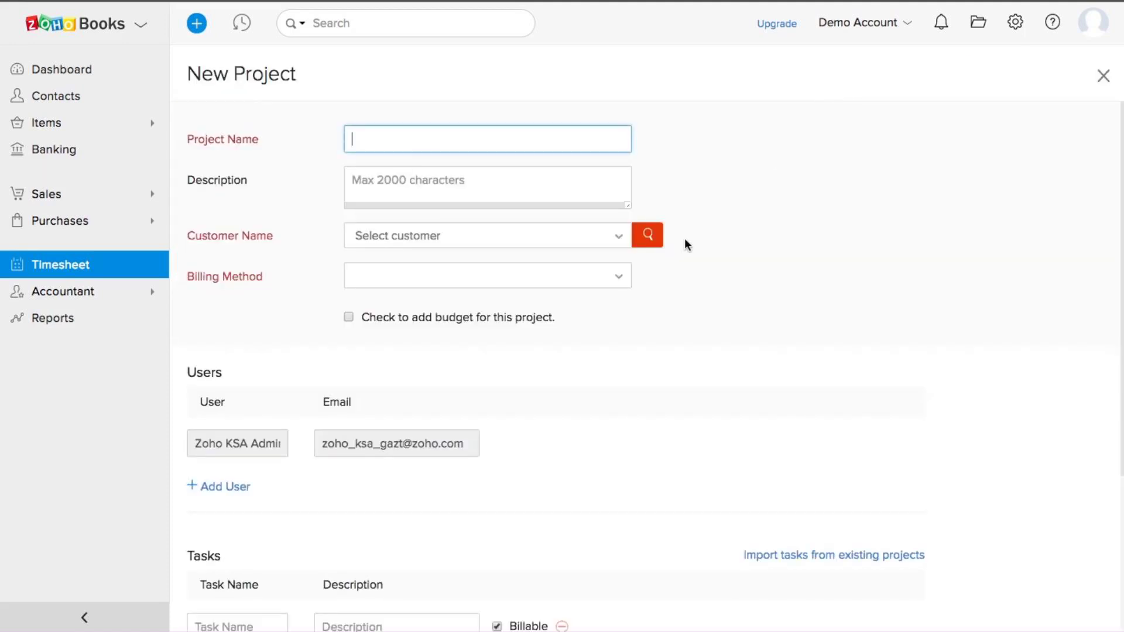
{"action": "type", "text": "Sample project"}
{"action": "left_click", "coordinate": [463, 242]}
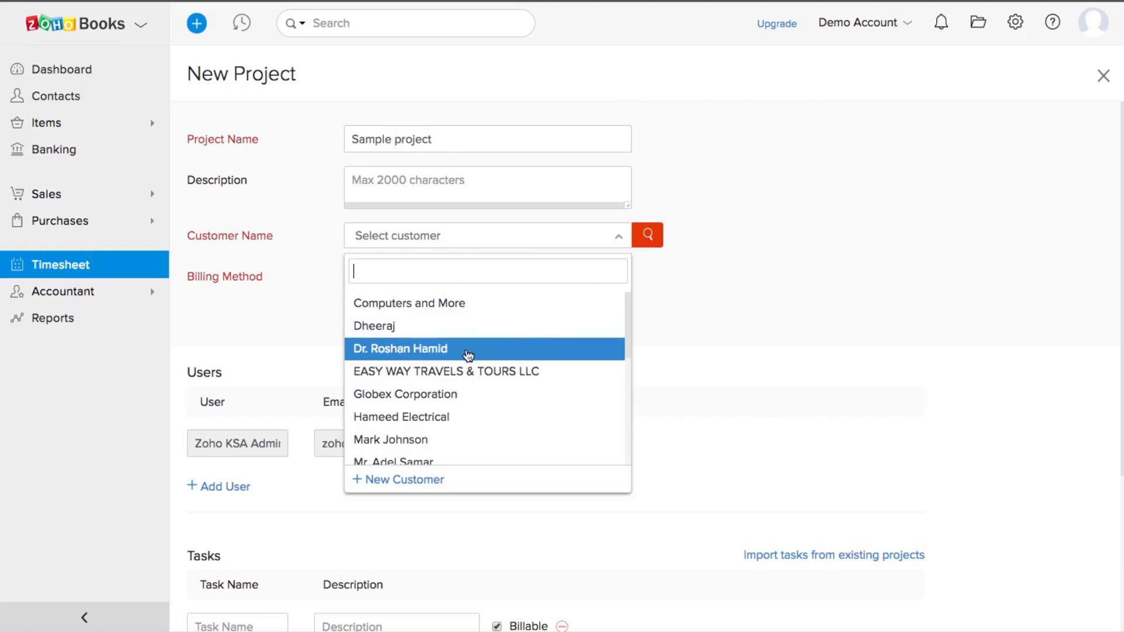
{"action": "left_click", "coordinate": [413, 394]}
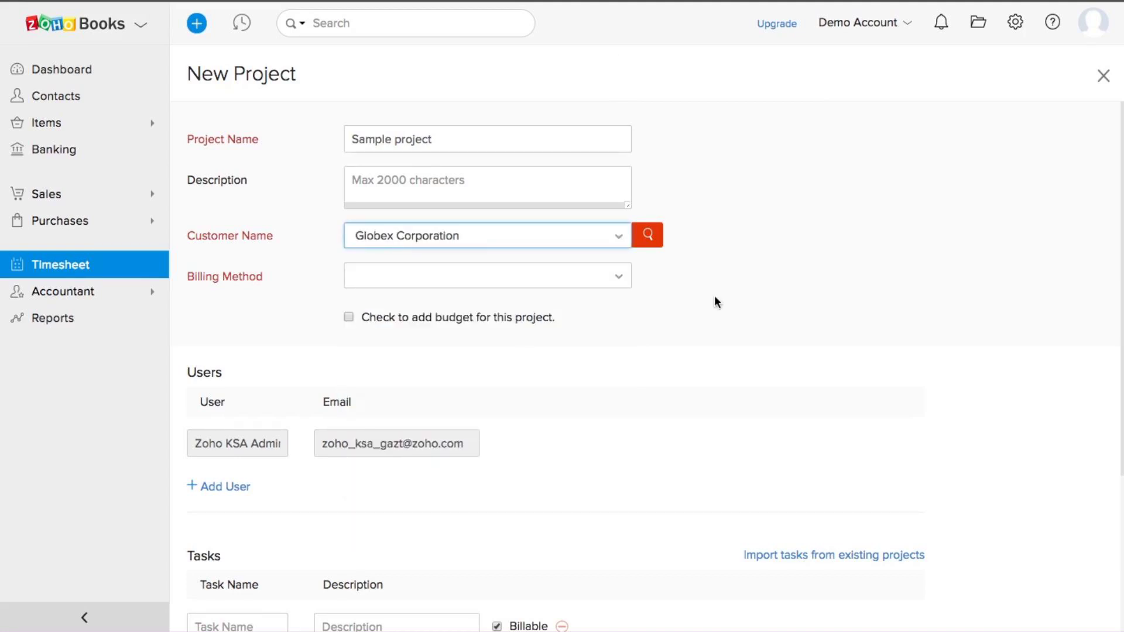
{"action": "scroll", "coordinate": [703, 293], "scroll_direction": "down", "scroll_amount": 1}
{"action": "left_click", "coordinate": [557, 240]}
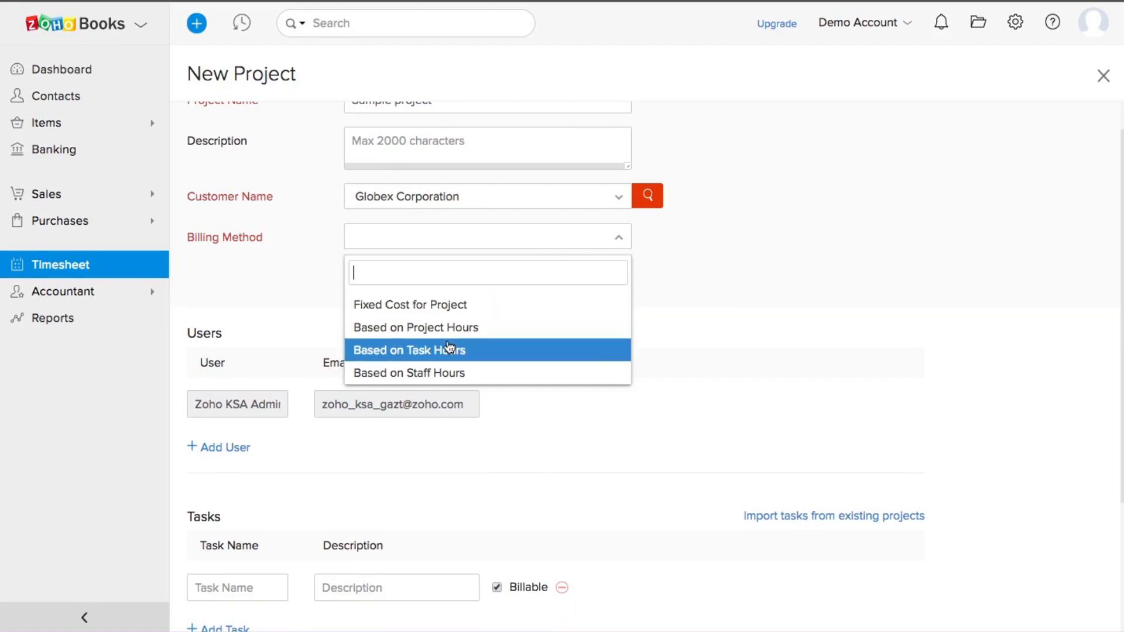
{"action": "left_click", "coordinate": [432, 350]}
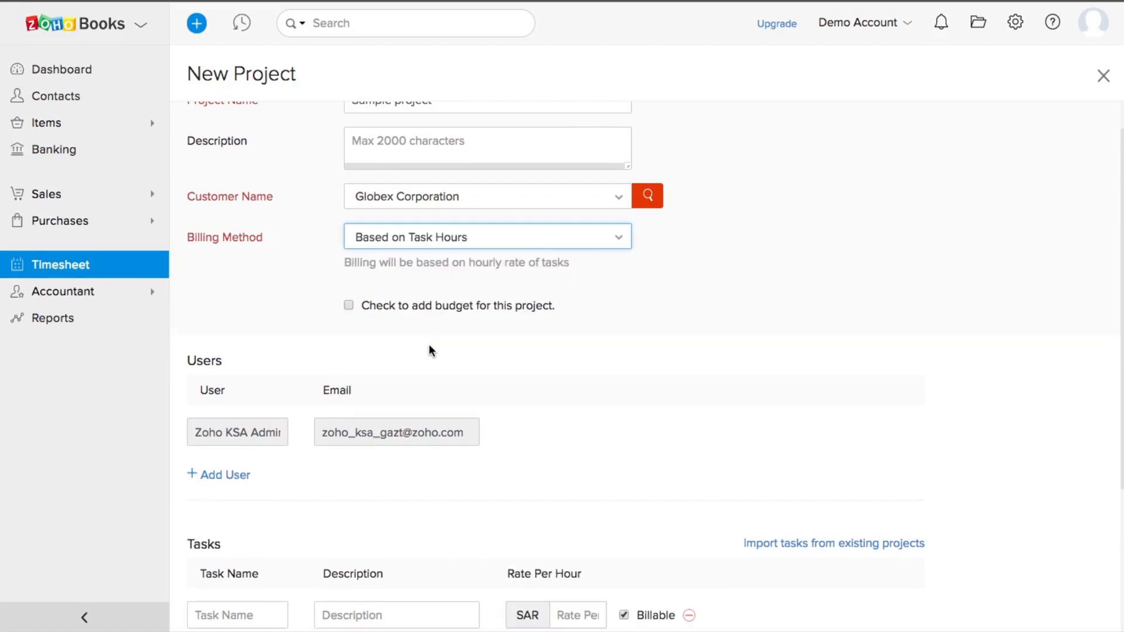
{"action": "scroll", "coordinate": [691, 316], "scroll_direction": "down", "scroll_amount": 5}
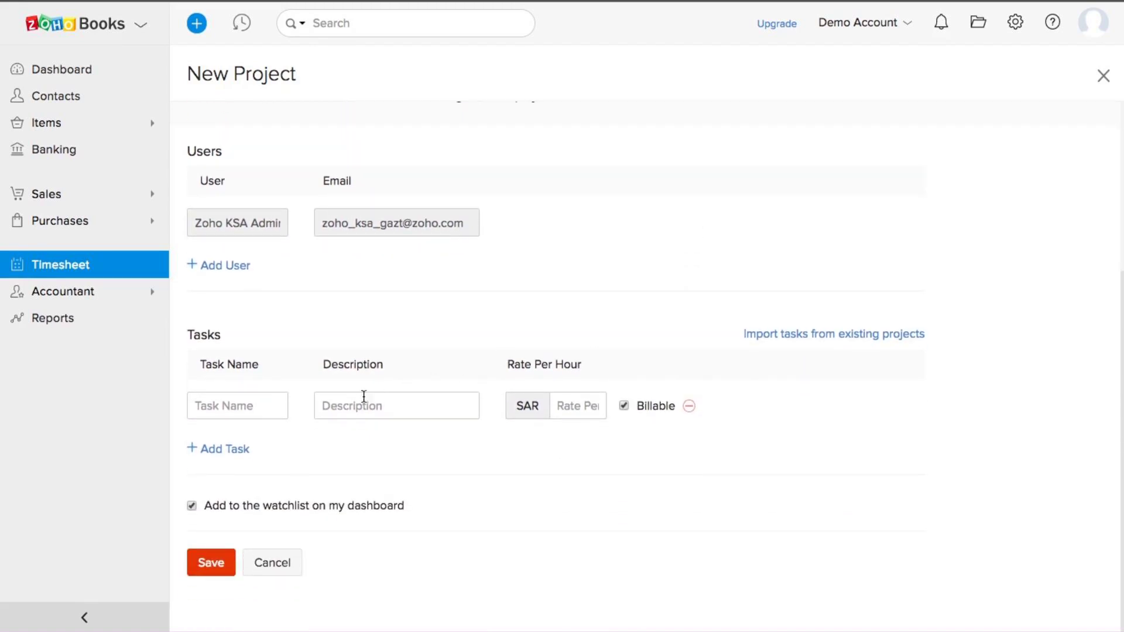
Step: Add the task 'Office supplies' with description 'Random' and a rate of 100 per hour
{"action": "left_click", "coordinate": [243, 408]}
{"action": "type", "text": "O"}
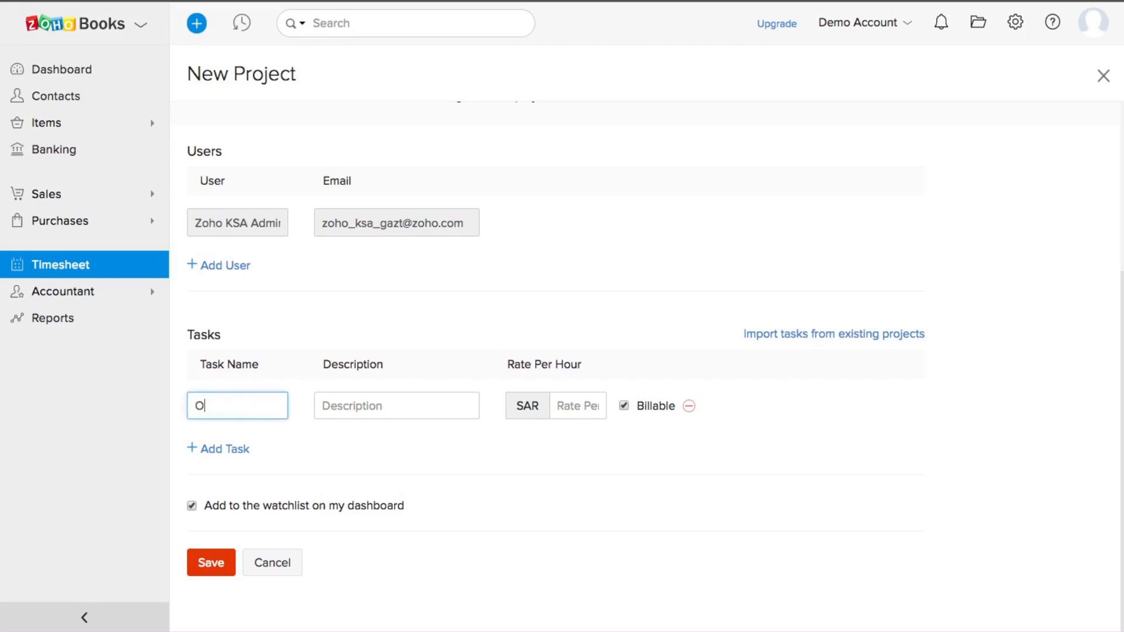
{"action": "type", "text": "ffice supplies"}
{"action": "left_click", "coordinate": [369, 406]}
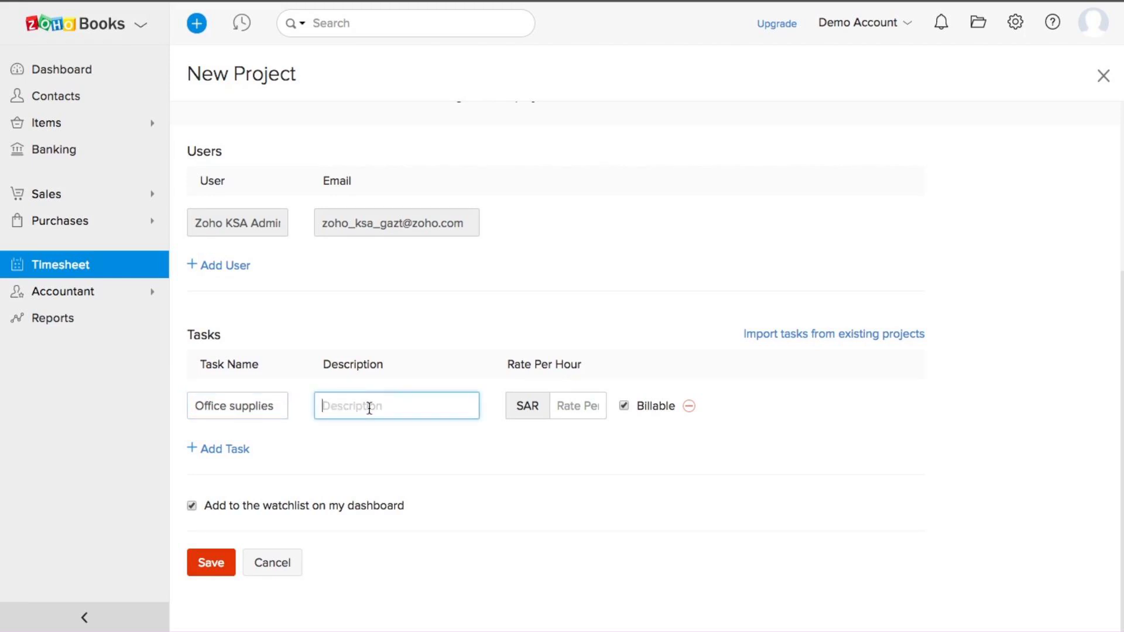
{"action": "left_click", "coordinate": [568, 404]}
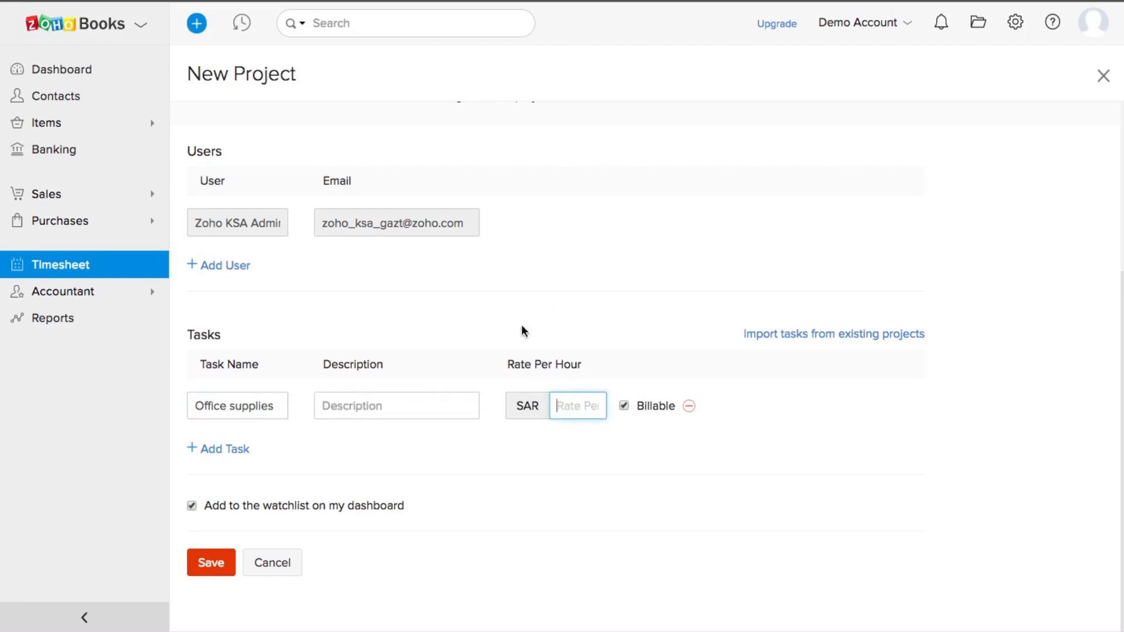
{"action": "left_click", "coordinate": [386, 410]}
{"action": "type", "text": "Random"}
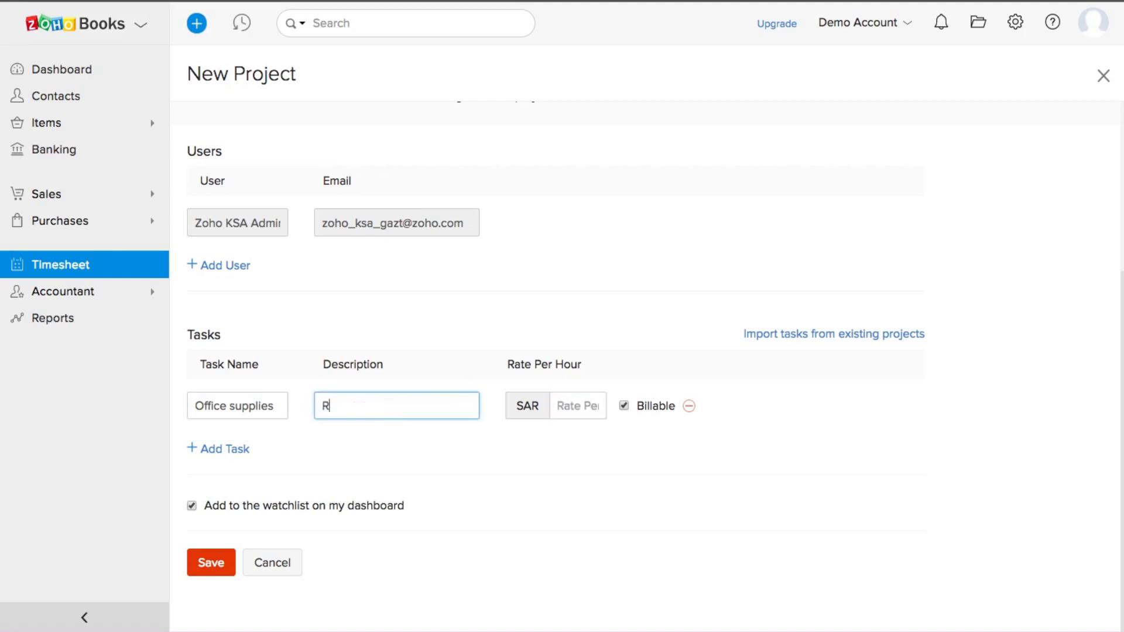
{"action": "left_click", "coordinate": [585, 406]}
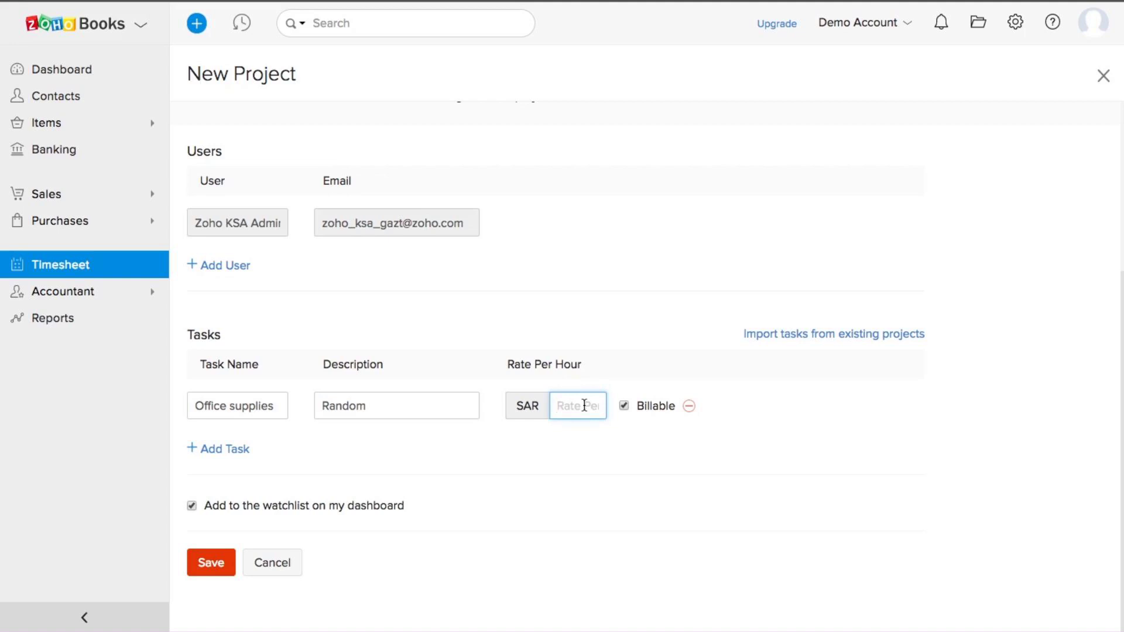
{"action": "type", "text": "100"}
{"action": "left_click", "coordinate": [713, 500]}
Step: Save Sample project, scroll to its Office supplies task at SAR100.00, then expand Accountant
{"action": "left_click", "coordinate": [214, 562]}
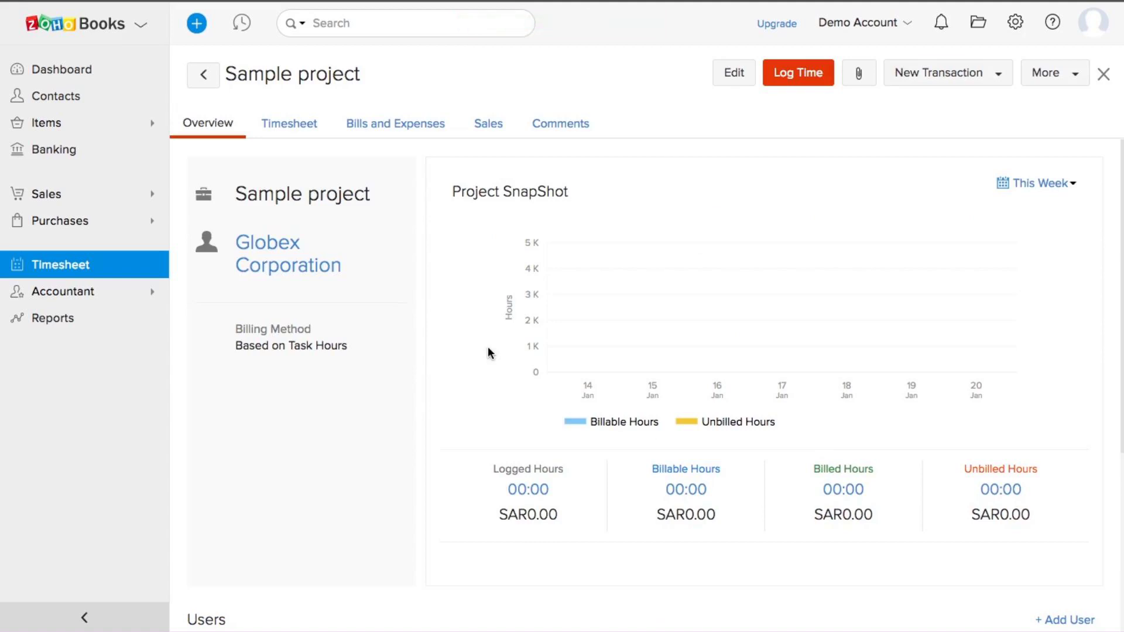
{"action": "scroll", "coordinate": [487, 351], "scroll_direction": "down", "scroll_amount": 2}
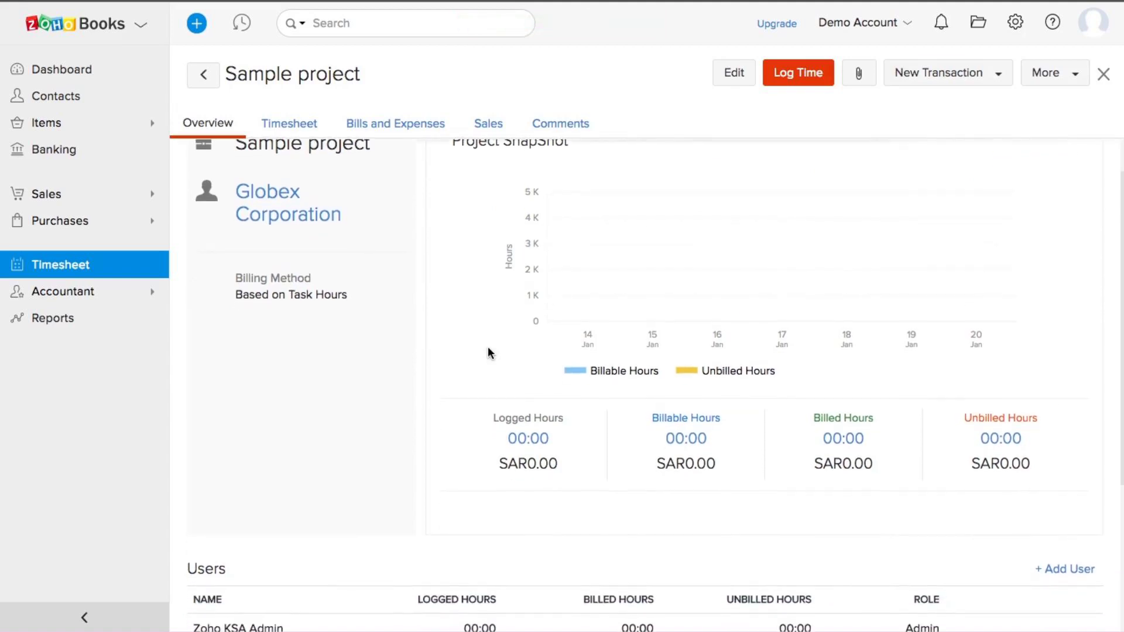
{"action": "scroll", "coordinate": [613, 346], "scroll_direction": "down", "scroll_amount": 4}
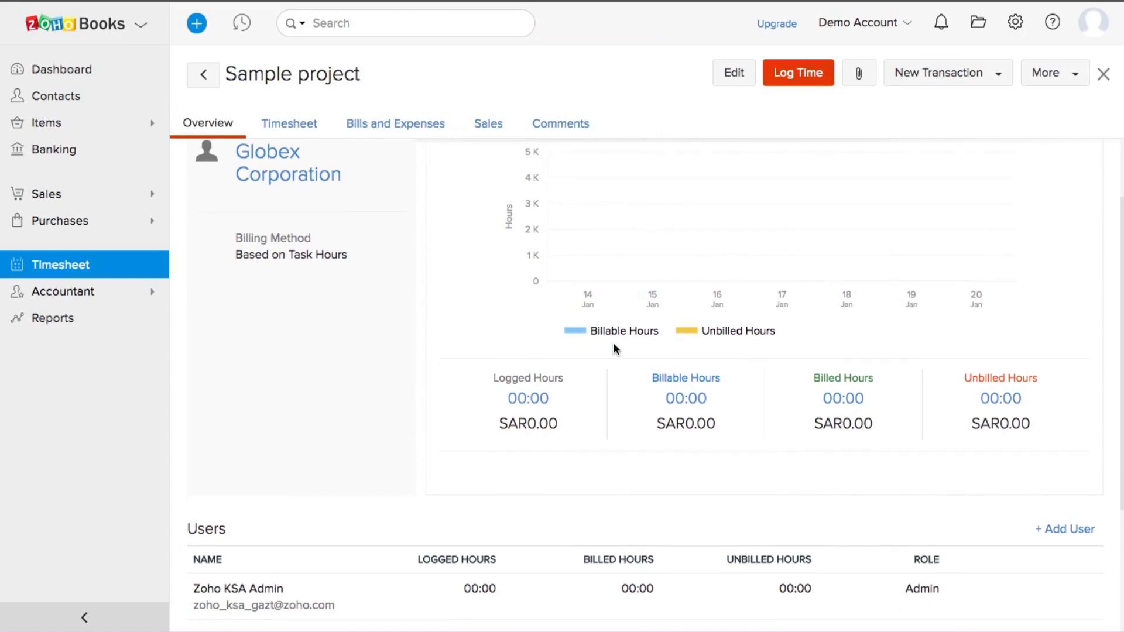
{"action": "scroll", "coordinate": [614, 349], "scroll_direction": "down", "scroll_amount": 3}
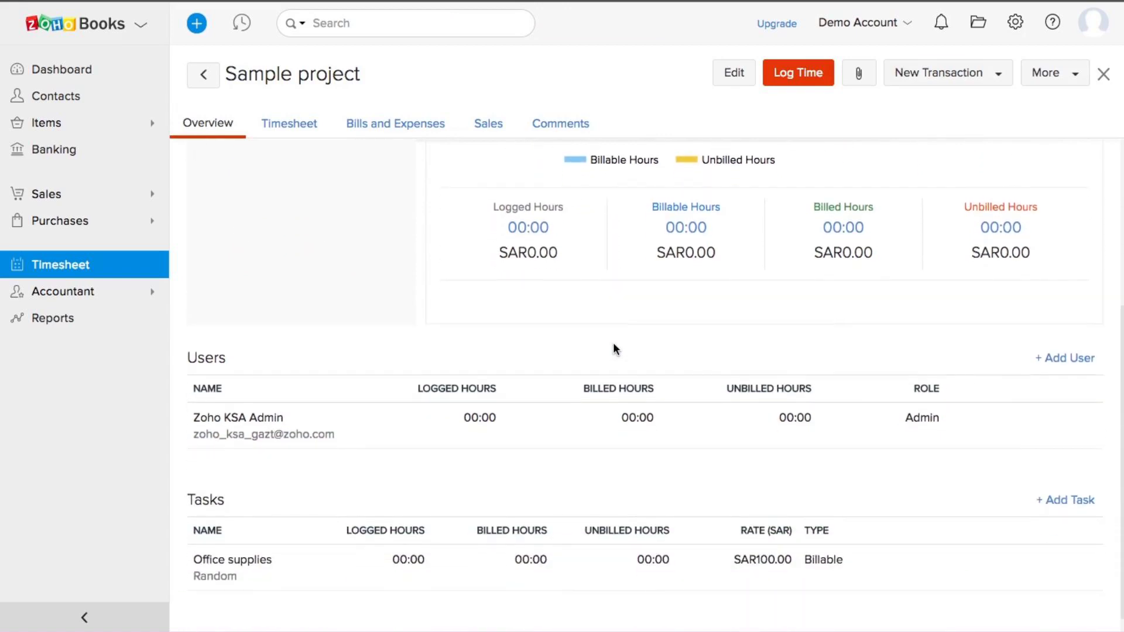
{"action": "left_click", "coordinate": [82, 293]}
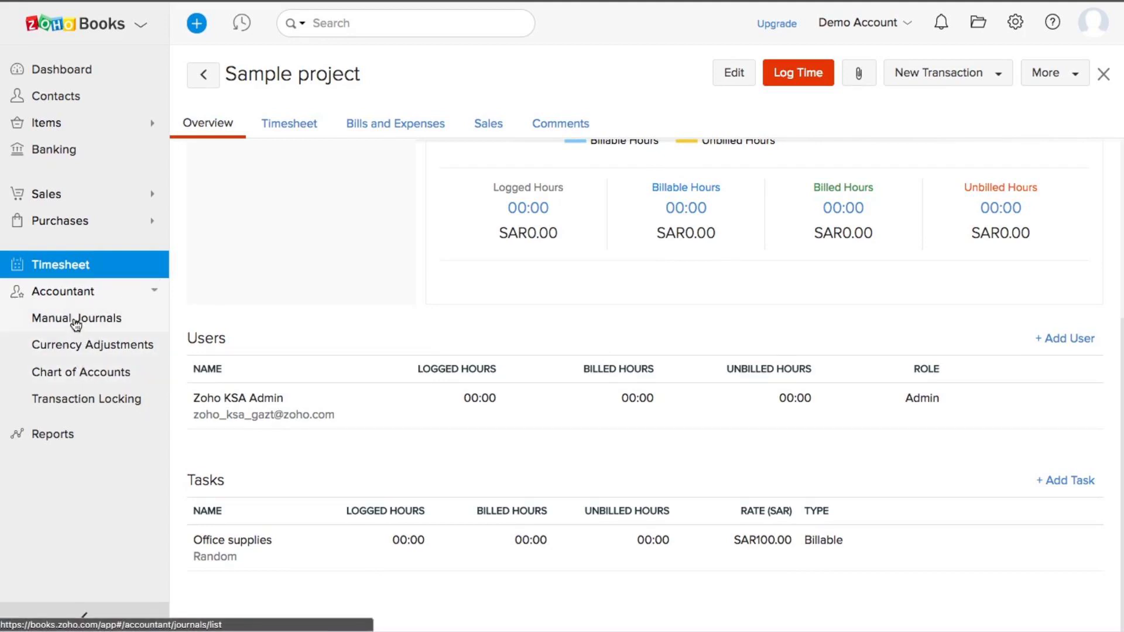
Step: Open Chart of Accounts and scroll through the account list
{"action": "left_click", "coordinate": [72, 374]}
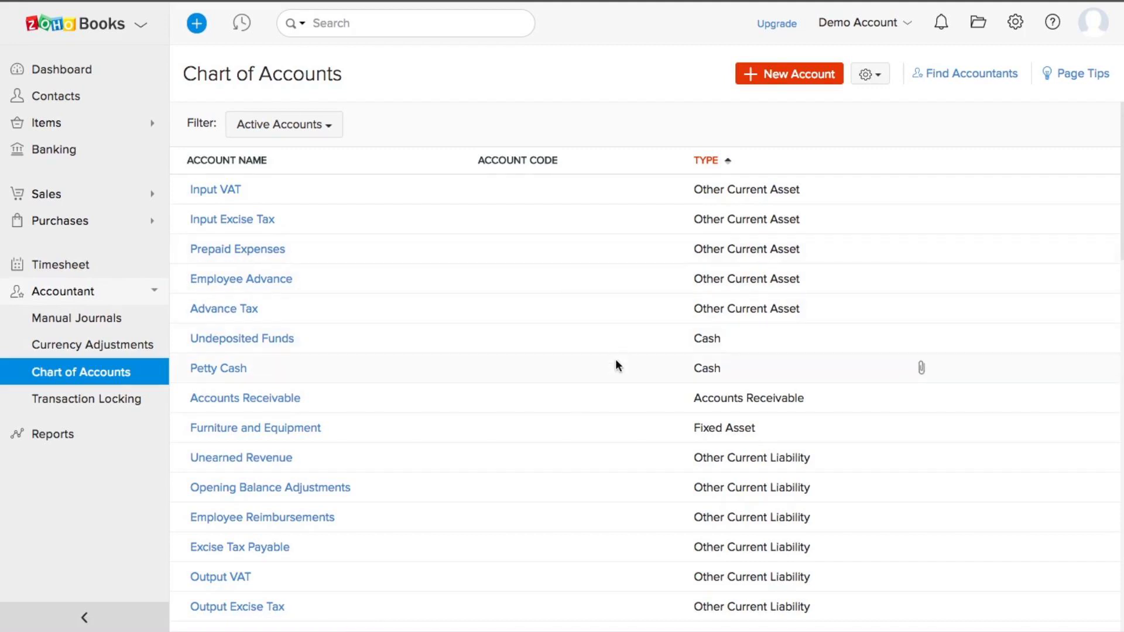
{"action": "scroll", "coordinate": [615, 366], "scroll_direction": "down", "scroll_amount": 4}
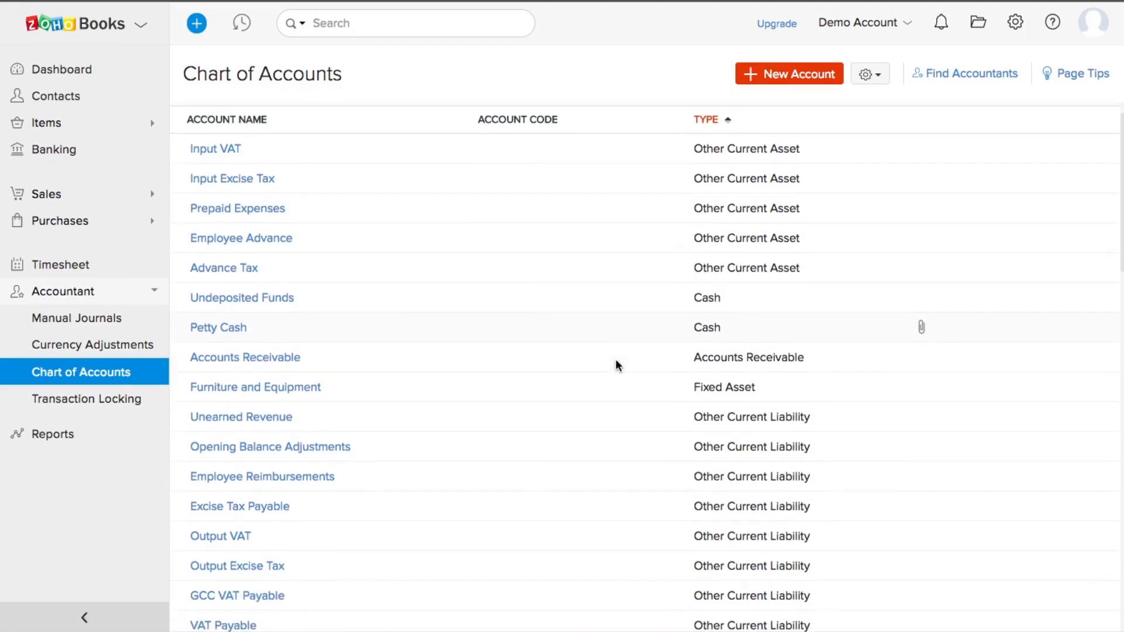
{"action": "scroll", "coordinate": [616, 361], "scroll_direction": "down", "scroll_amount": 8}
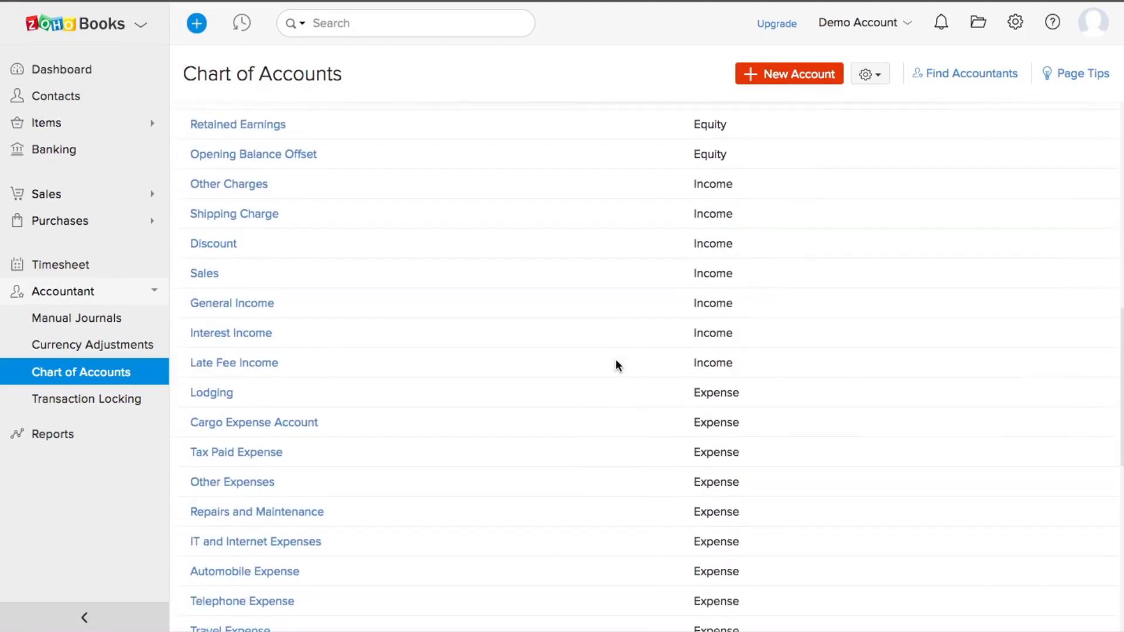
{"action": "scroll", "coordinate": [616, 363], "scroll_direction": "up", "scroll_amount": 12}
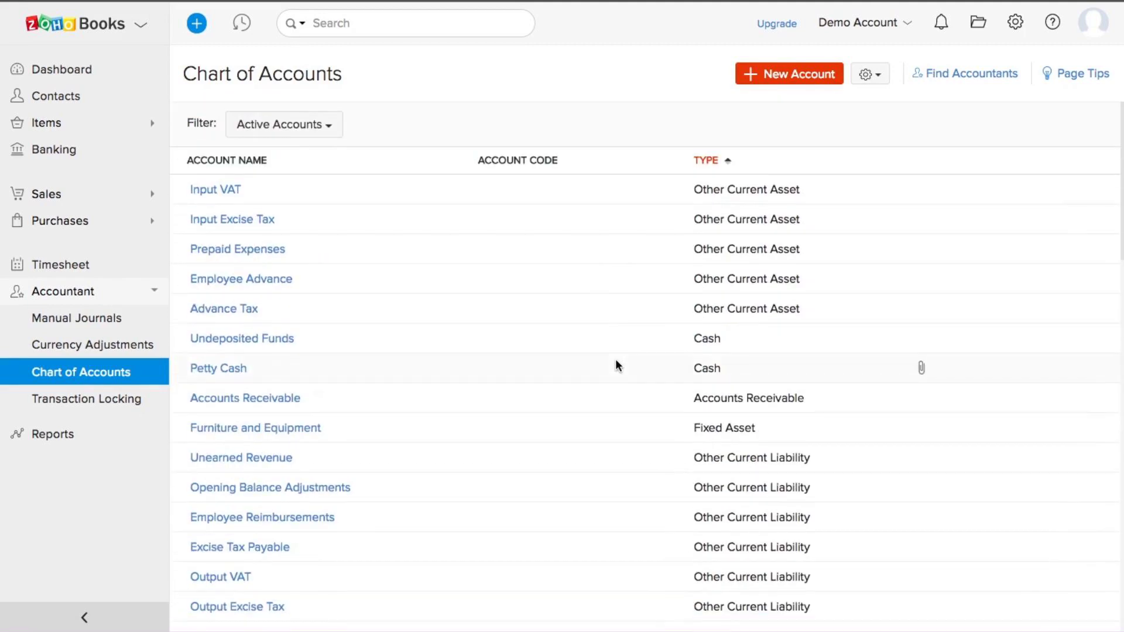
{"action": "scroll", "coordinate": [616, 363], "scroll_direction": "down", "scroll_amount": 2}
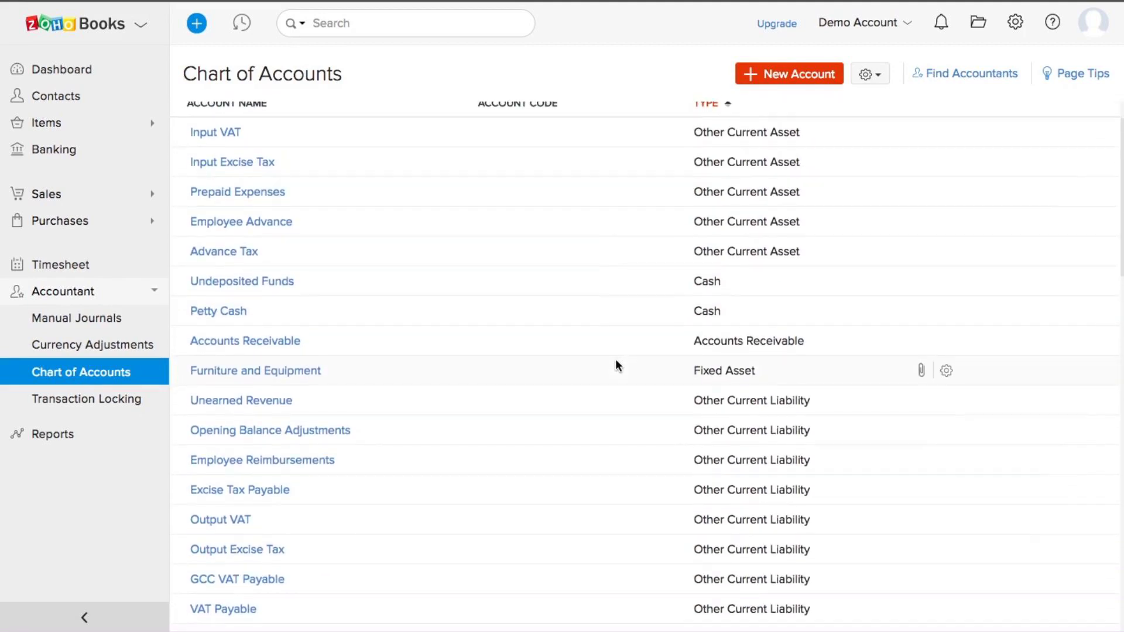
{"action": "scroll", "coordinate": [616, 366], "scroll_direction": "down", "scroll_amount": 1}
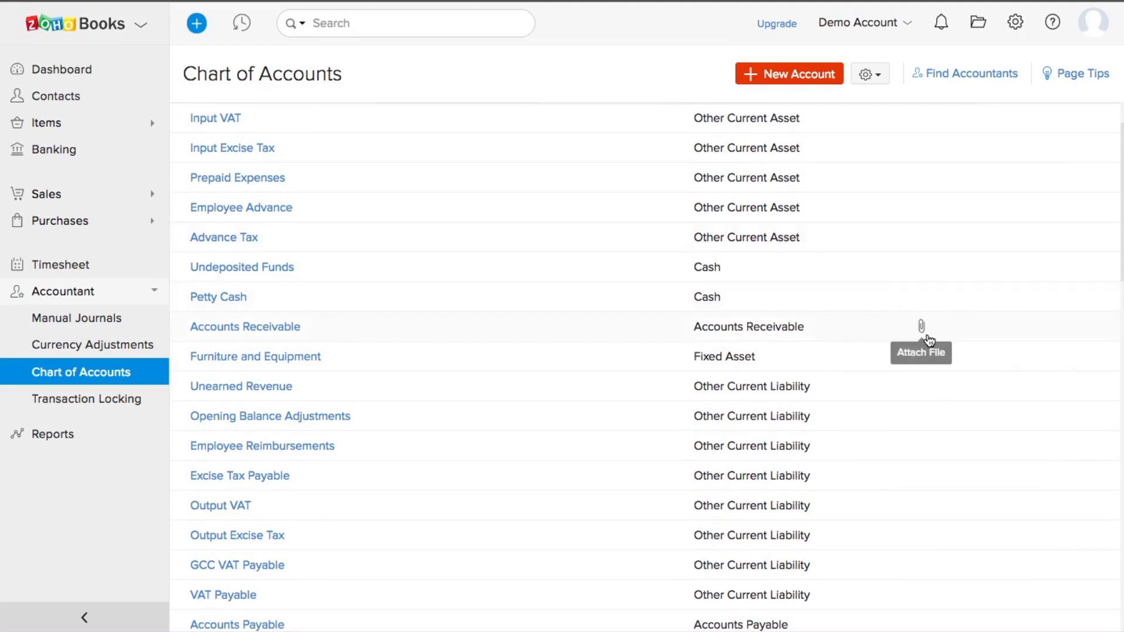
{"action": "scroll", "coordinate": [928, 339], "scroll_direction": "down", "scroll_amount": 5}
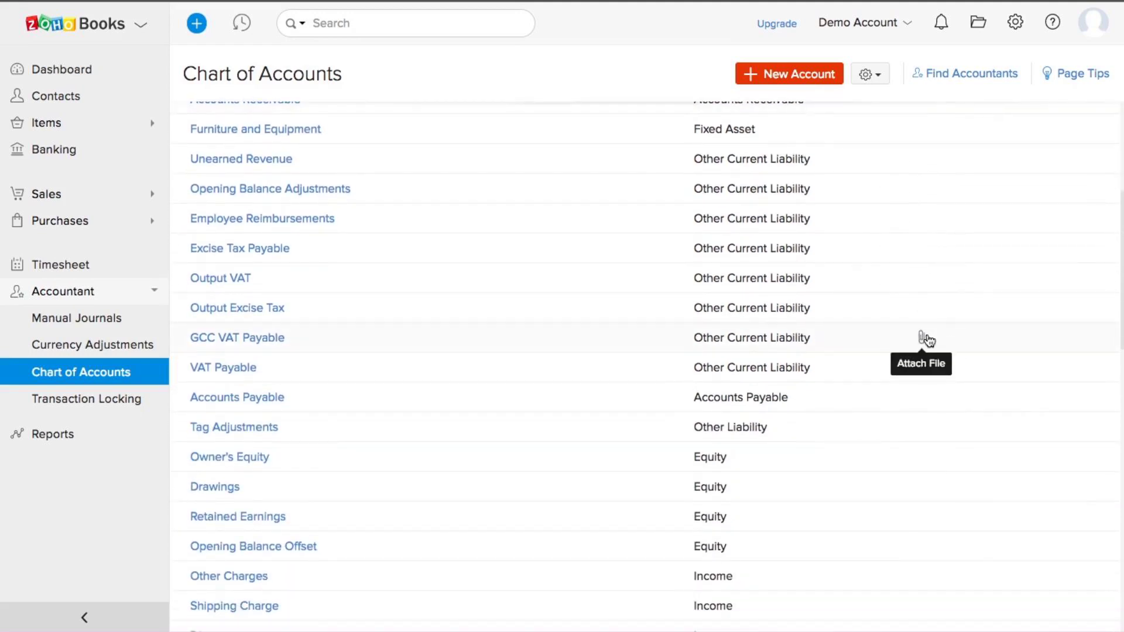
{"action": "scroll", "coordinate": [926, 340], "scroll_direction": "down", "scroll_amount": 4}
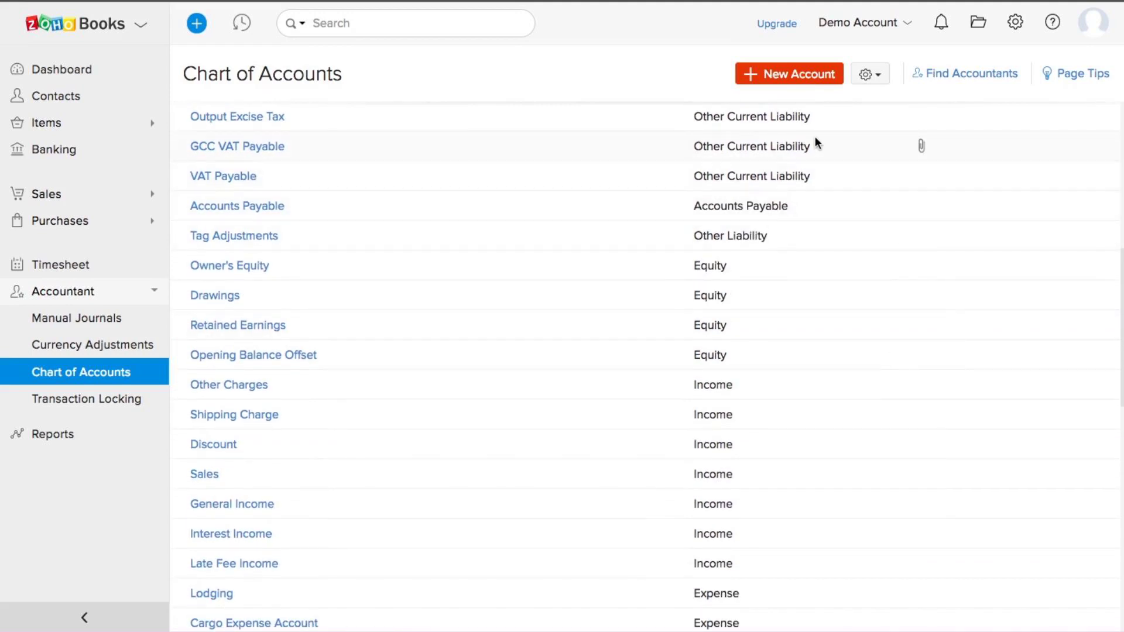
Step: Browse account types in a New Account form, cancel it, then view and close import/export options
{"action": "left_click", "coordinate": [782, 81]}
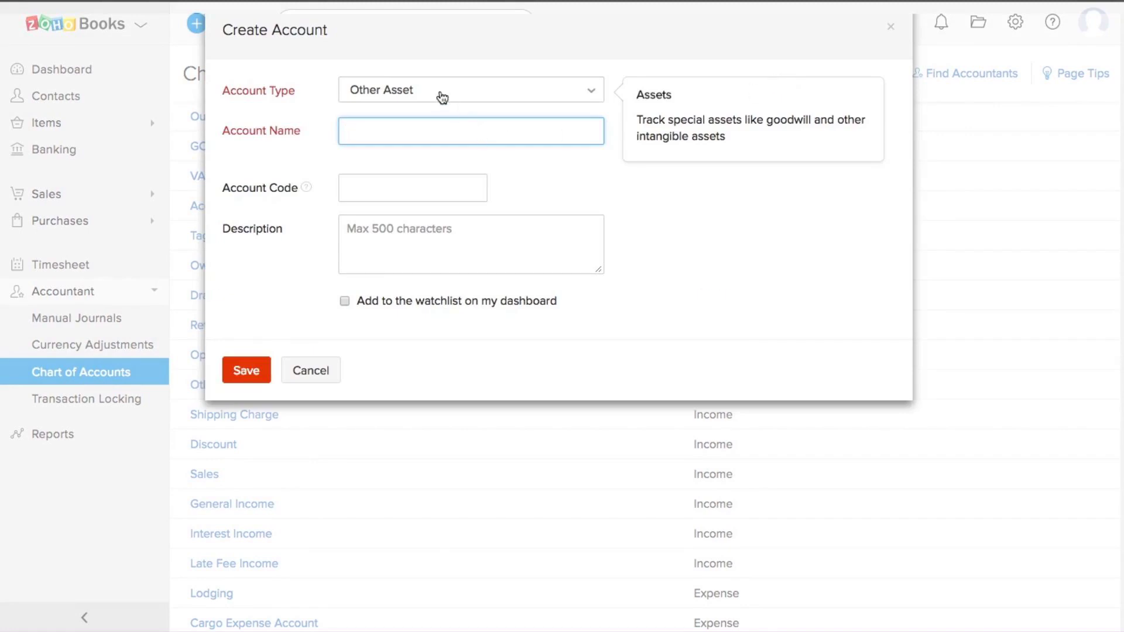
{"action": "left_click", "coordinate": [439, 95]}
{"action": "scroll", "coordinate": [426, 200], "scroll_direction": "down", "scroll_amount": 3}
{"action": "scroll", "coordinate": [425, 198], "scroll_direction": "down", "scroll_amount": 2}
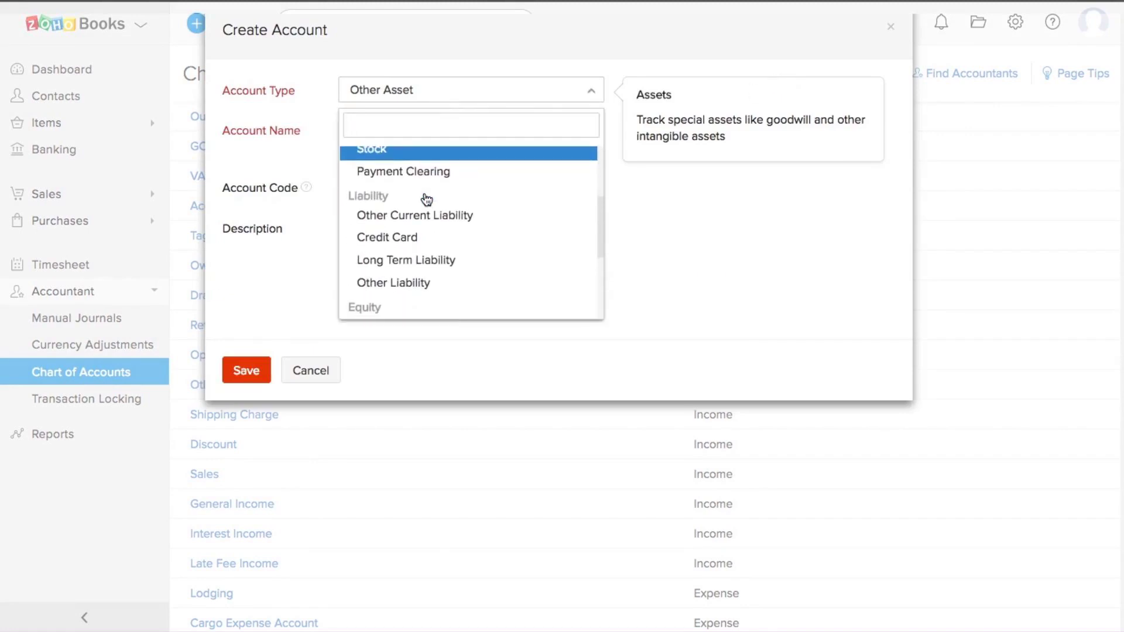
{"action": "left_click", "coordinate": [758, 237]}
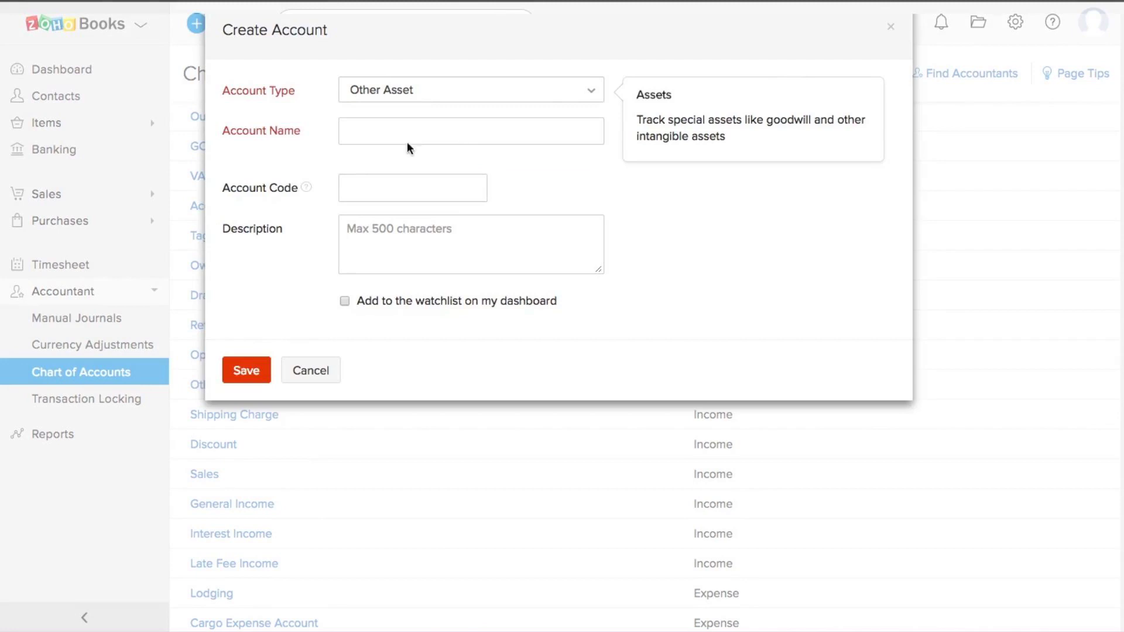
{"action": "left_click", "coordinate": [890, 29]}
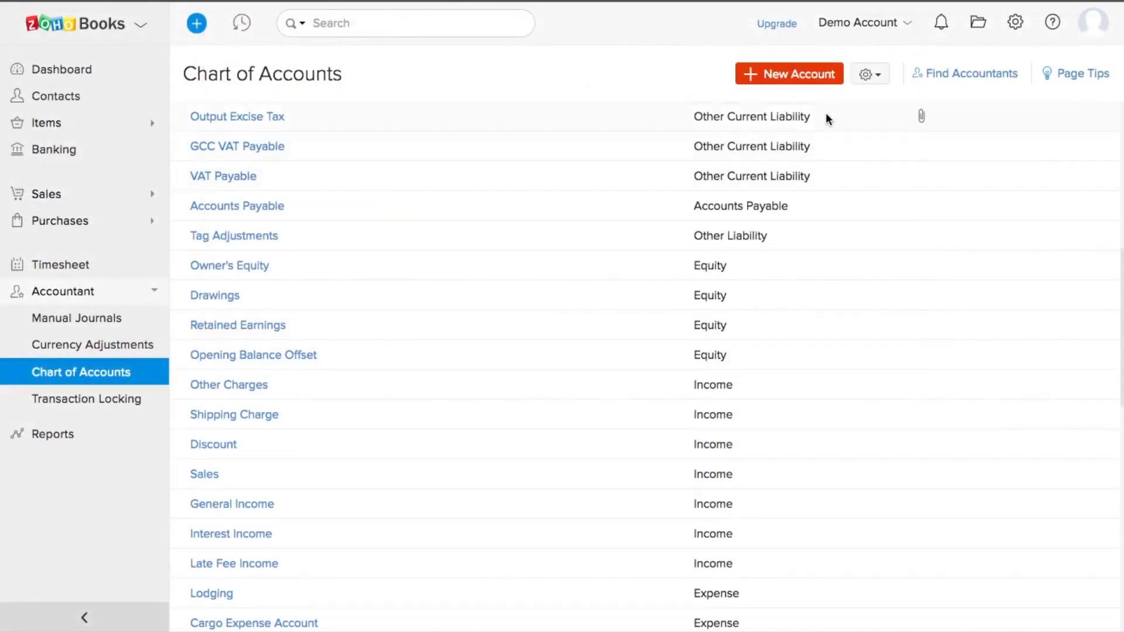
{"action": "left_click", "coordinate": [865, 76]}
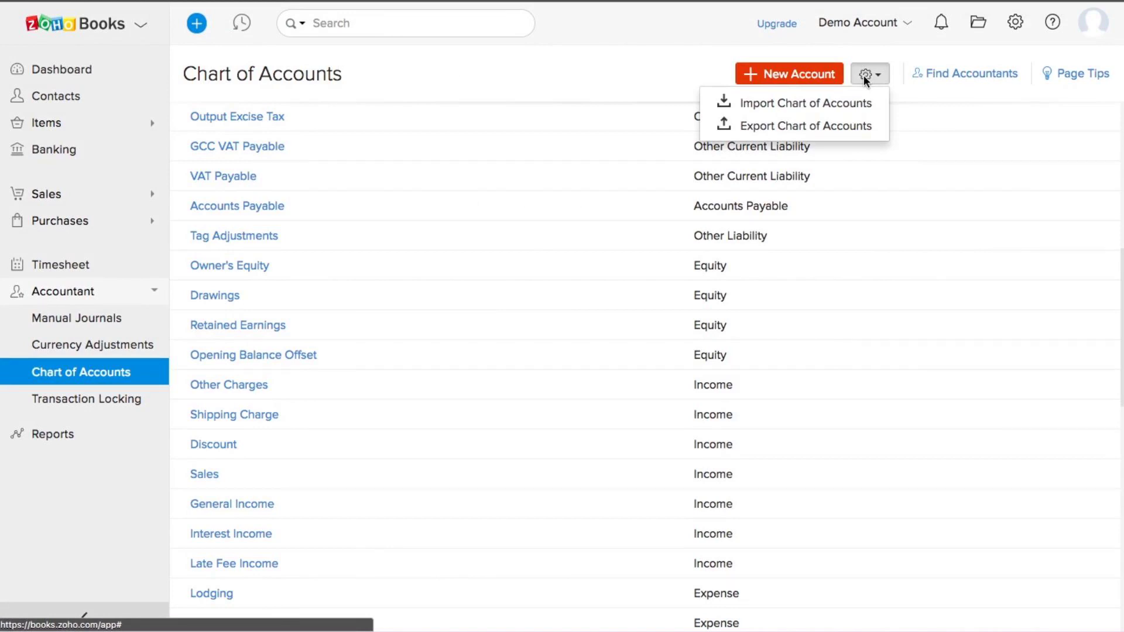
{"action": "left_click", "coordinate": [565, 65]}
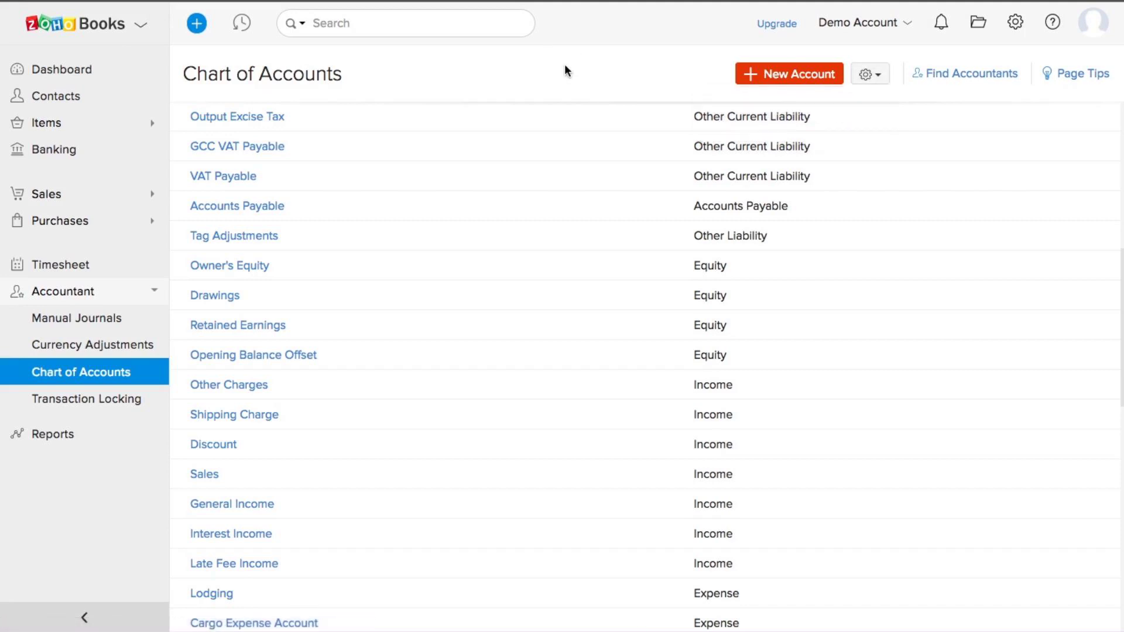
Step: Open Manual Journals and start a new journal, moving to its notes
{"action": "left_click", "coordinate": [95, 326]}
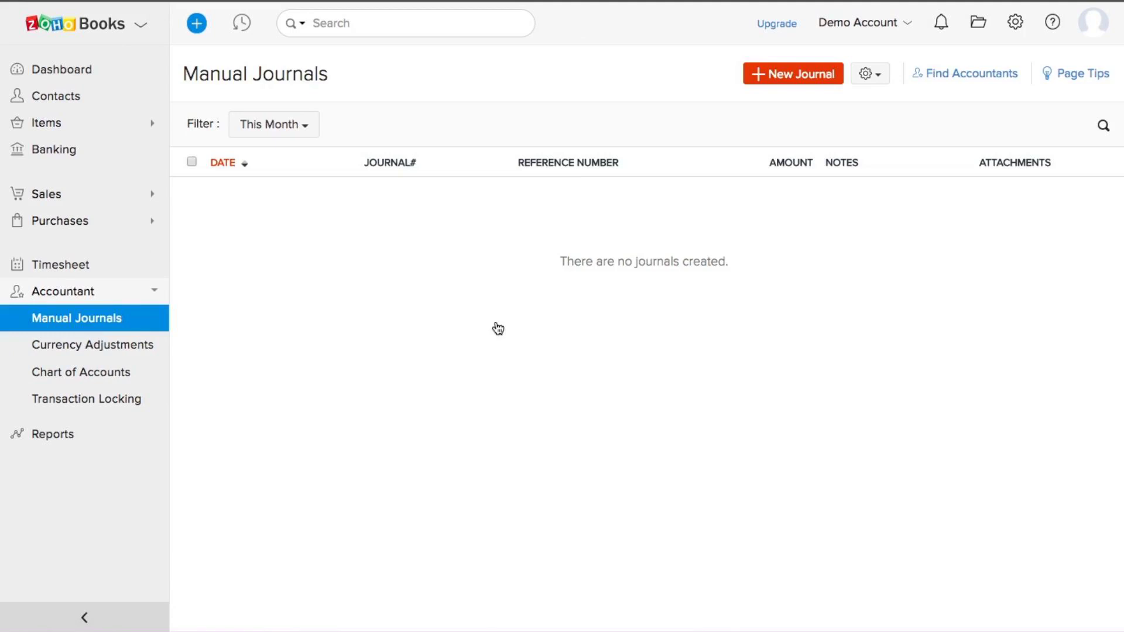
{"action": "left_click", "coordinate": [797, 75]}
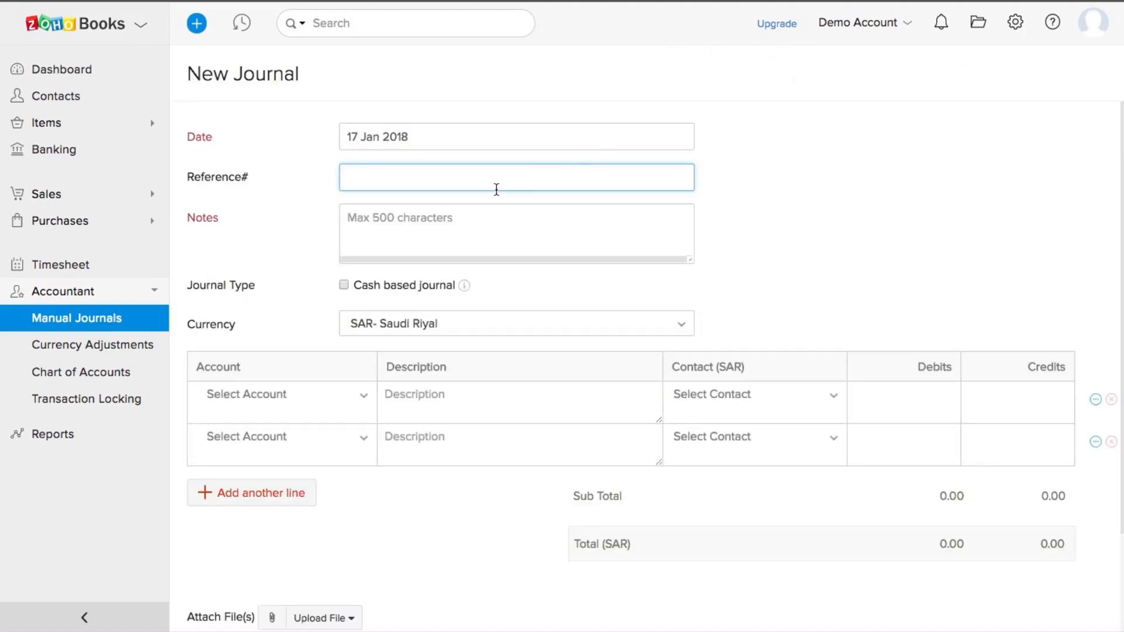
{"action": "scroll", "coordinate": [400, 233], "scroll_direction": "down", "scroll_amount": 1}
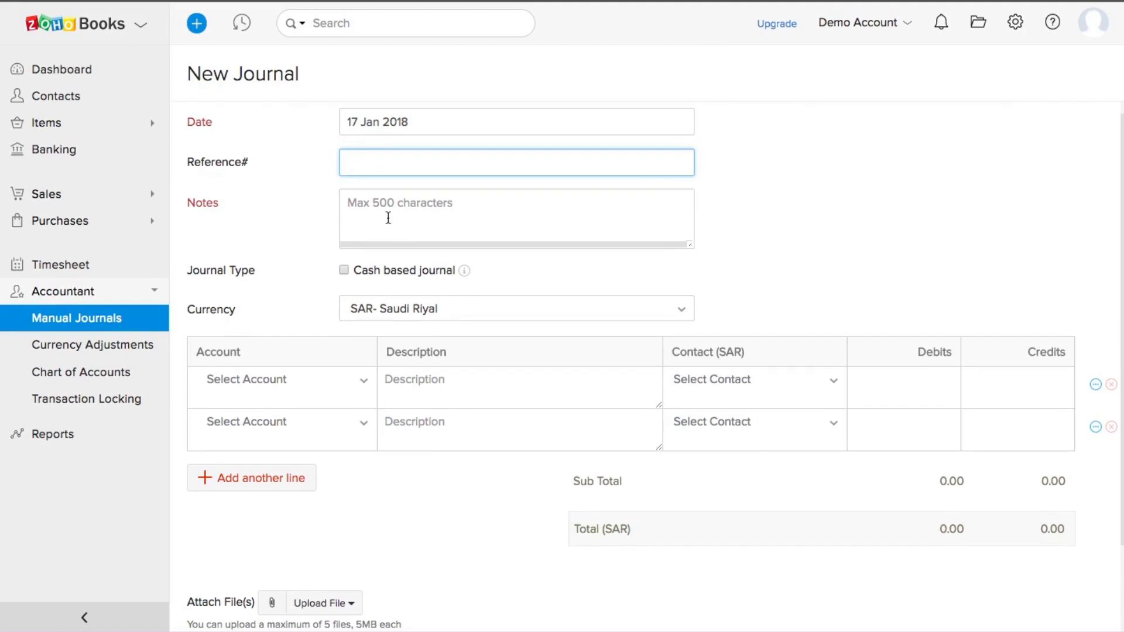
{"action": "left_click", "coordinate": [388, 211]}
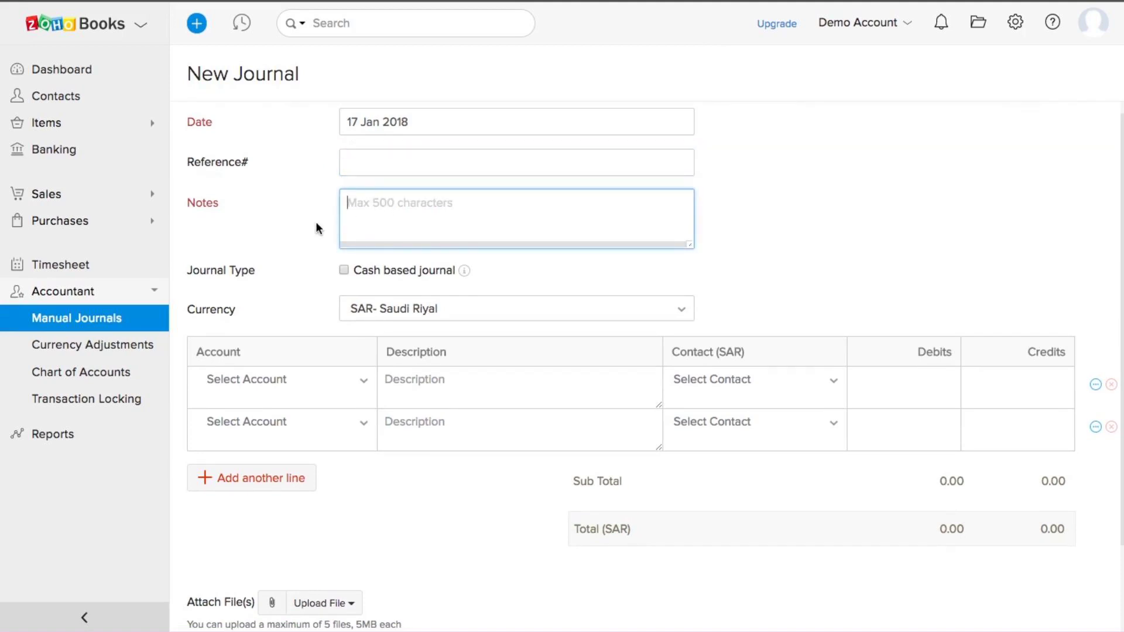
{"action": "scroll", "coordinate": [316, 228], "scroll_direction": "down", "scroll_amount": 2}
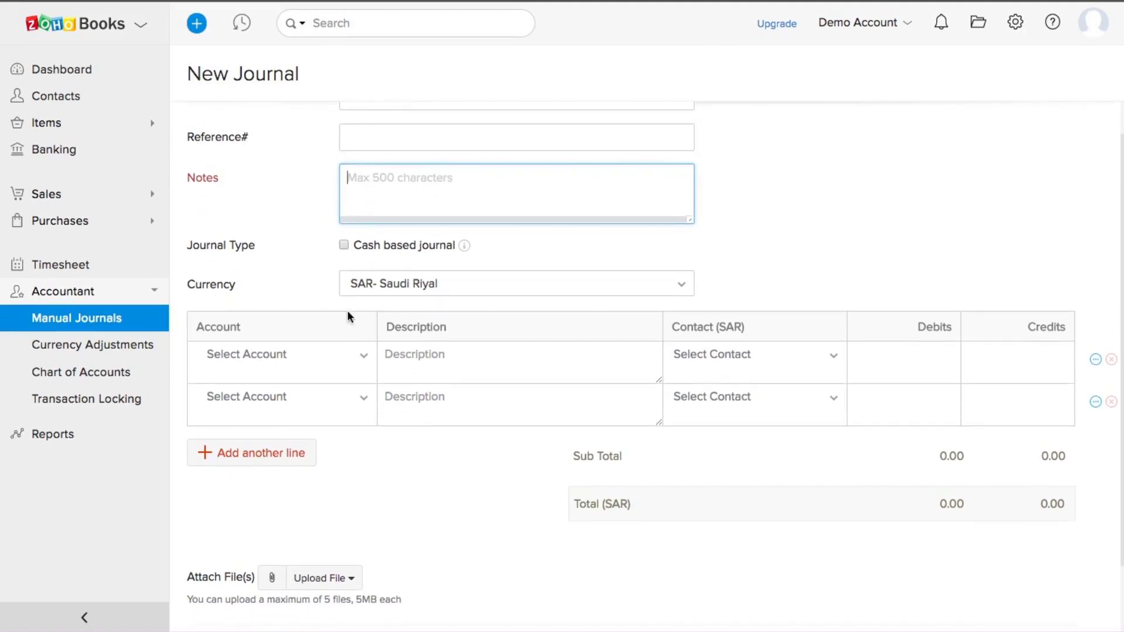
{"action": "scroll", "coordinate": [294, 240], "scroll_direction": "down", "scroll_amount": 1}
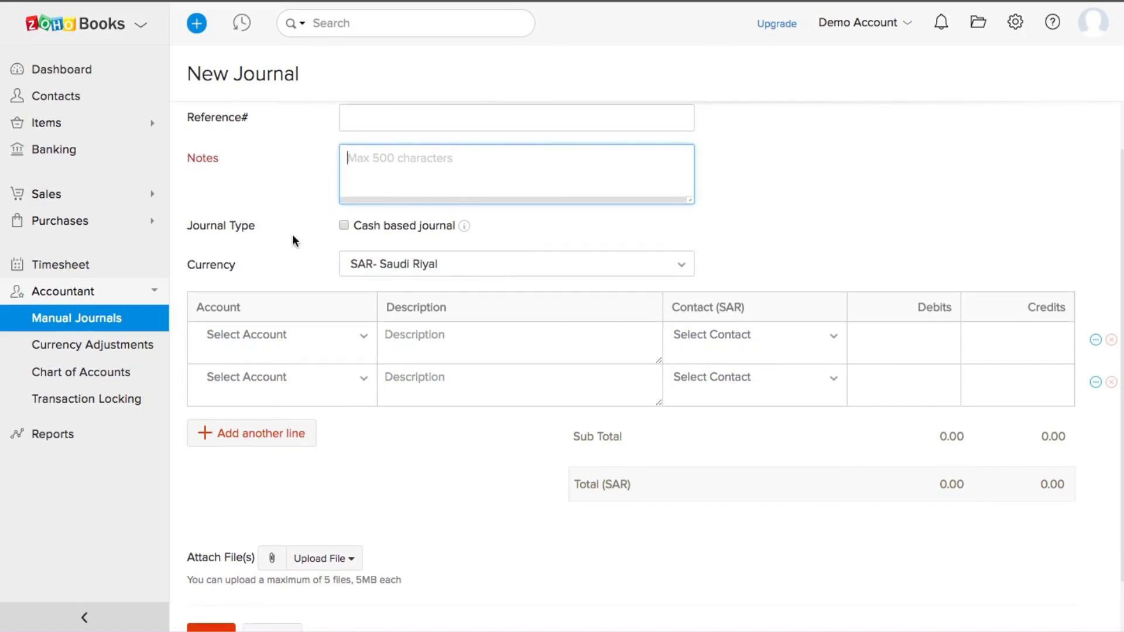
{"action": "scroll", "coordinate": [294, 240], "scroll_direction": "down", "scroll_amount": 2}
Step: Set the first journal line to Employee Advance and the second to Petty Cash
{"action": "left_click", "coordinate": [368, 315]}
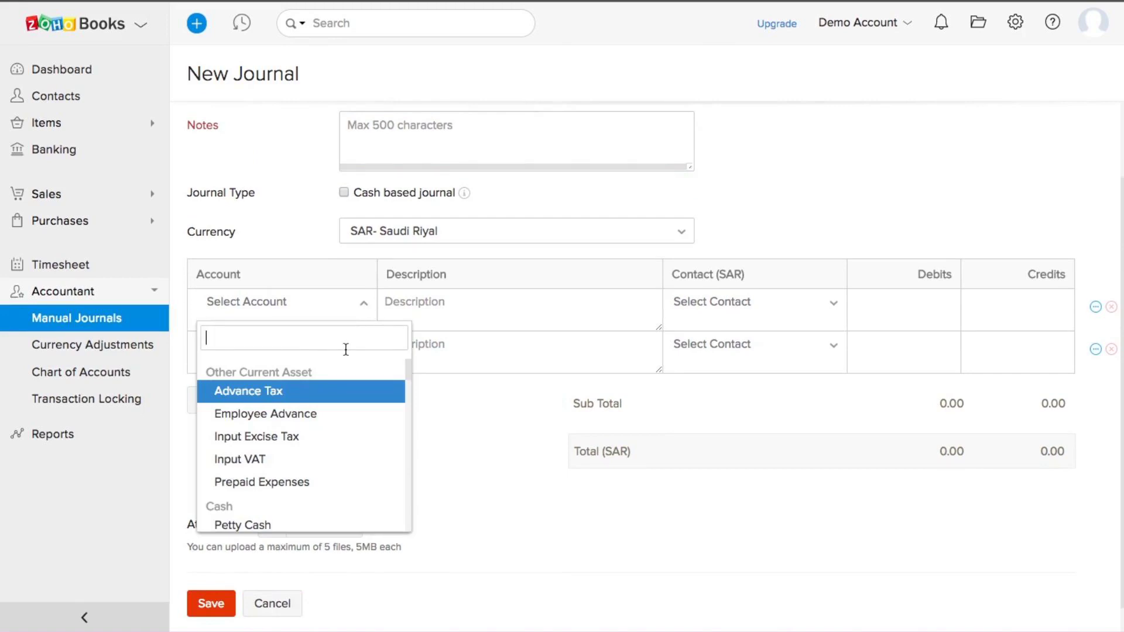
{"action": "scroll", "coordinate": [346, 349], "scroll_direction": "down", "scroll_amount": 1}
{"action": "scroll", "coordinate": [346, 349], "scroll_direction": "up", "scroll_amount": 1}
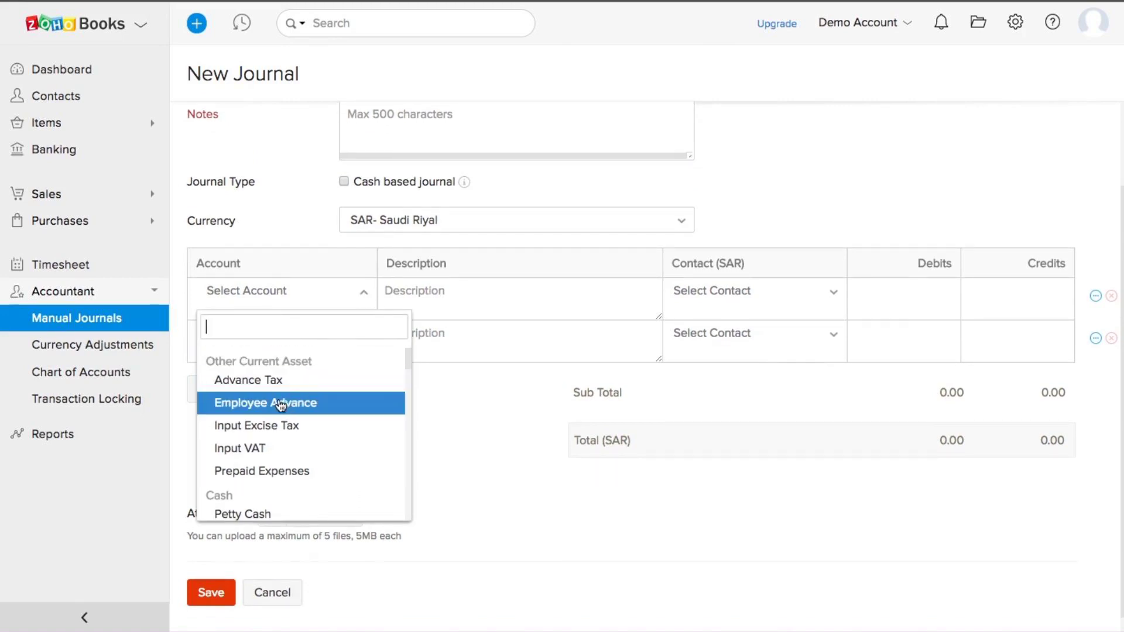
{"action": "left_click", "coordinate": [281, 406]}
{"action": "left_click", "coordinate": [364, 335]}
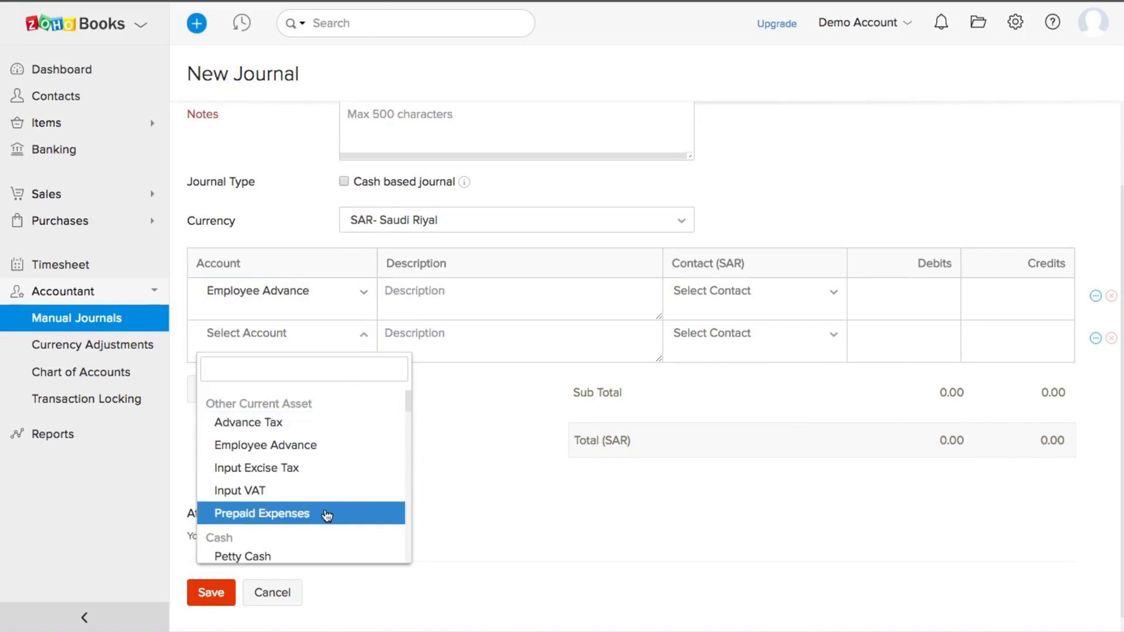
{"action": "left_click", "coordinate": [284, 559]}
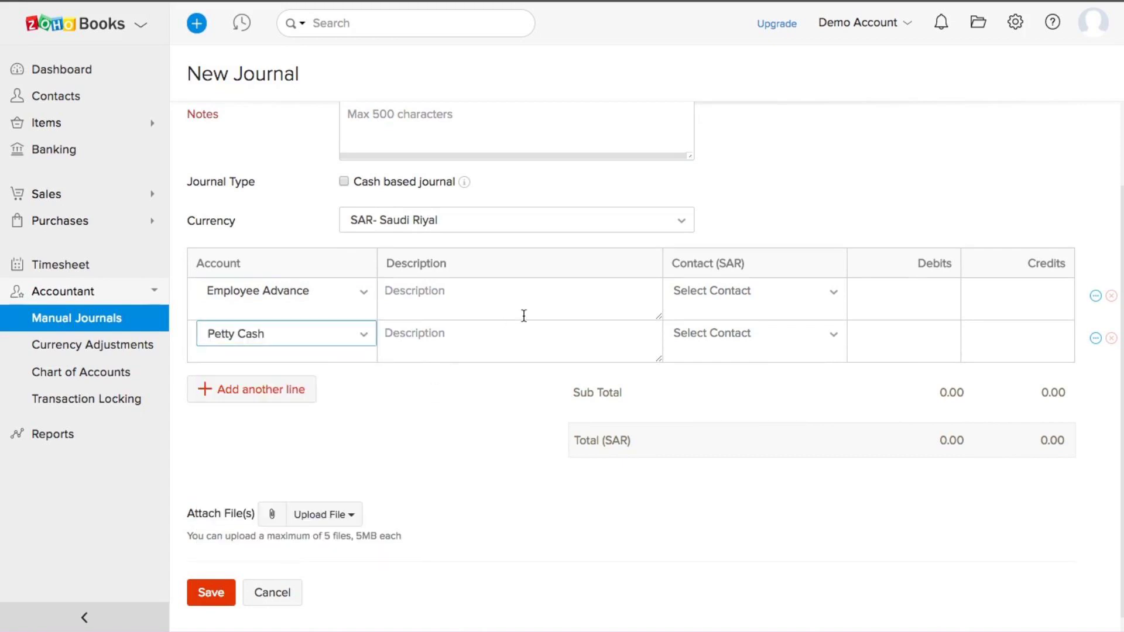
Step: Try the second line's Description and the first line's Contact choices, leaving them empty
{"action": "left_click", "coordinate": [584, 293]}
{"action": "left_click", "coordinate": [550, 326]}
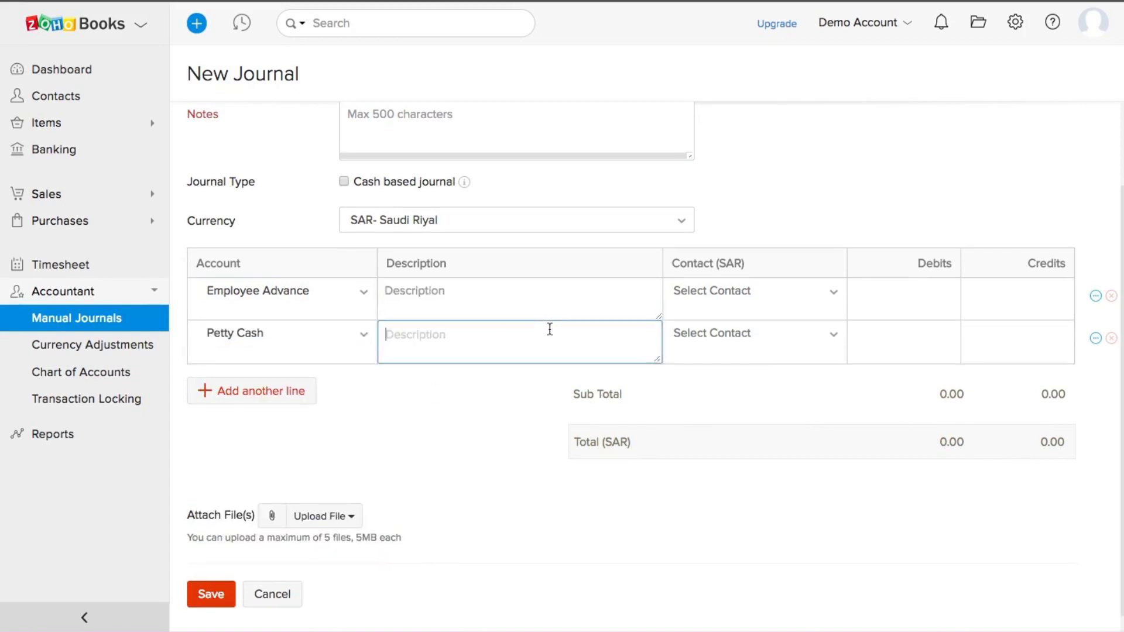
{"action": "left_click", "coordinate": [771, 304]}
{"action": "left_click", "coordinate": [923, 212]}
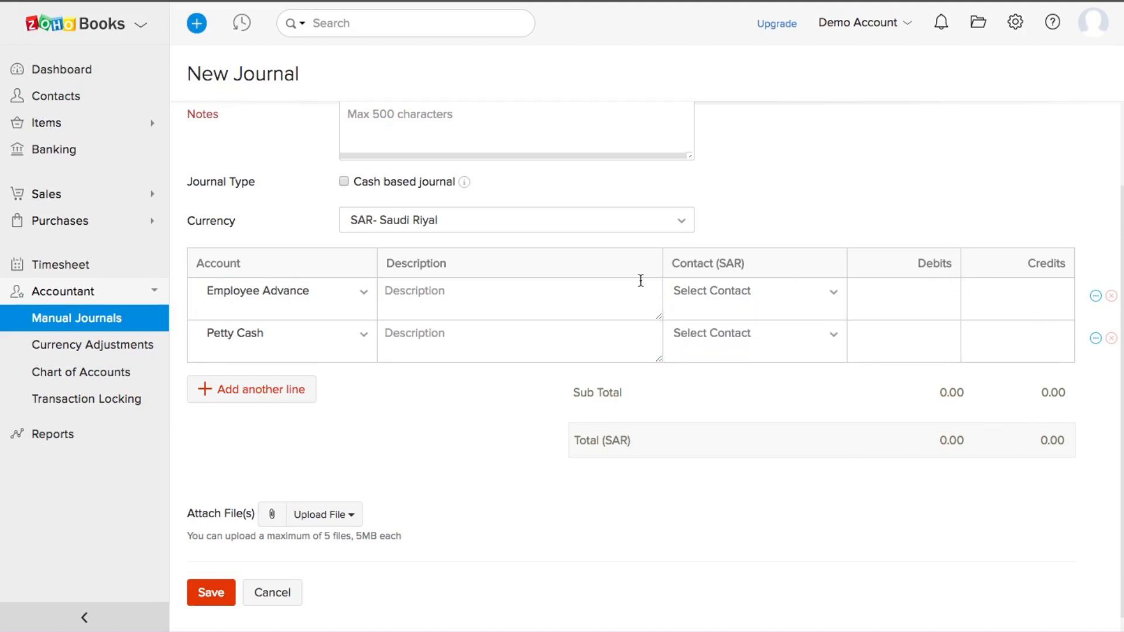
{"action": "scroll", "coordinate": [640, 280], "scroll_direction": "down", "scroll_amount": 1}
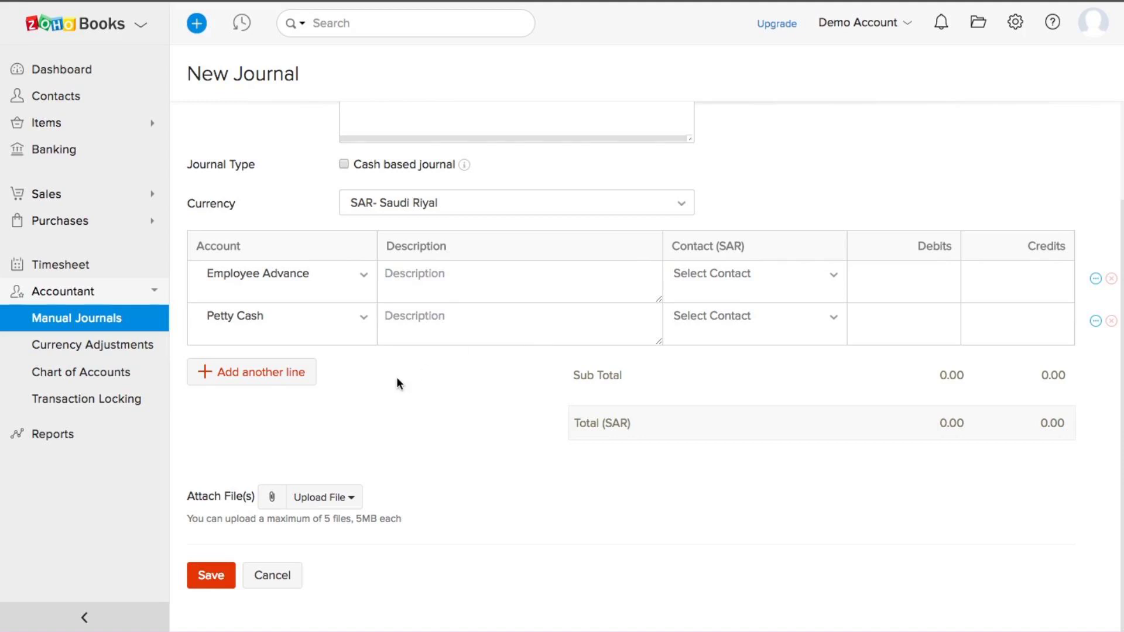
{"action": "scroll", "coordinate": [397, 379], "scroll_direction": "up", "scroll_amount": 3}
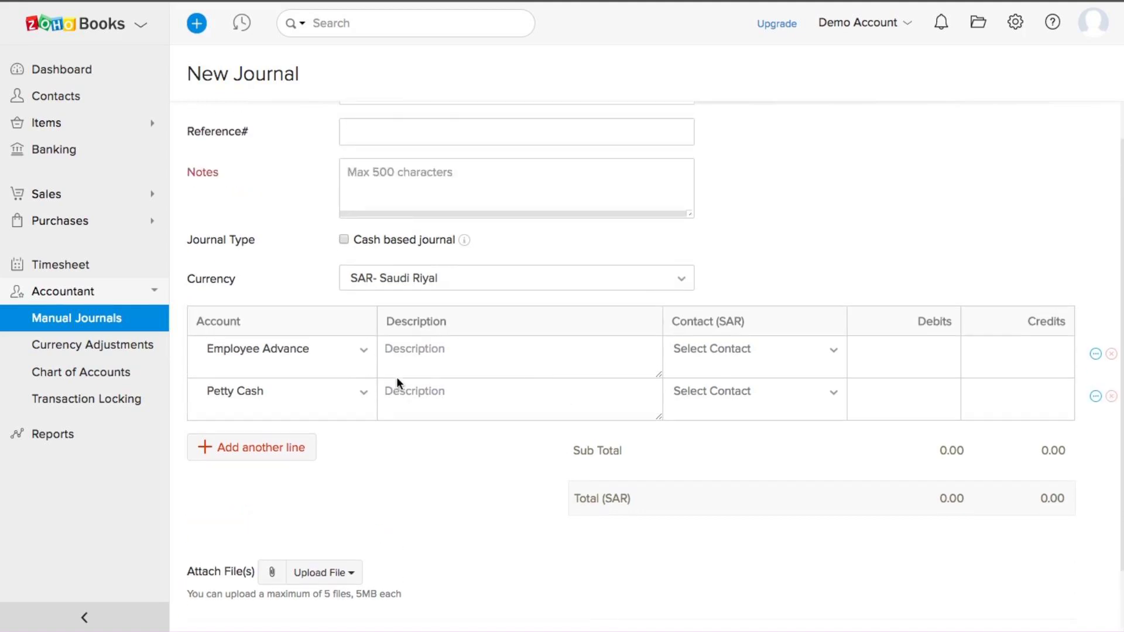
{"action": "scroll", "coordinate": [397, 379], "scroll_direction": "down", "scroll_amount": 3}
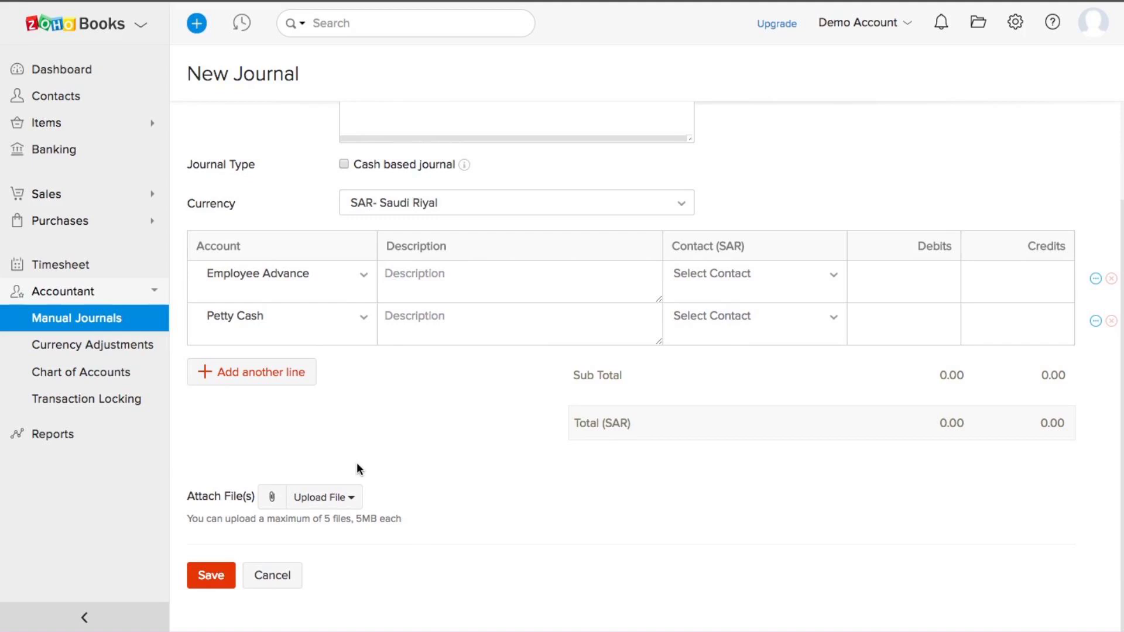
Step: Open Currency Adjustments, start an adjustment at the AUD-to-SAR rate field, then cancel it
{"action": "left_click", "coordinate": [131, 347]}
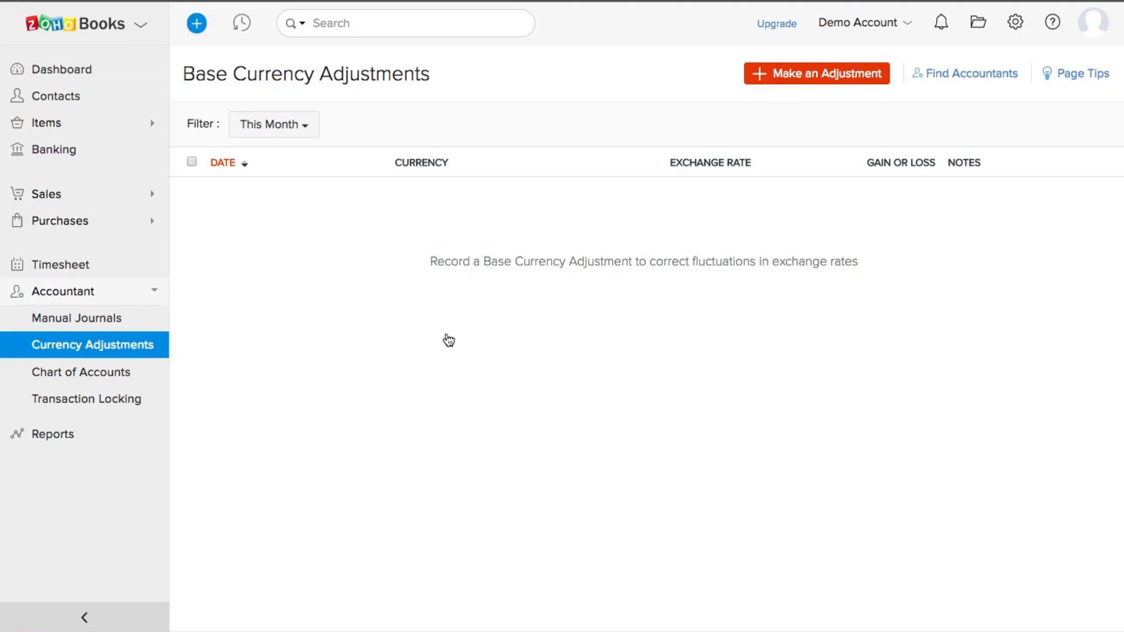
{"action": "left_click", "coordinate": [818, 79]}
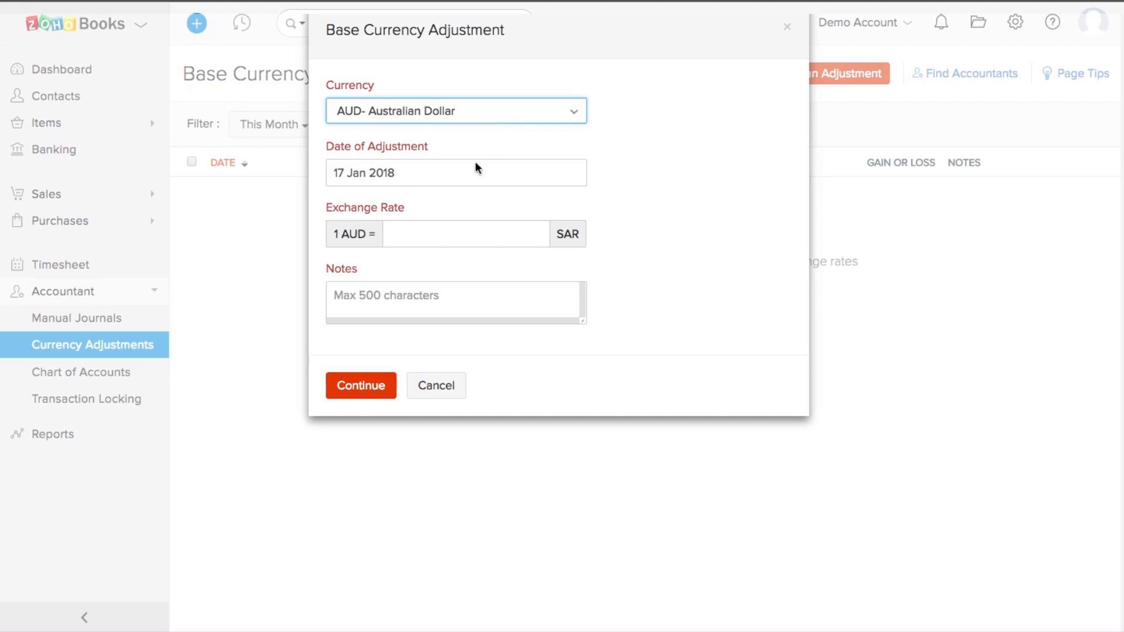
{"action": "left_click", "coordinate": [435, 235]}
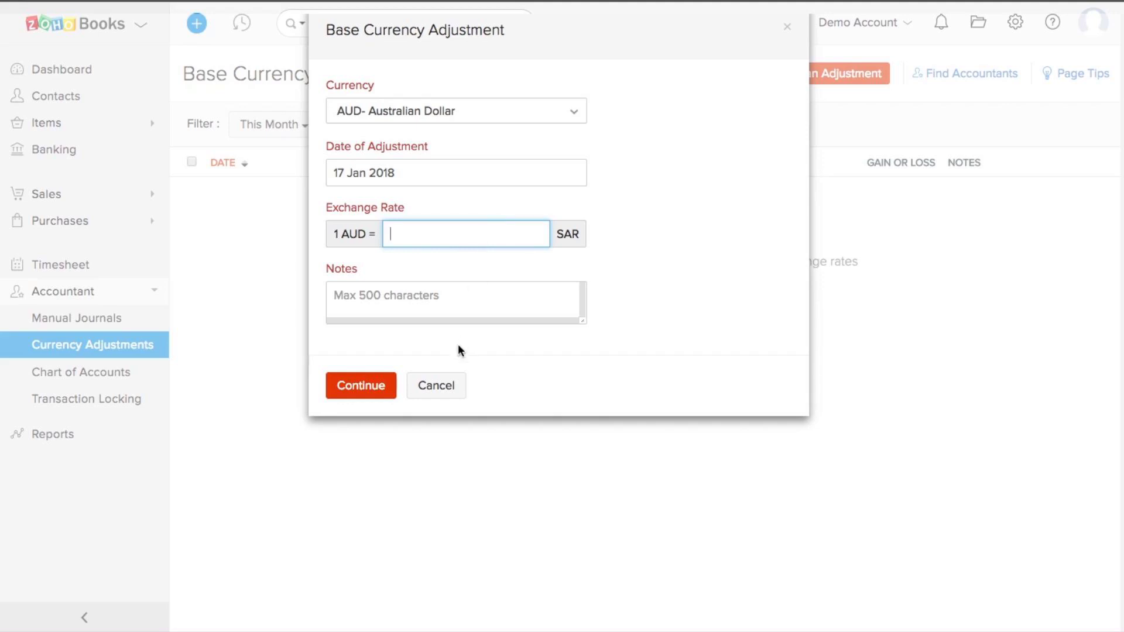
{"action": "left_click", "coordinate": [444, 391]}
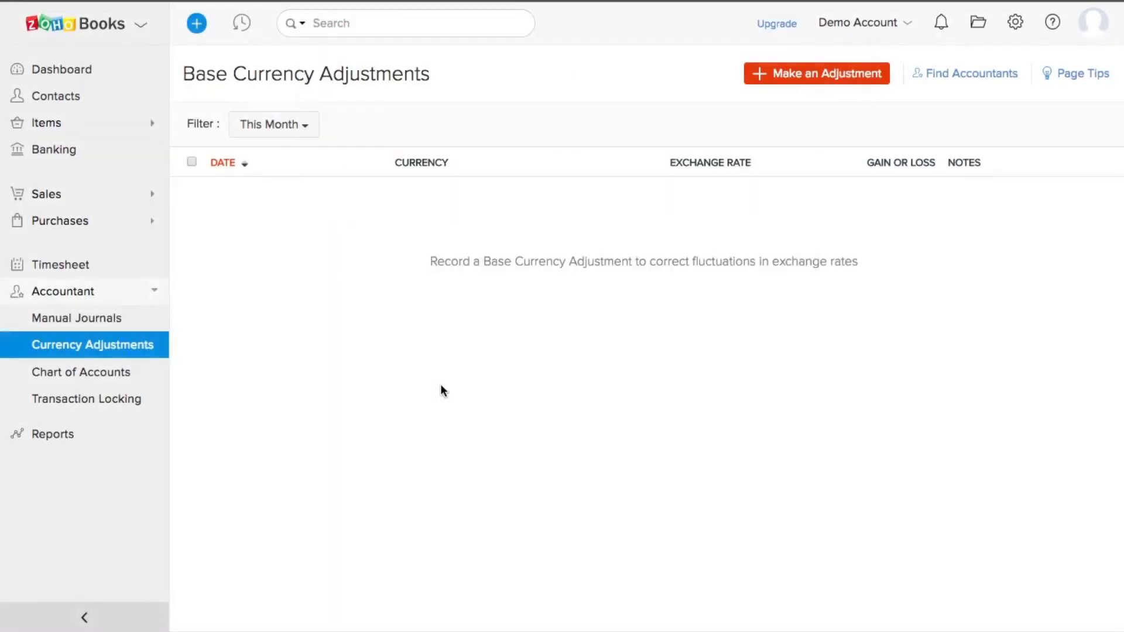
Step: Enable transaction locking in the Accountant settings, then go to the Reports overview
{"action": "left_click", "coordinate": [104, 402]}
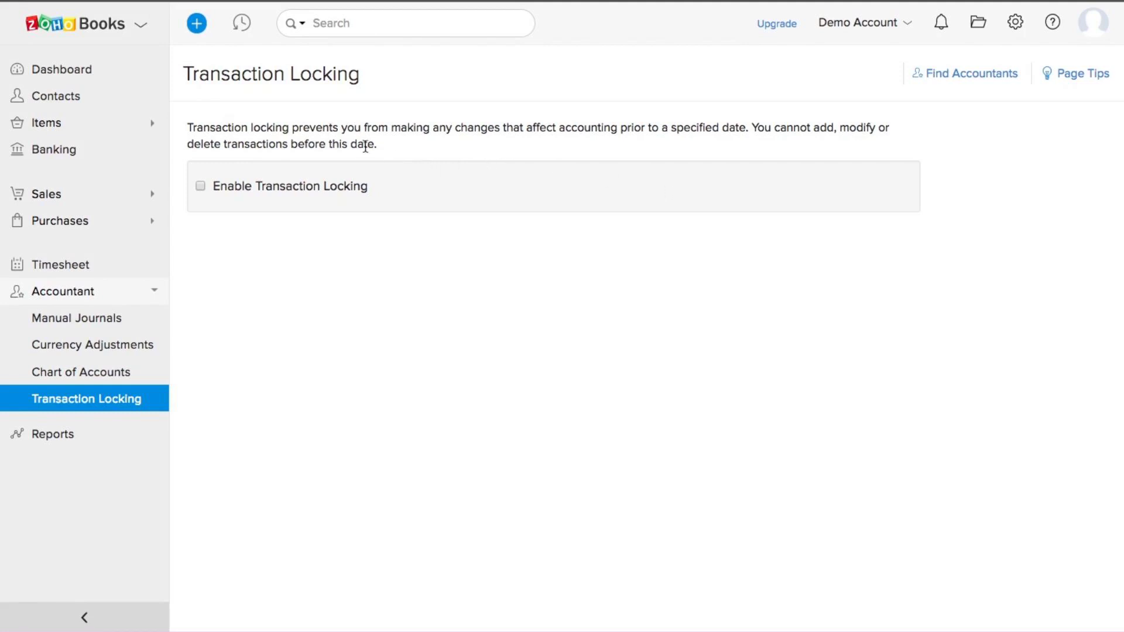
{"action": "left_click", "coordinate": [201, 186]}
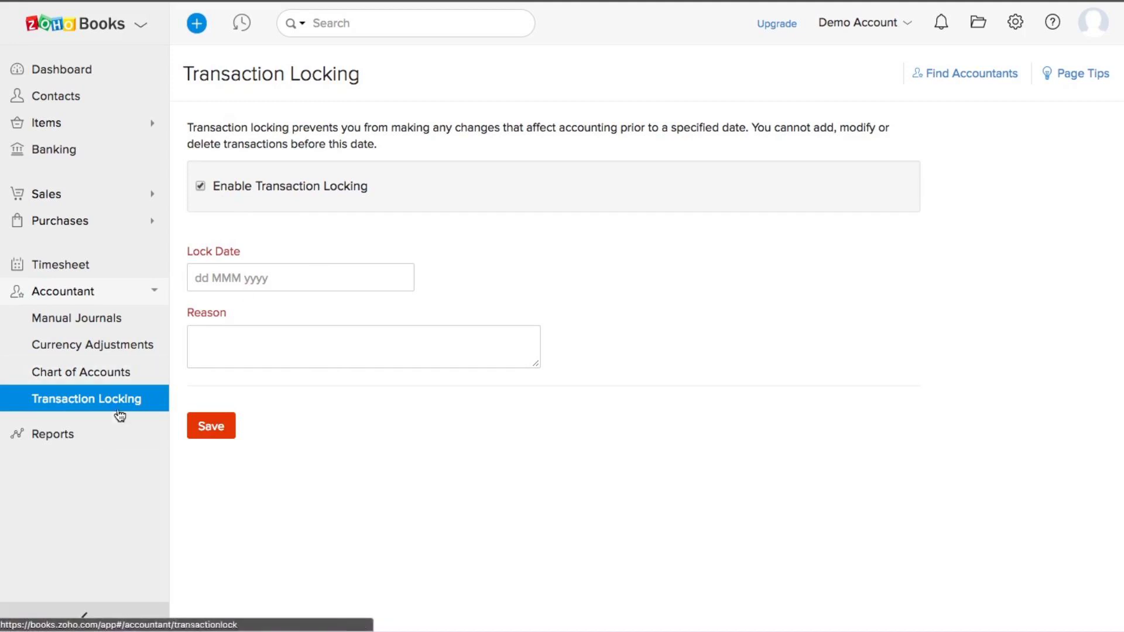
{"action": "left_click", "coordinate": [74, 444]}
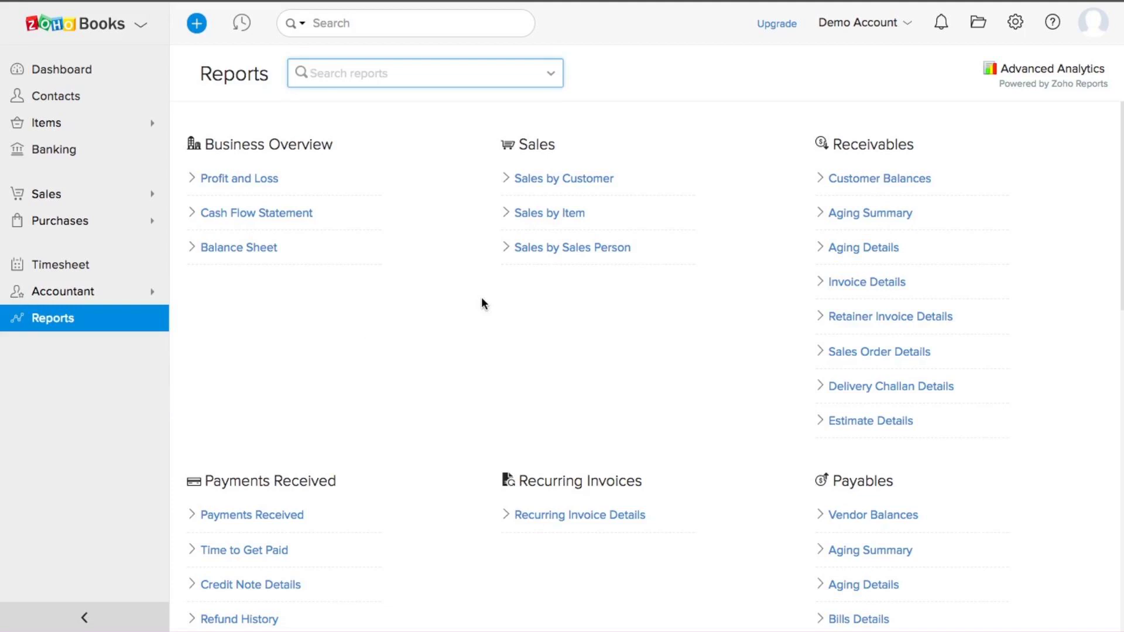
{"action": "scroll", "coordinate": [481, 303], "scroll_direction": "down", "scroll_amount": 2}
{"action": "scroll", "coordinate": [481, 304], "scroll_direction": "down", "scroll_amount": 10}
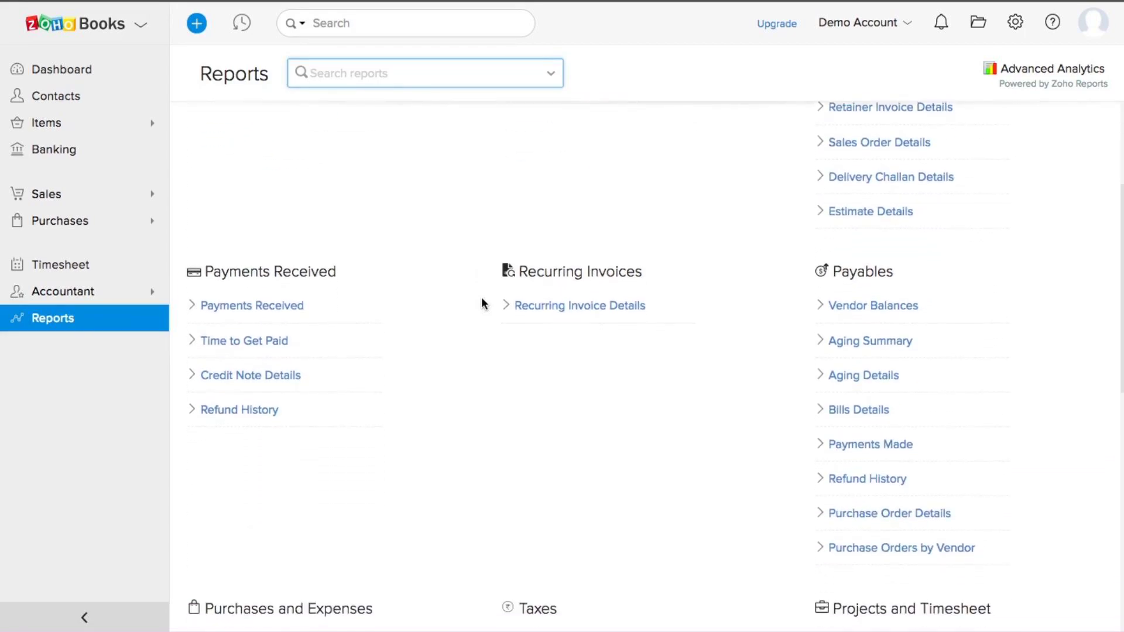
{"action": "scroll", "coordinate": [481, 299], "scroll_direction": "down", "scroll_amount": 4}
{"action": "scroll", "coordinate": [482, 299], "scroll_direction": "up", "scroll_amount": 15}
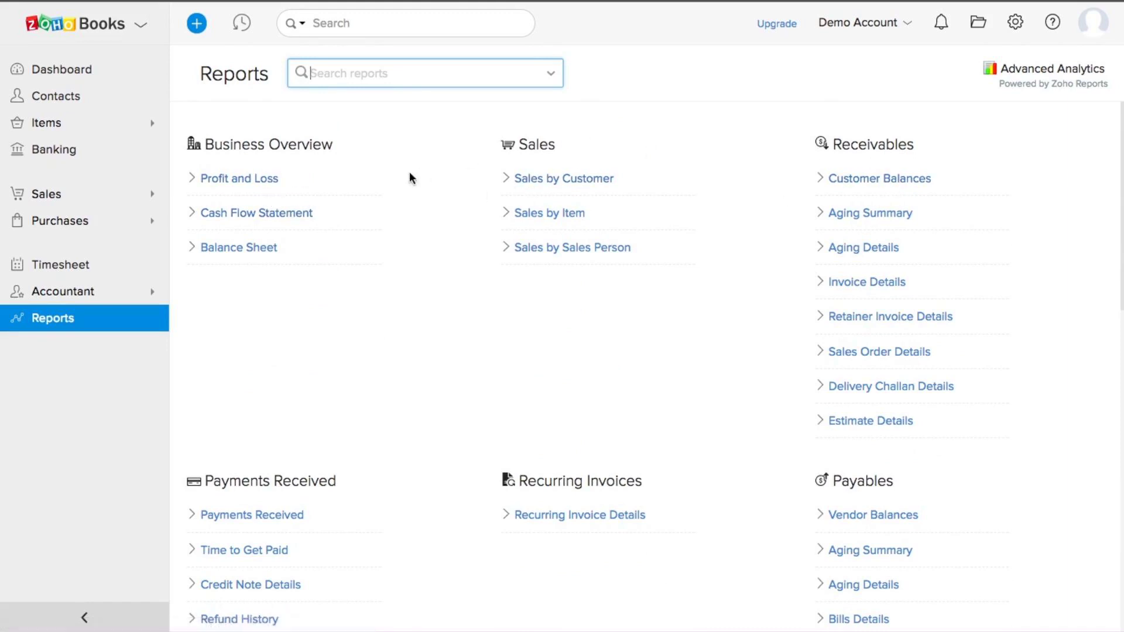
{"action": "left_click", "coordinate": [245, 256]}
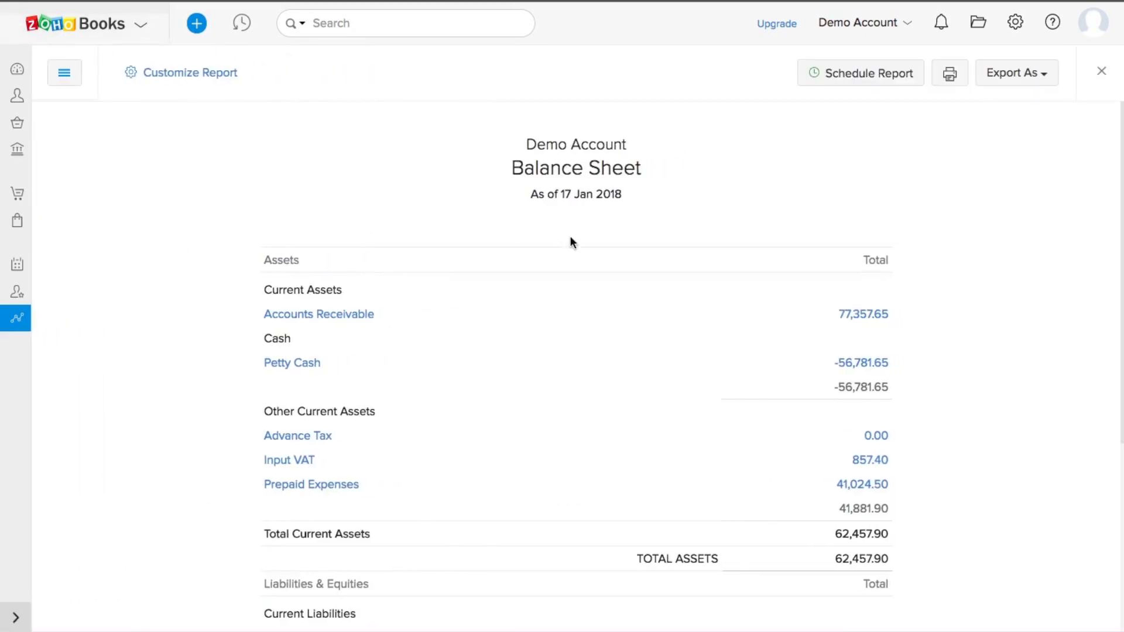
{"action": "scroll", "coordinate": [571, 239], "scroll_direction": "down", "scroll_amount": 5}
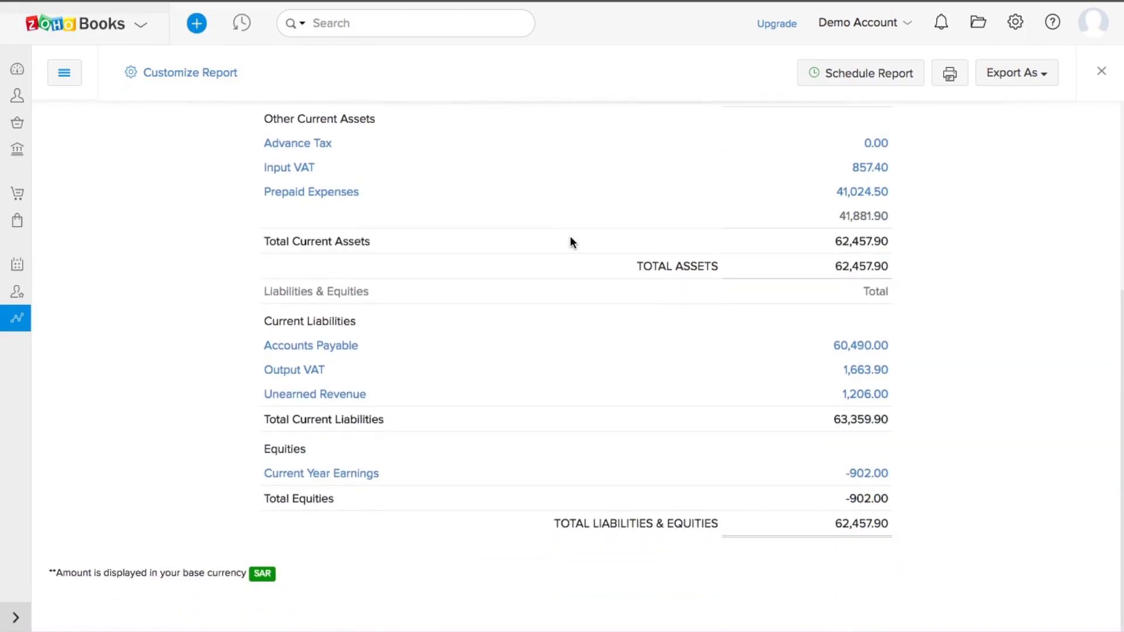
{"action": "scroll", "coordinate": [572, 241], "scroll_direction": "up", "scroll_amount": 5}
{"action": "left_click", "coordinate": [211, 75]}
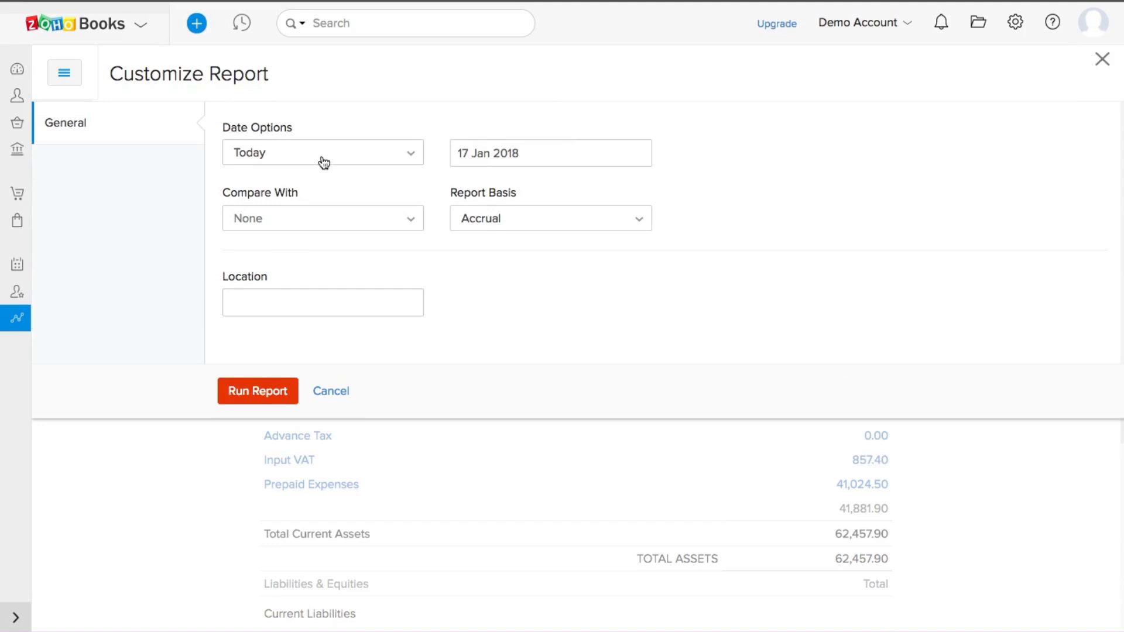
{"action": "left_click", "coordinate": [344, 154]}
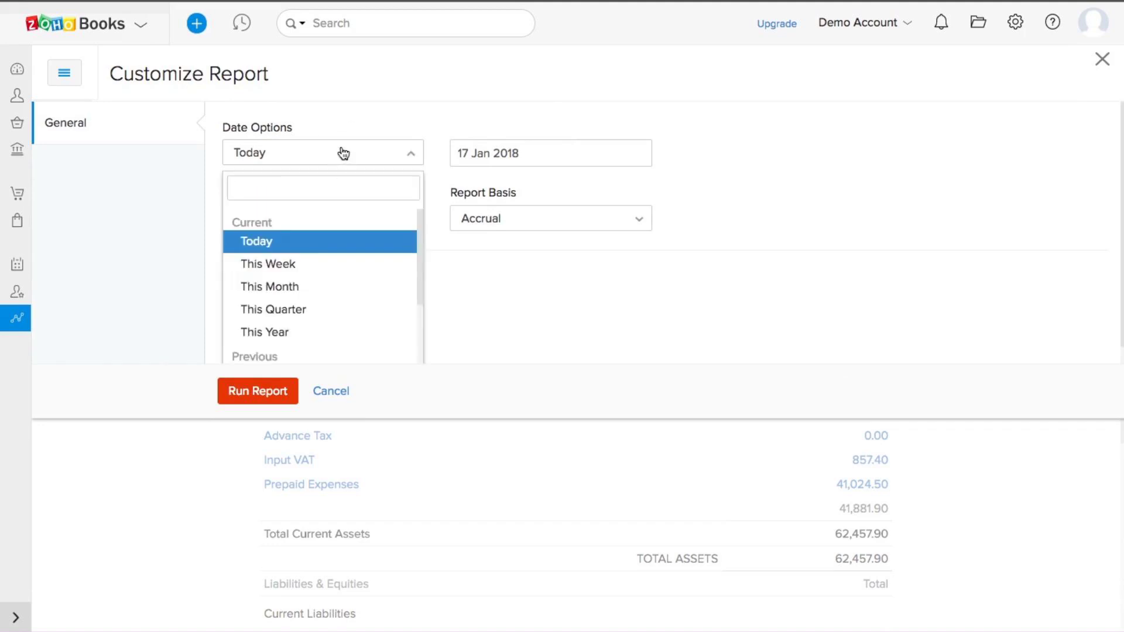
{"action": "left_click", "coordinate": [801, 198]}
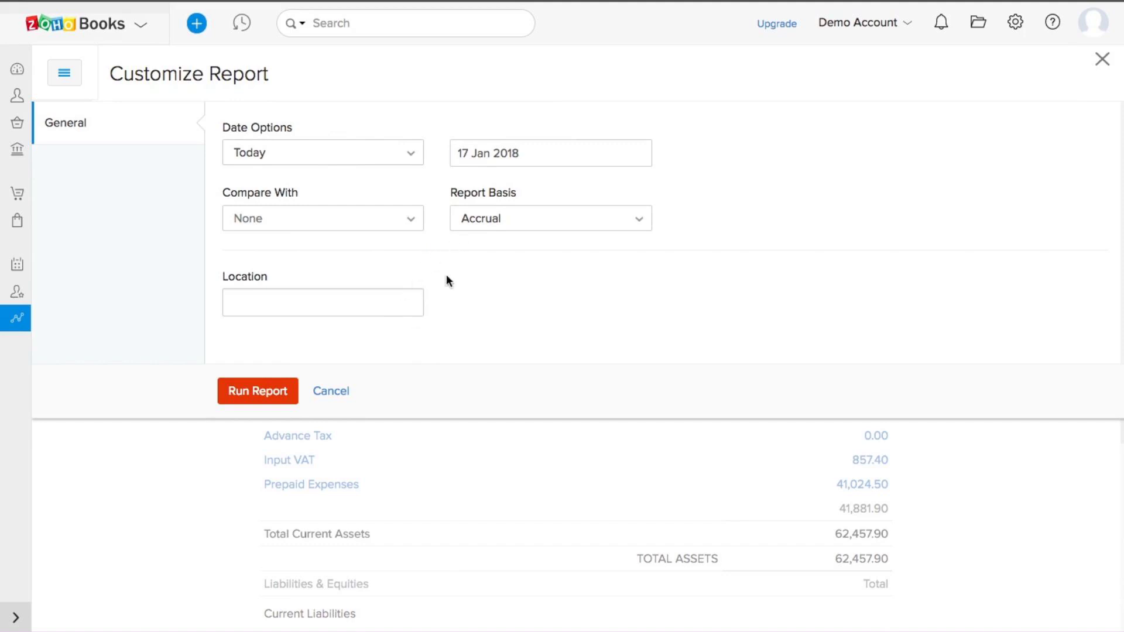
{"action": "left_click", "coordinate": [331, 391]}
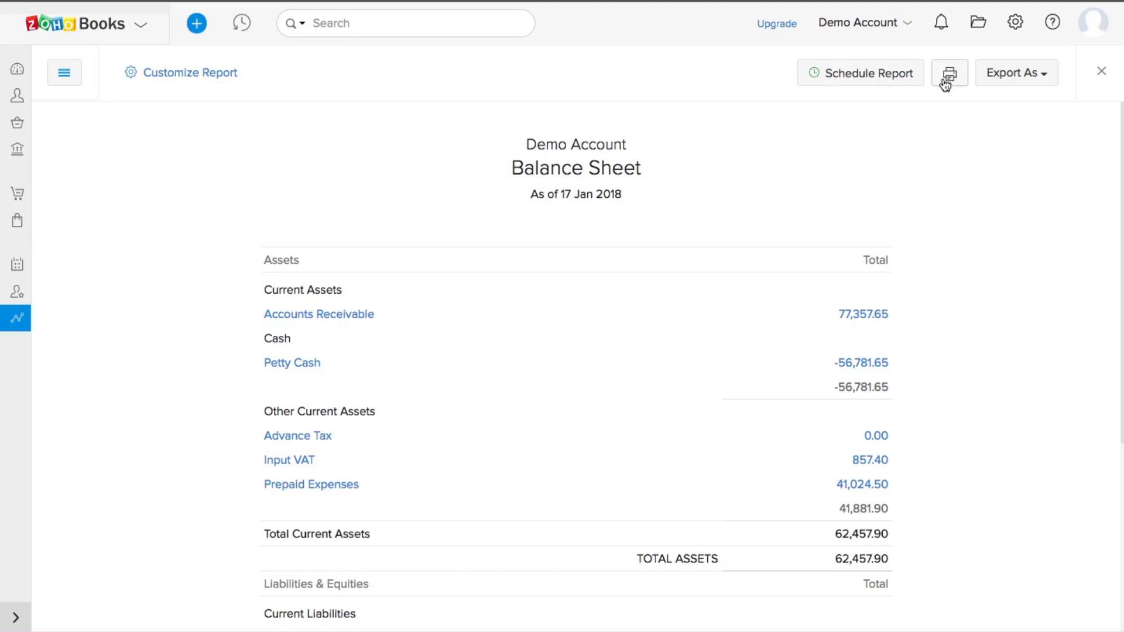
{"action": "left_click", "coordinate": [995, 80]}
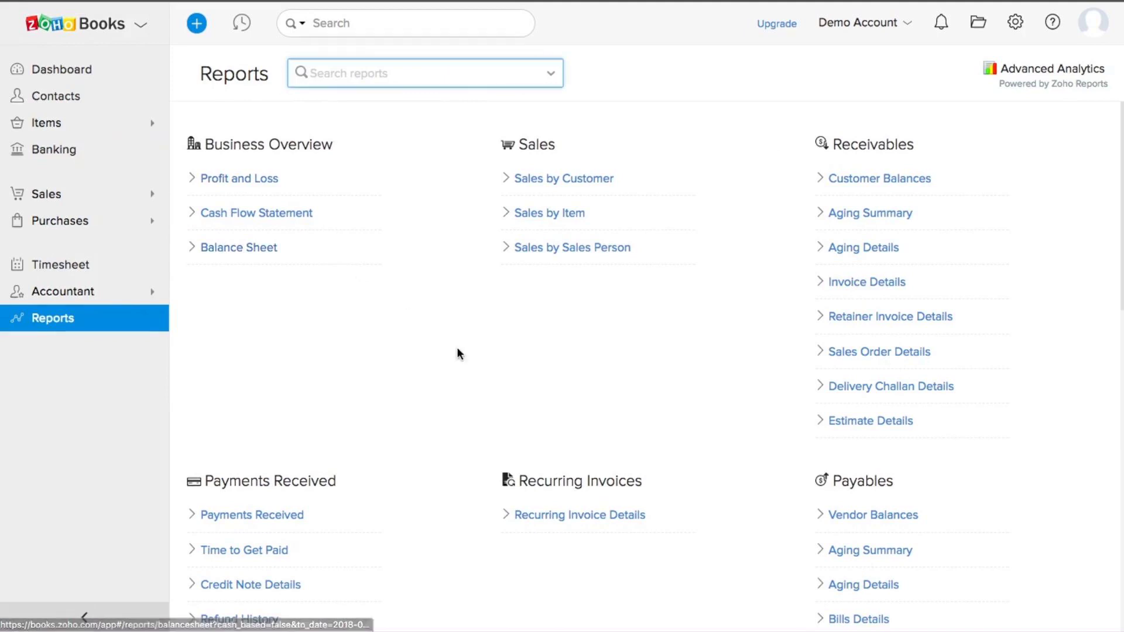
Step: Open the tax returns report and the unfiled March 2018 VAT return
{"action": "scroll", "coordinate": [456, 346], "scroll_direction": "down", "scroll_amount": 5}
{"action": "scroll", "coordinate": [458, 353], "scroll_direction": "down", "scroll_amount": 4}
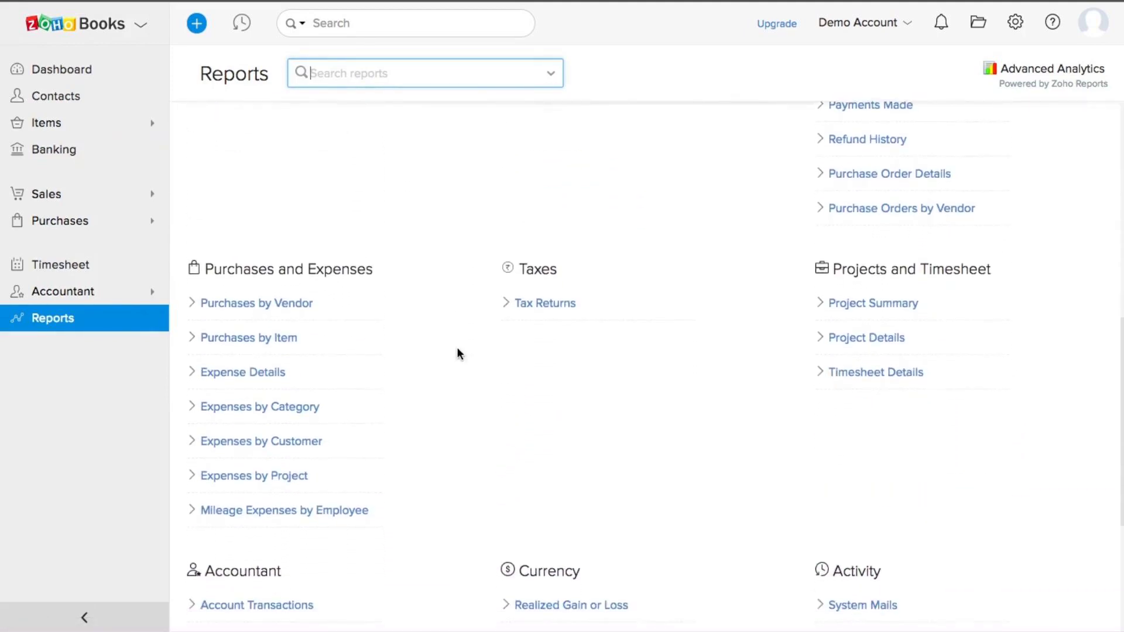
{"action": "left_click", "coordinate": [535, 301]}
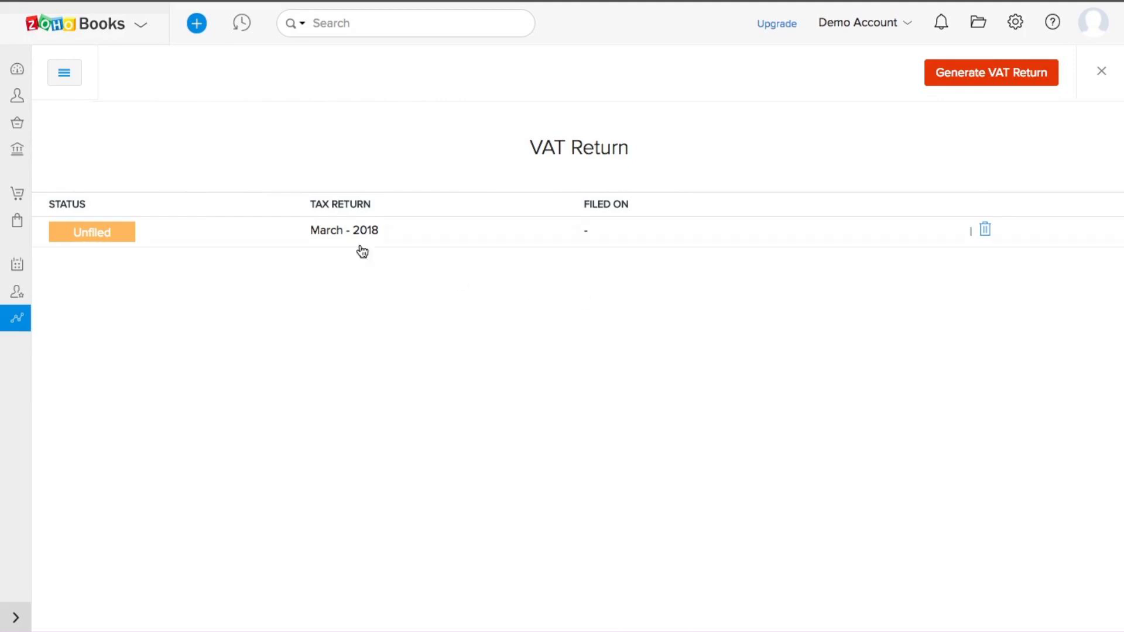
{"action": "left_click", "coordinate": [107, 234]}
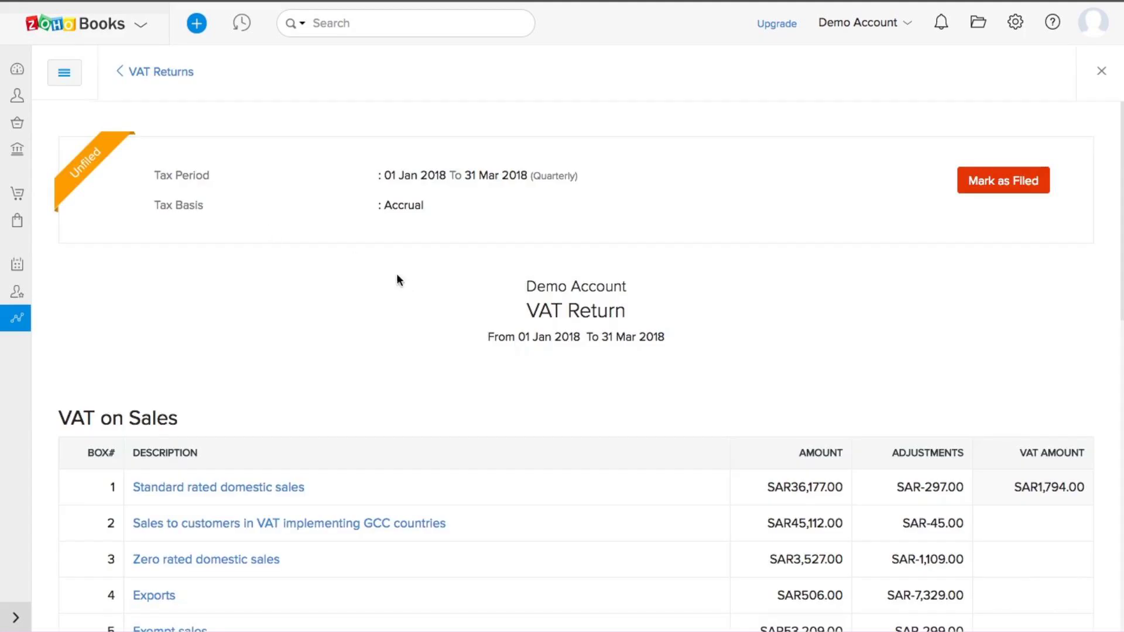
Step: Review the March 2018 VAT return details, then go back to the VAT Returns list
{"action": "scroll", "coordinate": [1121, 383], "scroll_direction": "down", "scroll_amount": 1}
{"action": "scroll", "coordinate": [1121, 383], "scroll_direction": "down", "scroll_amount": 1}
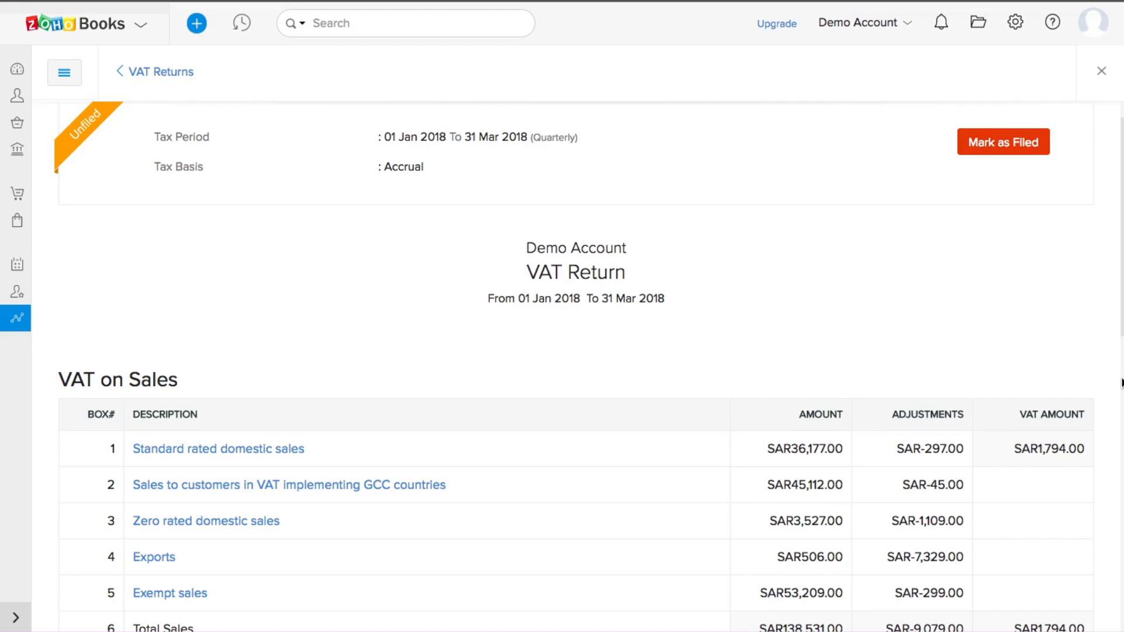
{"action": "scroll", "coordinate": [803, 413], "scroll_direction": "down", "scroll_amount": 5}
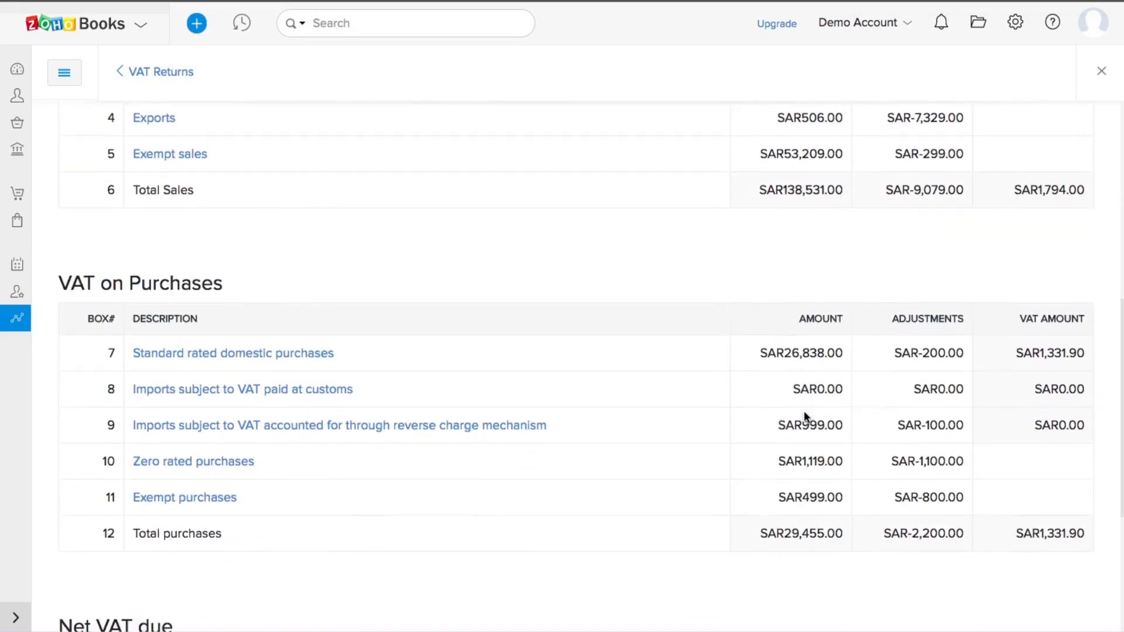
{"action": "scroll", "coordinate": [805, 417], "scroll_direction": "up", "scroll_amount": 6}
{"action": "scroll", "coordinate": [805, 417], "scroll_direction": "down", "scroll_amount": 4}
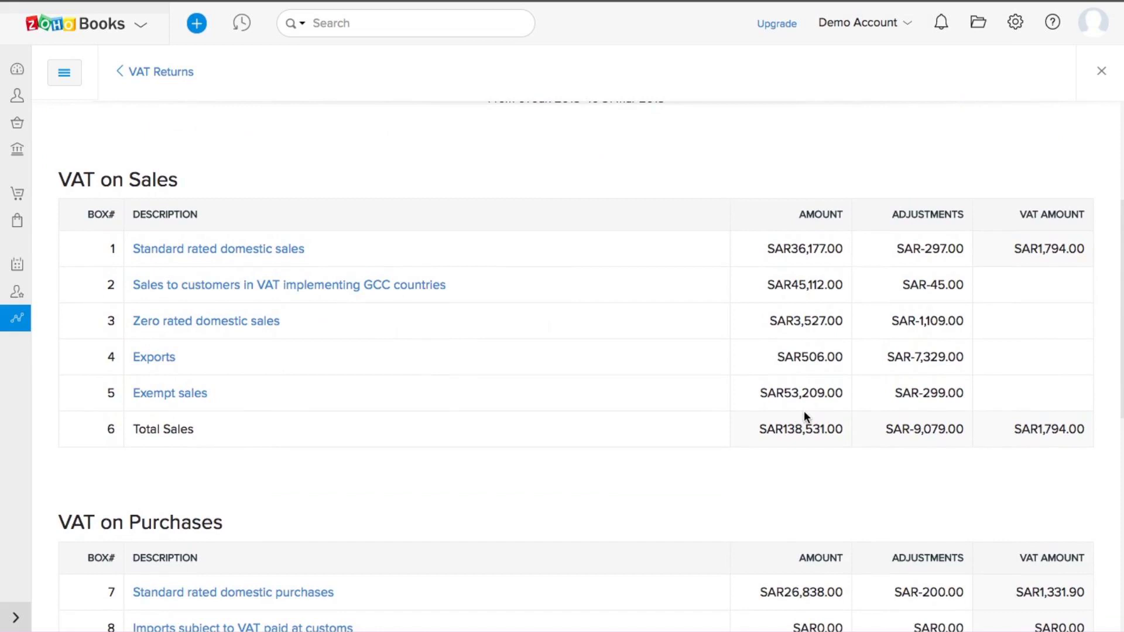
{"action": "scroll", "coordinate": [805, 417], "scroll_direction": "down", "scroll_amount": 1}
{"action": "scroll", "coordinate": [804, 413], "scroll_direction": "down", "scroll_amount": 3}
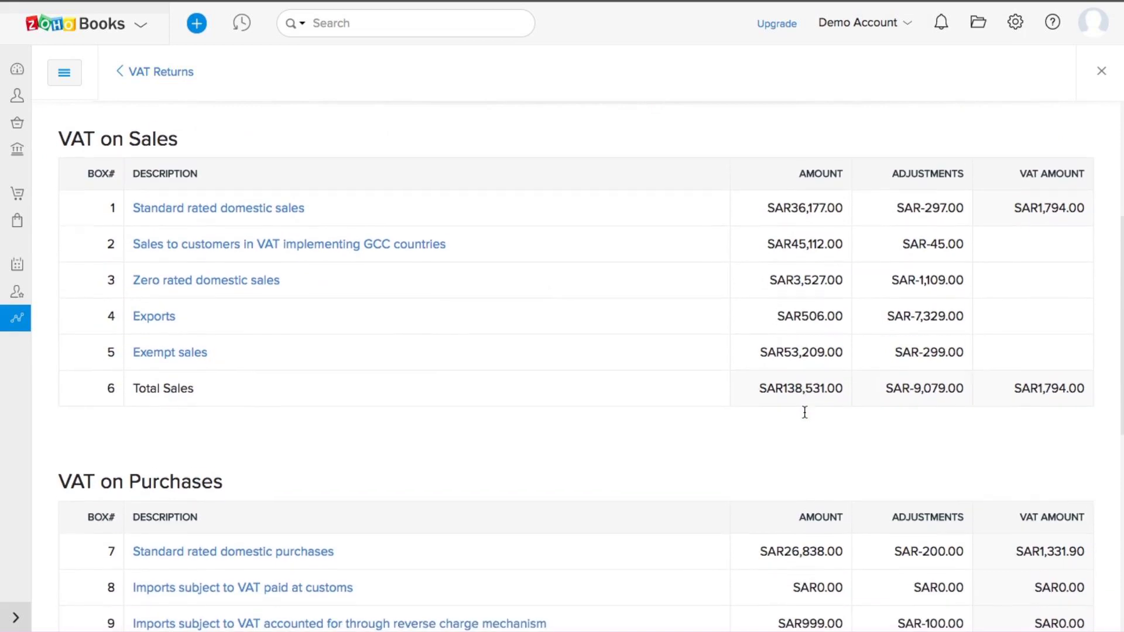
{"action": "scroll", "coordinate": [804, 417], "scroll_direction": "down", "scroll_amount": 12}
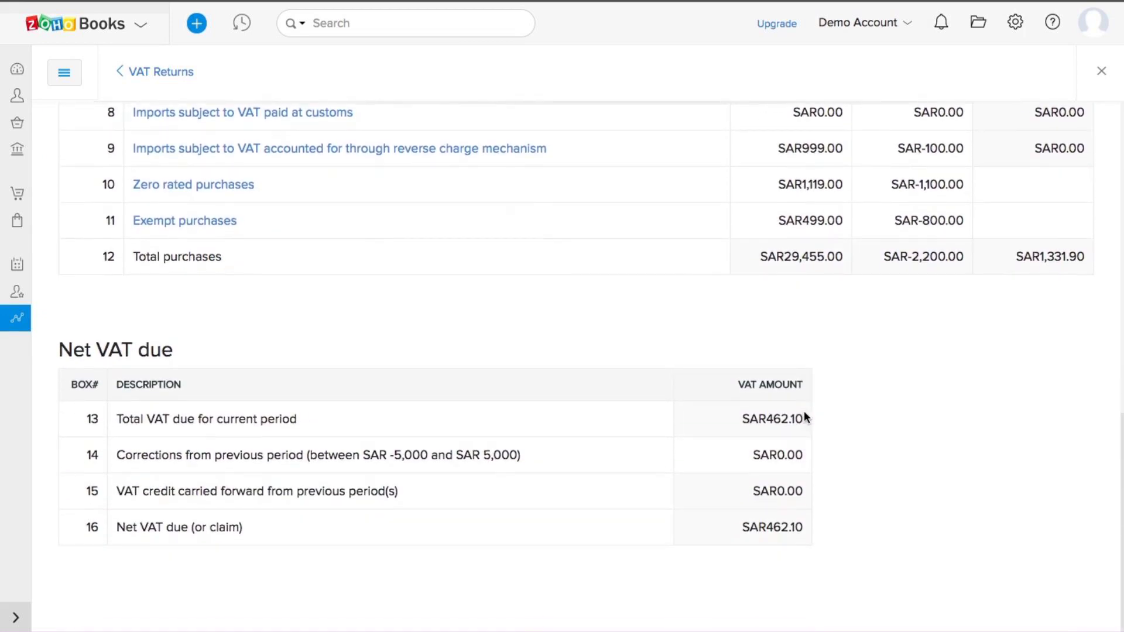
{"action": "scroll", "coordinate": [804, 412], "scroll_direction": "up", "scroll_amount": 5}
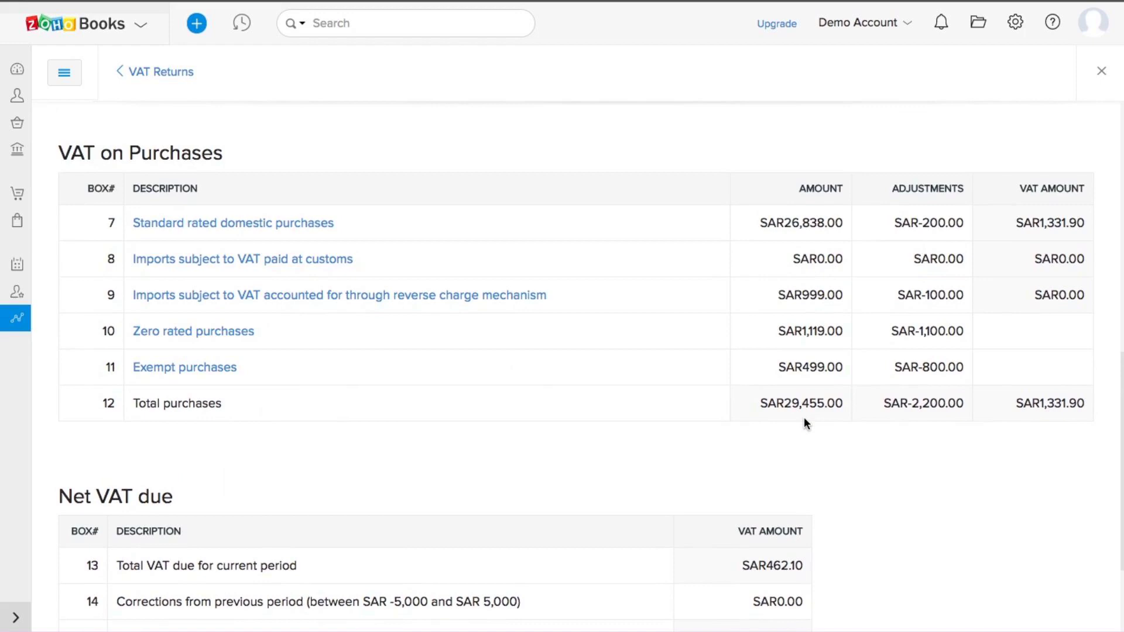
{"action": "scroll", "coordinate": [803, 416], "scroll_direction": "up", "scroll_amount": 18}
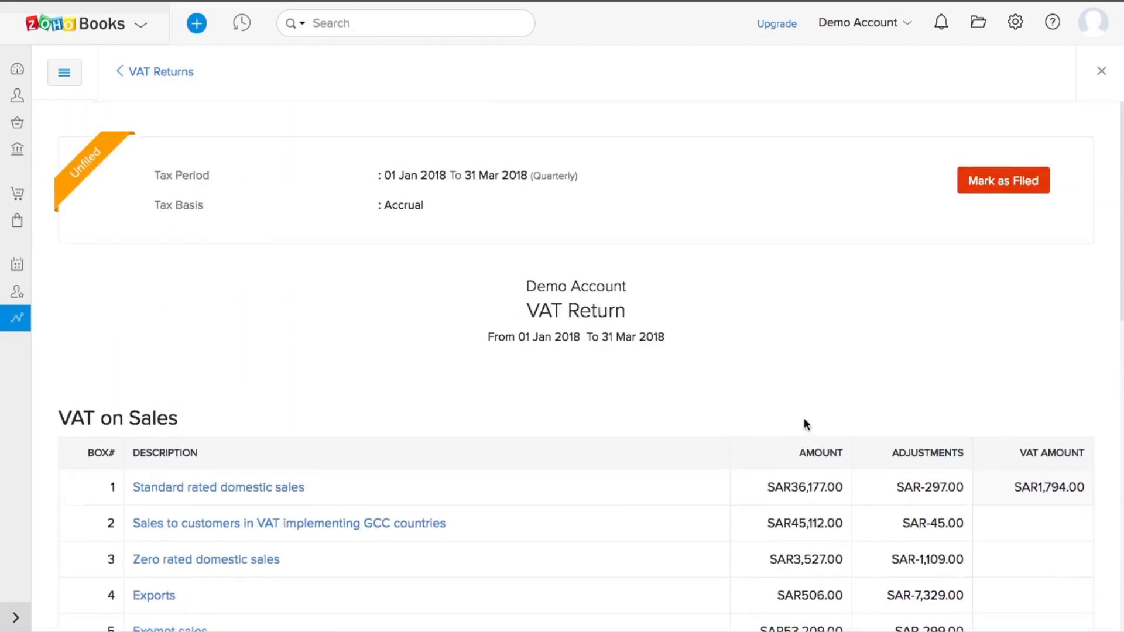
{"action": "scroll", "coordinate": [804, 421], "scroll_direction": "down", "scroll_amount": 3}
{"action": "scroll", "coordinate": [804, 420], "scroll_direction": "up", "scroll_amount": 3}
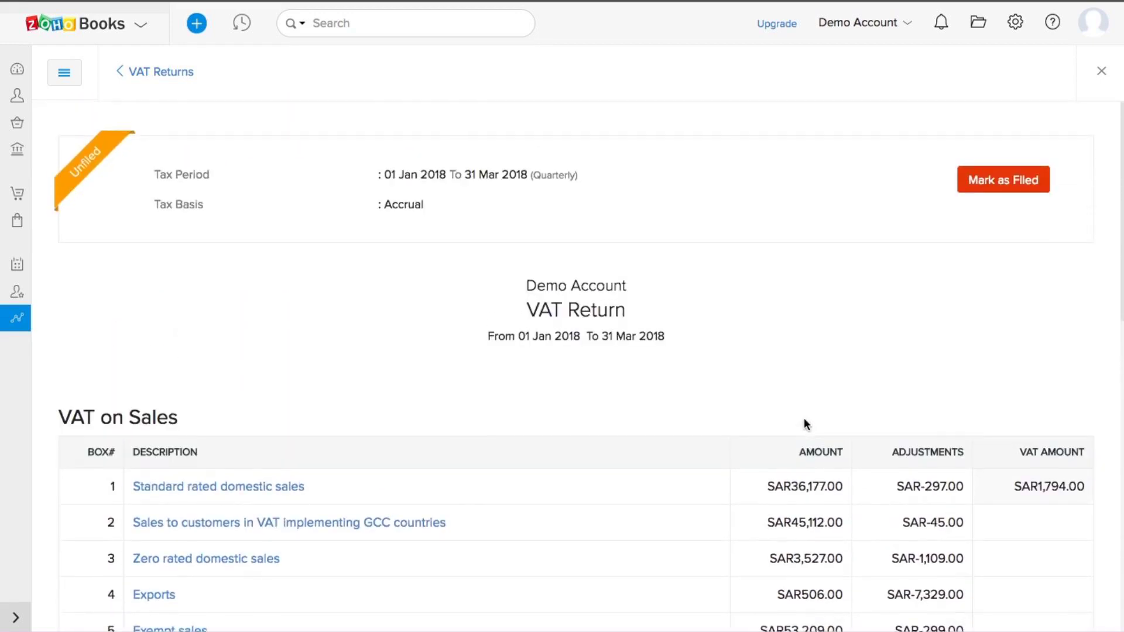
{"action": "scroll", "coordinate": [805, 422], "scroll_direction": "down", "scroll_amount": 18}
{"action": "scroll", "coordinate": [804, 422], "scroll_direction": "up", "scroll_amount": 18}
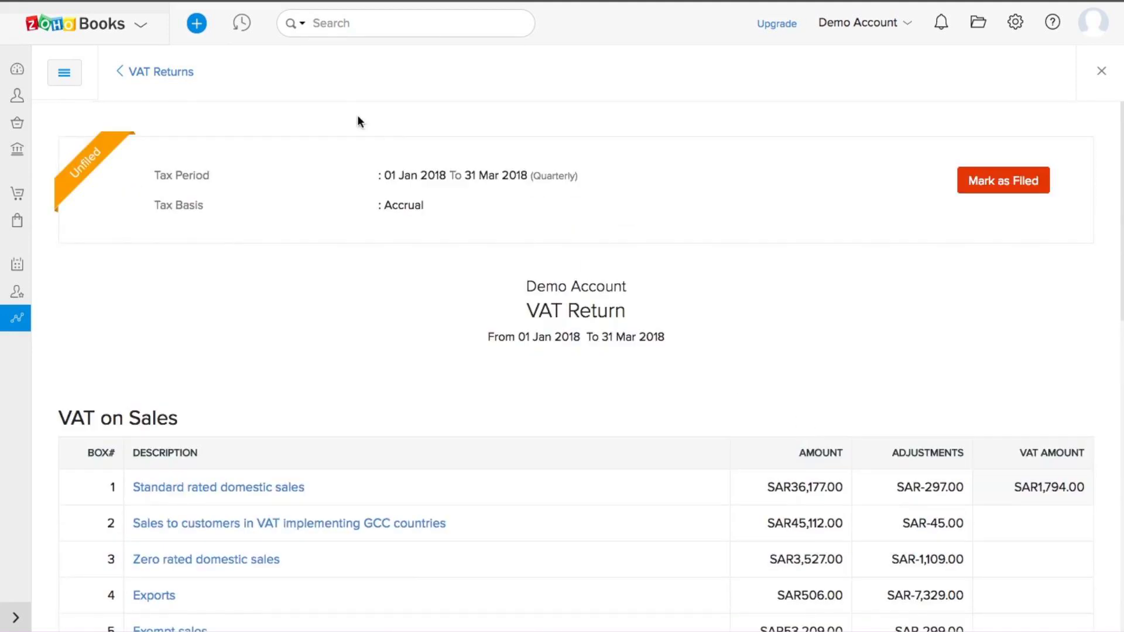
{"action": "left_click", "coordinate": [120, 71]}
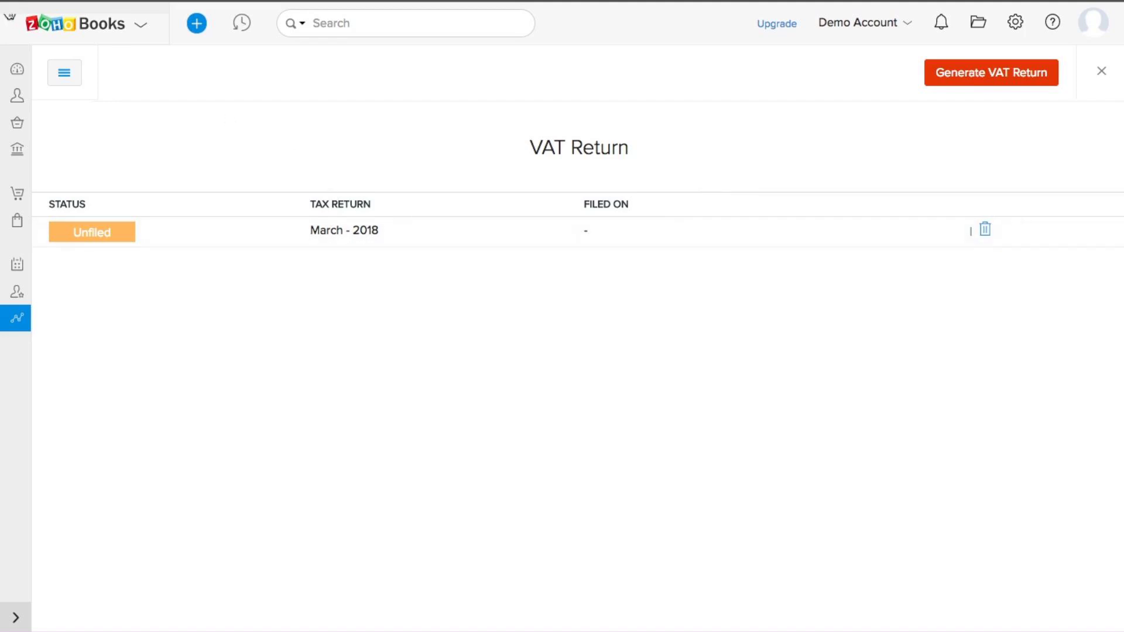
Step: Go to the Dashboard, then open the Documents inbox from the top bar
{"action": "left_click", "coordinate": [18, 72]}
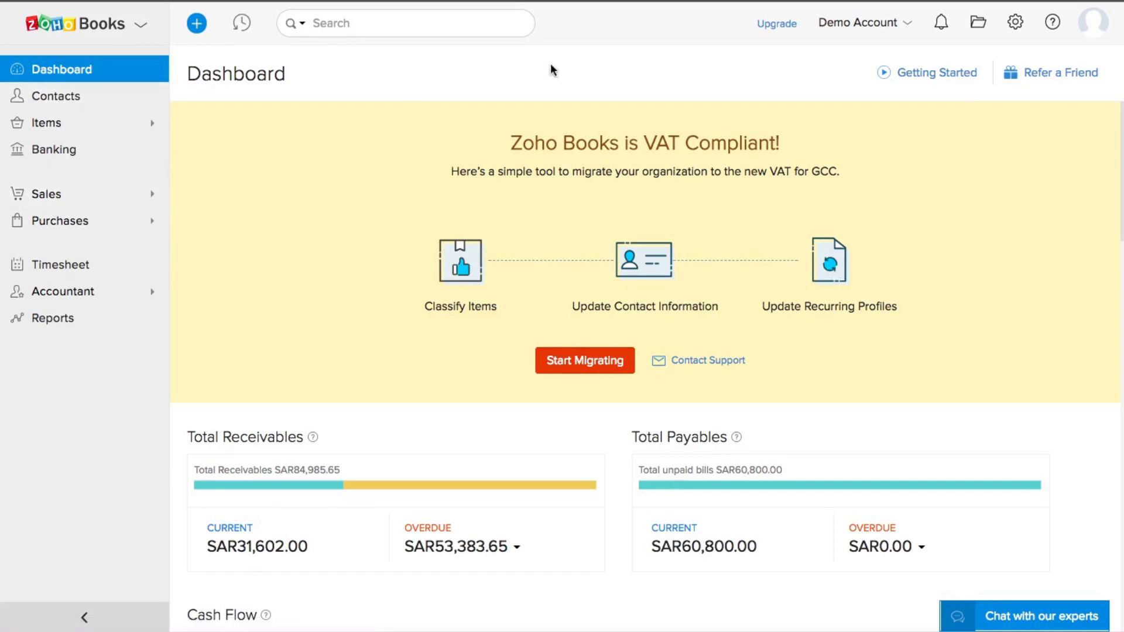
{"action": "left_click", "coordinate": [977, 26]}
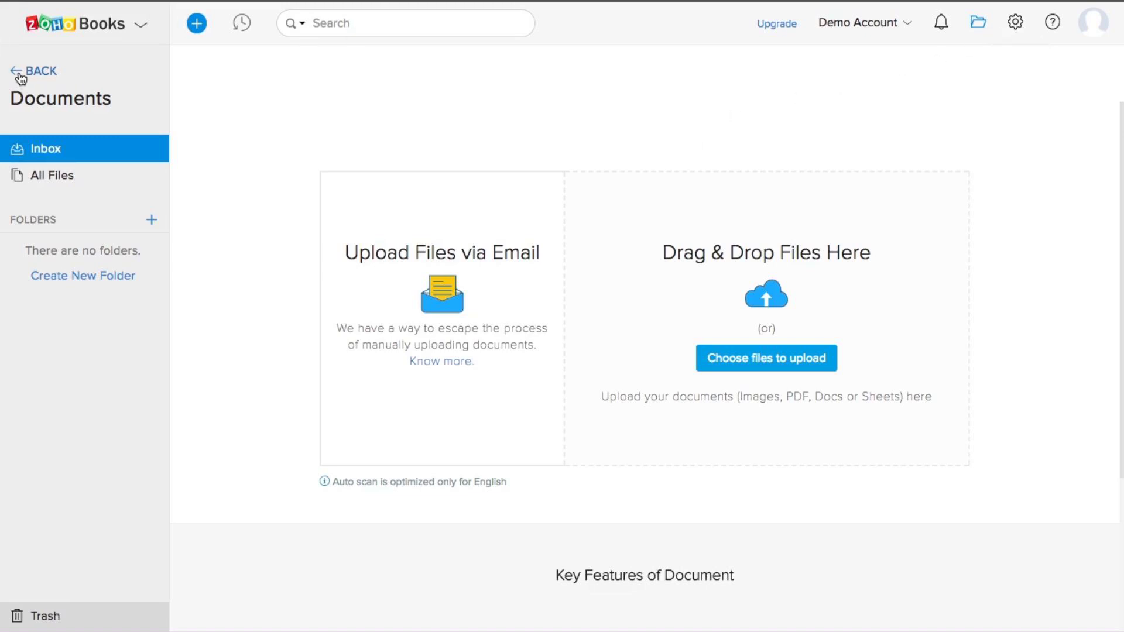
Step: Open the Users & Roles settings and preview, then dismiss, the Invite User form
{"action": "left_click", "coordinate": [1019, 25]}
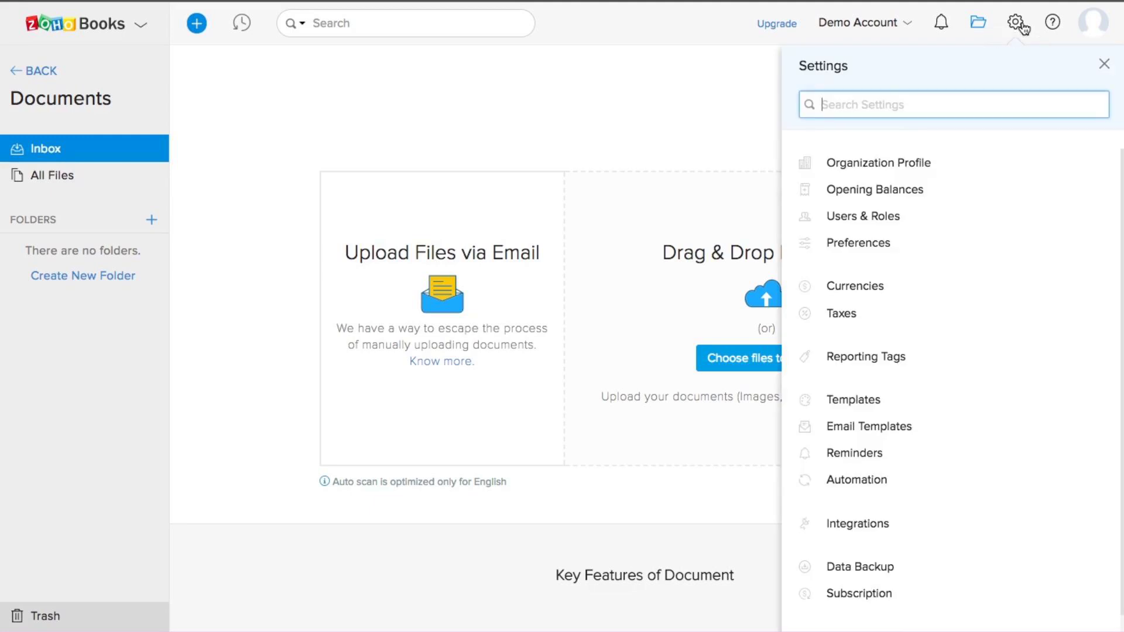
{"action": "left_click", "coordinate": [881, 218]}
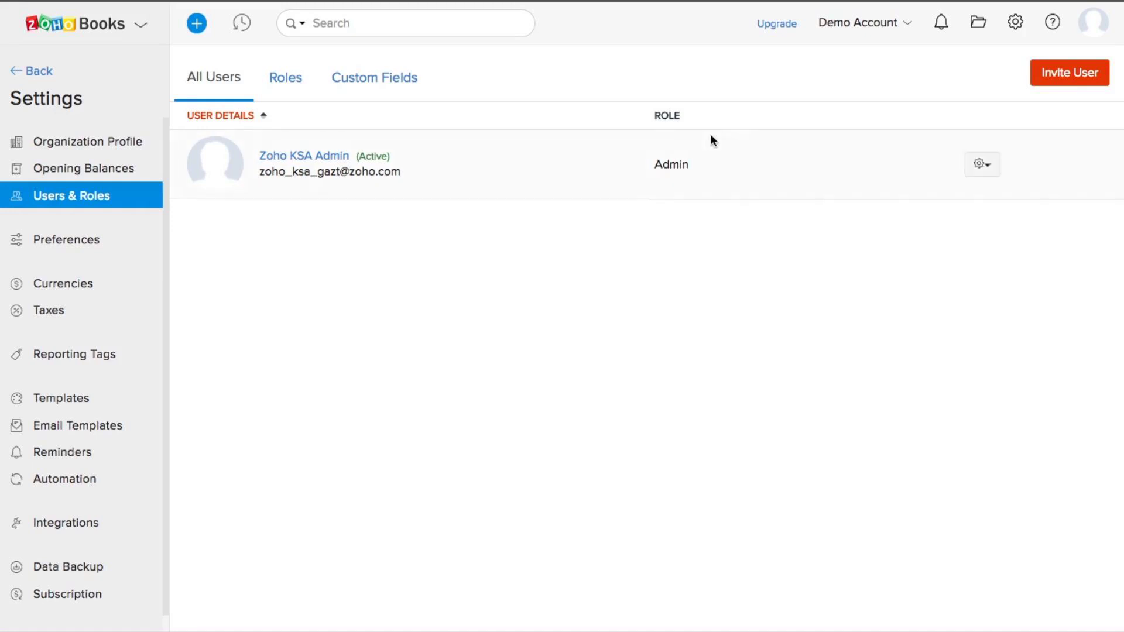
{"action": "left_click", "coordinate": [1060, 82]}
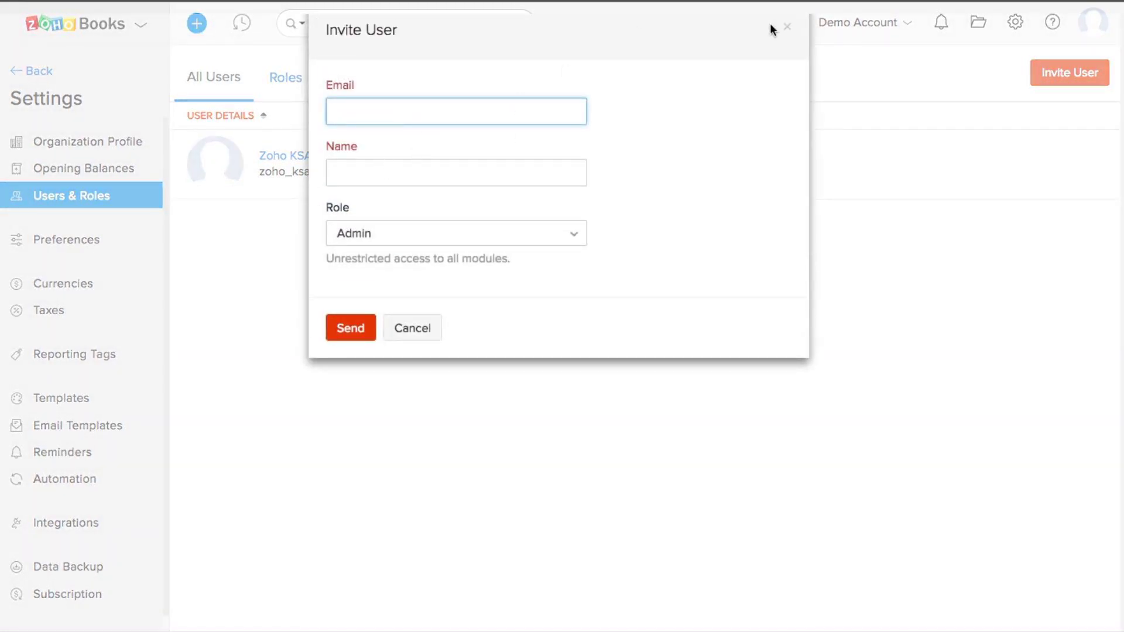
{"action": "left_click", "coordinate": [787, 31]}
Step: Start a new role from the Roles list and review its default Contacts, Items, Banking, Sales permissions
{"action": "left_click", "coordinate": [292, 81]}
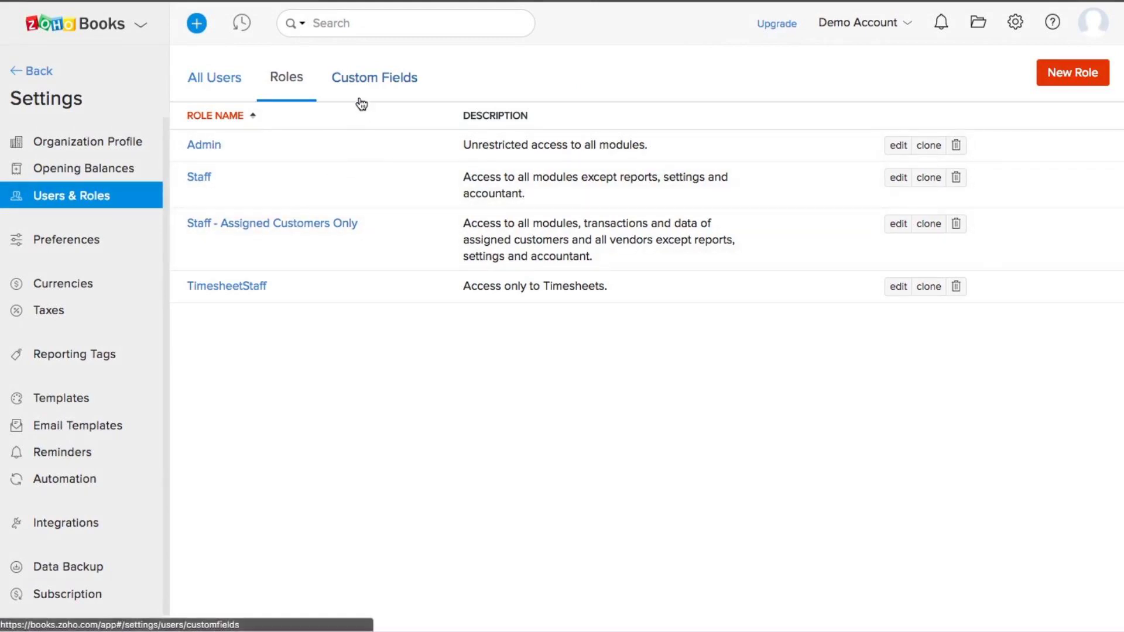
{"action": "left_click", "coordinate": [1083, 74]}
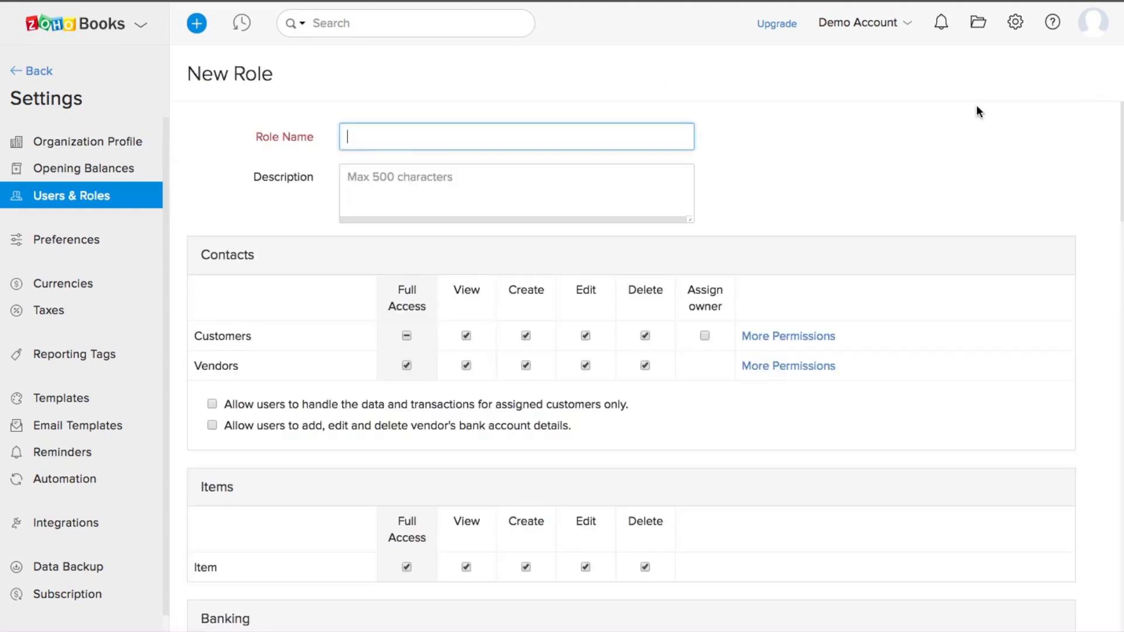
{"action": "scroll", "coordinate": [582, 337], "scroll_direction": "down", "scroll_amount": 1}
{"action": "scroll", "coordinate": [582, 336], "scroll_direction": "down", "scroll_amount": 1}
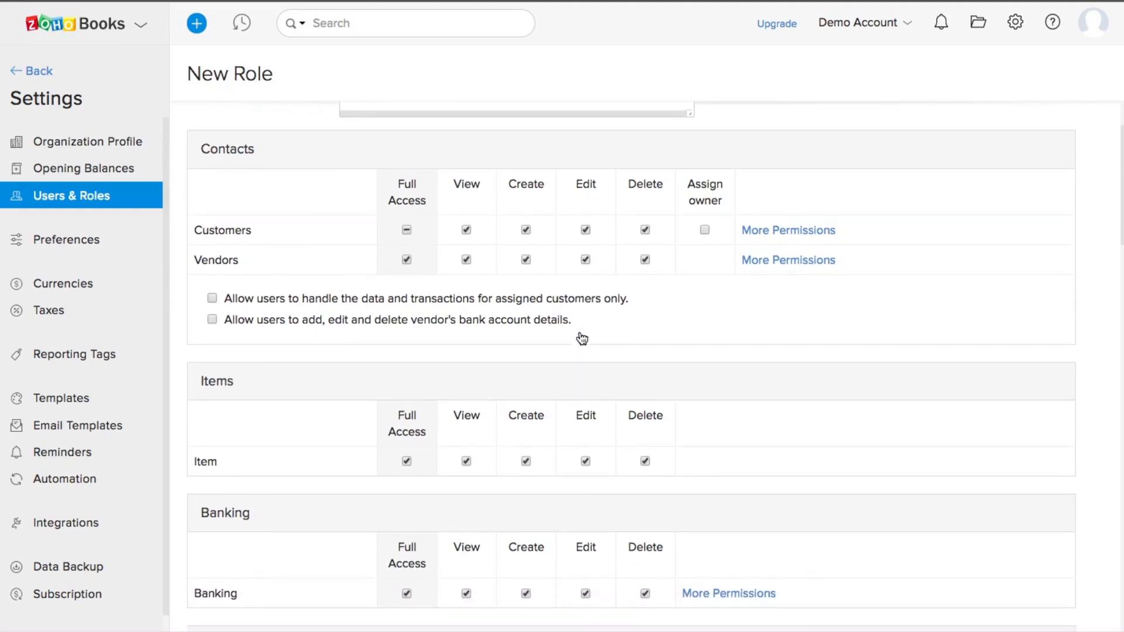
{"action": "scroll", "coordinate": [466, 377], "scroll_direction": "down", "scroll_amount": 2}
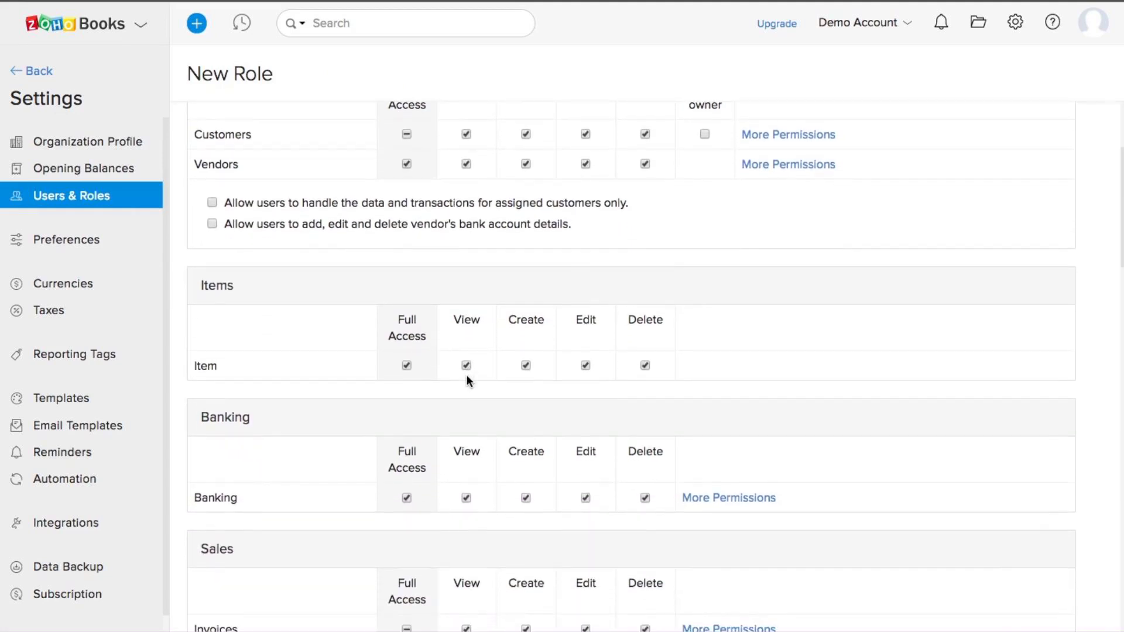
{"action": "scroll", "coordinate": [466, 380], "scroll_direction": "down", "scroll_amount": 4}
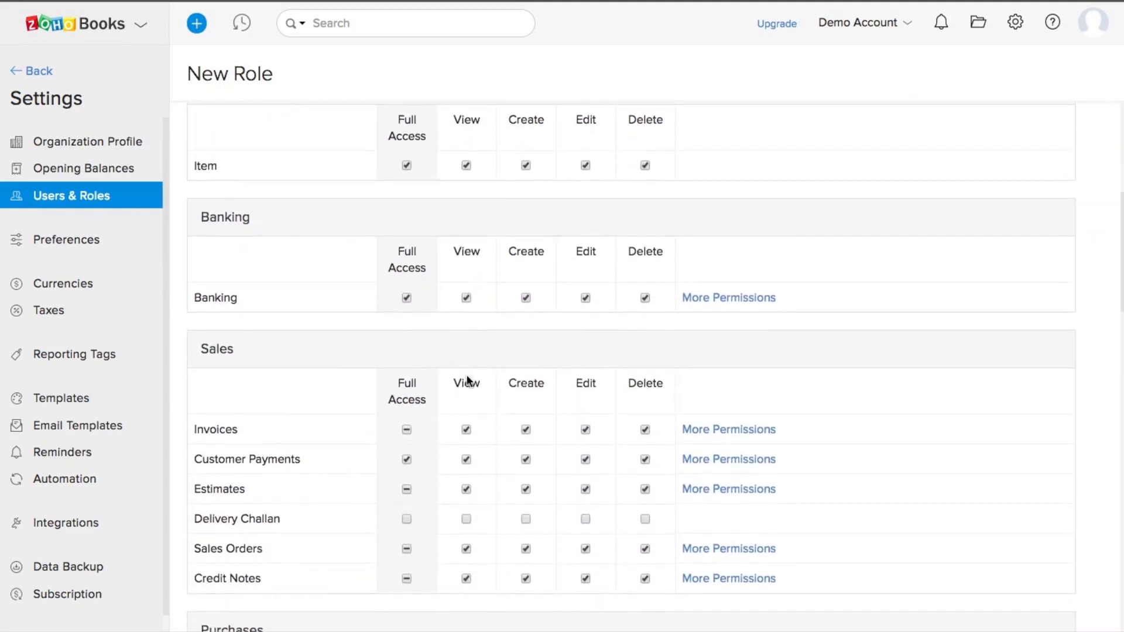
Step: Review the preferences for Estimates, Retainer Invoices, Sales Orders and Delivery Challans
{"action": "left_click", "coordinate": [70, 241]}
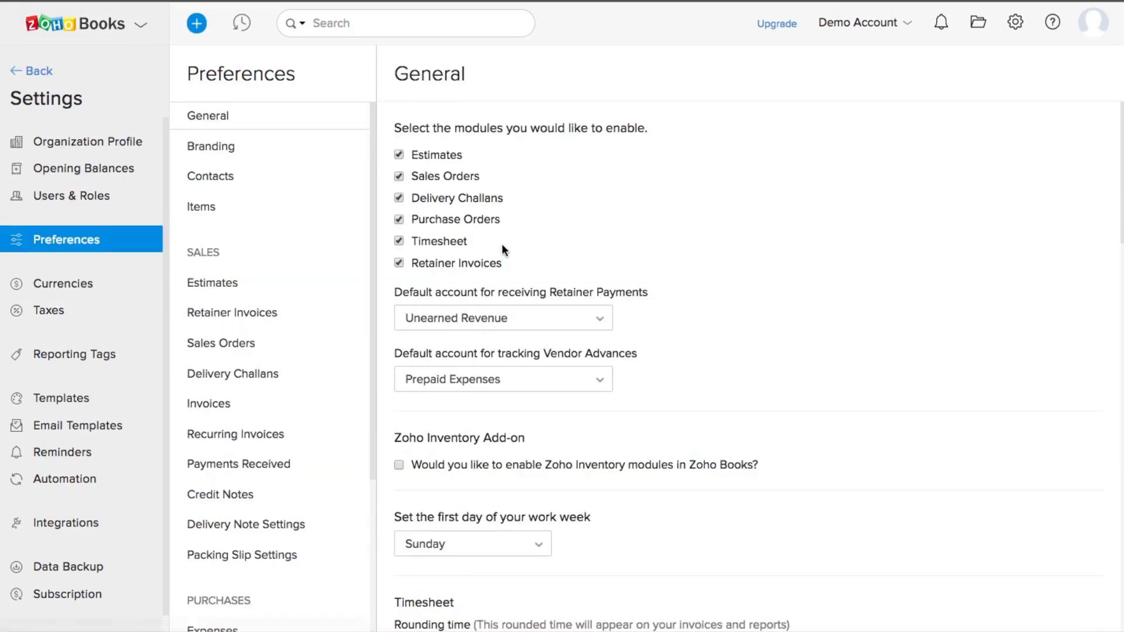
{"action": "scroll", "coordinate": [238, 225], "scroll_direction": "down", "scroll_amount": 2}
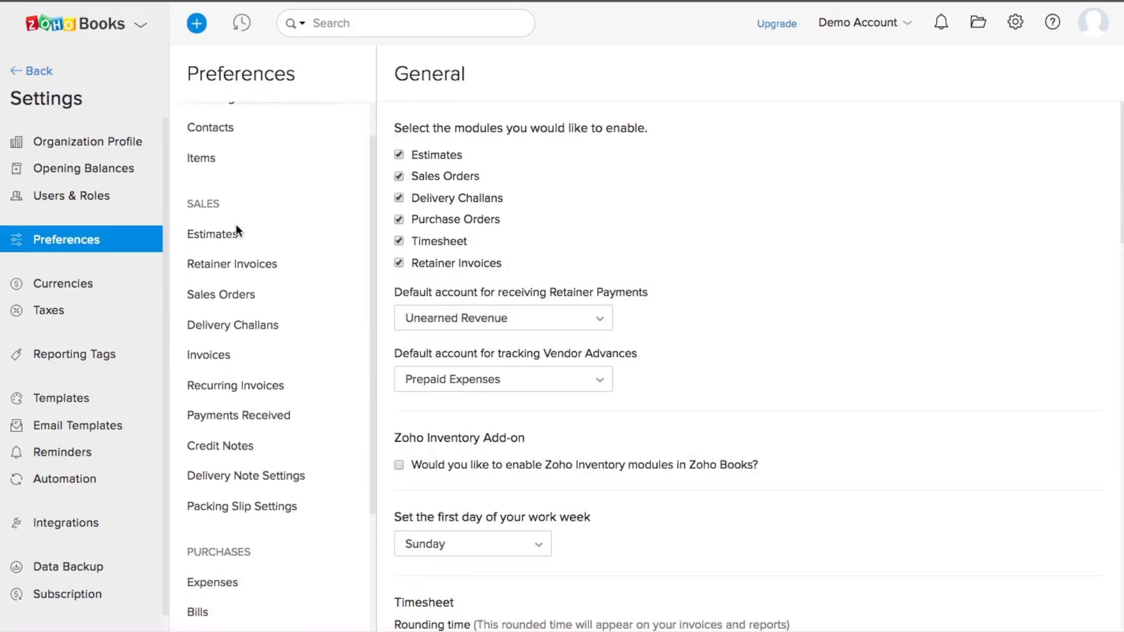
{"action": "left_click", "coordinate": [223, 218]}
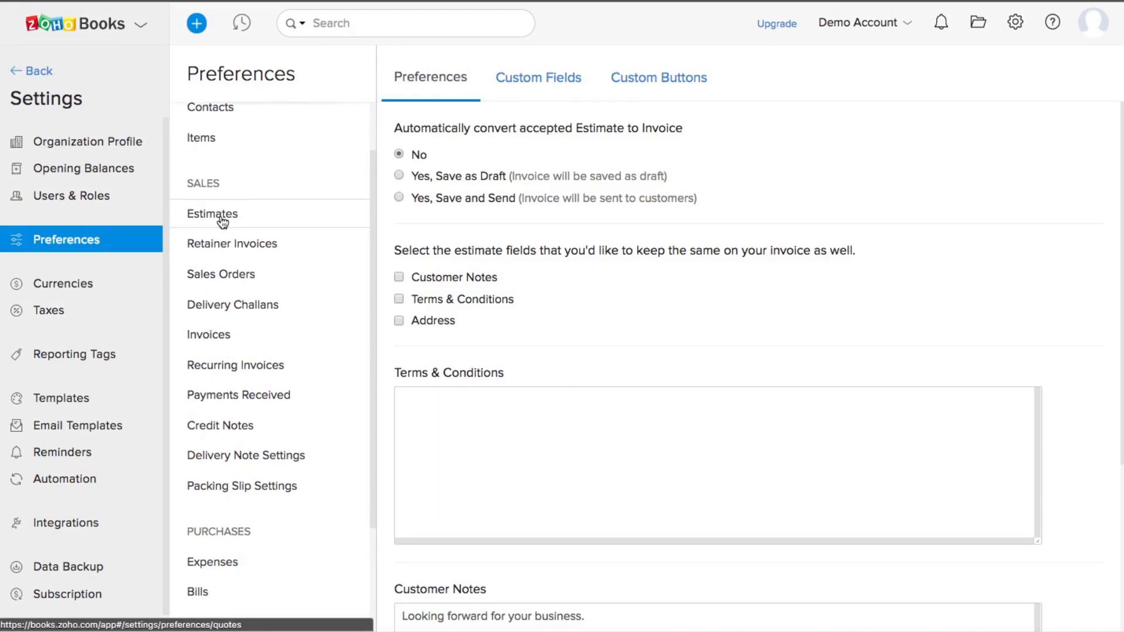
{"action": "left_click", "coordinate": [221, 245]}
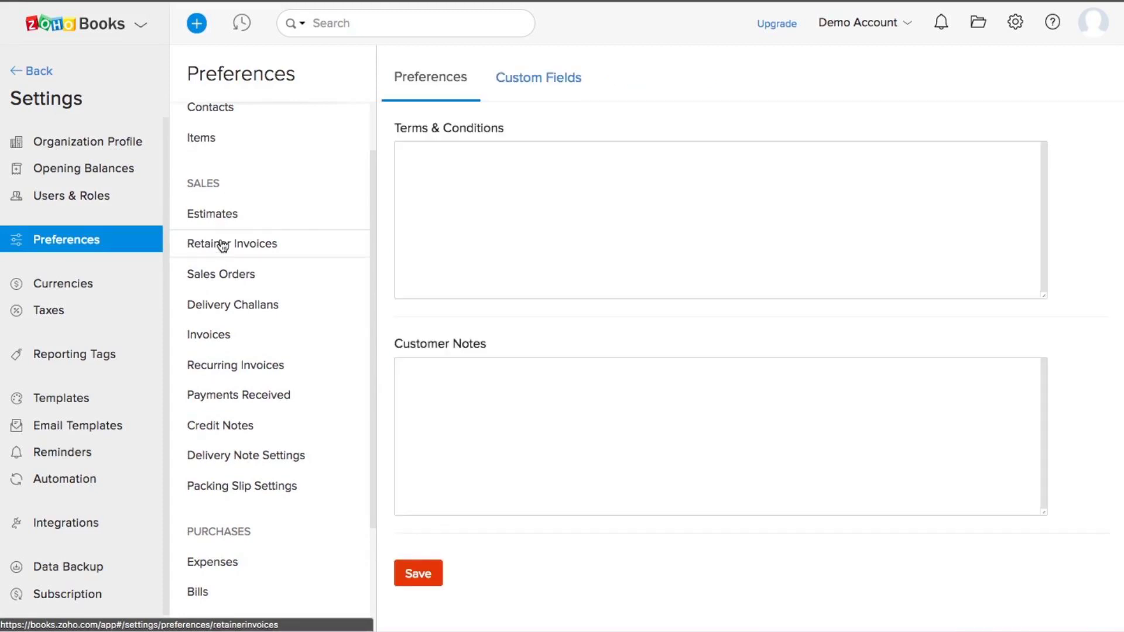
{"action": "left_click", "coordinate": [232, 292]}
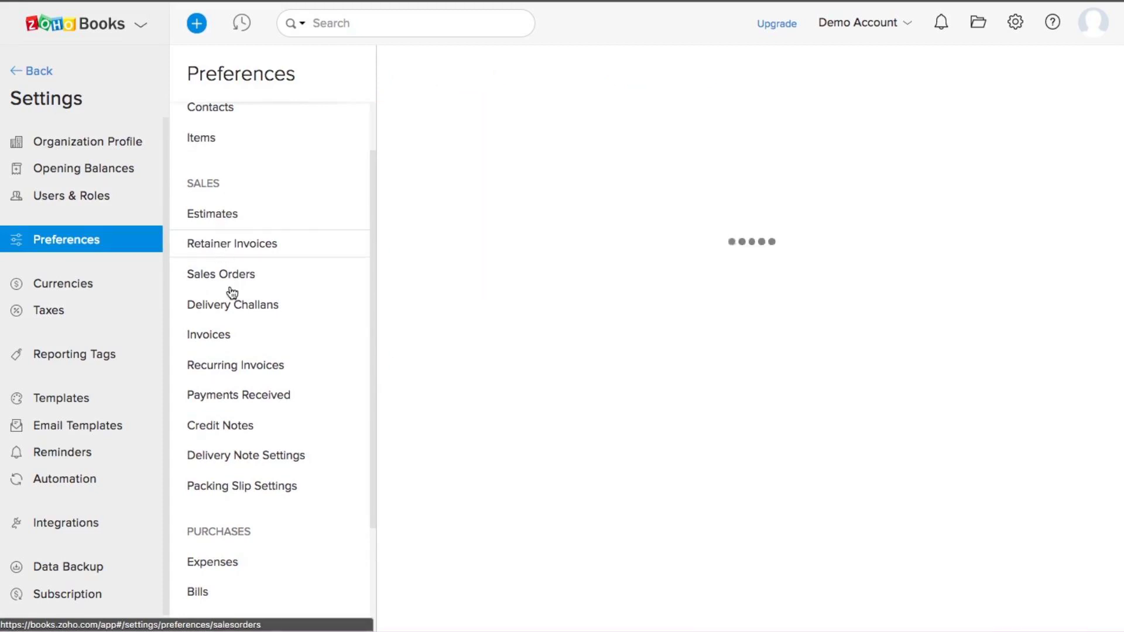
{"action": "left_click", "coordinate": [239, 319]}
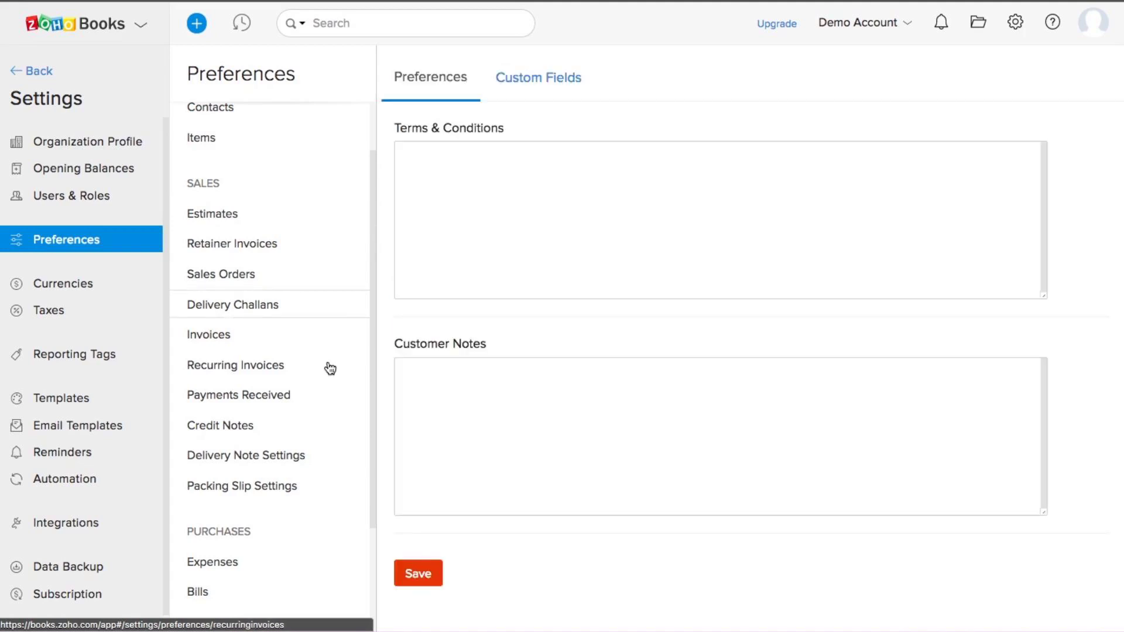
Step: Review the Expenses and Projects preferences, the Currencies list, and the Reporting Tags settings
{"action": "scroll", "coordinate": [330, 367], "scroll_direction": "down", "scroll_amount": 5}
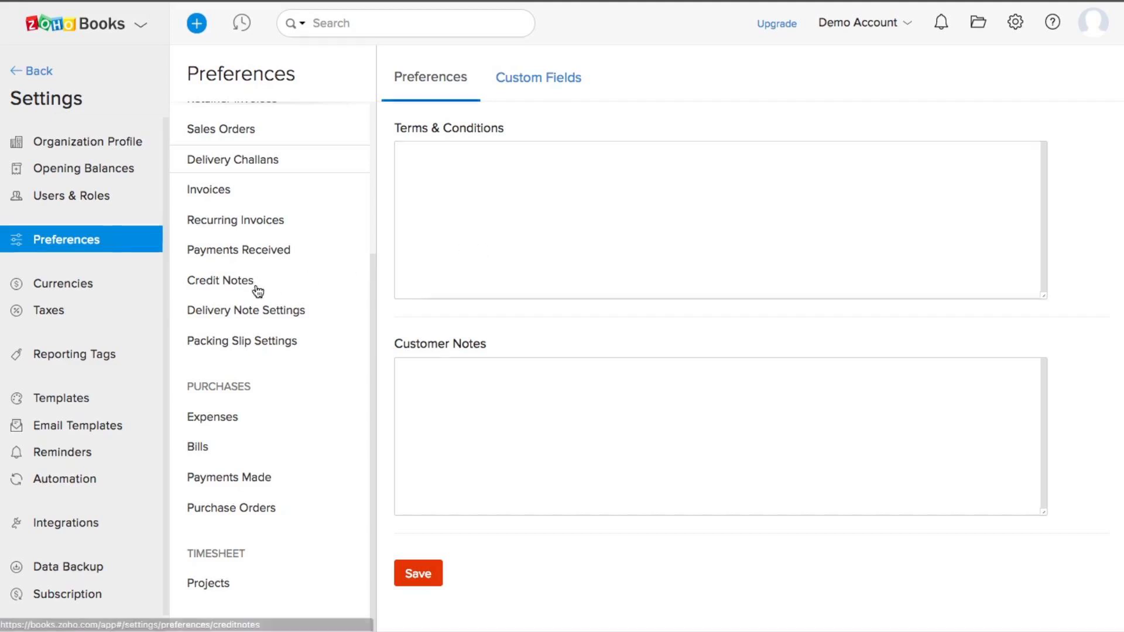
{"action": "left_click", "coordinate": [216, 418]}
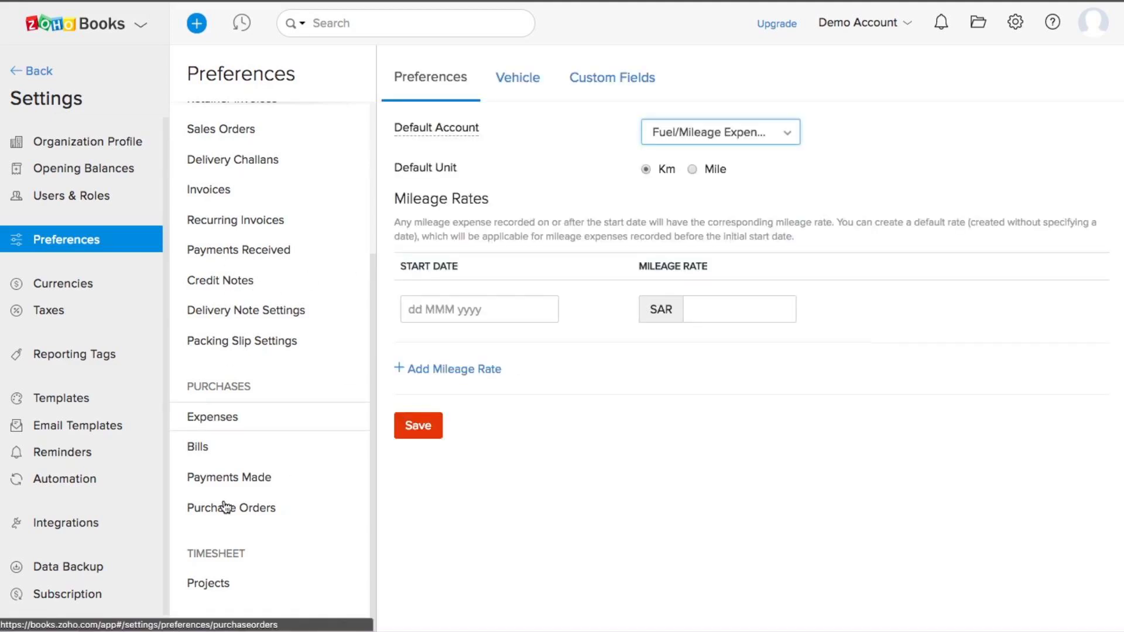
{"action": "left_click", "coordinate": [212, 582]}
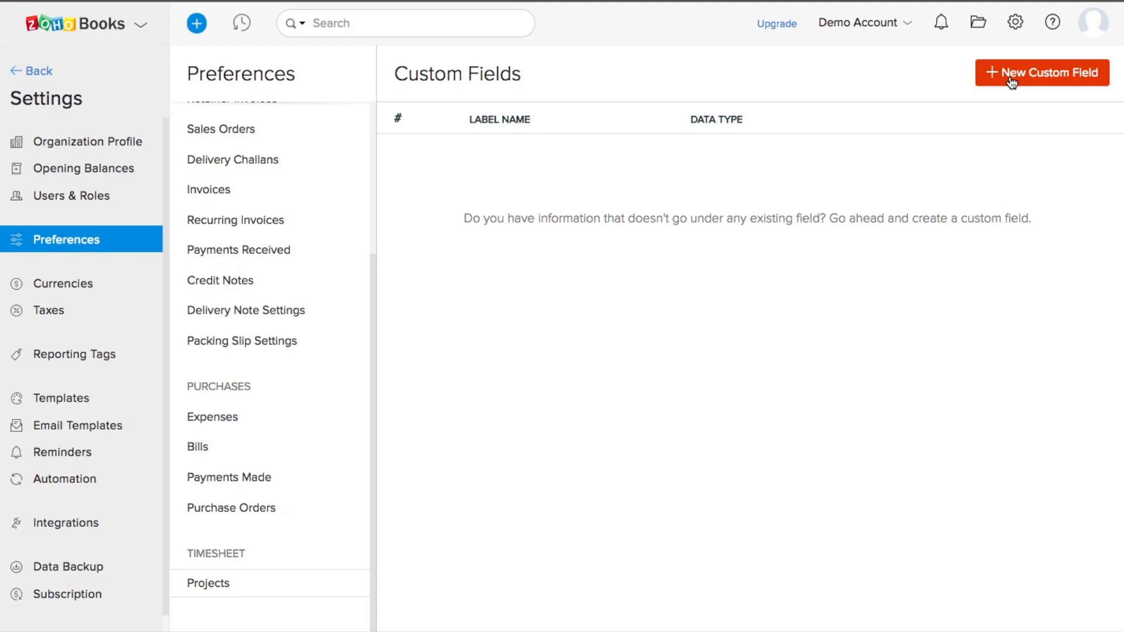
{"action": "left_click", "coordinate": [77, 290]}
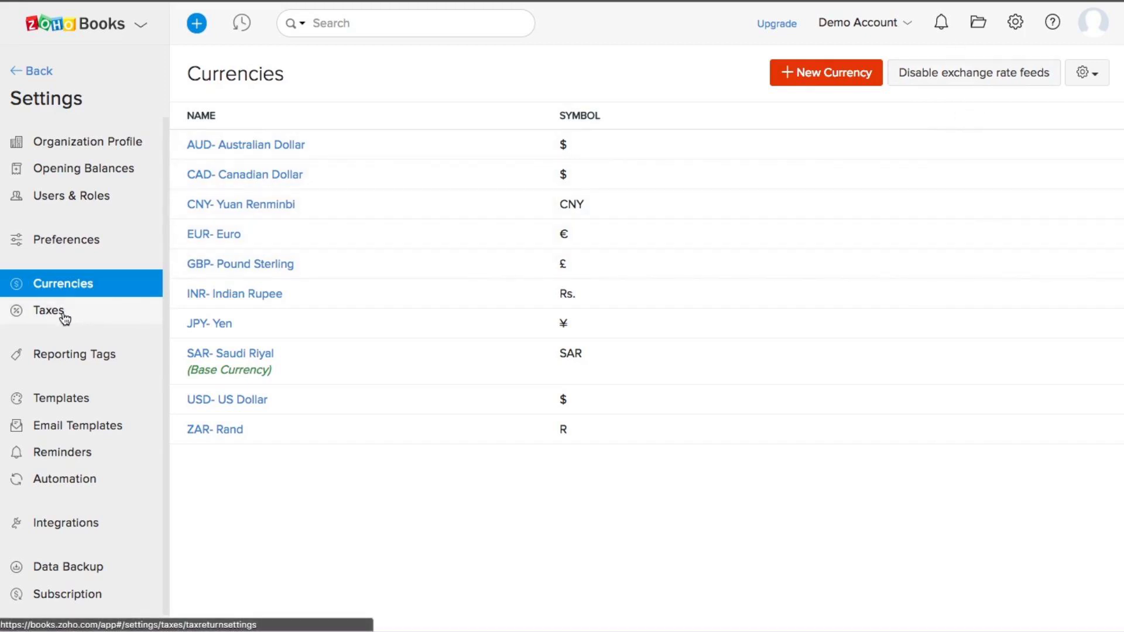
{"action": "left_click", "coordinate": [88, 352]}
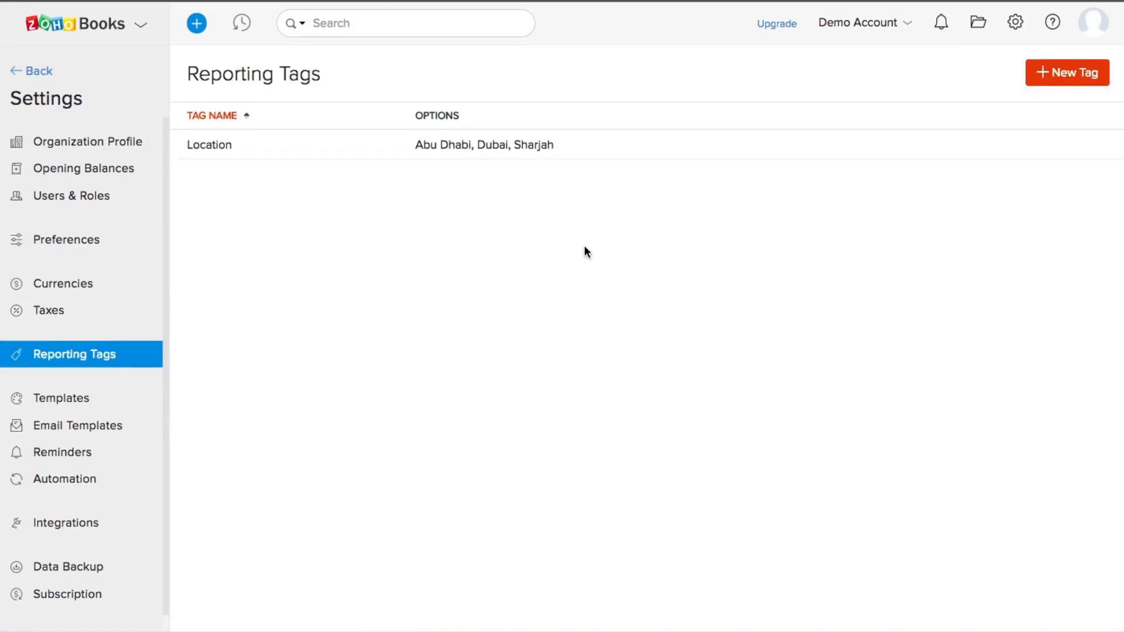
Step: Browse the estimate, sales order, delivery challan and invoice templates
{"action": "mouse_move", "coordinate": [458, 149]}
{"action": "left_click", "coordinate": [82, 403]}
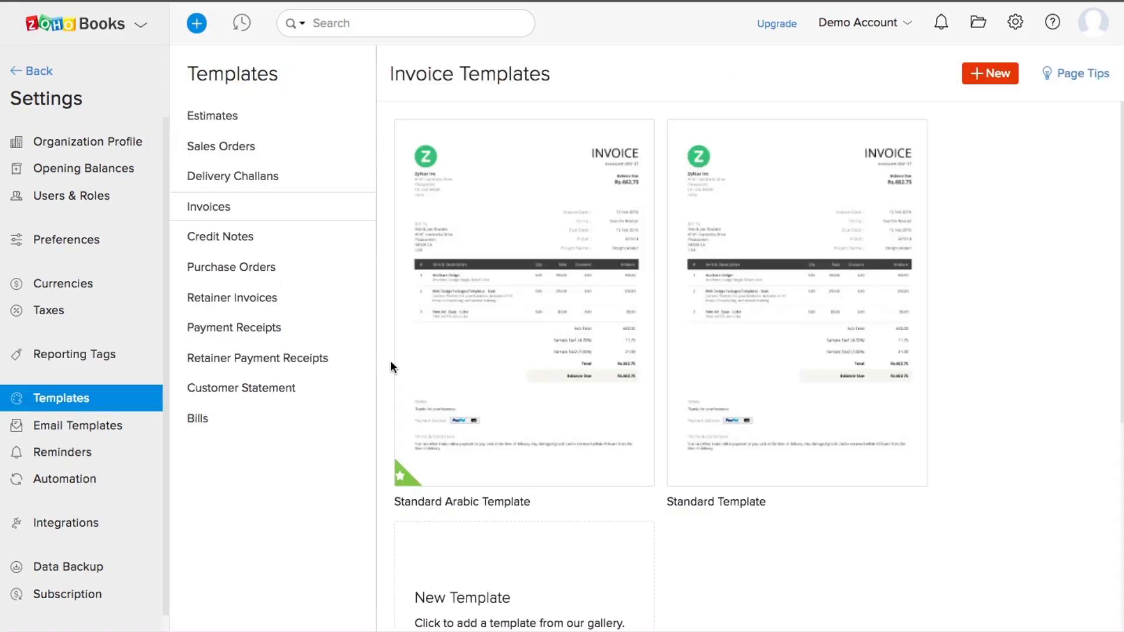
{"action": "left_click", "coordinate": [229, 117]}
{"action": "left_click", "coordinate": [234, 149]}
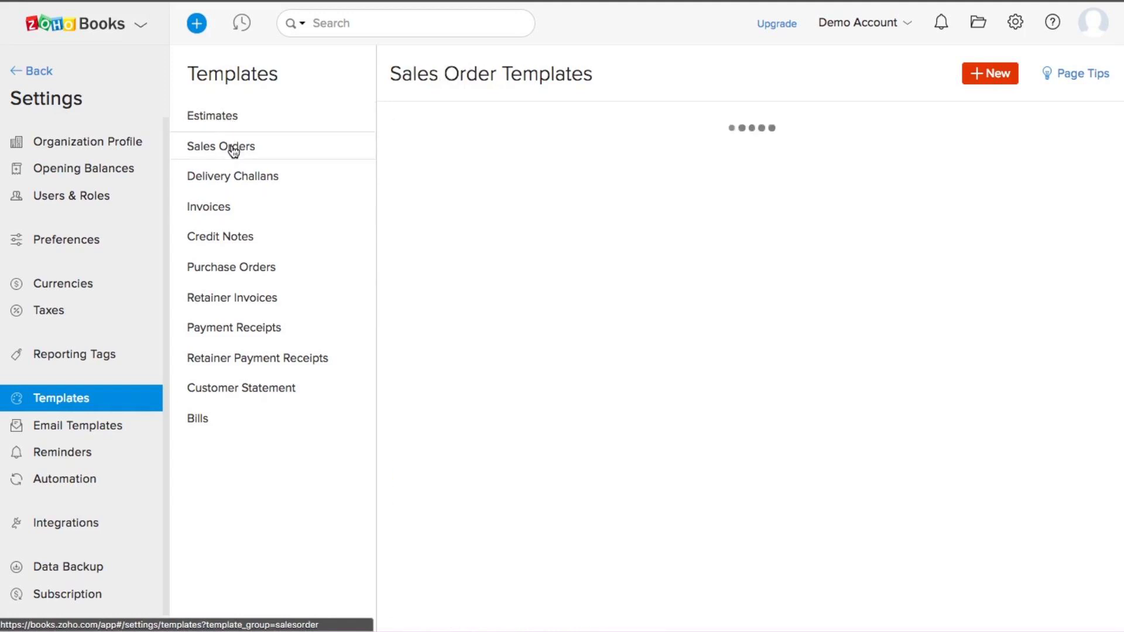
{"action": "left_click", "coordinate": [237, 182]}
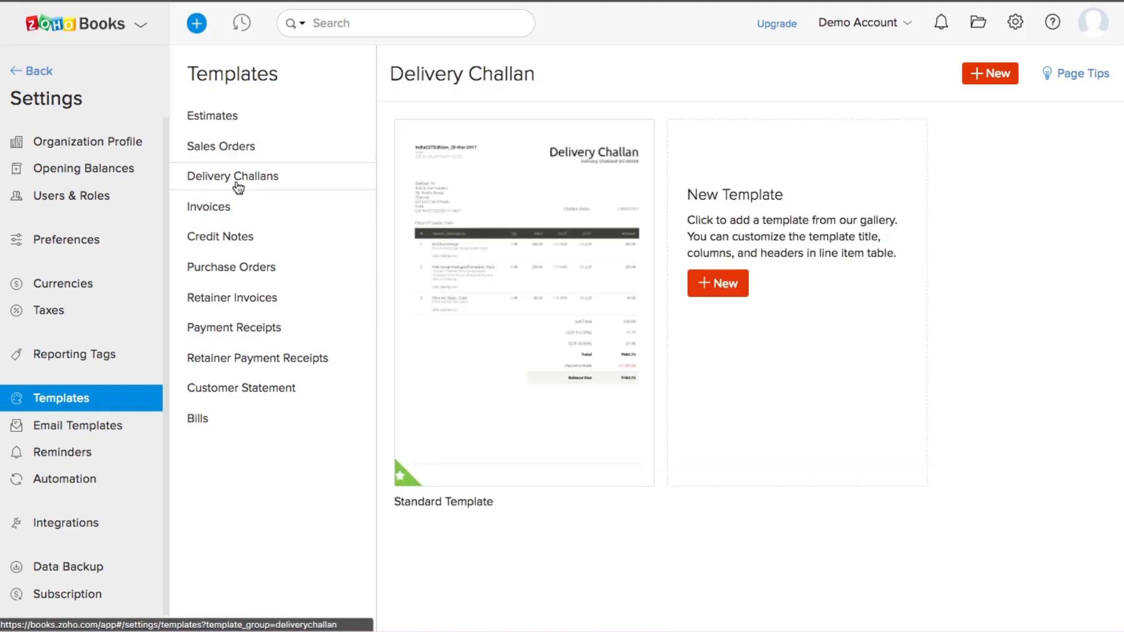
{"action": "left_click", "coordinate": [211, 212]}
{"action": "scroll", "coordinate": [564, 343], "scroll_direction": "down", "scroll_amount": 1}
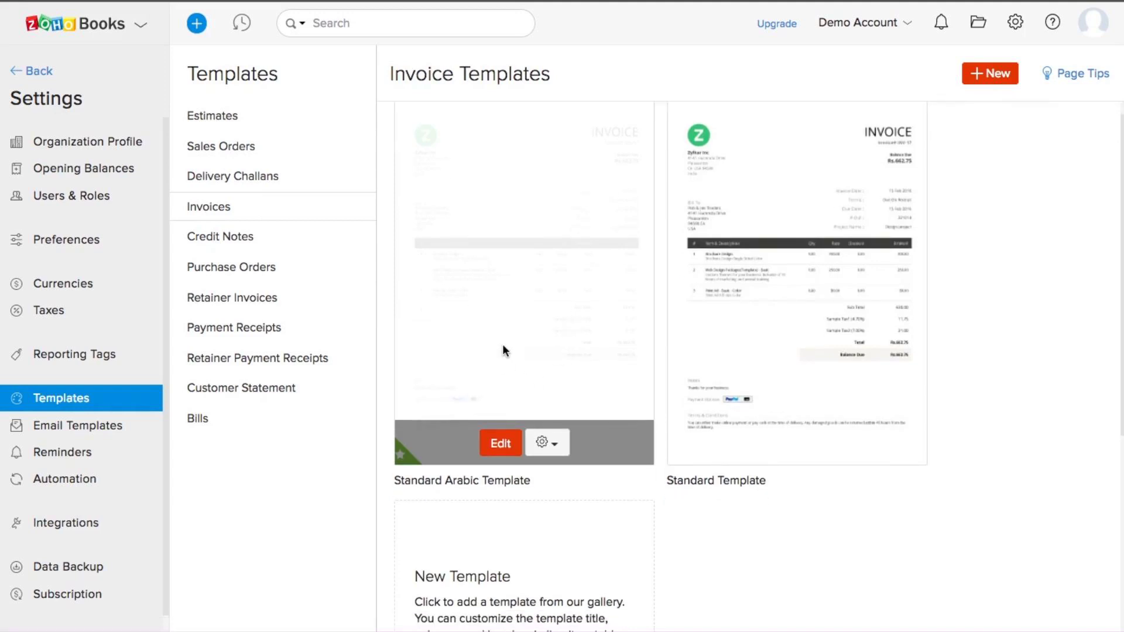
Step: Inspect the Standard Arabic Template and its header settings, then close the editor
{"action": "left_click", "coordinate": [501, 448]}
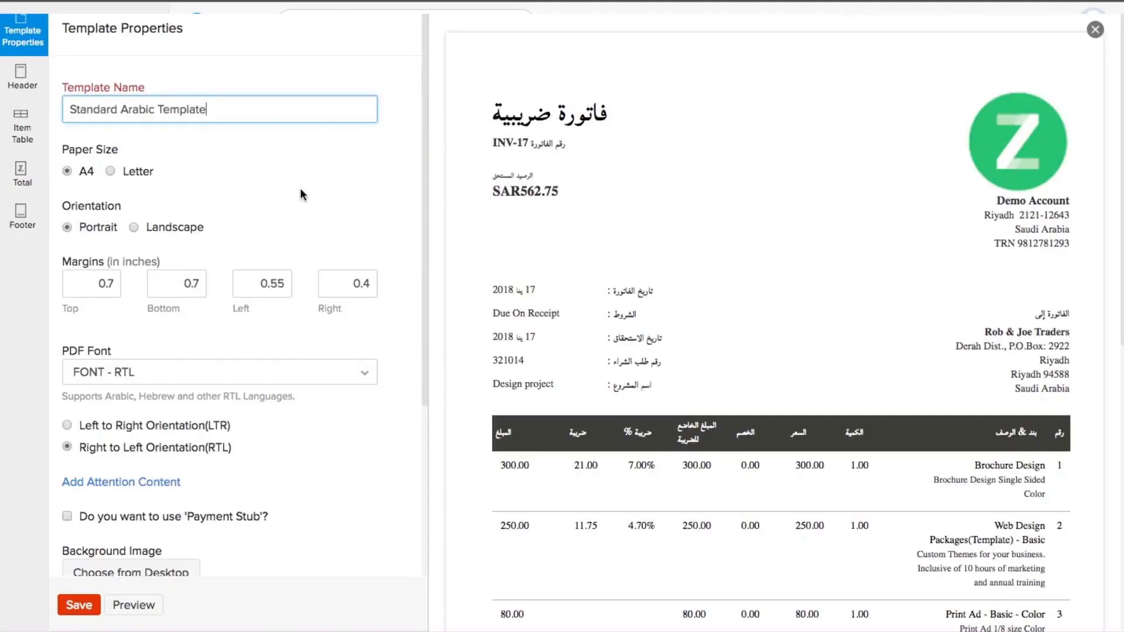
{"action": "scroll", "coordinate": [302, 194], "scroll_direction": "down", "scroll_amount": 3}
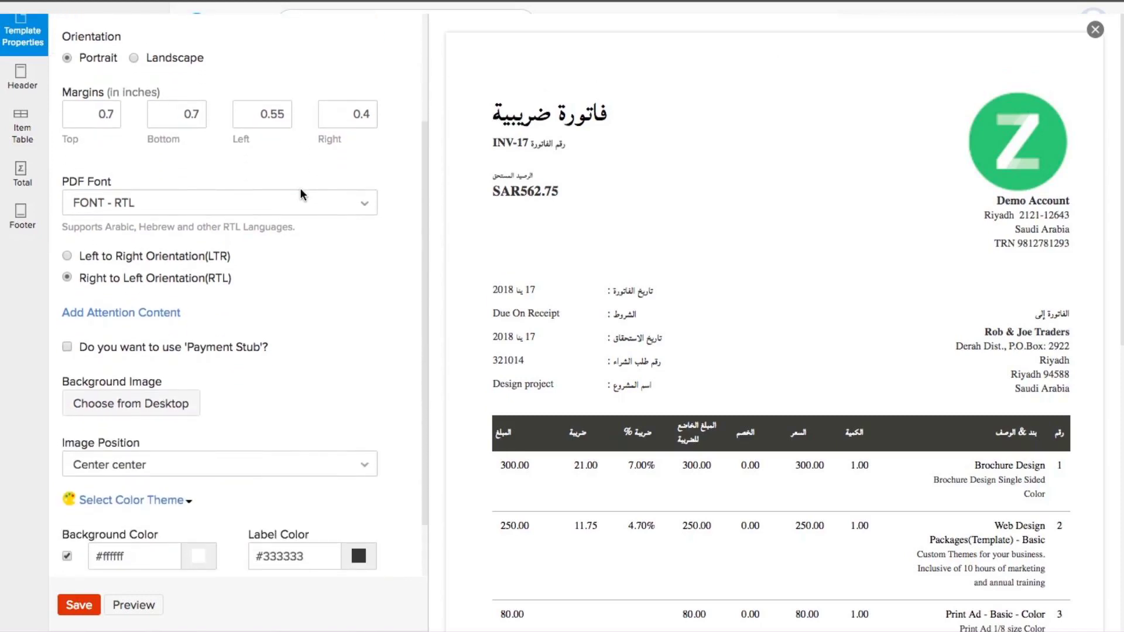
{"action": "scroll", "coordinate": [302, 194], "scroll_direction": "down", "scroll_amount": 1}
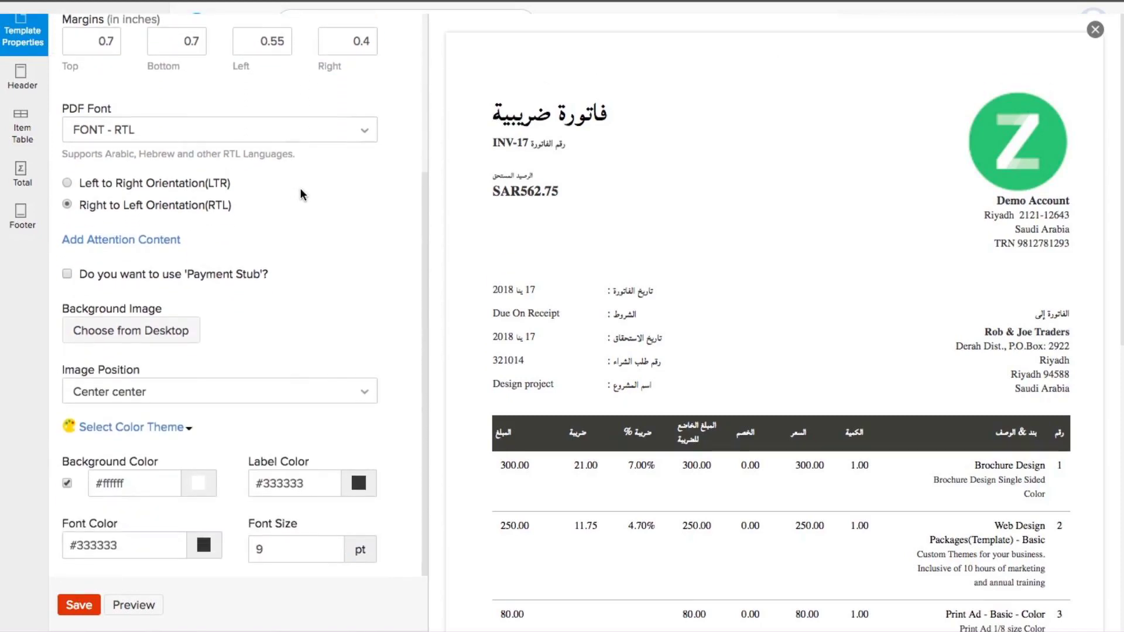
{"action": "left_click", "coordinate": [20, 79]}
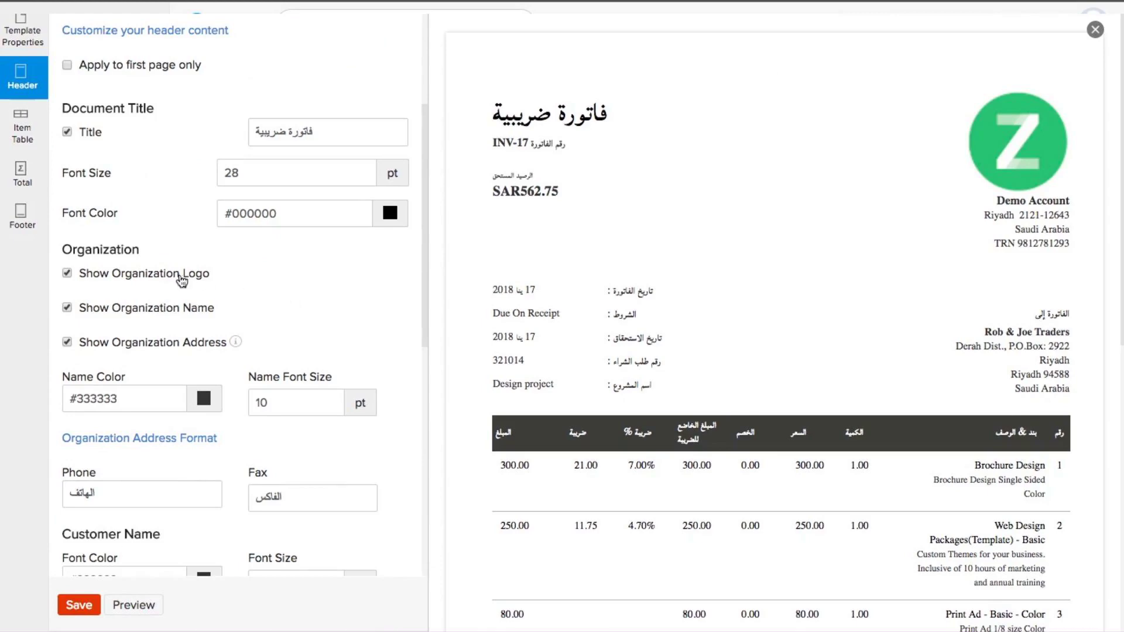
{"action": "scroll", "coordinate": [143, 281], "scroll_direction": "down", "scroll_amount": 1}
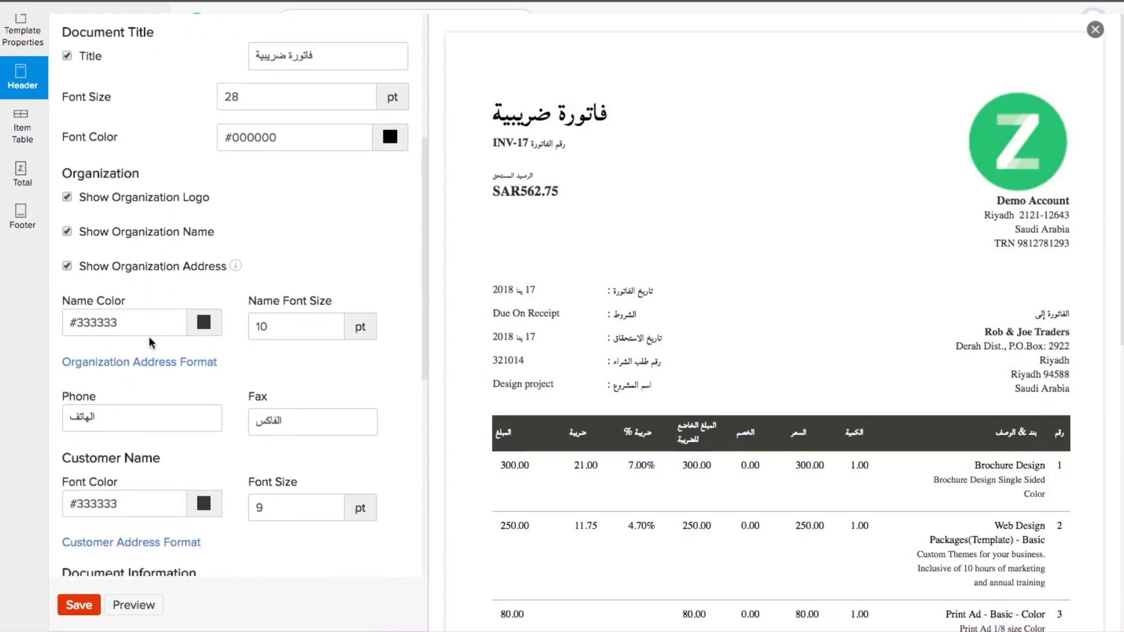
{"action": "scroll", "coordinate": [148, 336], "scroll_direction": "down", "scroll_amount": 3}
{"action": "scroll", "coordinate": [671, 409], "scroll_direction": "down", "scroll_amount": 4}
{"action": "scroll", "coordinate": [671, 410], "scroll_direction": "down", "scroll_amount": 3}
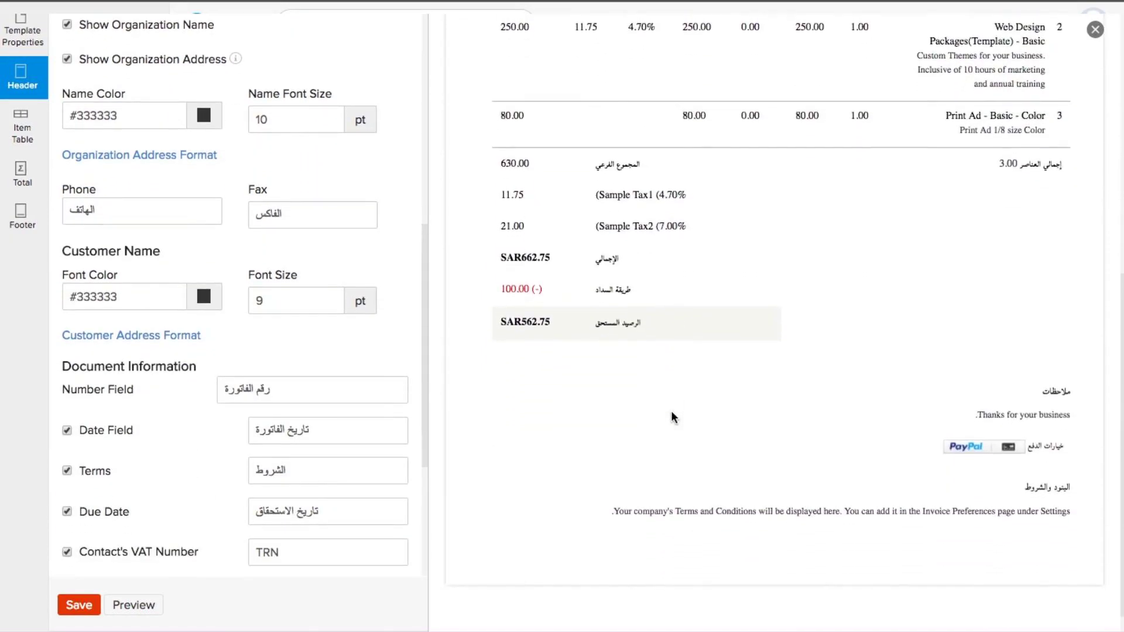
{"action": "scroll", "coordinate": [670, 410], "scroll_direction": "up", "scroll_amount": 8}
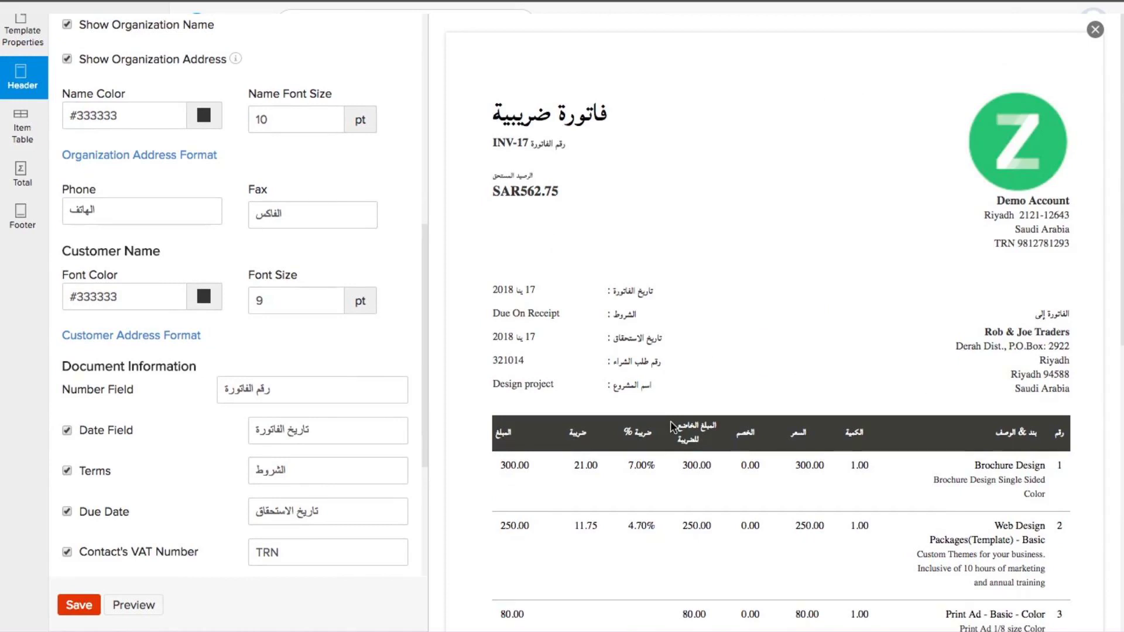
{"action": "left_click", "coordinate": [1095, 30]}
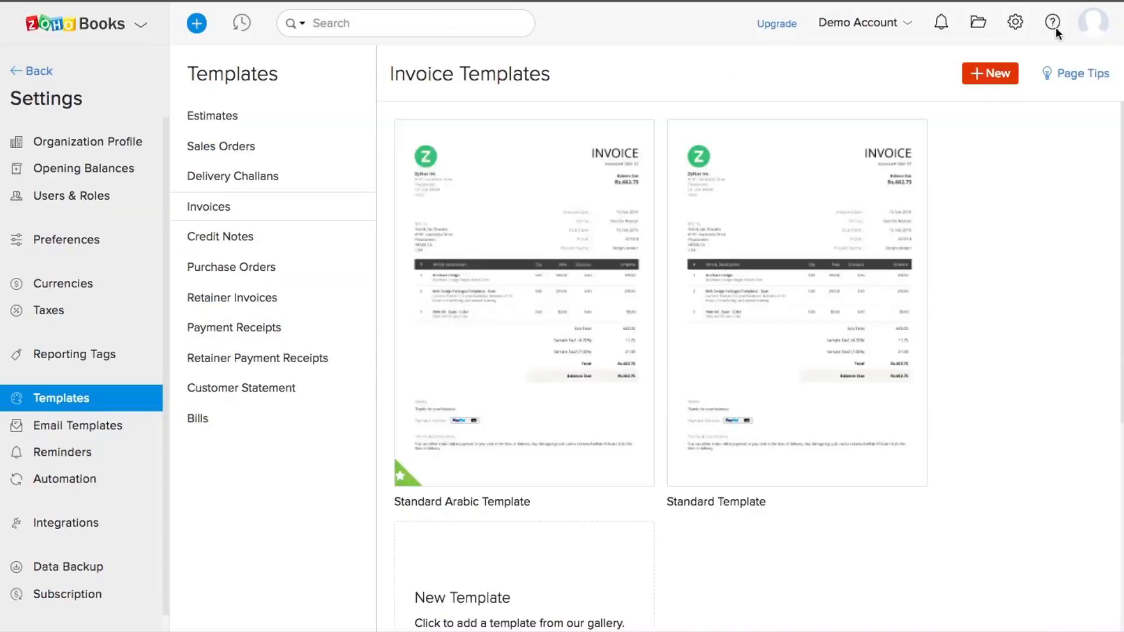
Step: Open the default Retainer Invoice Notification template from the Email Templates settings for editing
{"action": "left_click", "coordinate": [93, 432]}
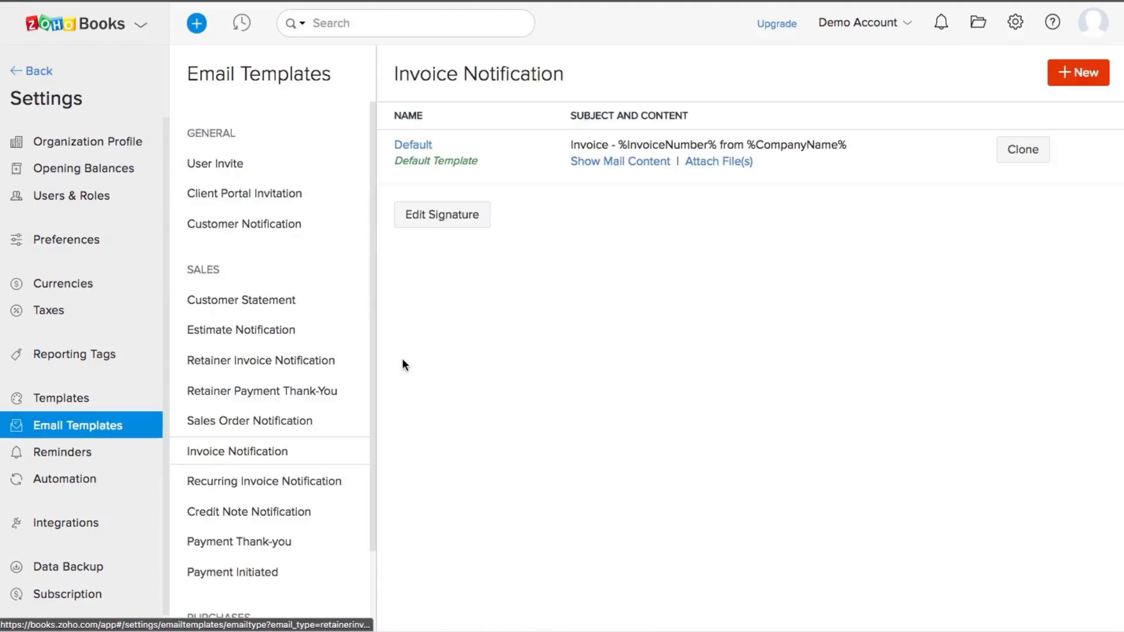
{"action": "scroll", "coordinate": [296, 362], "scroll_direction": "down", "scroll_amount": 1}
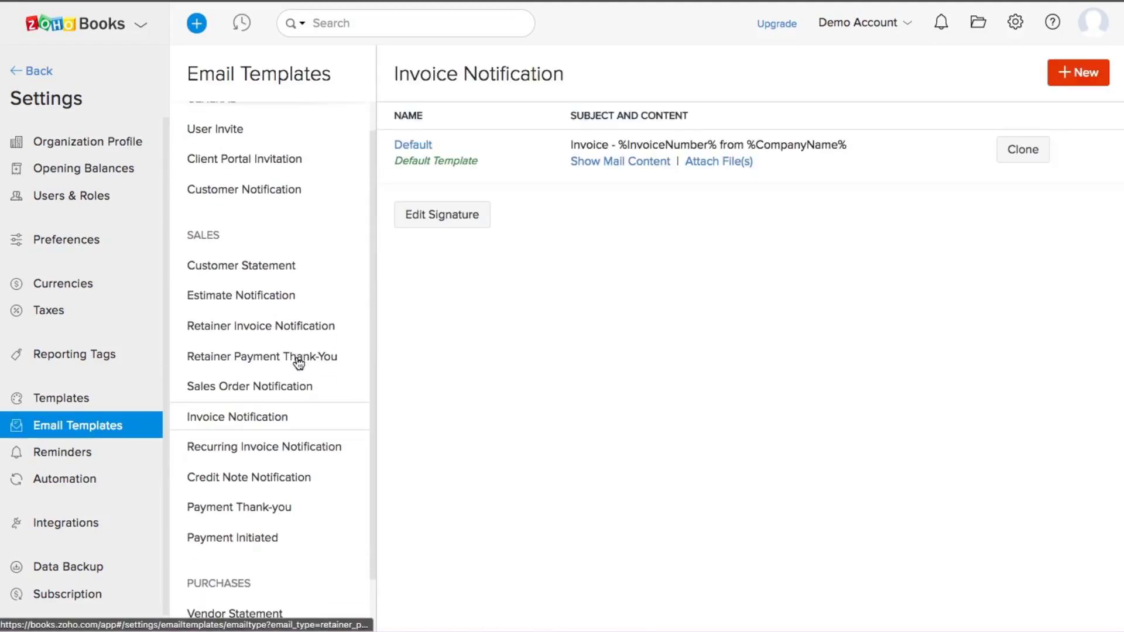
{"action": "scroll", "coordinate": [299, 363], "scroll_direction": "down", "scroll_amount": 2}
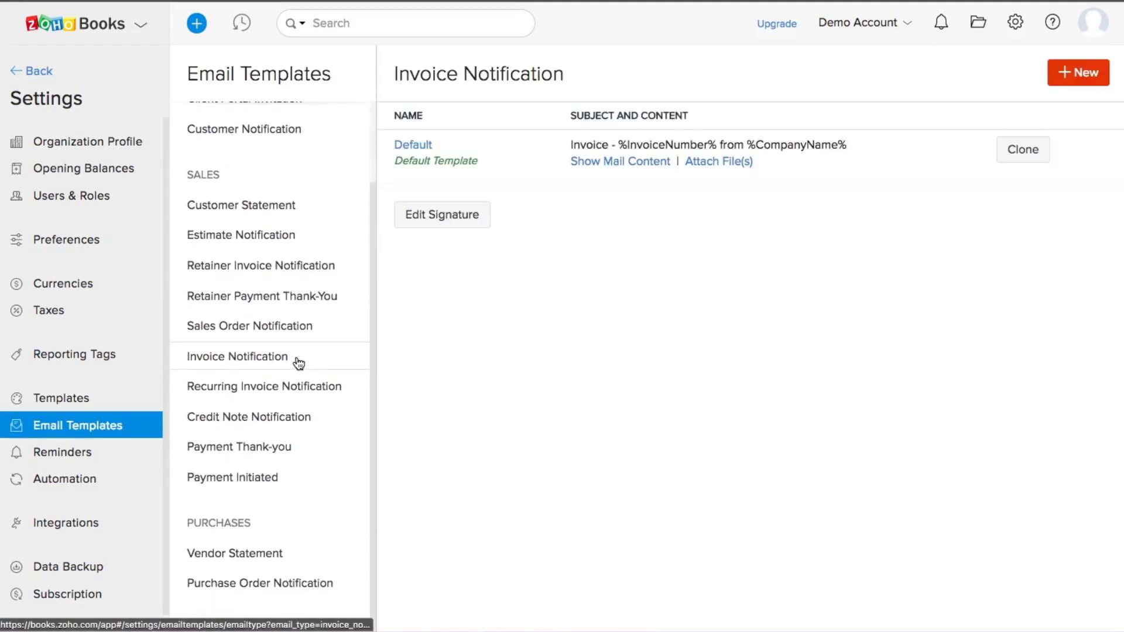
{"action": "scroll", "coordinate": [295, 362], "scroll_direction": "up", "scroll_amount": 2}
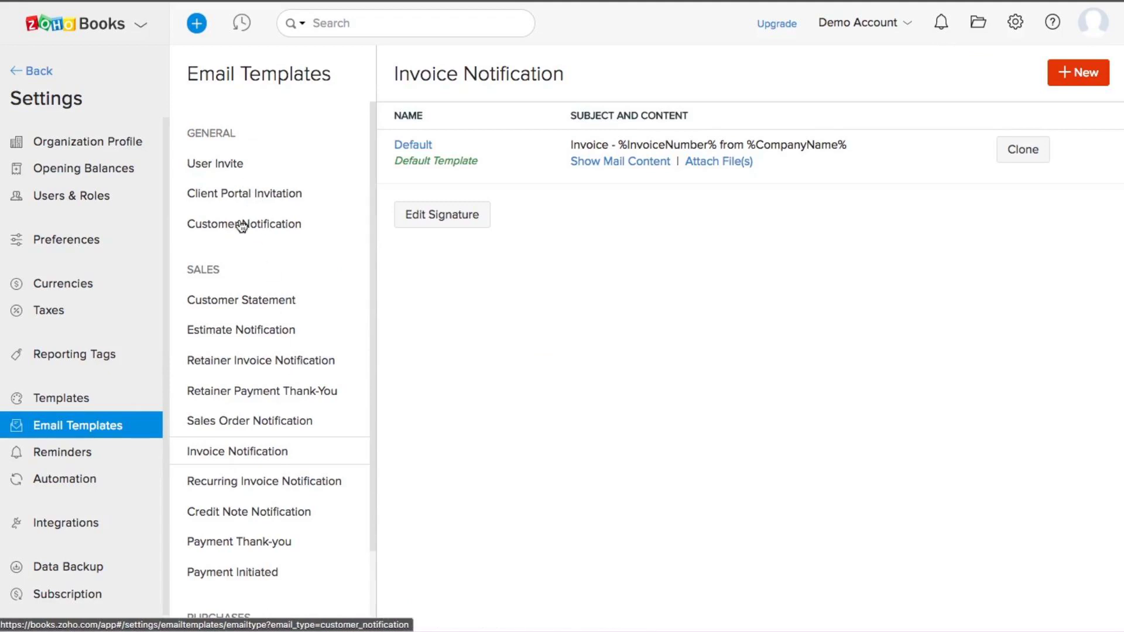
{"action": "scroll", "coordinate": [242, 227], "scroll_direction": "down", "scroll_amount": 2}
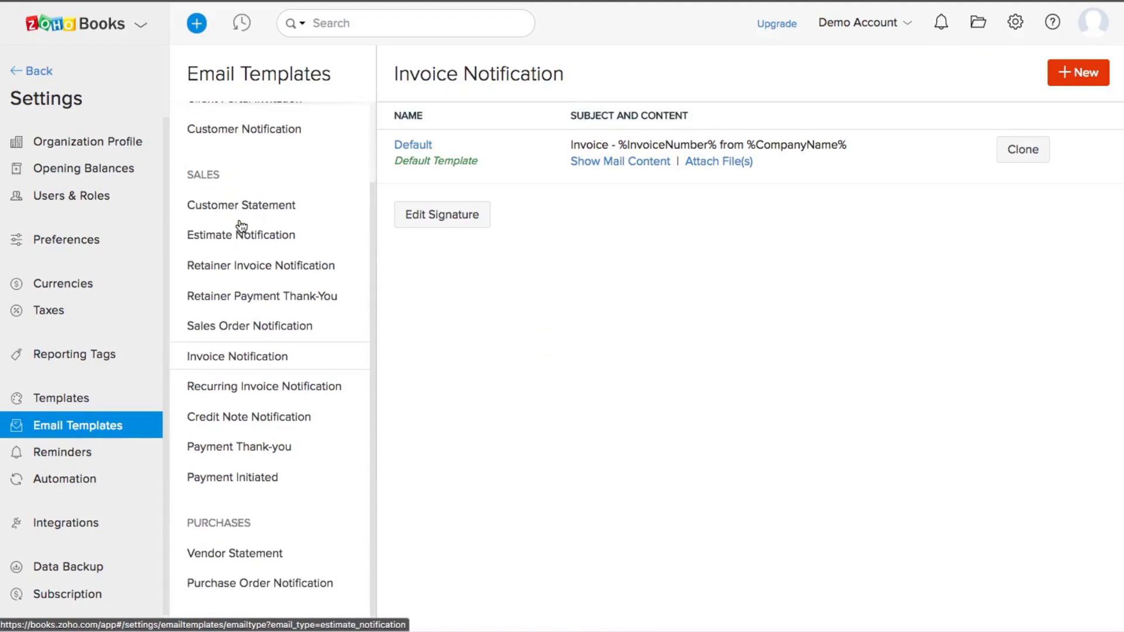
{"action": "left_click", "coordinate": [240, 267]}
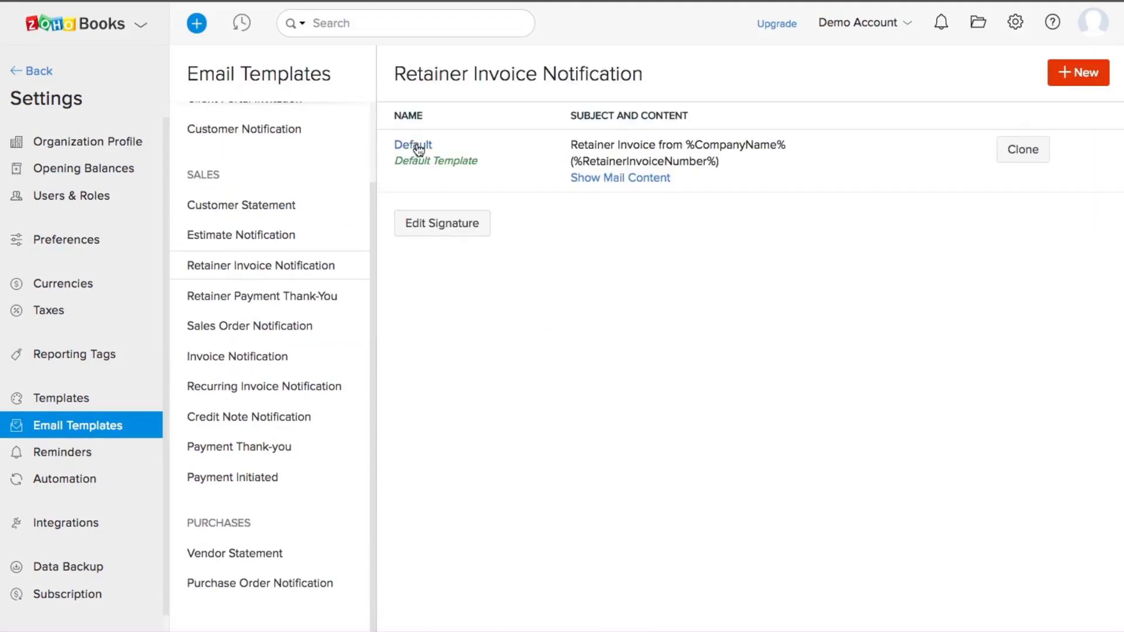
{"action": "left_click", "coordinate": [415, 146]}
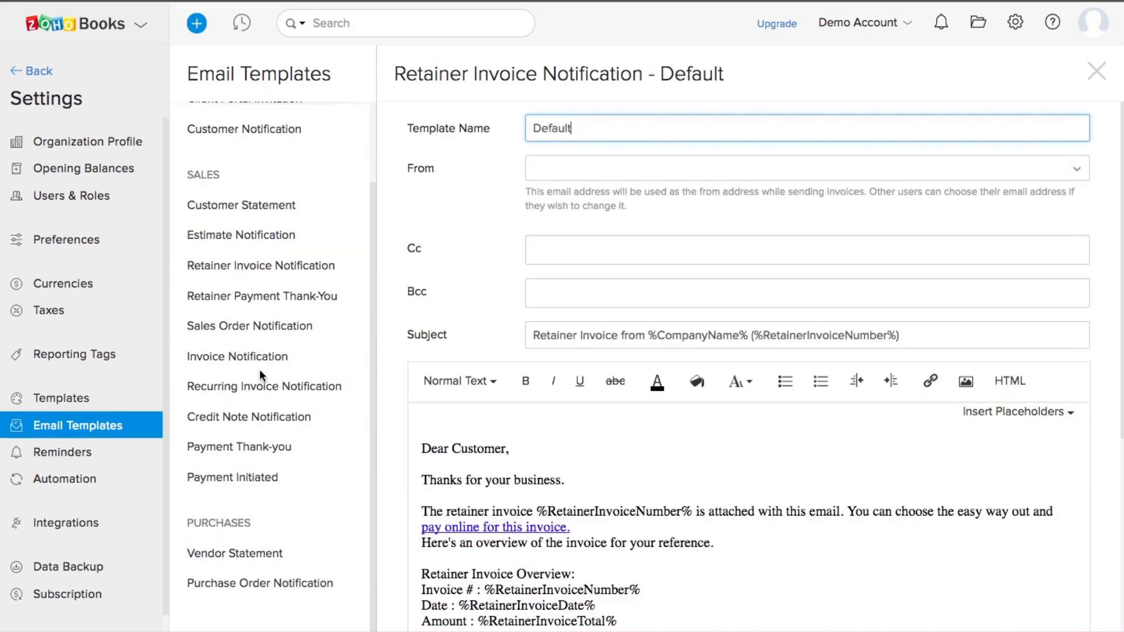
Step: Look through the Reminders settings, then view the empty Automation Workflow Rules page
{"action": "left_click", "coordinate": [62, 451]}
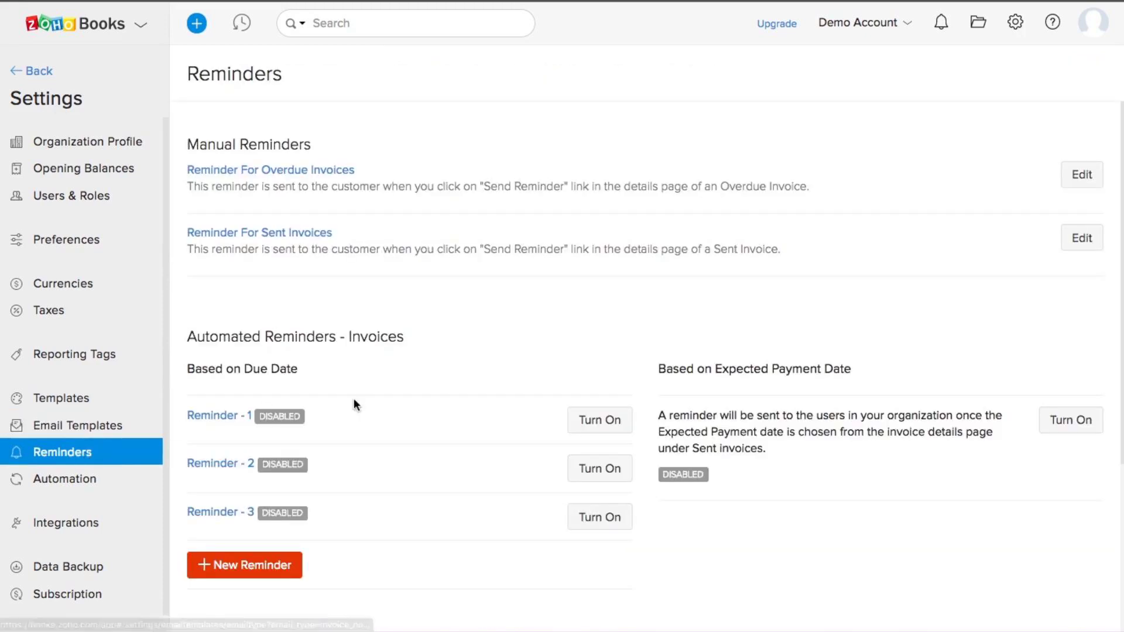
{"action": "scroll", "coordinate": [469, 316], "scroll_direction": "down", "scroll_amount": 1}
{"action": "scroll", "coordinate": [469, 319], "scroll_direction": "down", "scroll_amount": 3}
{"action": "scroll", "coordinate": [469, 319], "scroll_direction": "up", "scroll_amount": 4}
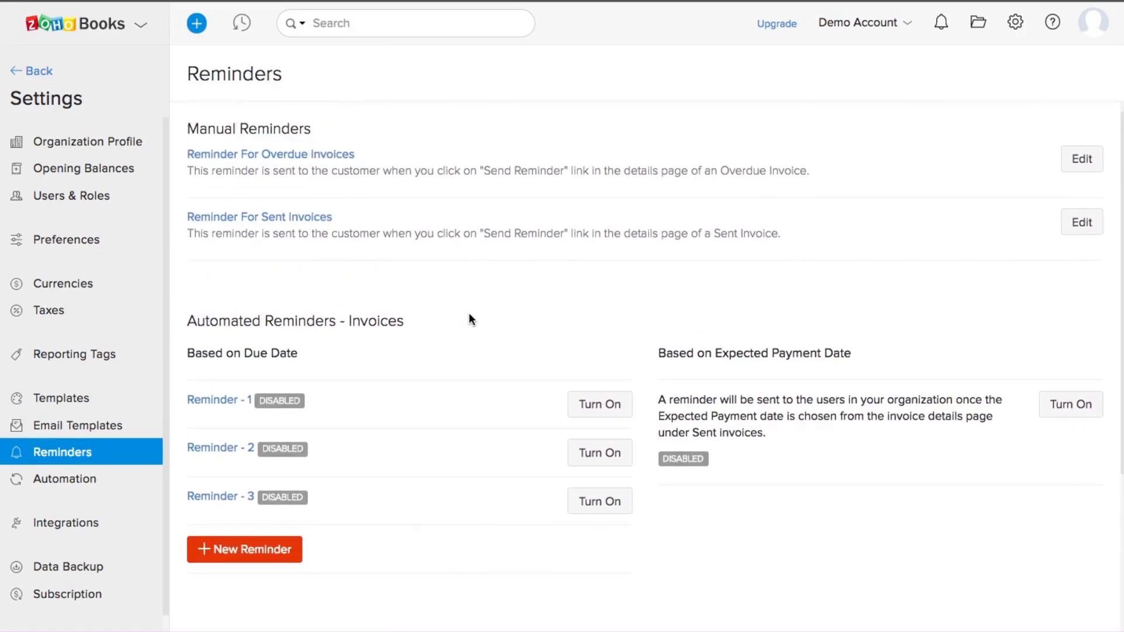
{"action": "scroll", "coordinate": [469, 320], "scroll_direction": "down", "scroll_amount": 4}
{"action": "scroll", "coordinate": [469, 319], "scroll_direction": "up", "scroll_amount": 5}
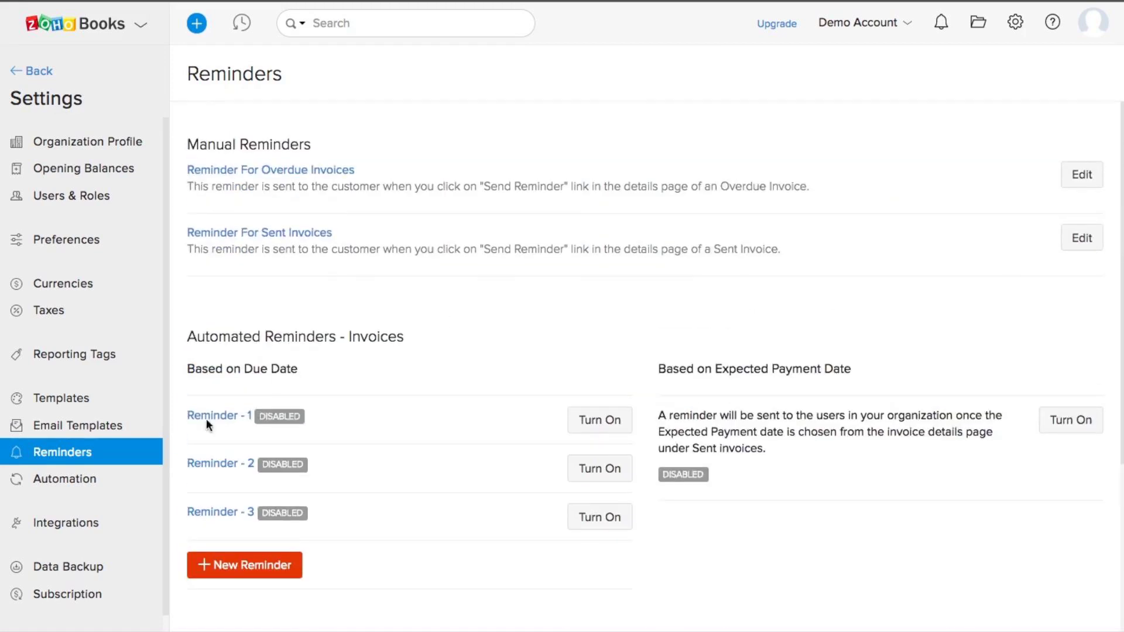
{"action": "left_click", "coordinate": [118, 480]}
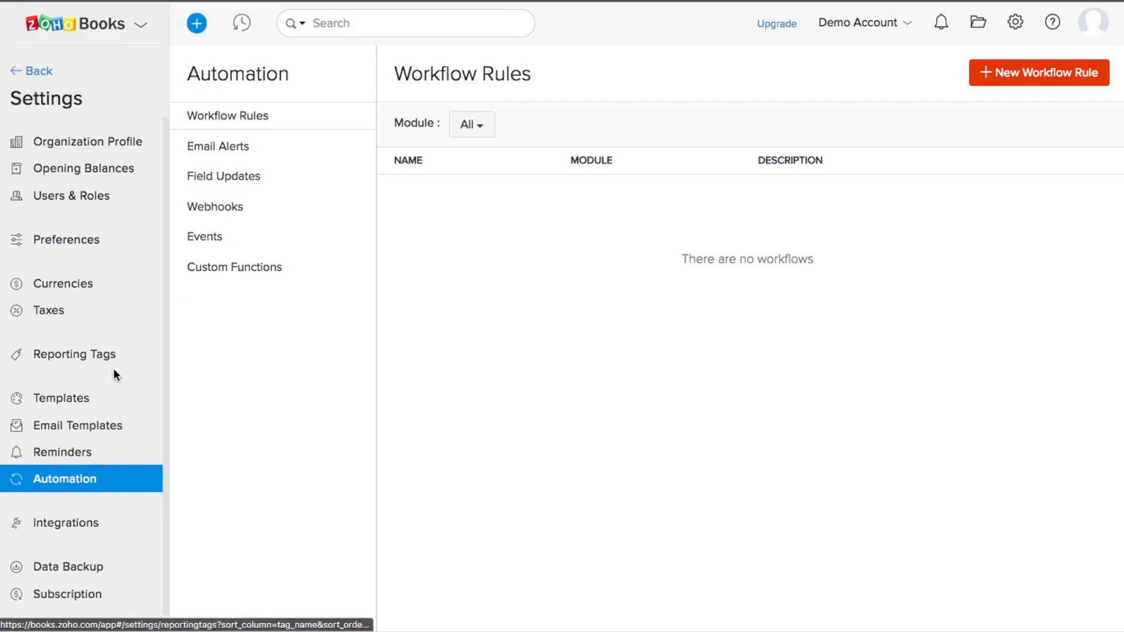
Step: Browse the Zoho Apps integrations list
{"action": "left_click", "coordinate": [75, 525]}
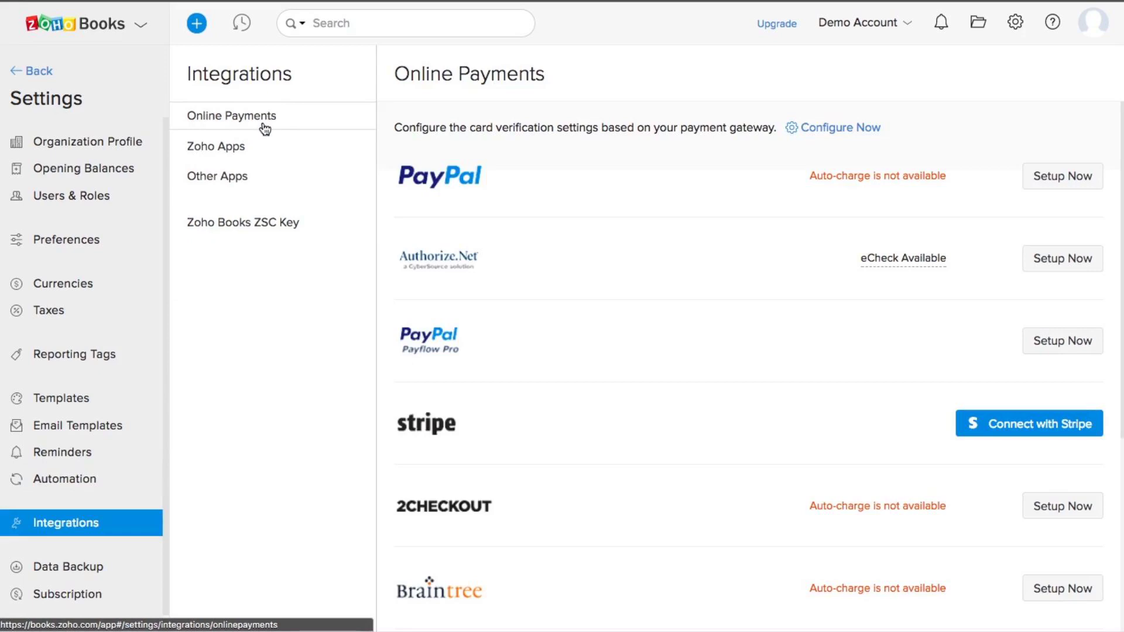
{"action": "left_click", "coordinate": [229, 154]}
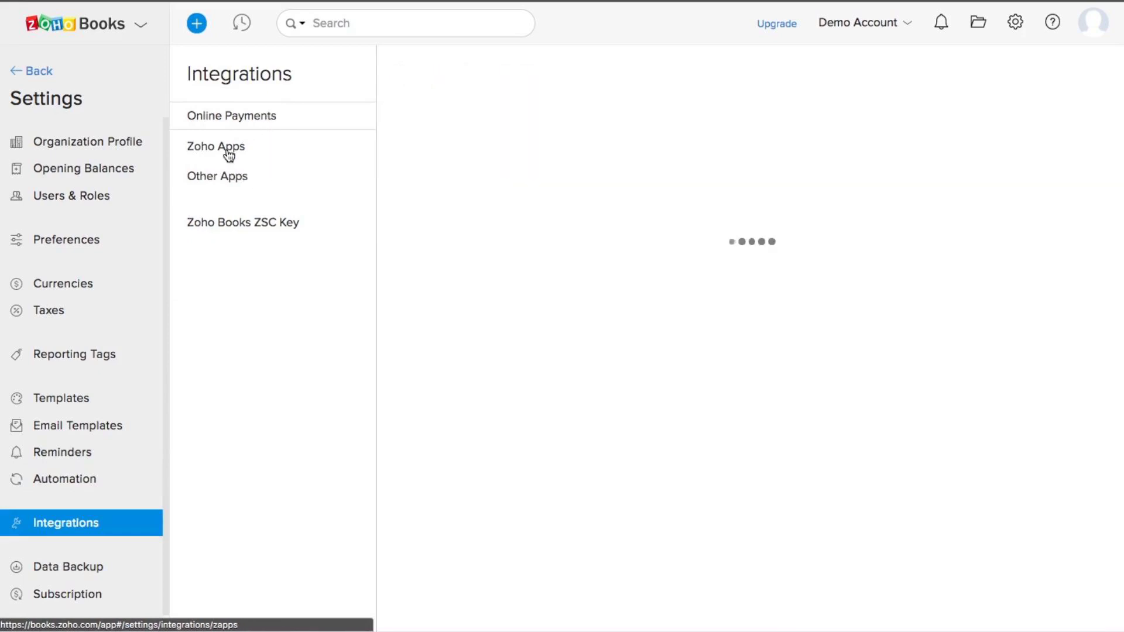
{"action": "scroll", "coordinate": [743, 358], "scroll_direction": "down", "scroll_amount": 4}
{"action": "scroll", "coordinate": [744, 355], "scroll_direction": "down", "scroll_amount": 2}
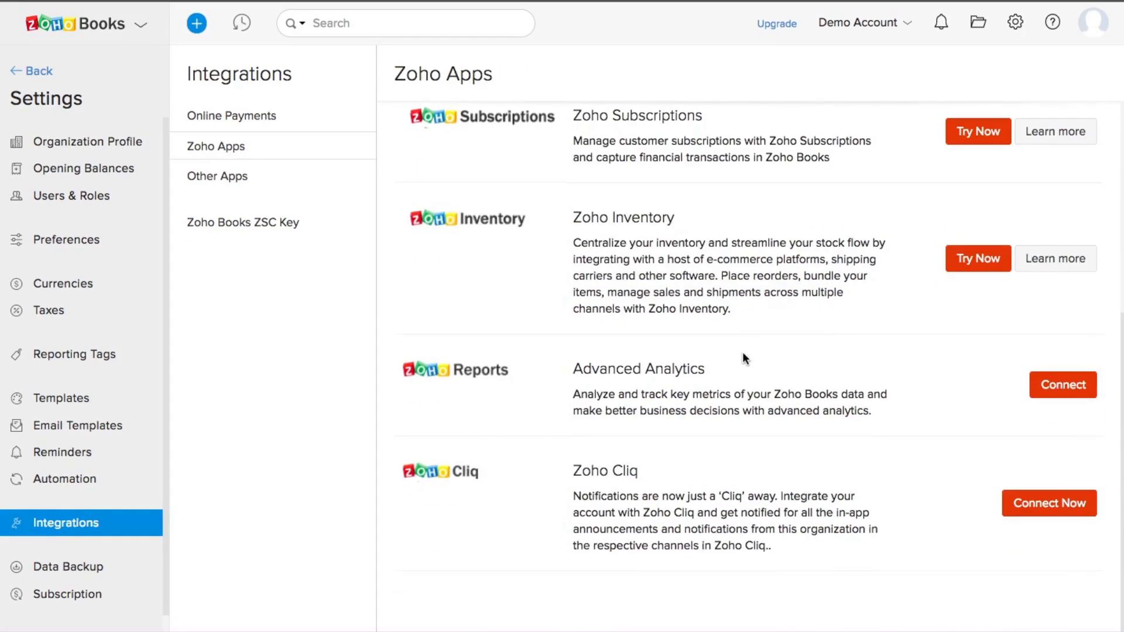
{"action": "scroll", "coordinate": [743, 354], "scroll_direction": "up", "scroll_amount": 6}
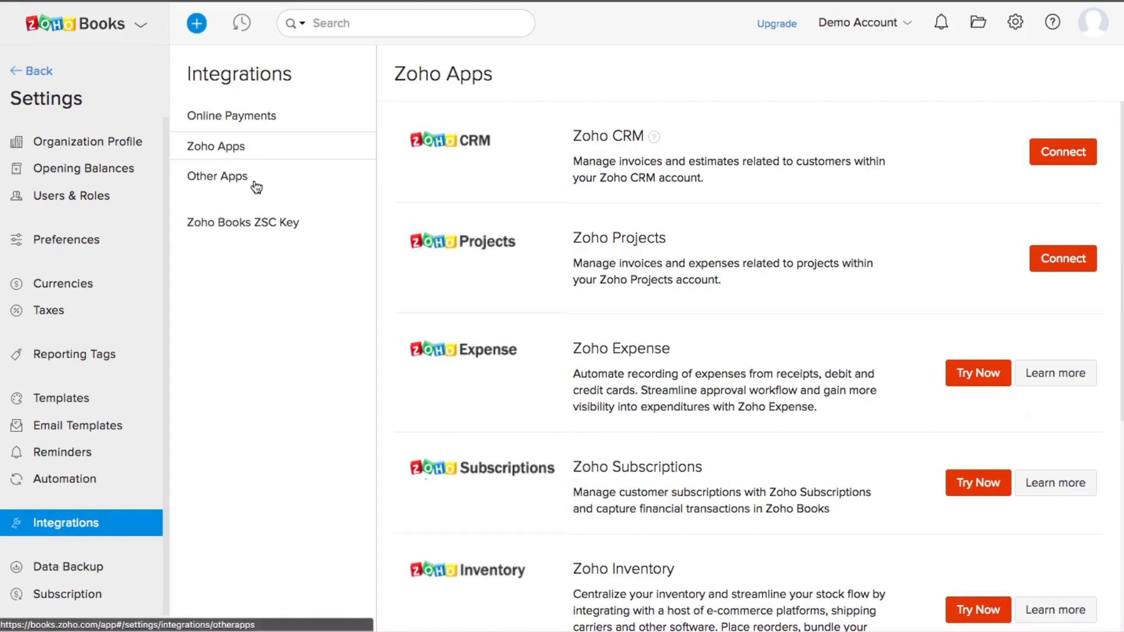
Step: Browse the Other Apps integrations, then the Online Payments gateways like PayPal and Stripe
{"action": "left_click", "coordinate": [230, 176]}
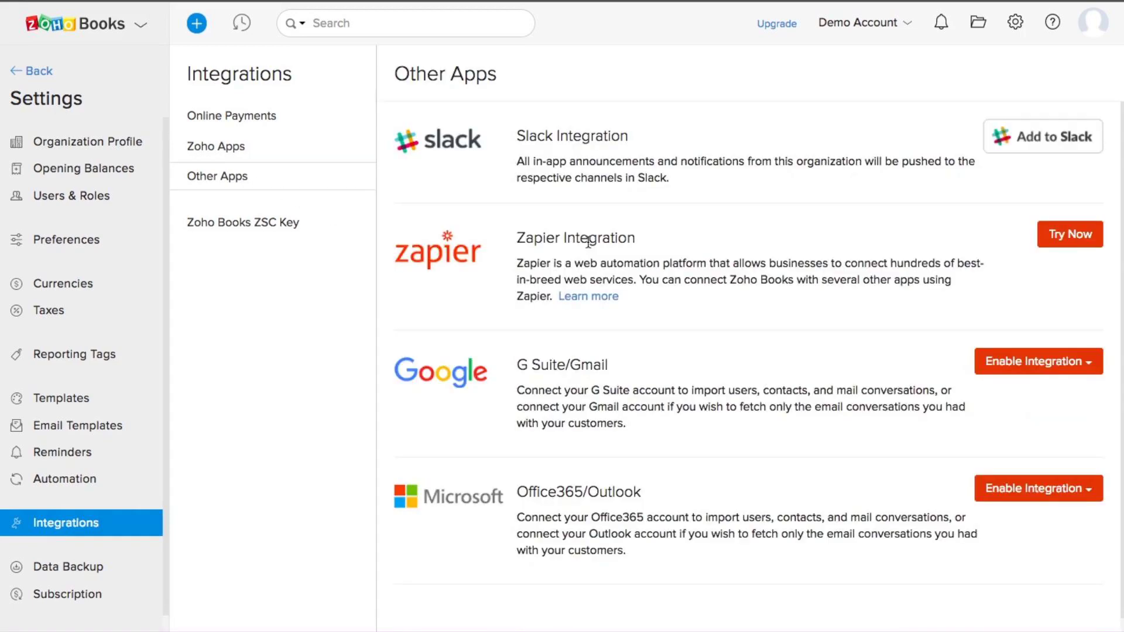
{"action": "scroll", "coordinate": [751, 374], "scroll_direction": "down", "scroll_amount": 1}
{"action": "scroll", "coordinate": [750, 375], "scroll_direction": "up", "scroll_amount": 1}
{"action": "left_click", "coordinate": [253, 116]}
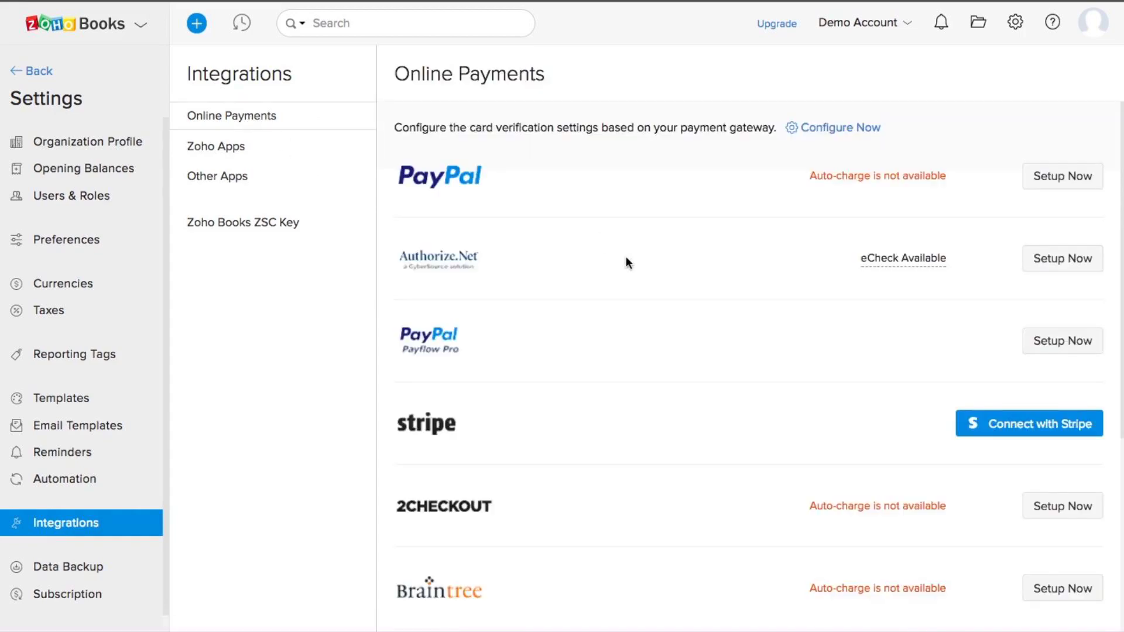
{"action": "scroll", "coordinate": [627, 263], "scroll_direction": "down", "scroll_amount": 4}
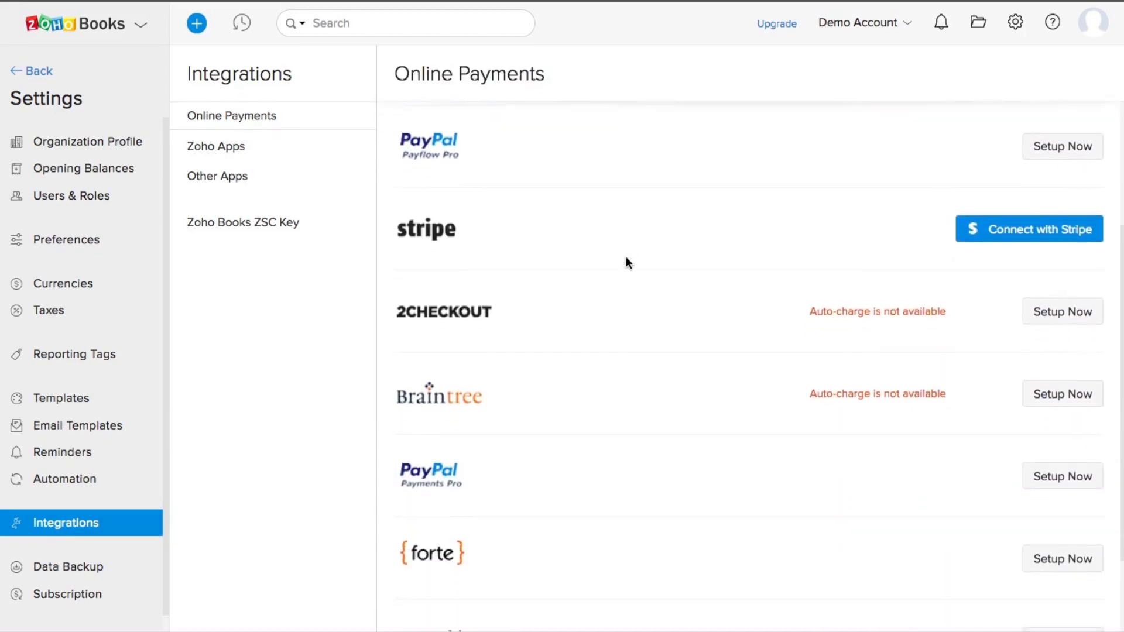
{"action": "scroll", "coordinate": [627, 260], "scroll_direction": "down", "scroll_amount": 2}
{"action": "scroll", "coordinate": [627, 261], "scroll_direction": "up", "scroll_amount": 6}
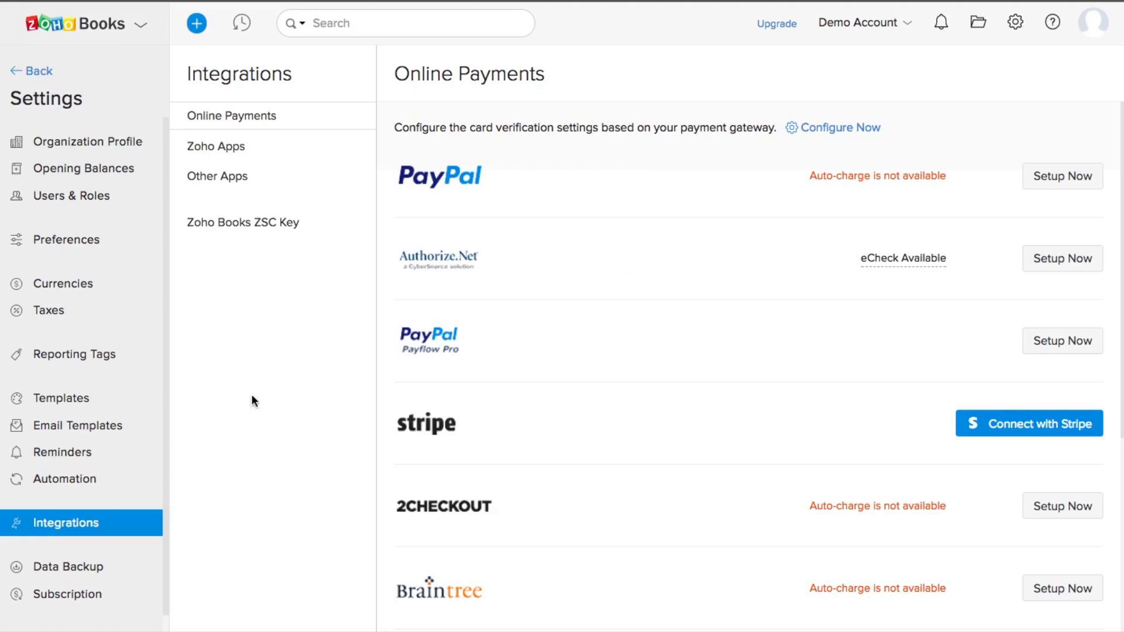
Step: View the Data Backup page, cancel the backup confirmation, and leave settings for the Dashboard
{"action": "left_click", "coordinate": [73, 569]}
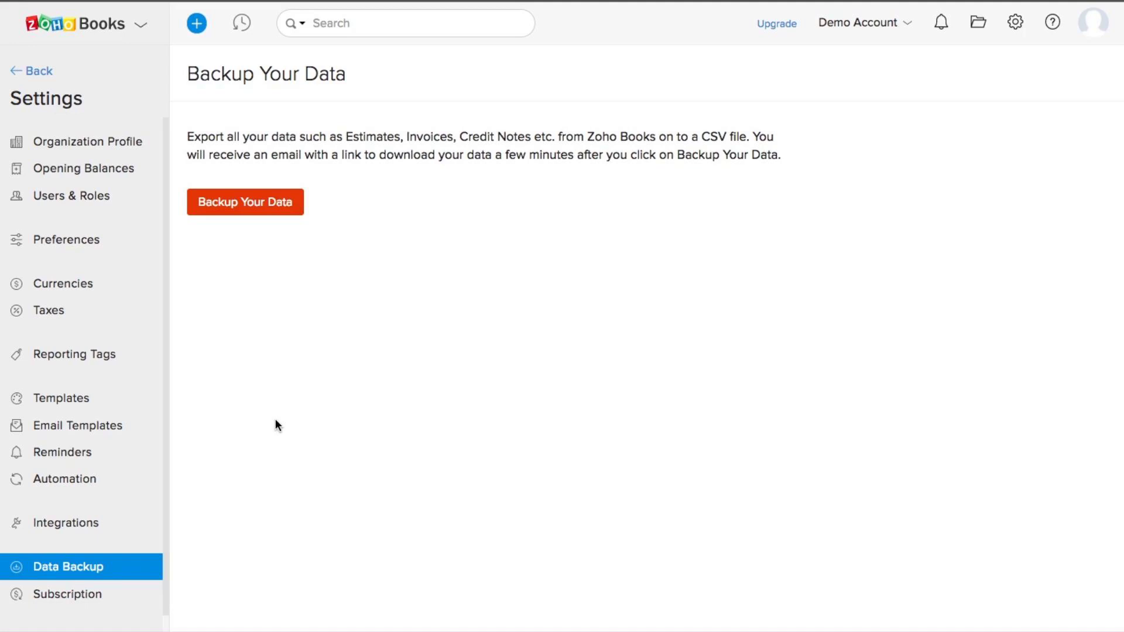
{"action": "scroll", "coordinate": [102, 414], "scroll_direction": "down", "scroll_amount": 1}
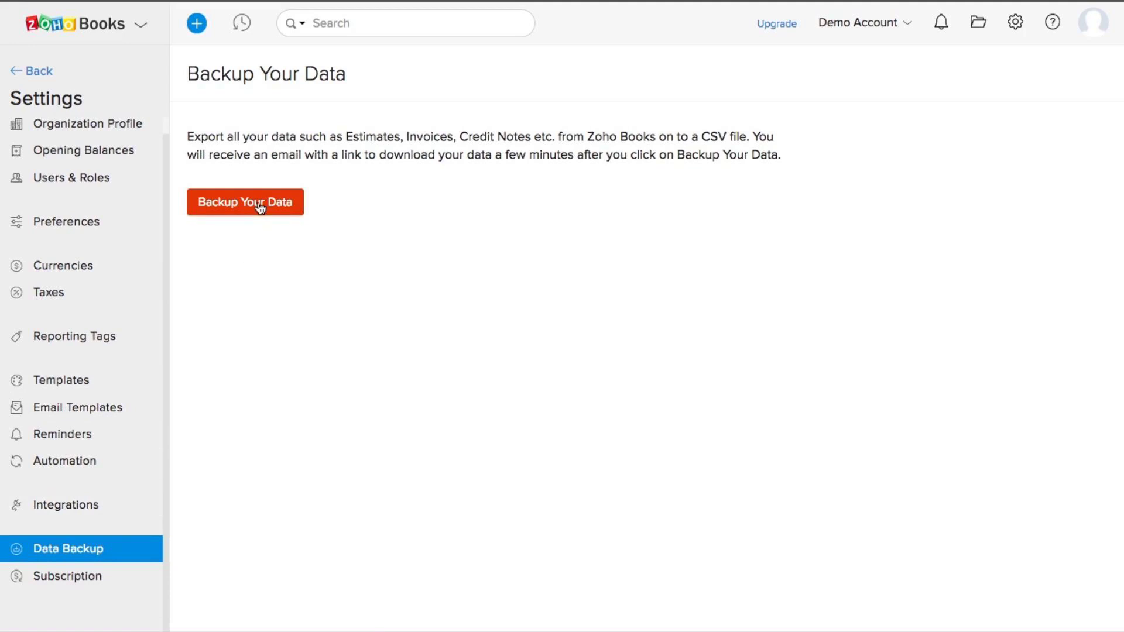
{"action": "left_click", "coordinate": [279, 209]}
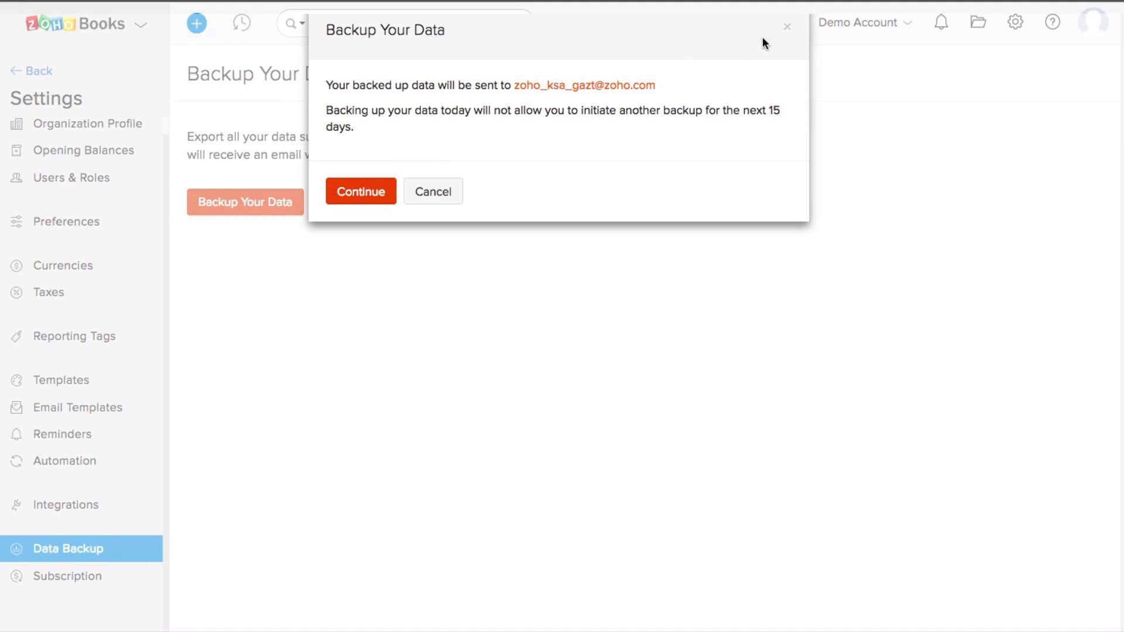
{"action": "left_click", "coordinate": [787, 28]}
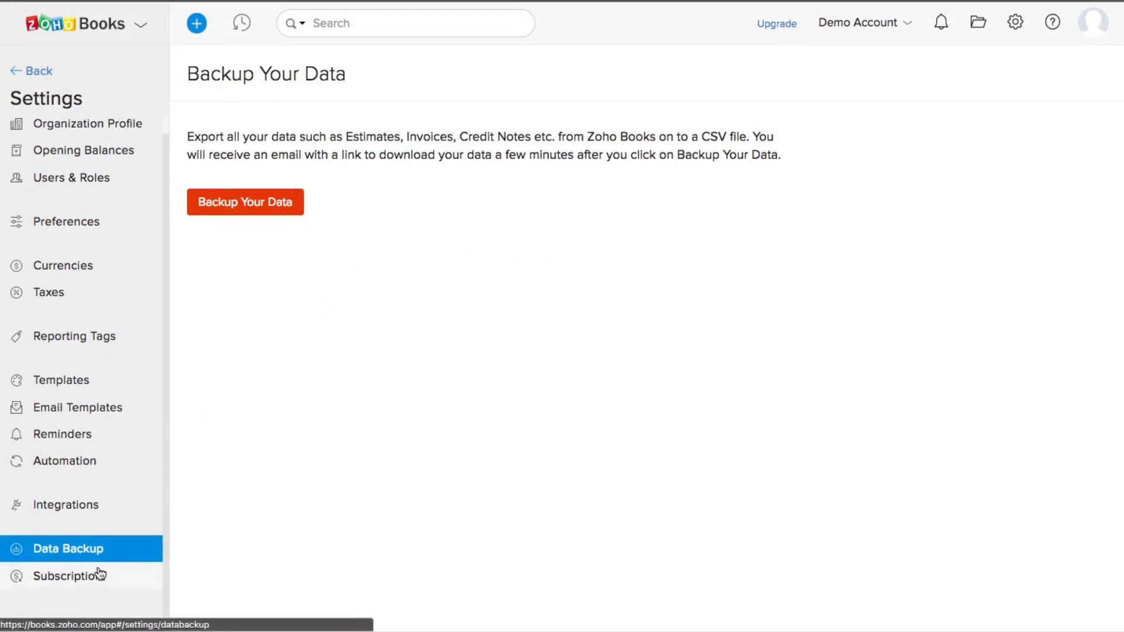
{"action": "left_click", "coordinate": [15, 73]}
Step: Go to the Dashboard with SAR84,985.65 receivables, then open and close Help & Support twice
{"action": "left_click", "coordinate": [64, 71]}
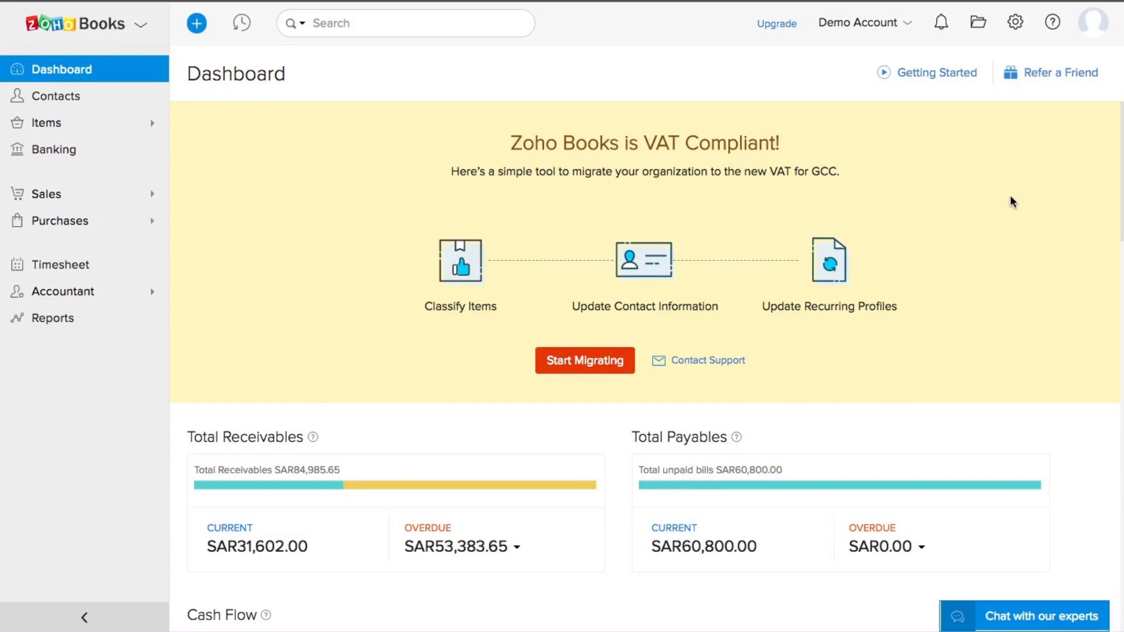
{"action": "left_click", "coordinate": [1053, 26]}
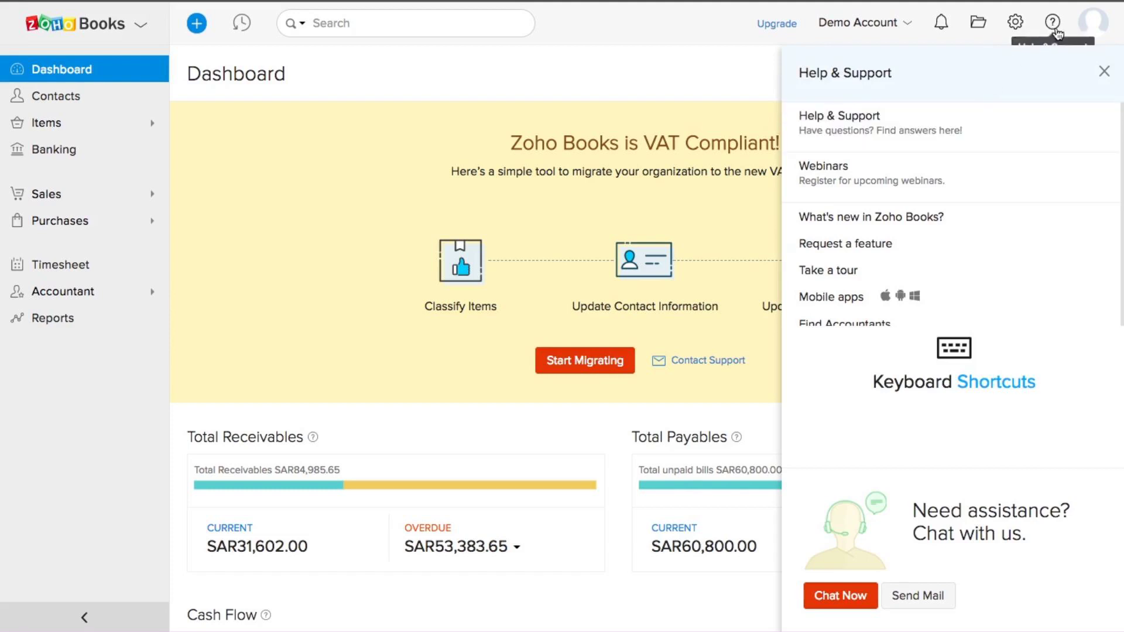
{"action": "left_click", "coordinate": [1053, 24]}
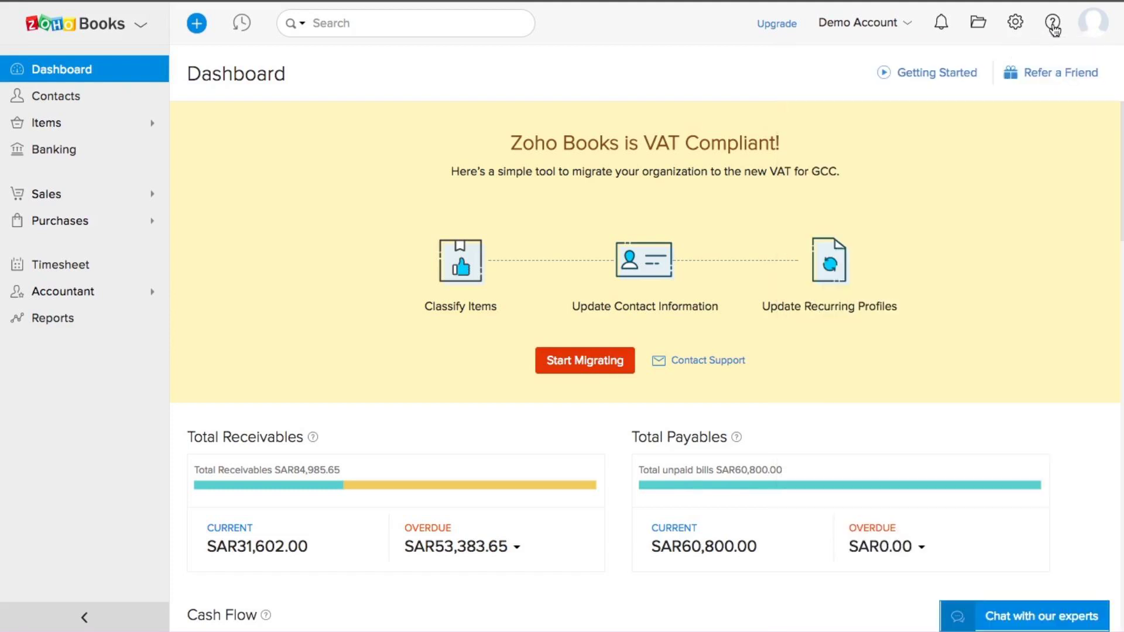
{"action": "left_click", "coordinate": [1053, 24]}
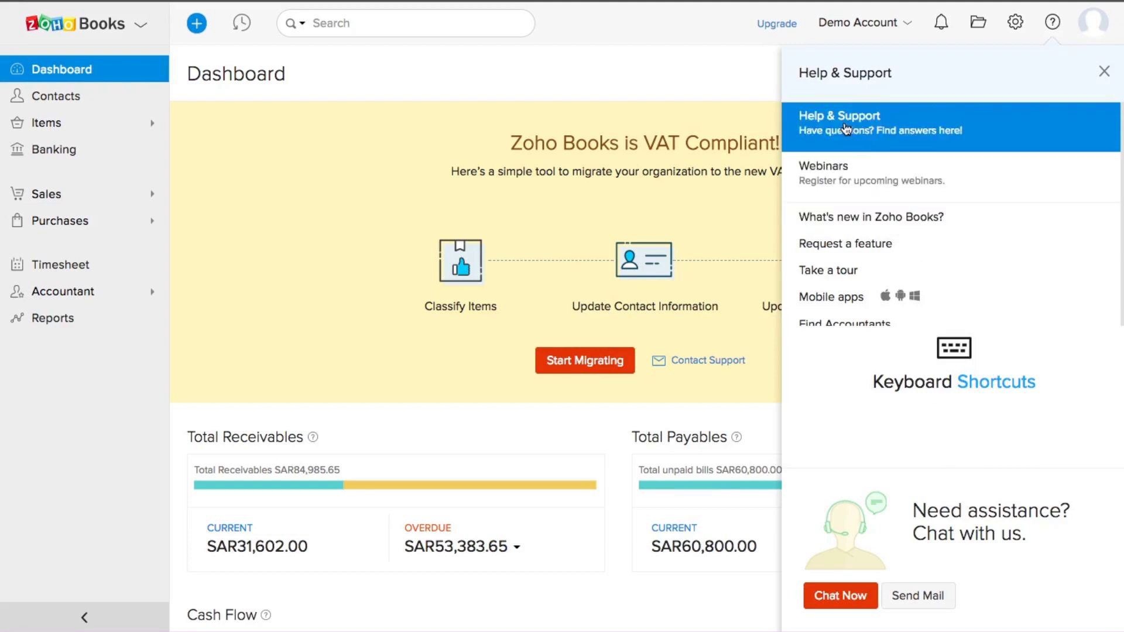
{"action": "left_click", "coordinate": [753, 90]}
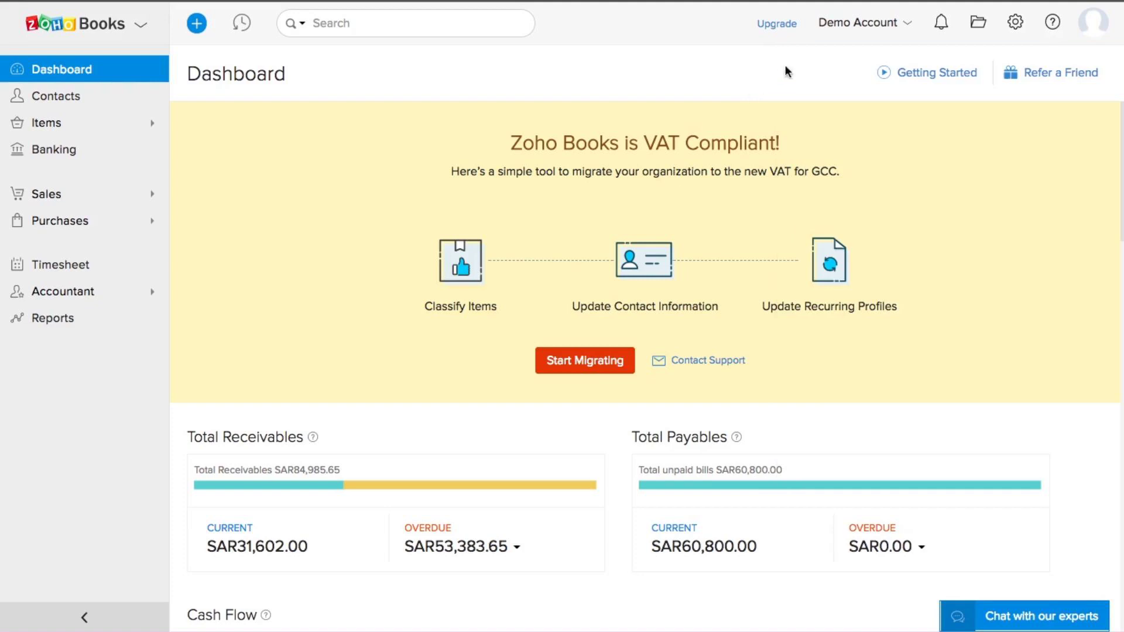